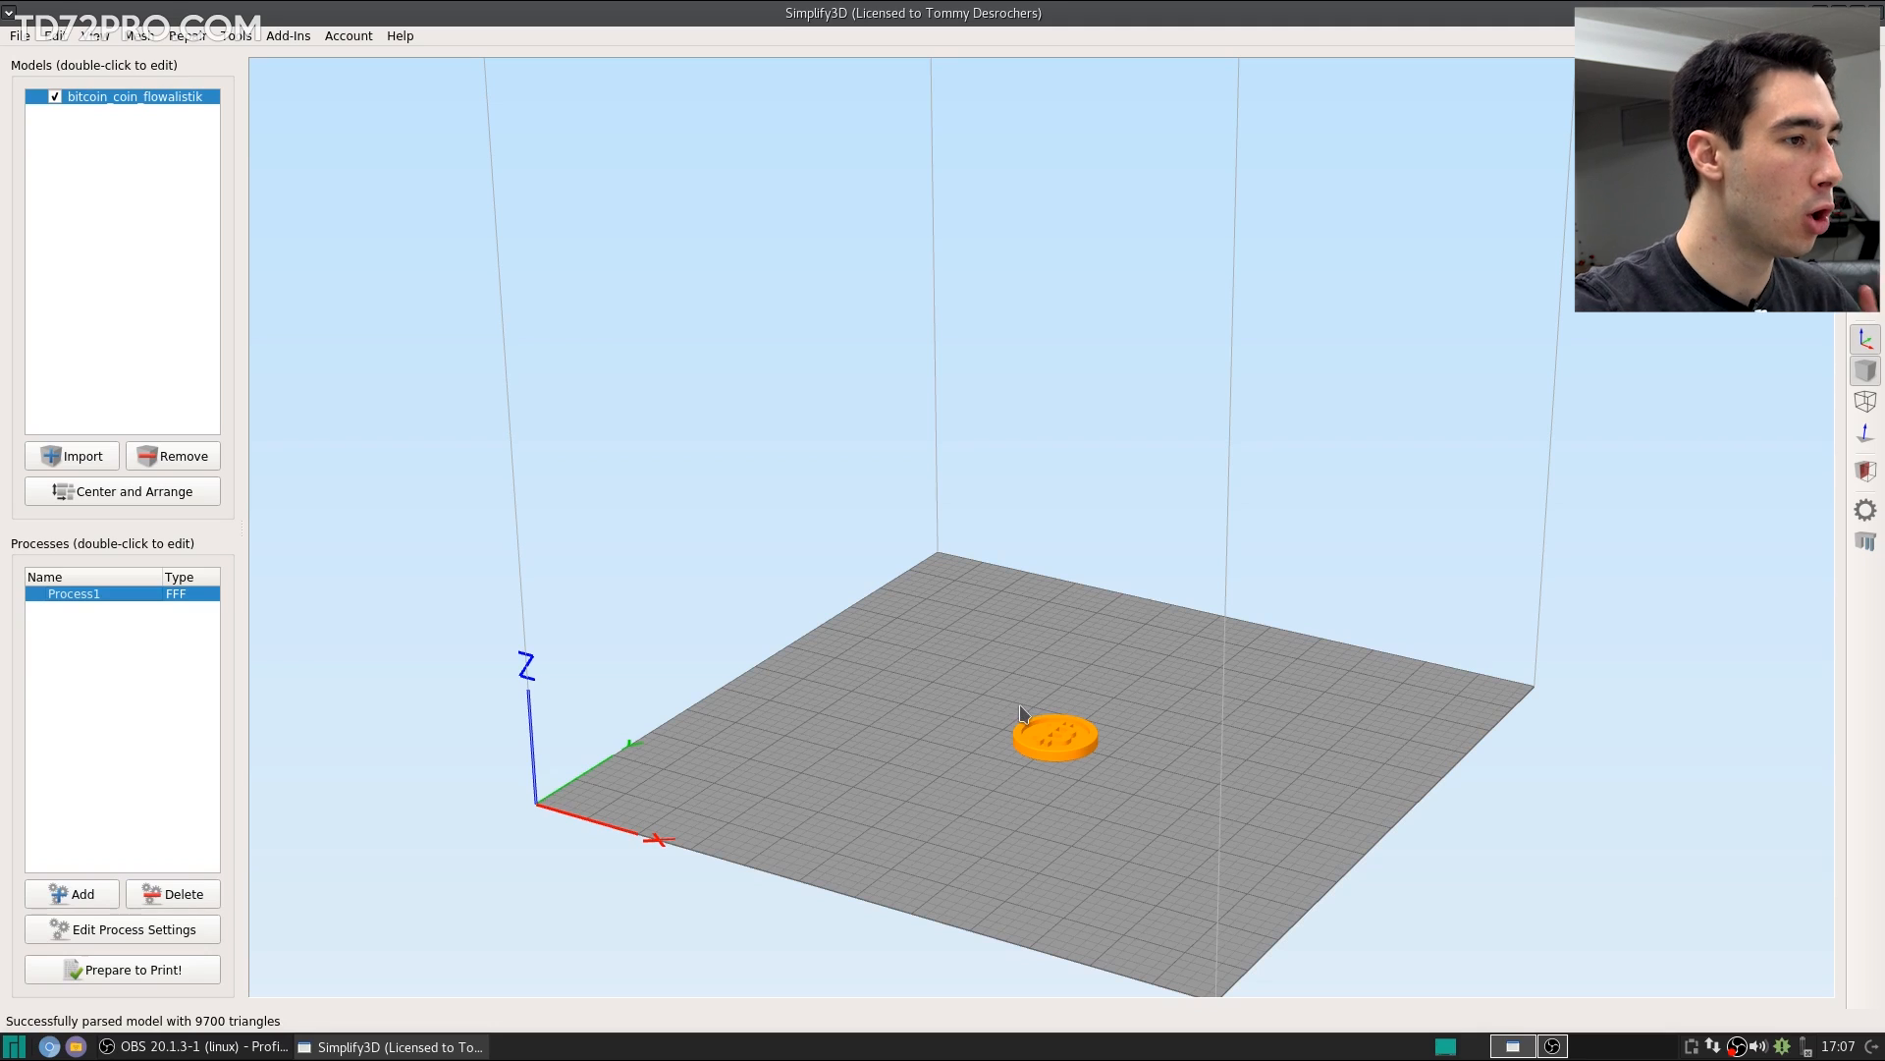
Step: Examine the bitcoin coin model on the build plate from several angles and distances
{"action": "scroll", "coordinate": [1021, 707], "scroll_direction": "up", "scroll_amount": 5}
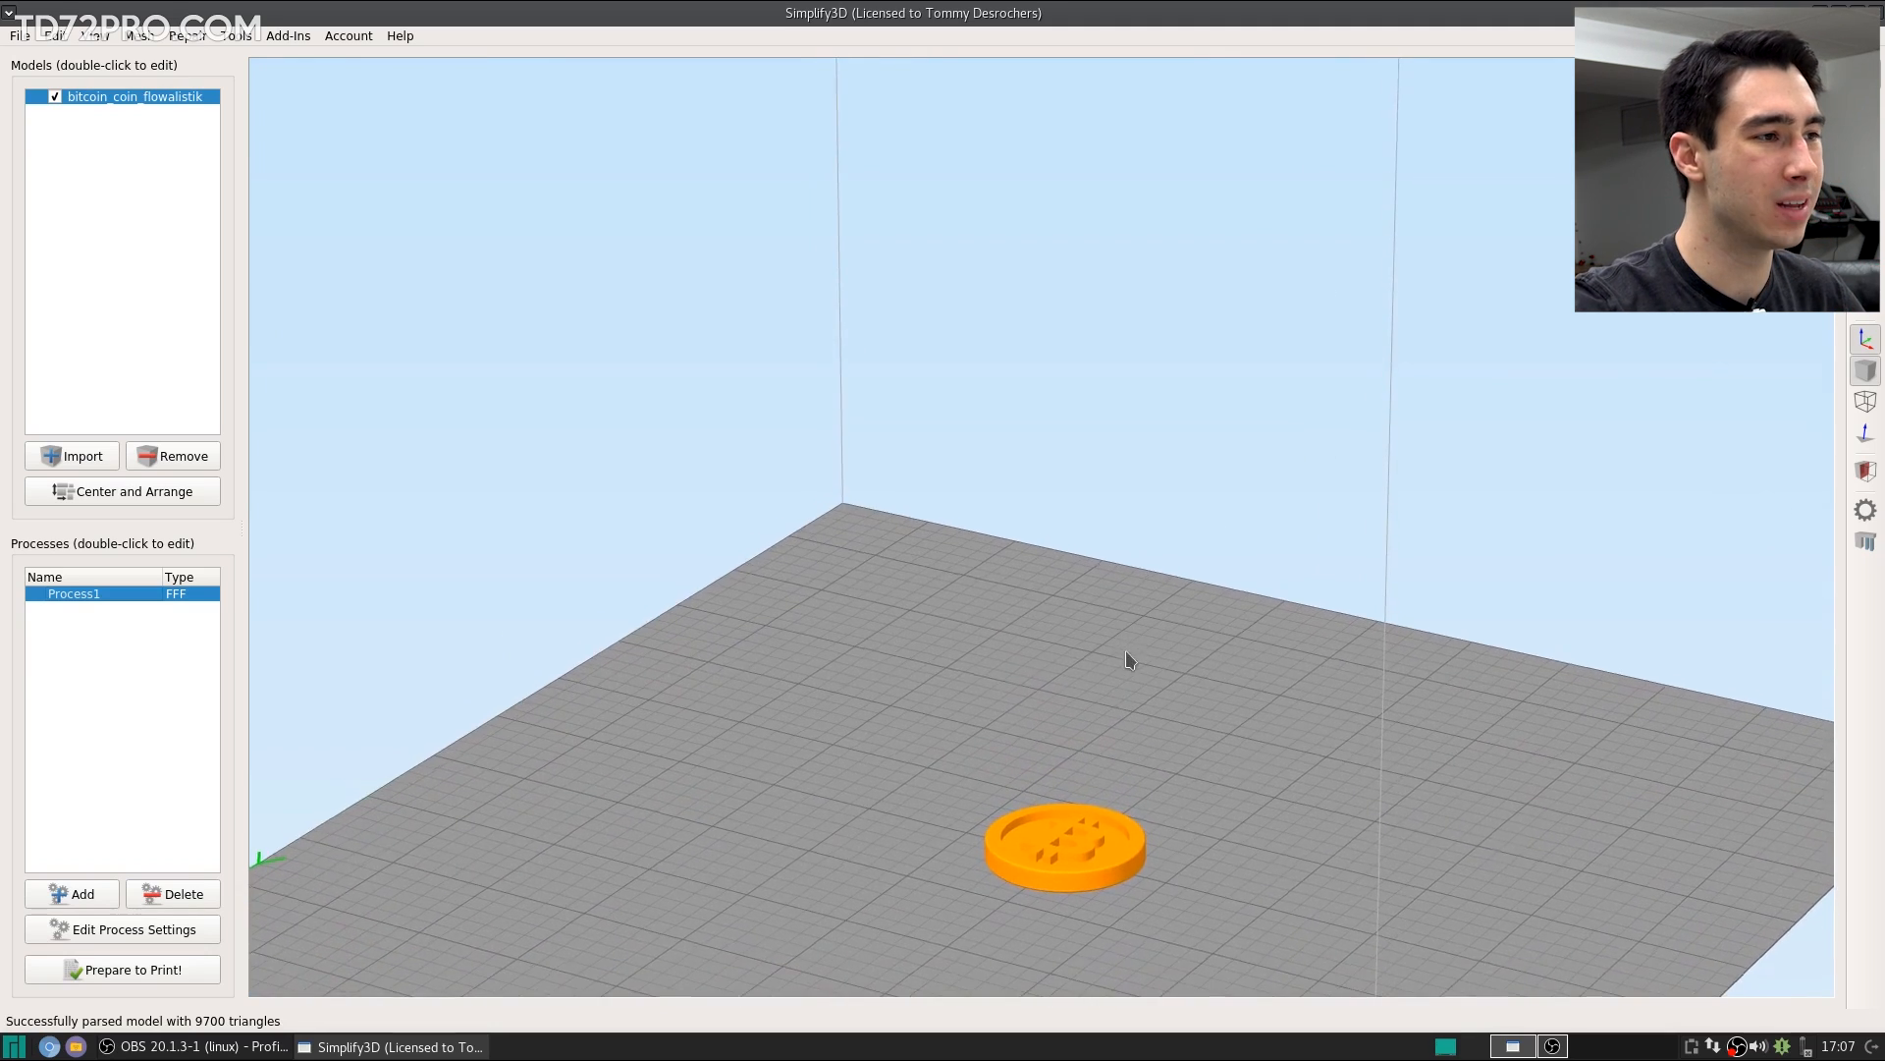
{"action": "left_click_drag", "start_coordinate": [1125, 650], "coordinate": [1153, 679]}
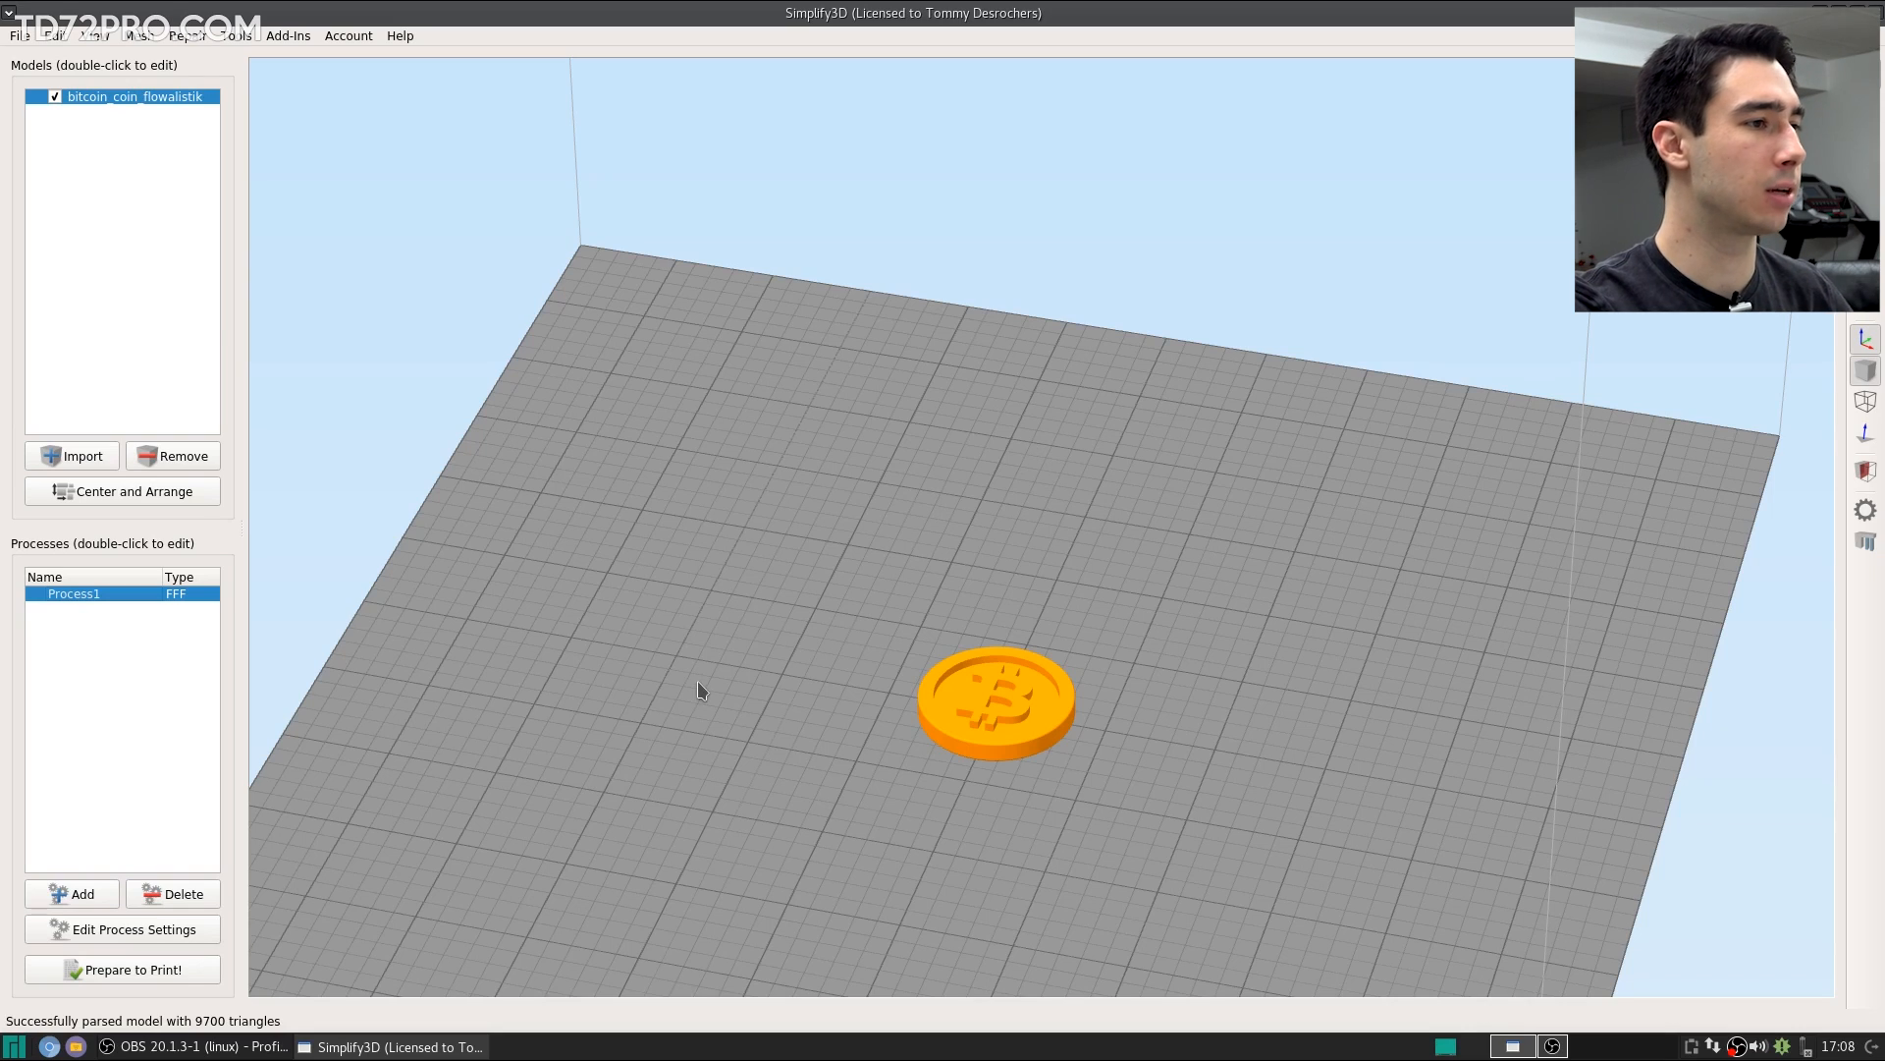
{"action": "right_click_drag", "start_coordinate": [656, 699], "coordinate": [688, 503]}
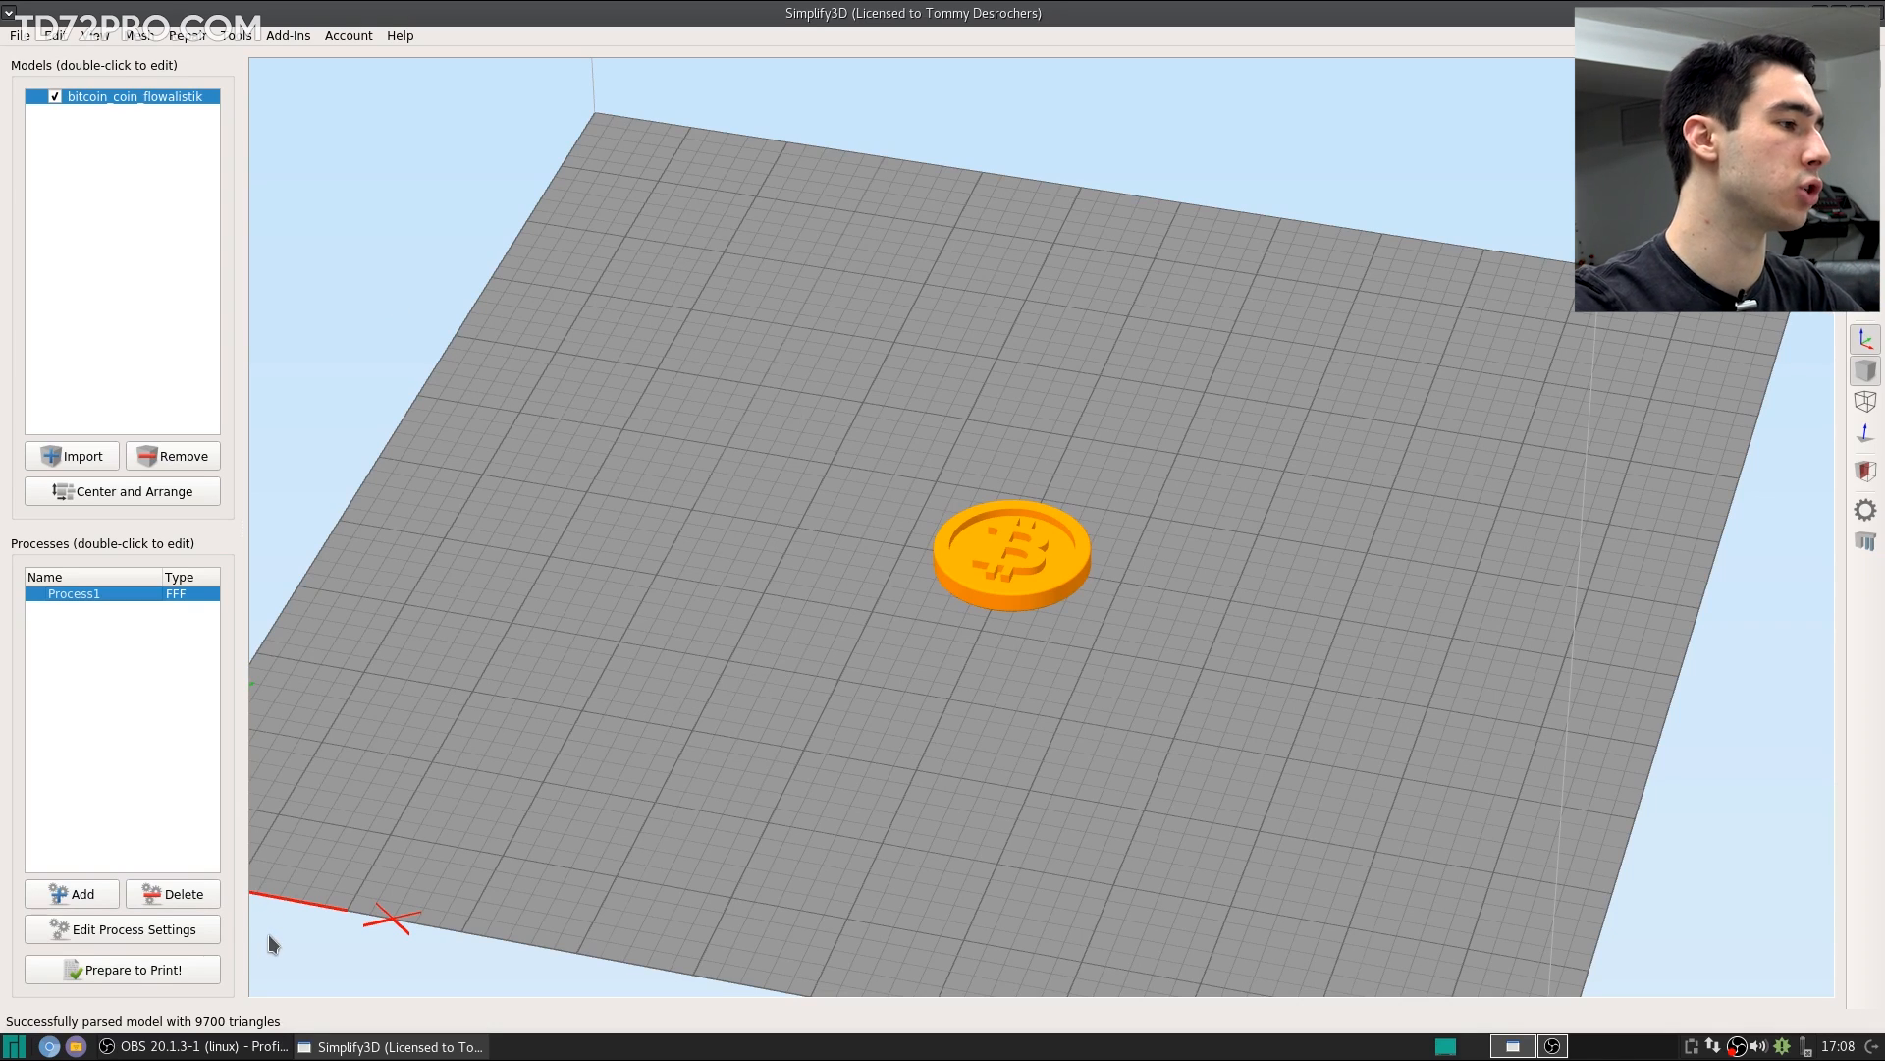
{"action": "scroll", "coordinate": [908, 693], "scroll_direction": "up", "scroll_amount": 3}
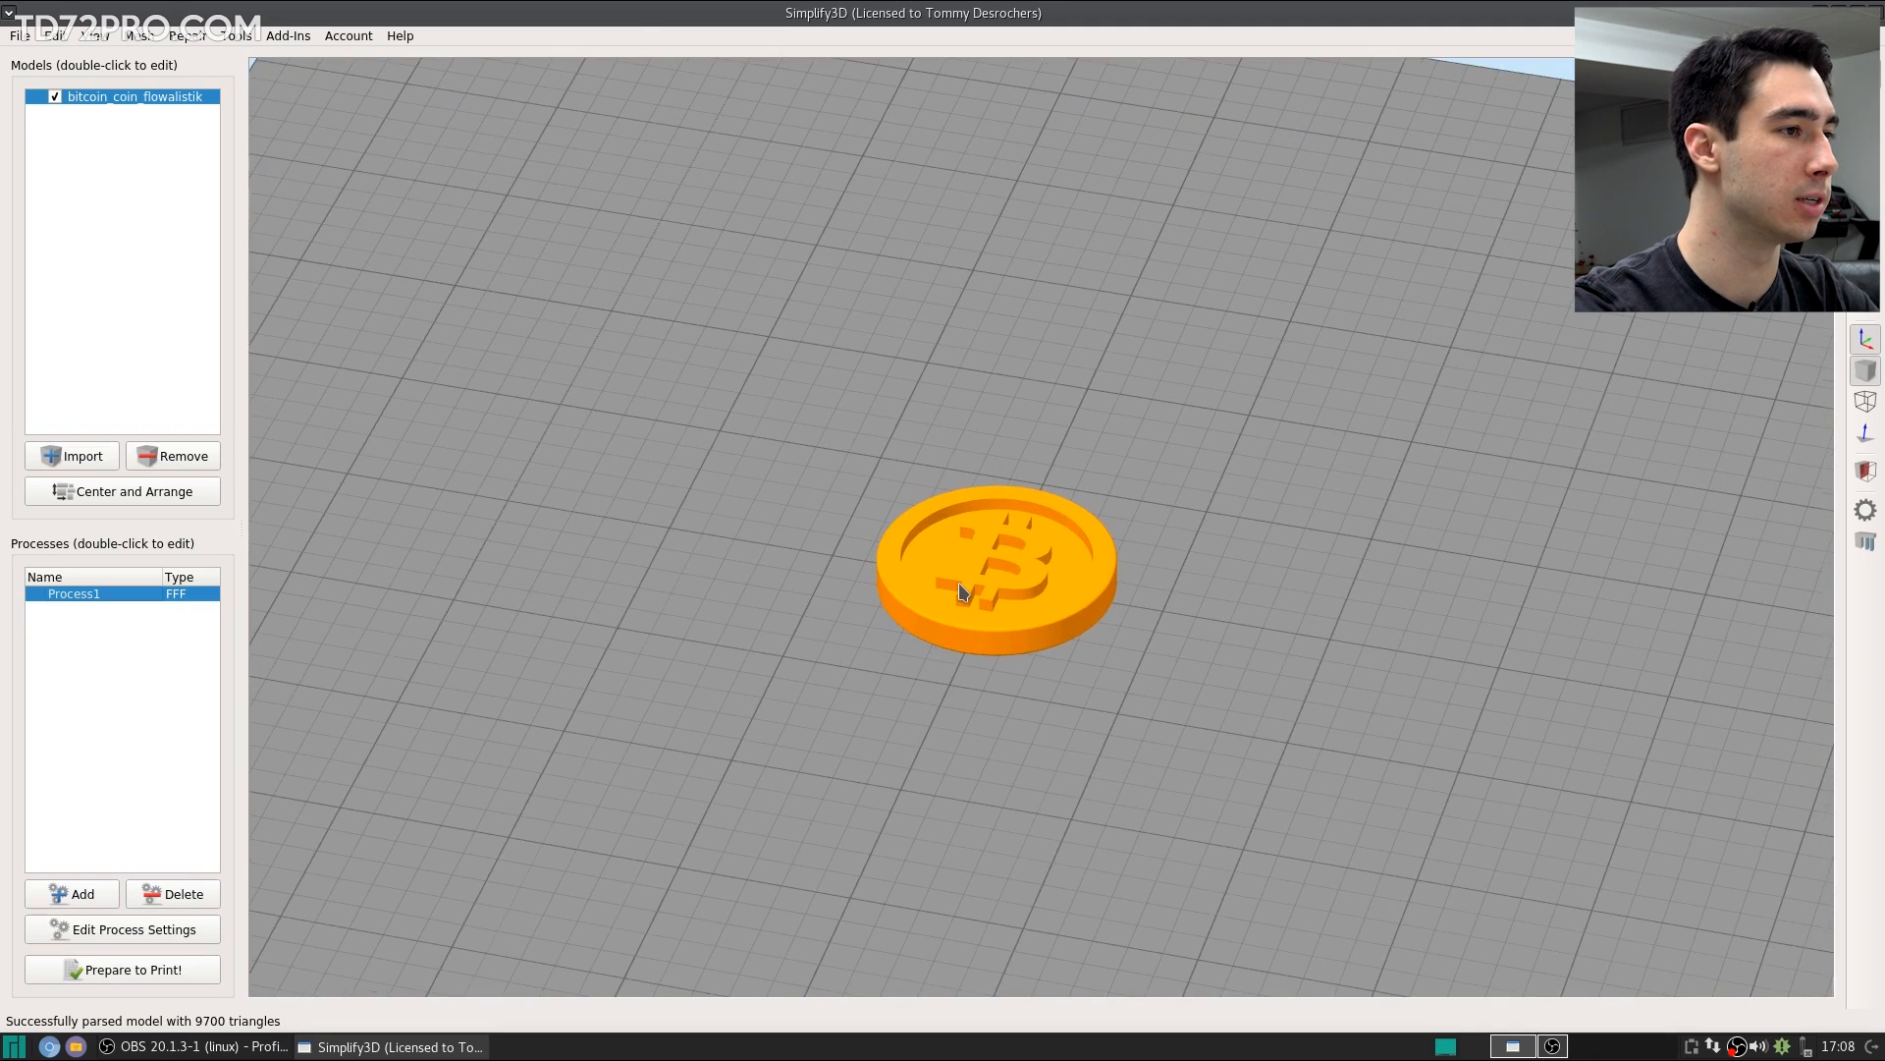
{"action": "scroll", "coordinate": [960, 585], "scroll_direction": "up", "scroll_amount": 3}
{"action": "left_click_drag", "start_coordinate": [960, 465], "coordinate": [1046, 369]}
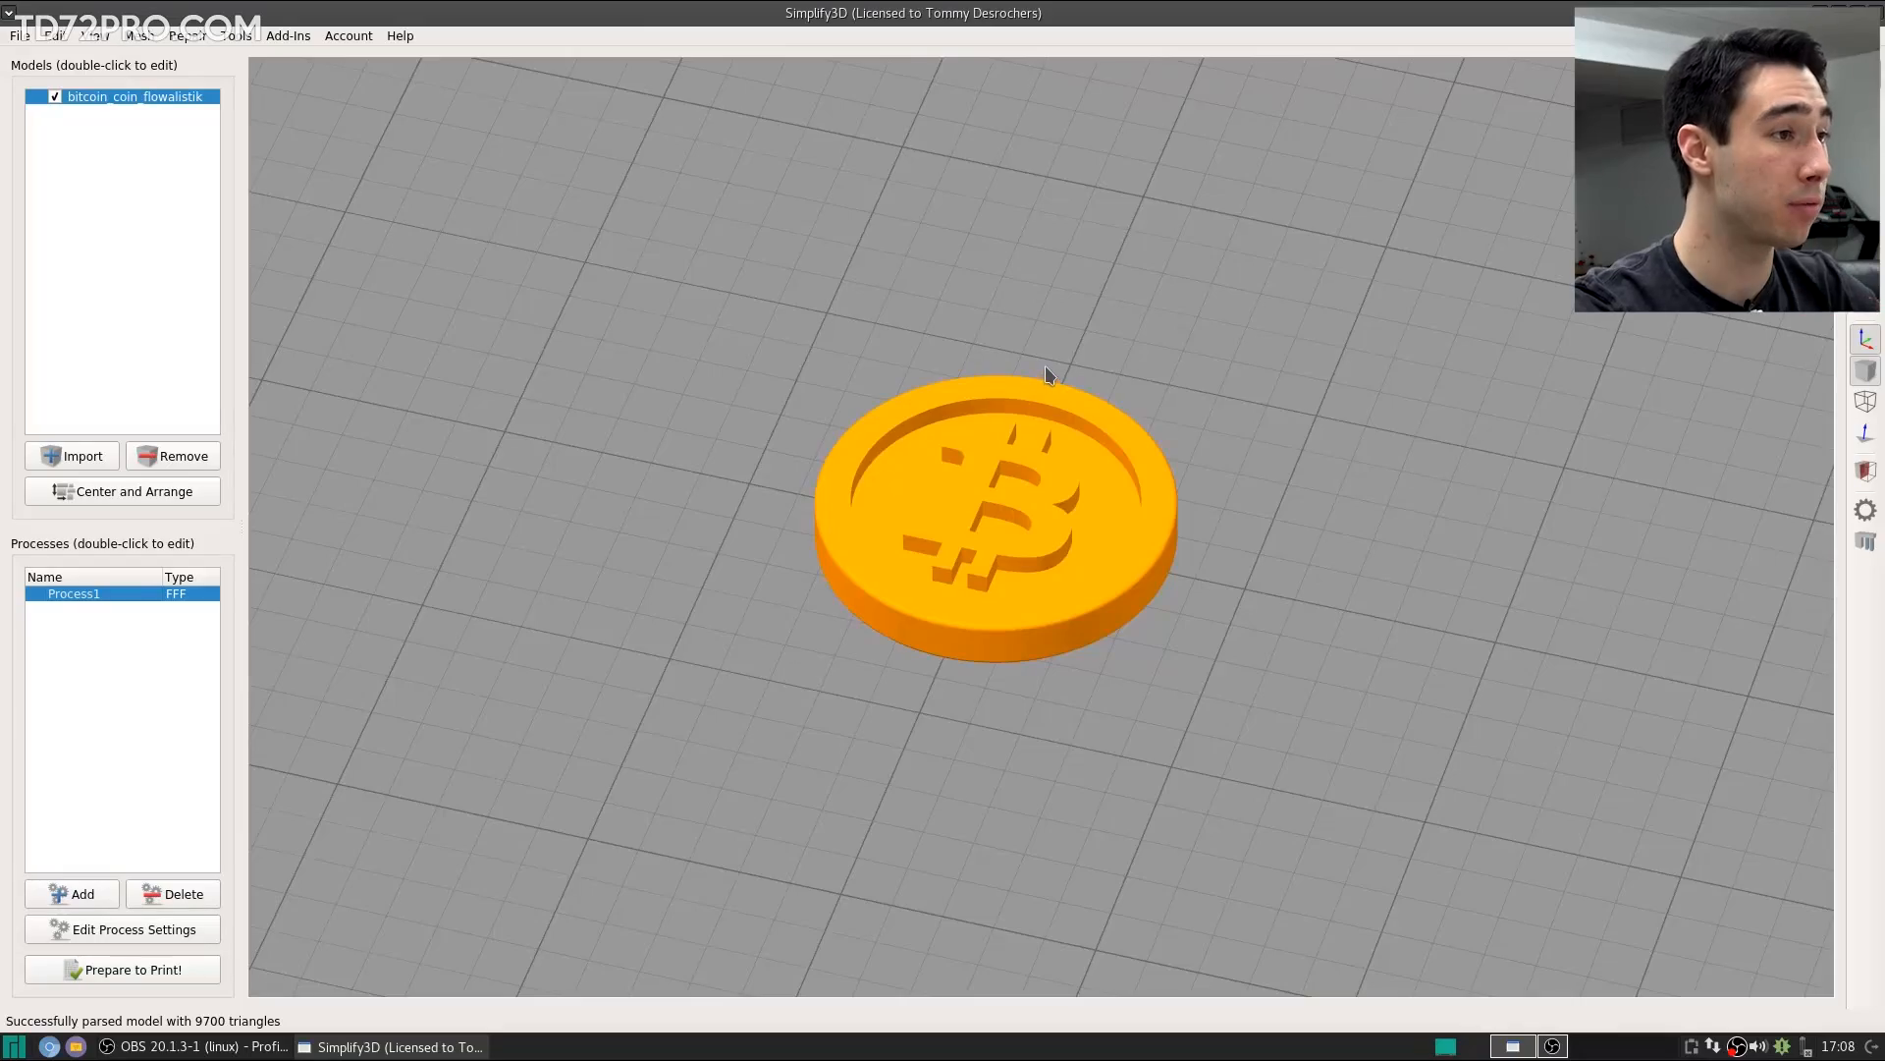
{"action": "scroll", "coordinate": [1041, 381], "scroll_direction": "down", "scroll_amount": 3}
{"action": "right_click_drag", "start_coordinate": [1034, 570], "coordinate": [1018, 484]}
{"action": "scroll", "coordinate": [978, 452], "scroll_direction": "up", "scroll_amount": 1}
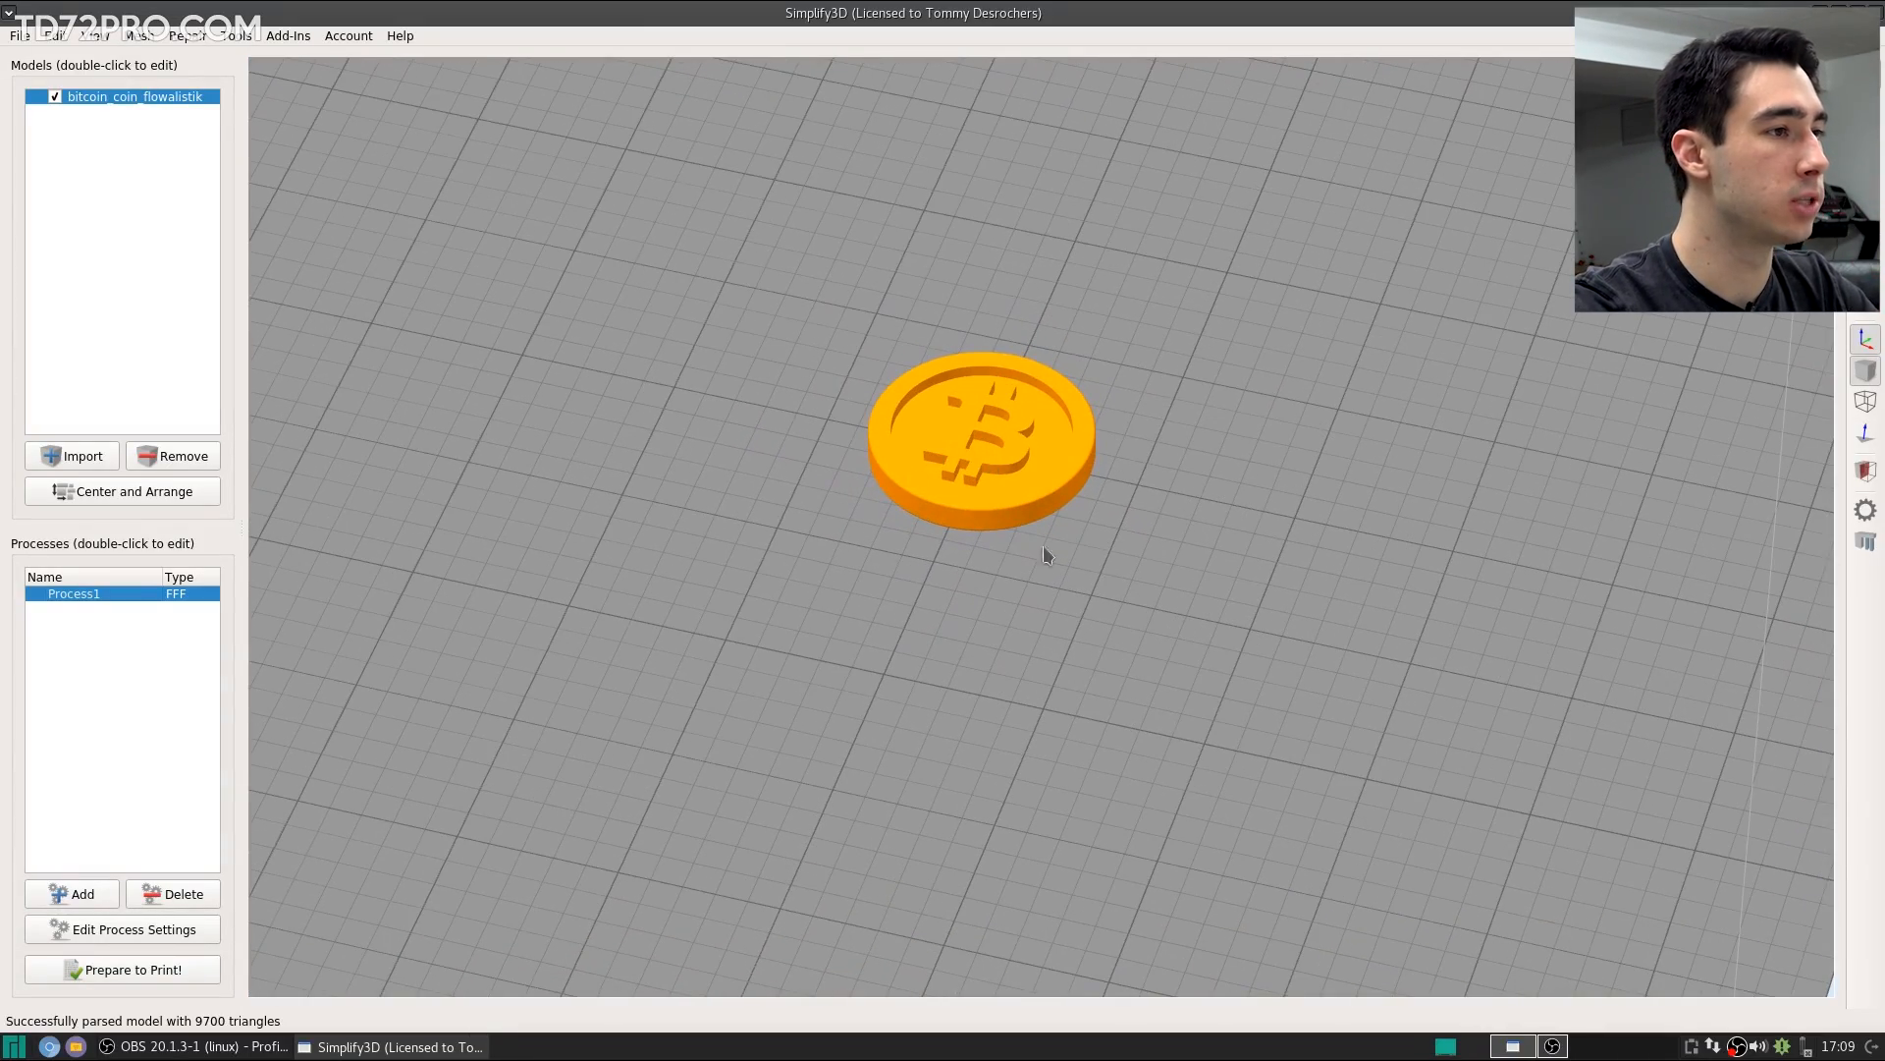
{"action": "left_click_drag", "start_coordinate": [1013, 459], "coordinate": [846, 648]}
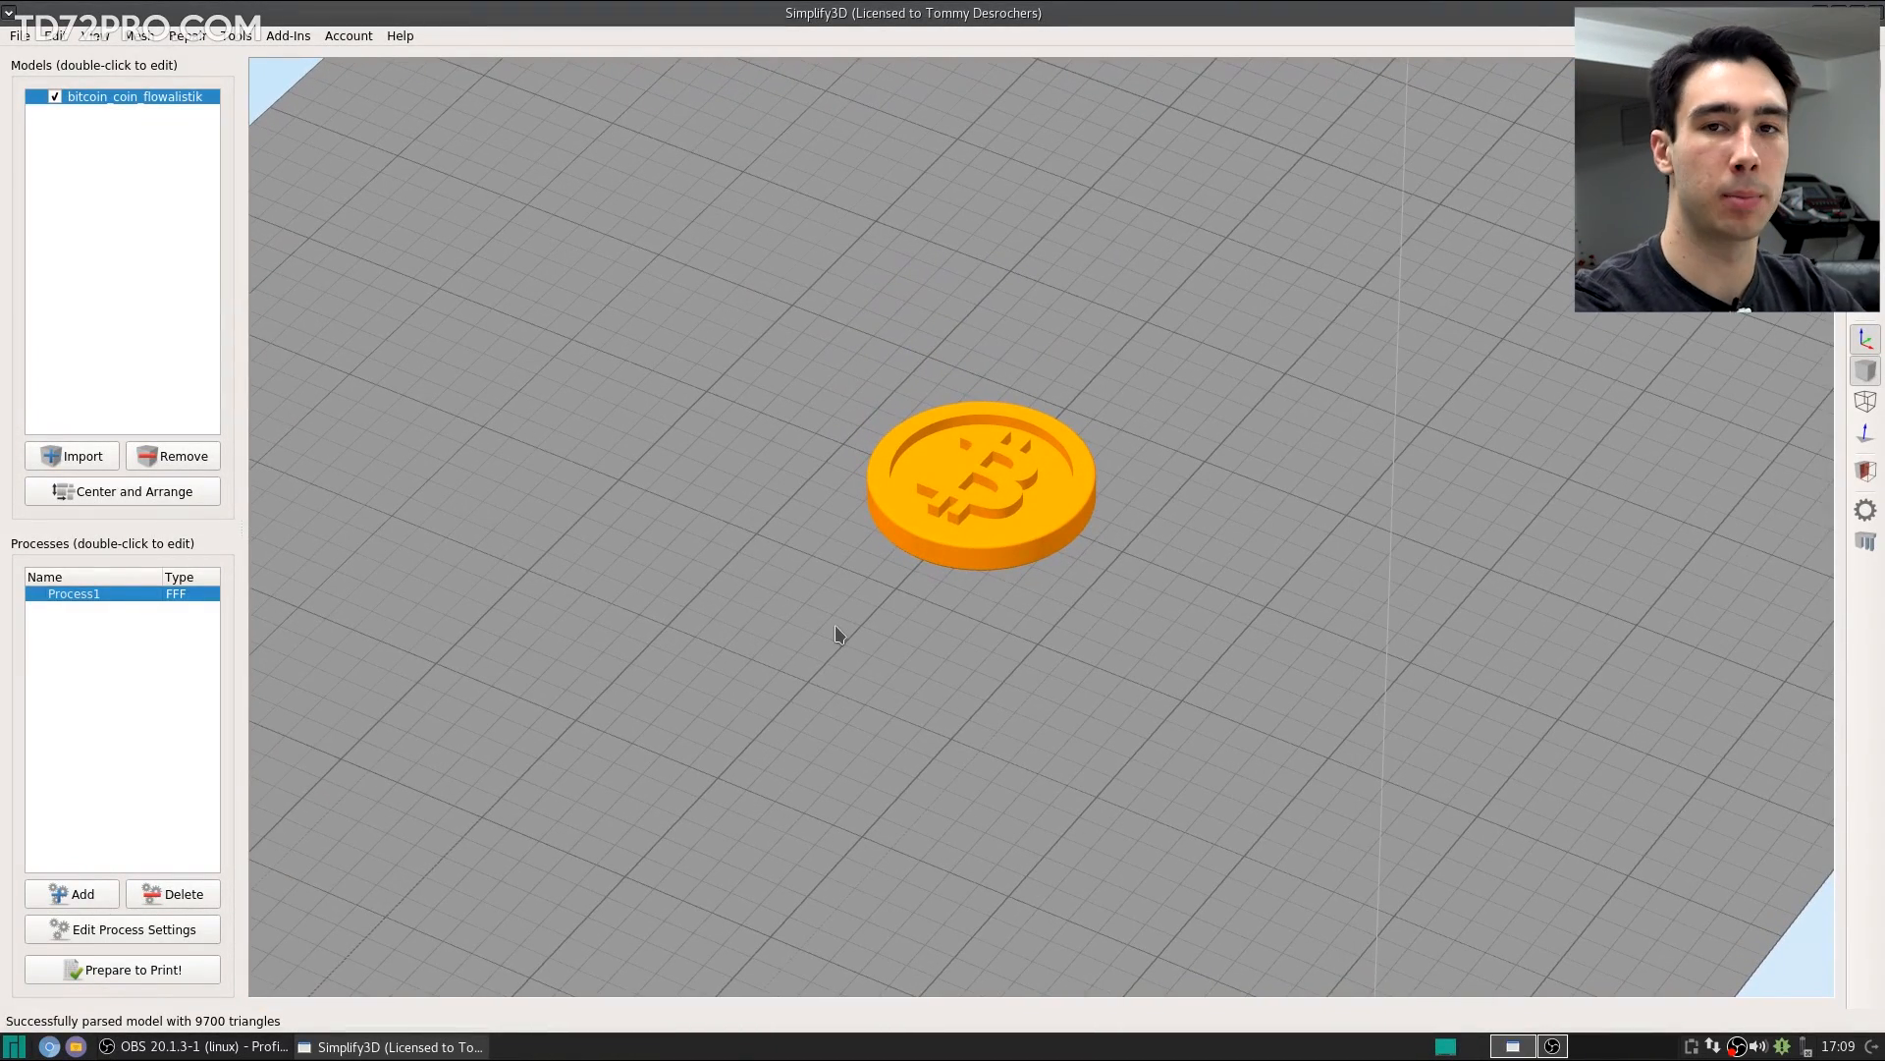
Step: Slice the coin to check the build time and filament length in the print preview, and return to the model view
{"action": "left_click", "coordinate": [116, 972]}
{"action": "left_click_drag", "start_coordinate": [129, 115], "coordinate": [251, 138]}
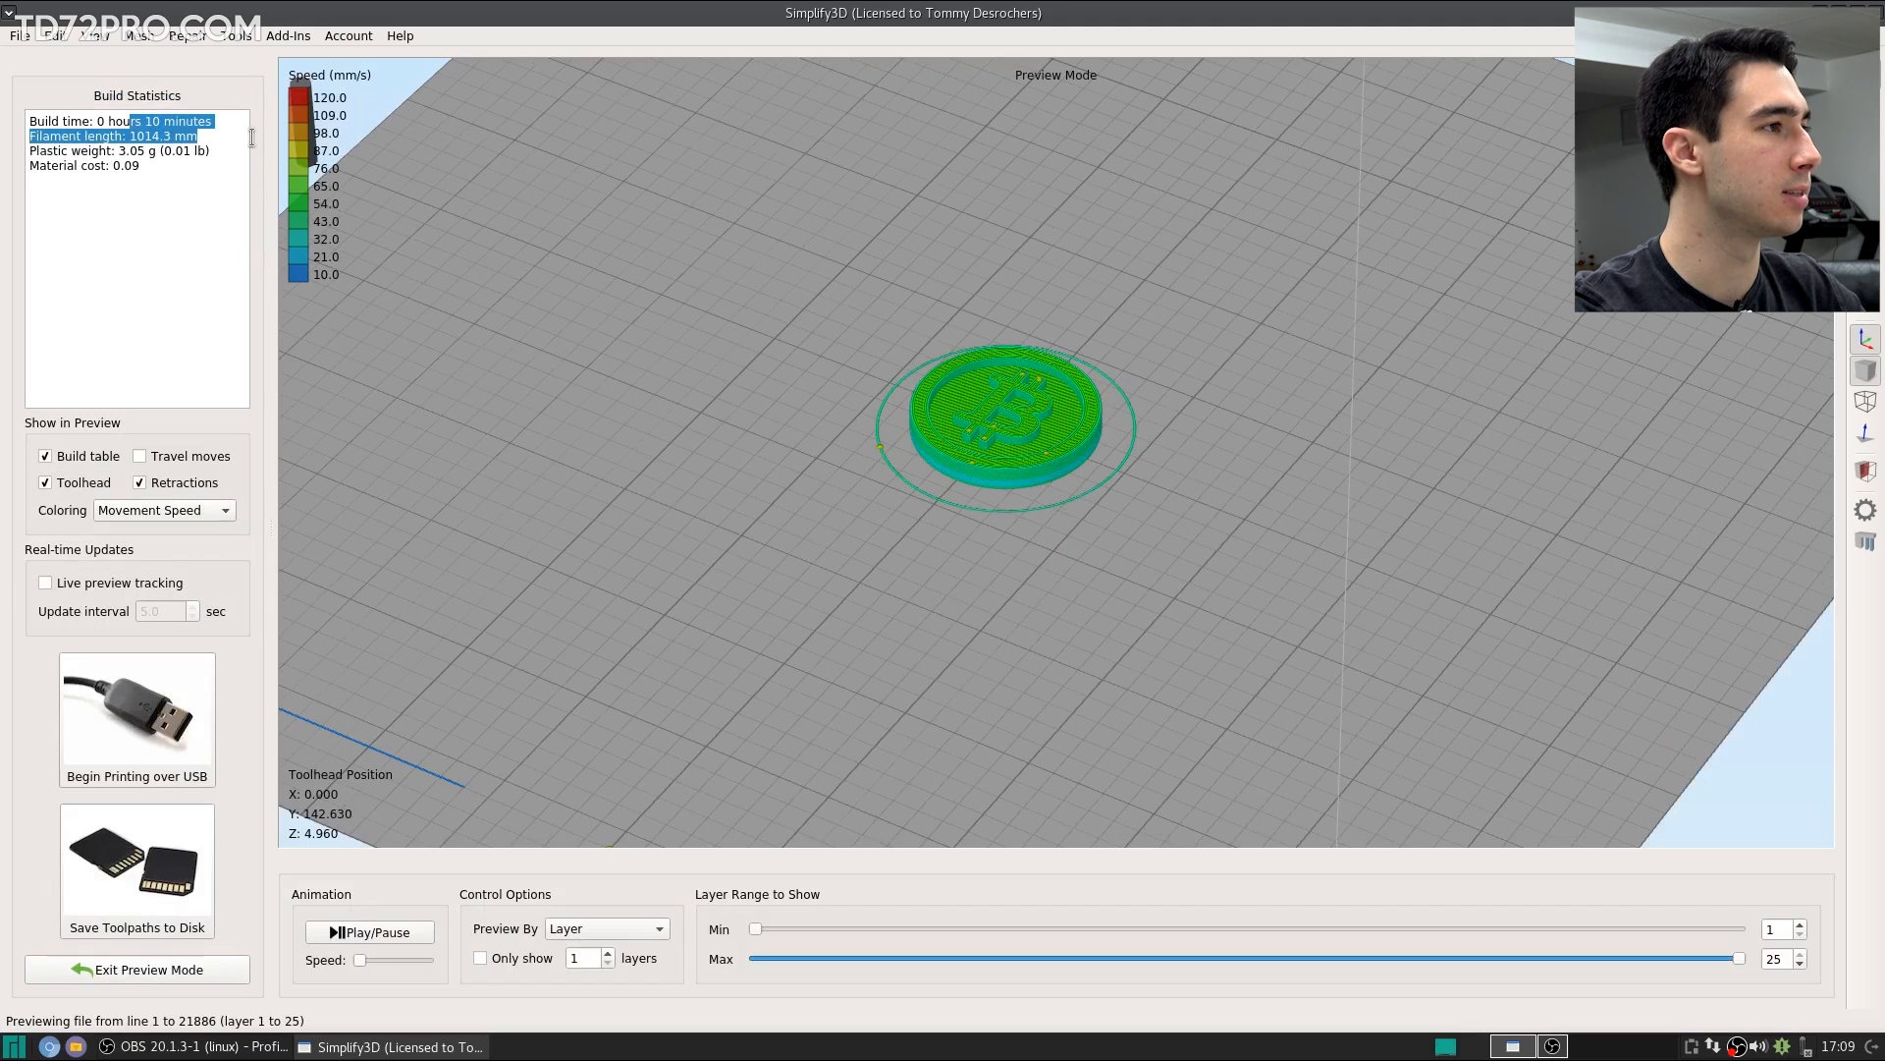
{"action": "left_click", "coordinate": [239, 132]}
{"action": "left_click", "coordinate": [172, 972]}
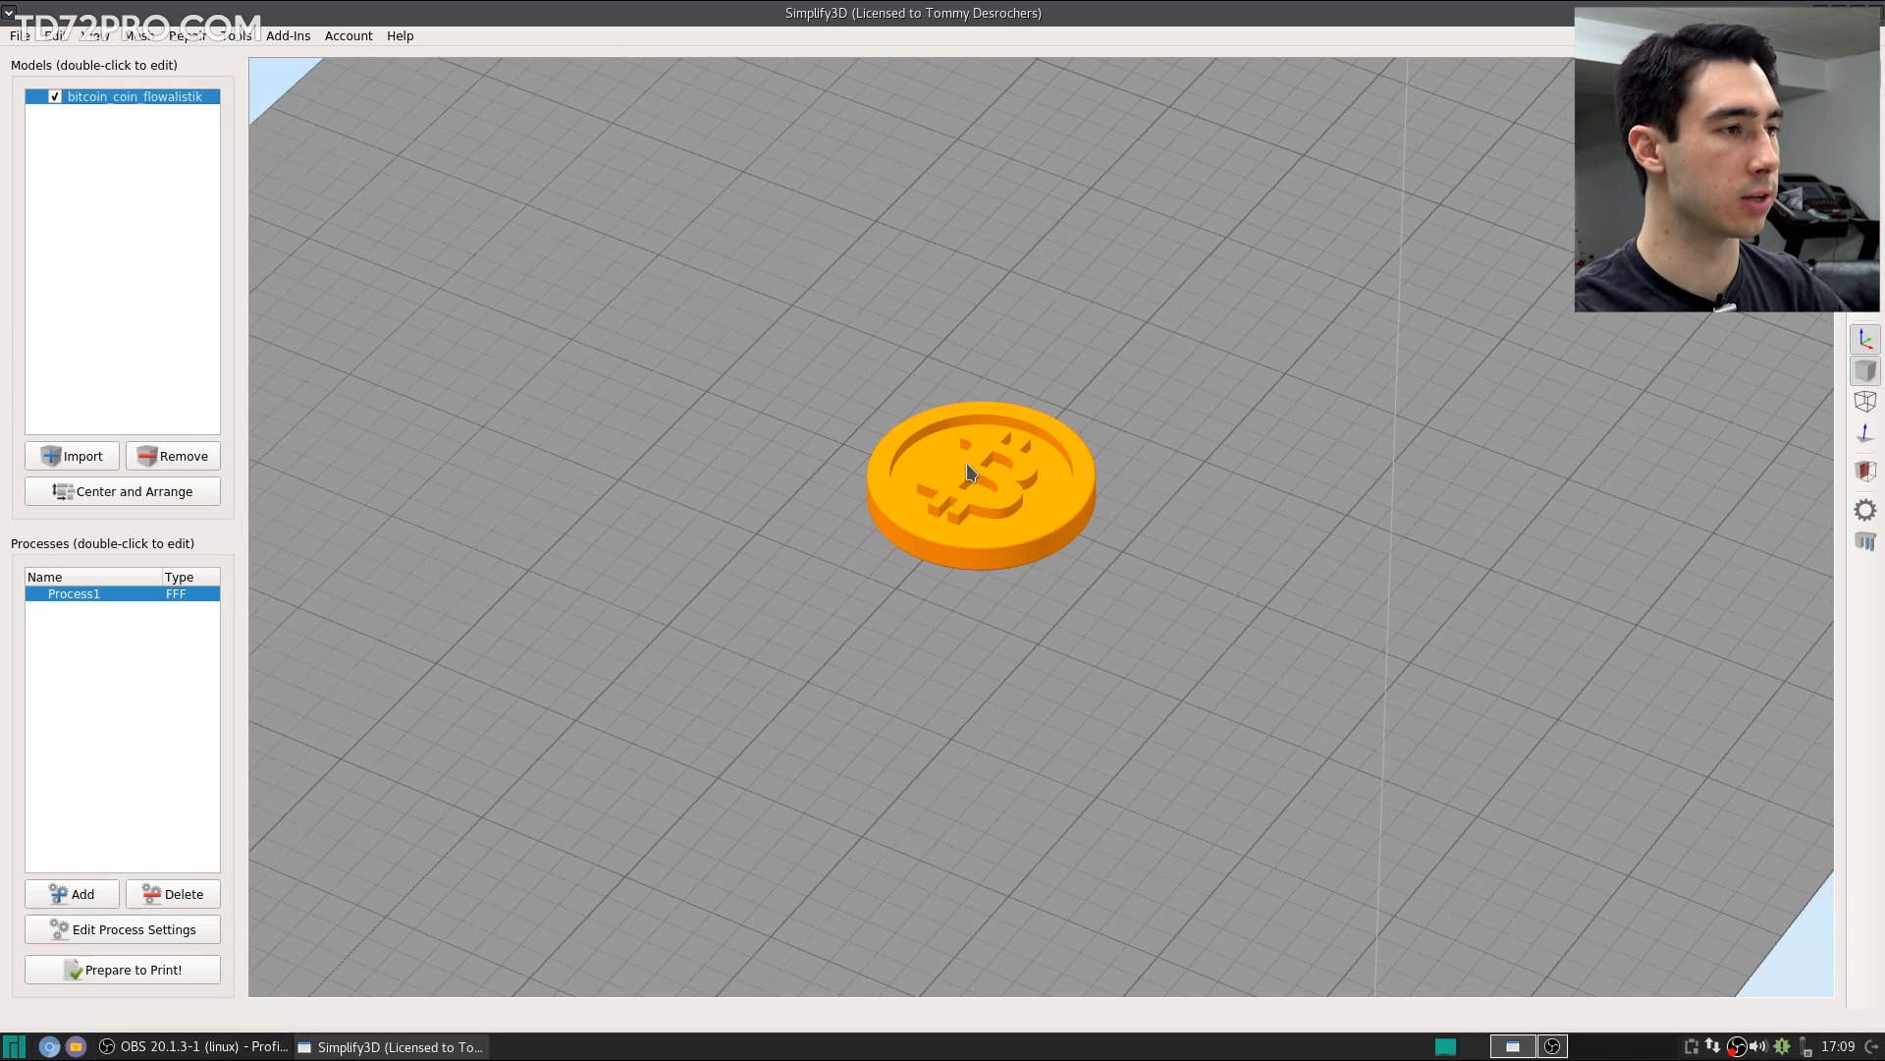
Step: Look through the supported printers in the Configuration Assistant and close it without choosing one
{"action": "left_click", "coordinate": [400, 35]}
{"action": "left_click", "coordinate": [532, 86]}
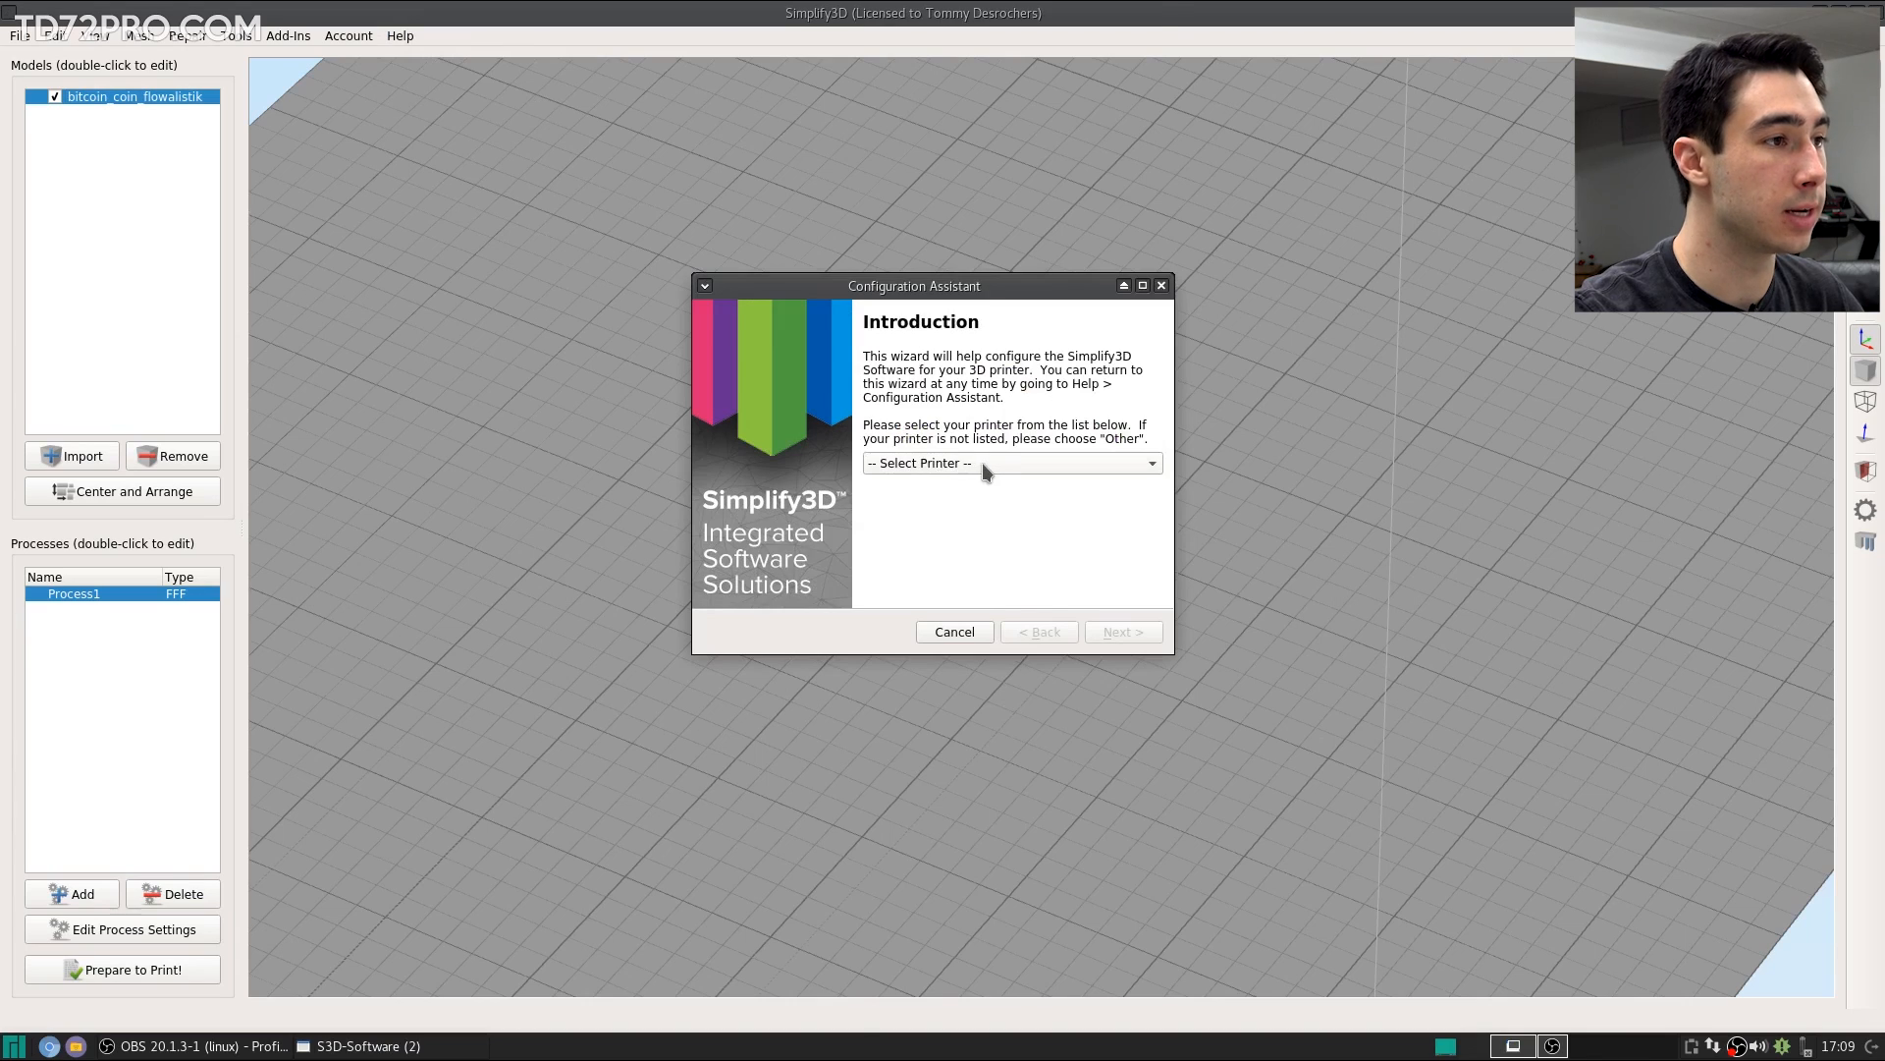
{"action": "left_click", "coordinate": [982, 464]}
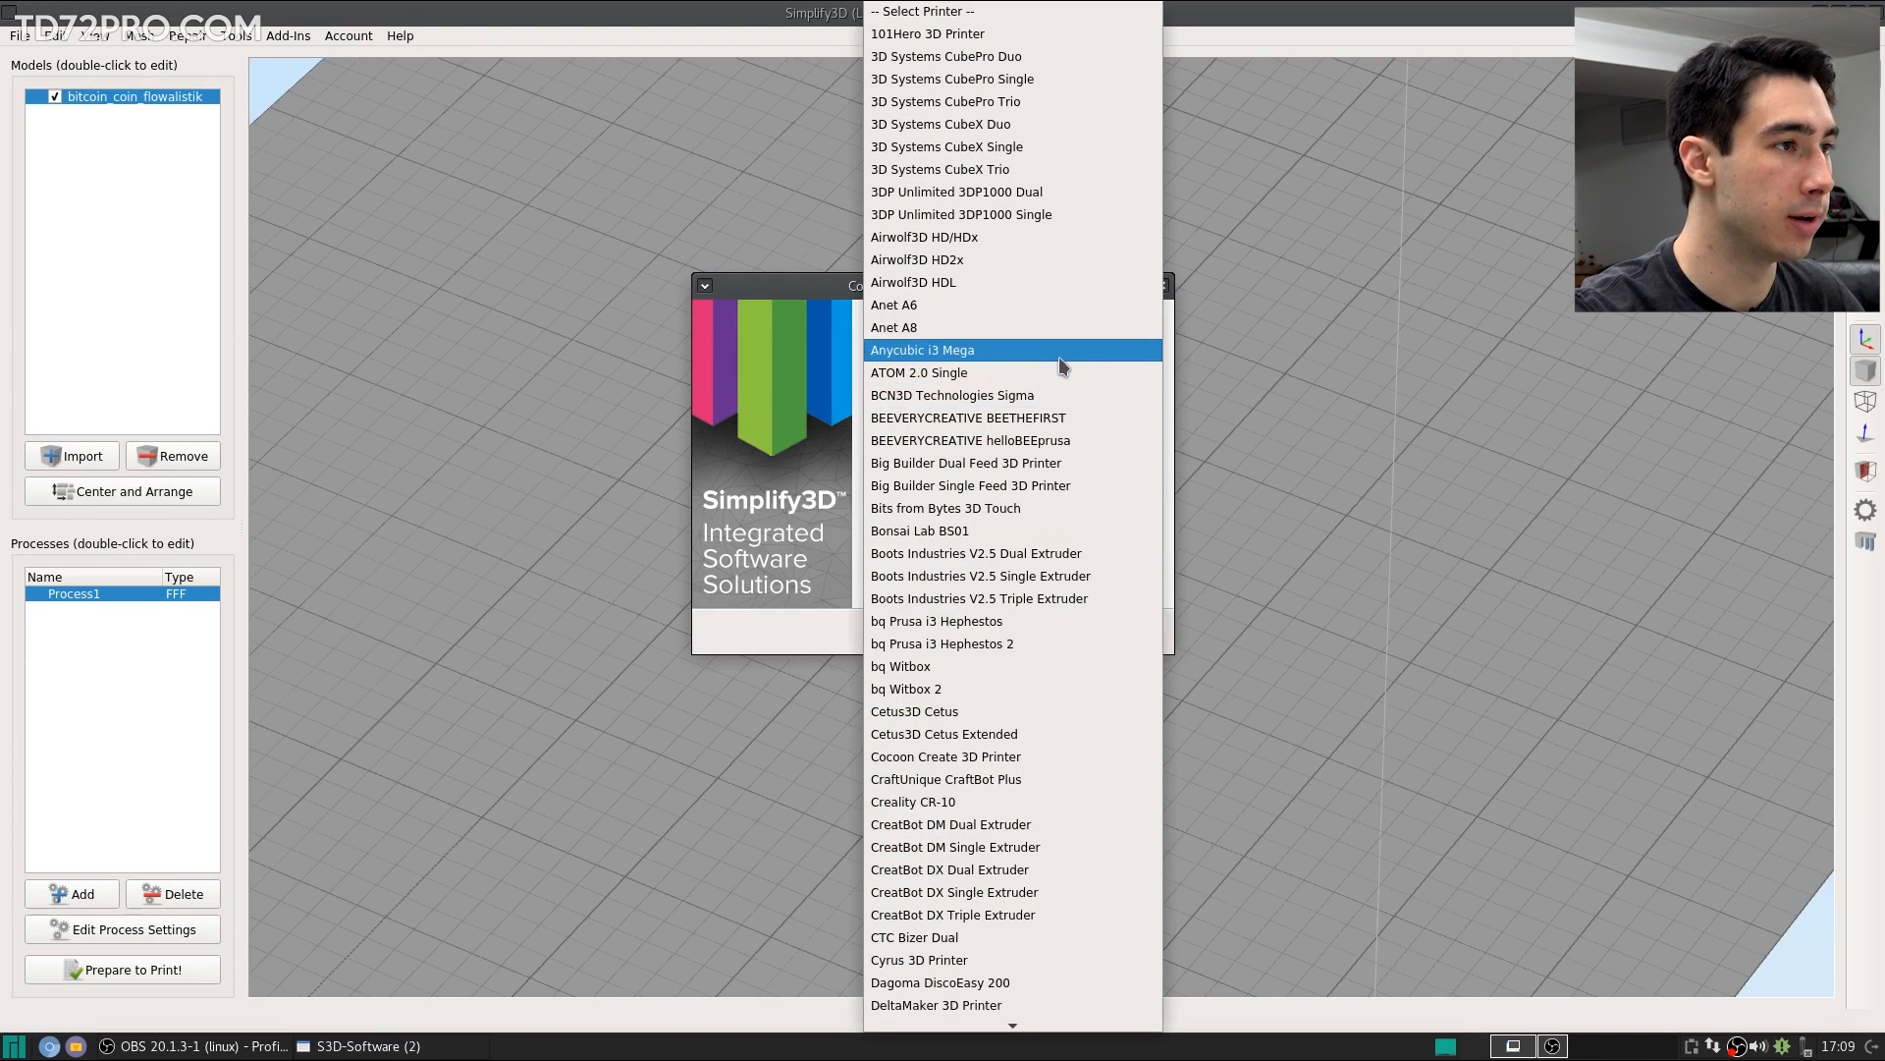
{"action": "key", "text": "Escape"}
{"action": "left_click", "coordinate": [1162, 285]}
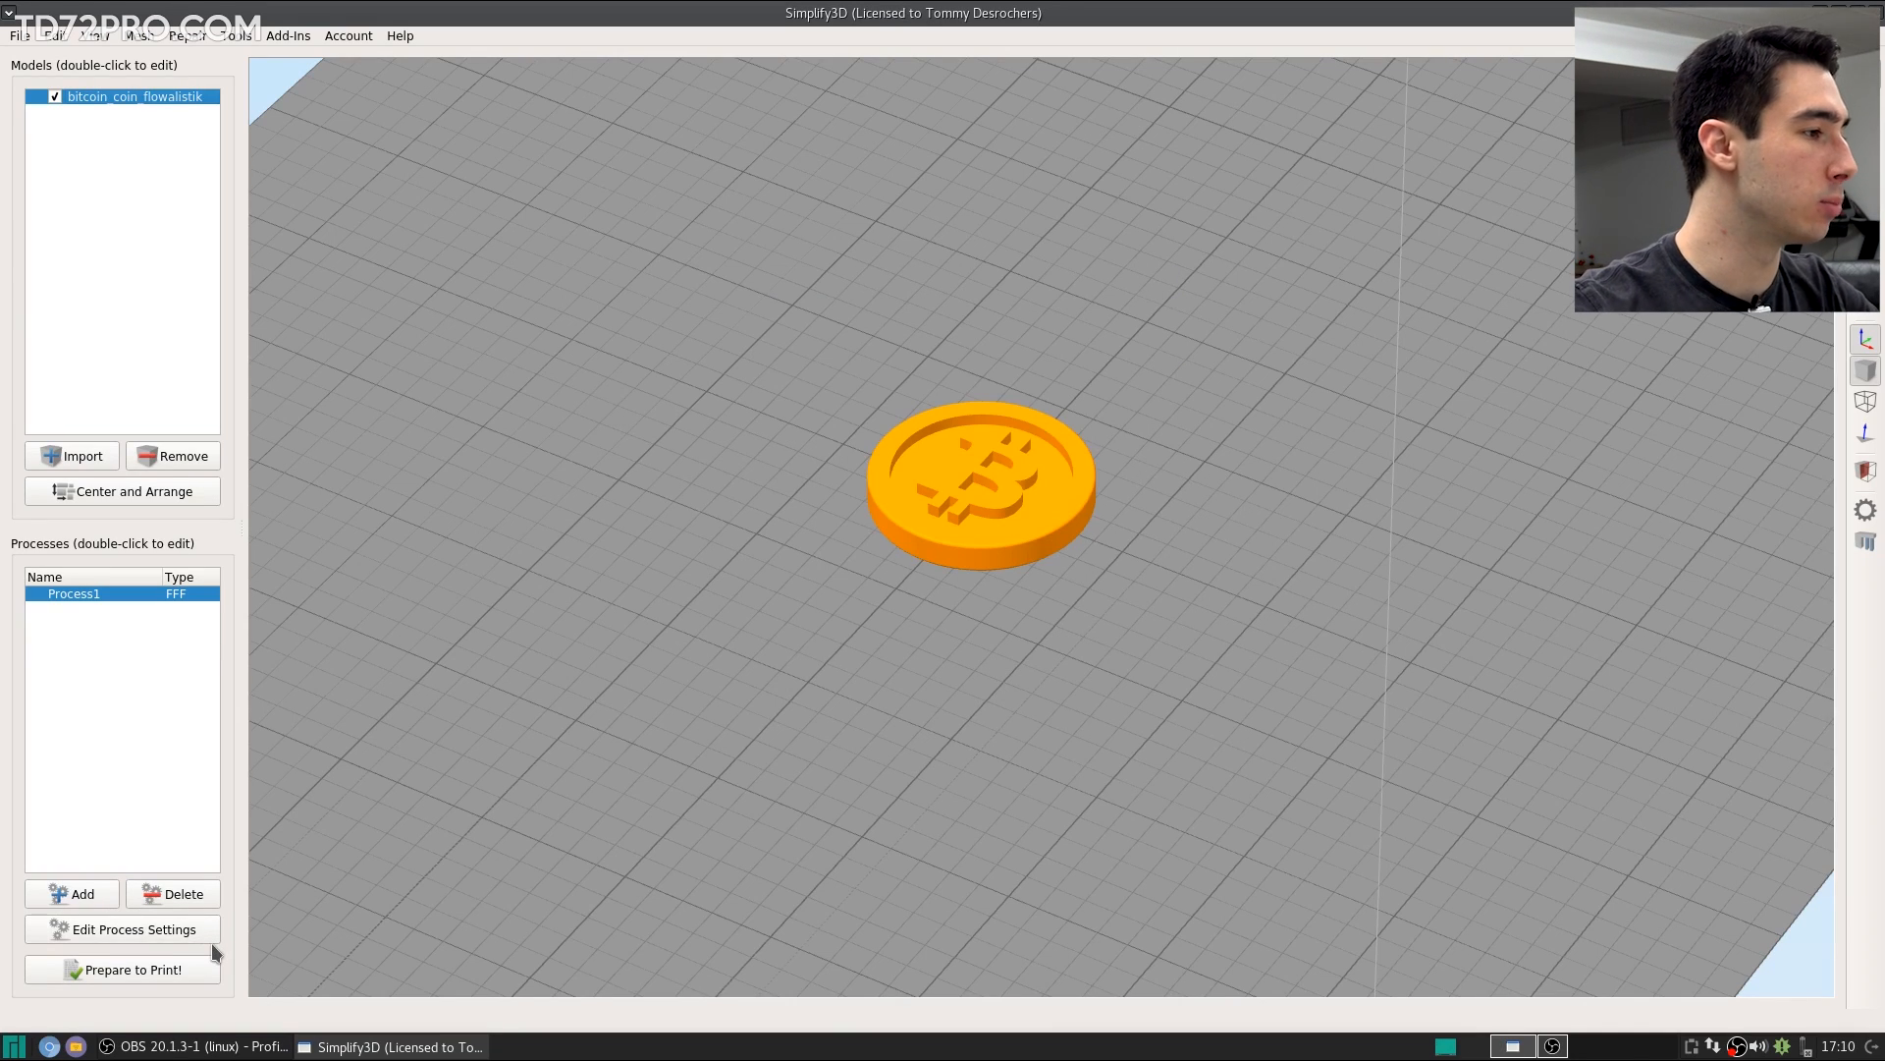
Step: Open the settings of Process1 and review the primary extruder's nozzle diameter, extrusion multiplier and extrusion width
{"action": "left_click", "coordinate": [140, 927]}
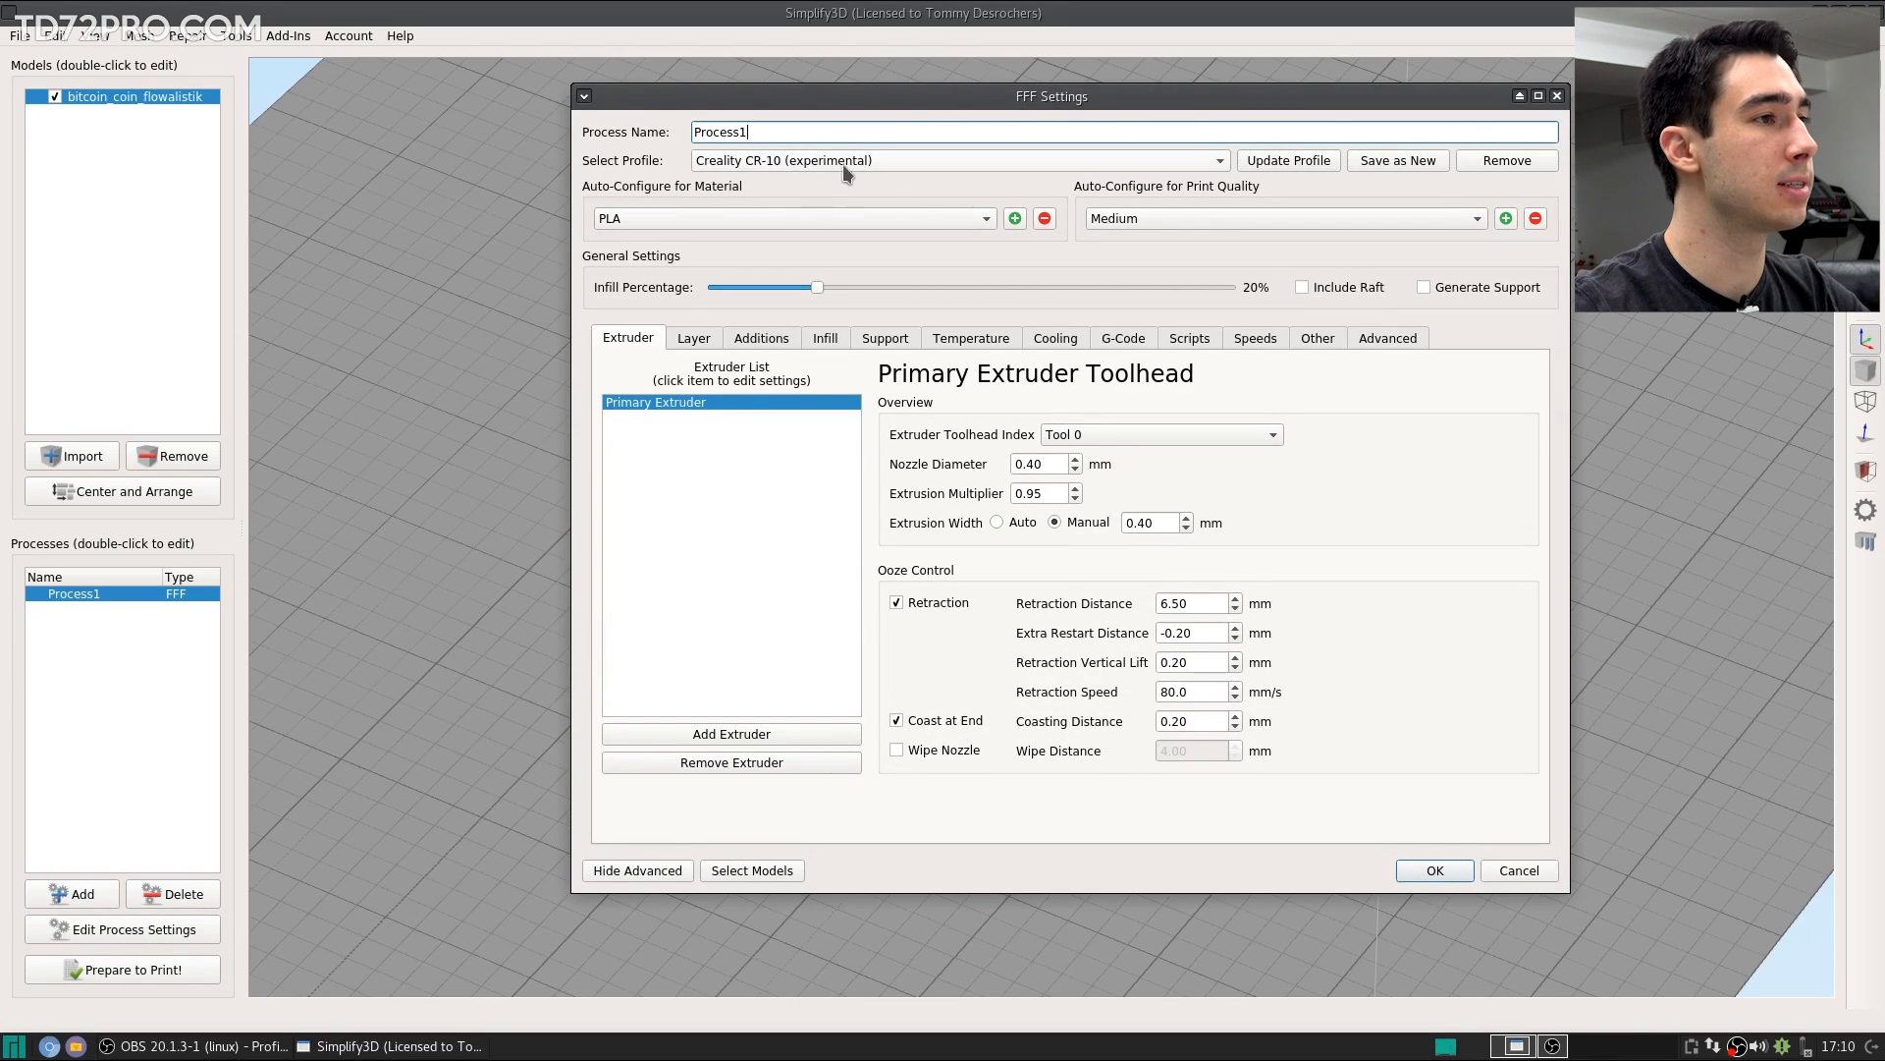
{"action": "left_click_drag", "start_coordinate": [1040, 100], "coordinate": [950, 116]}
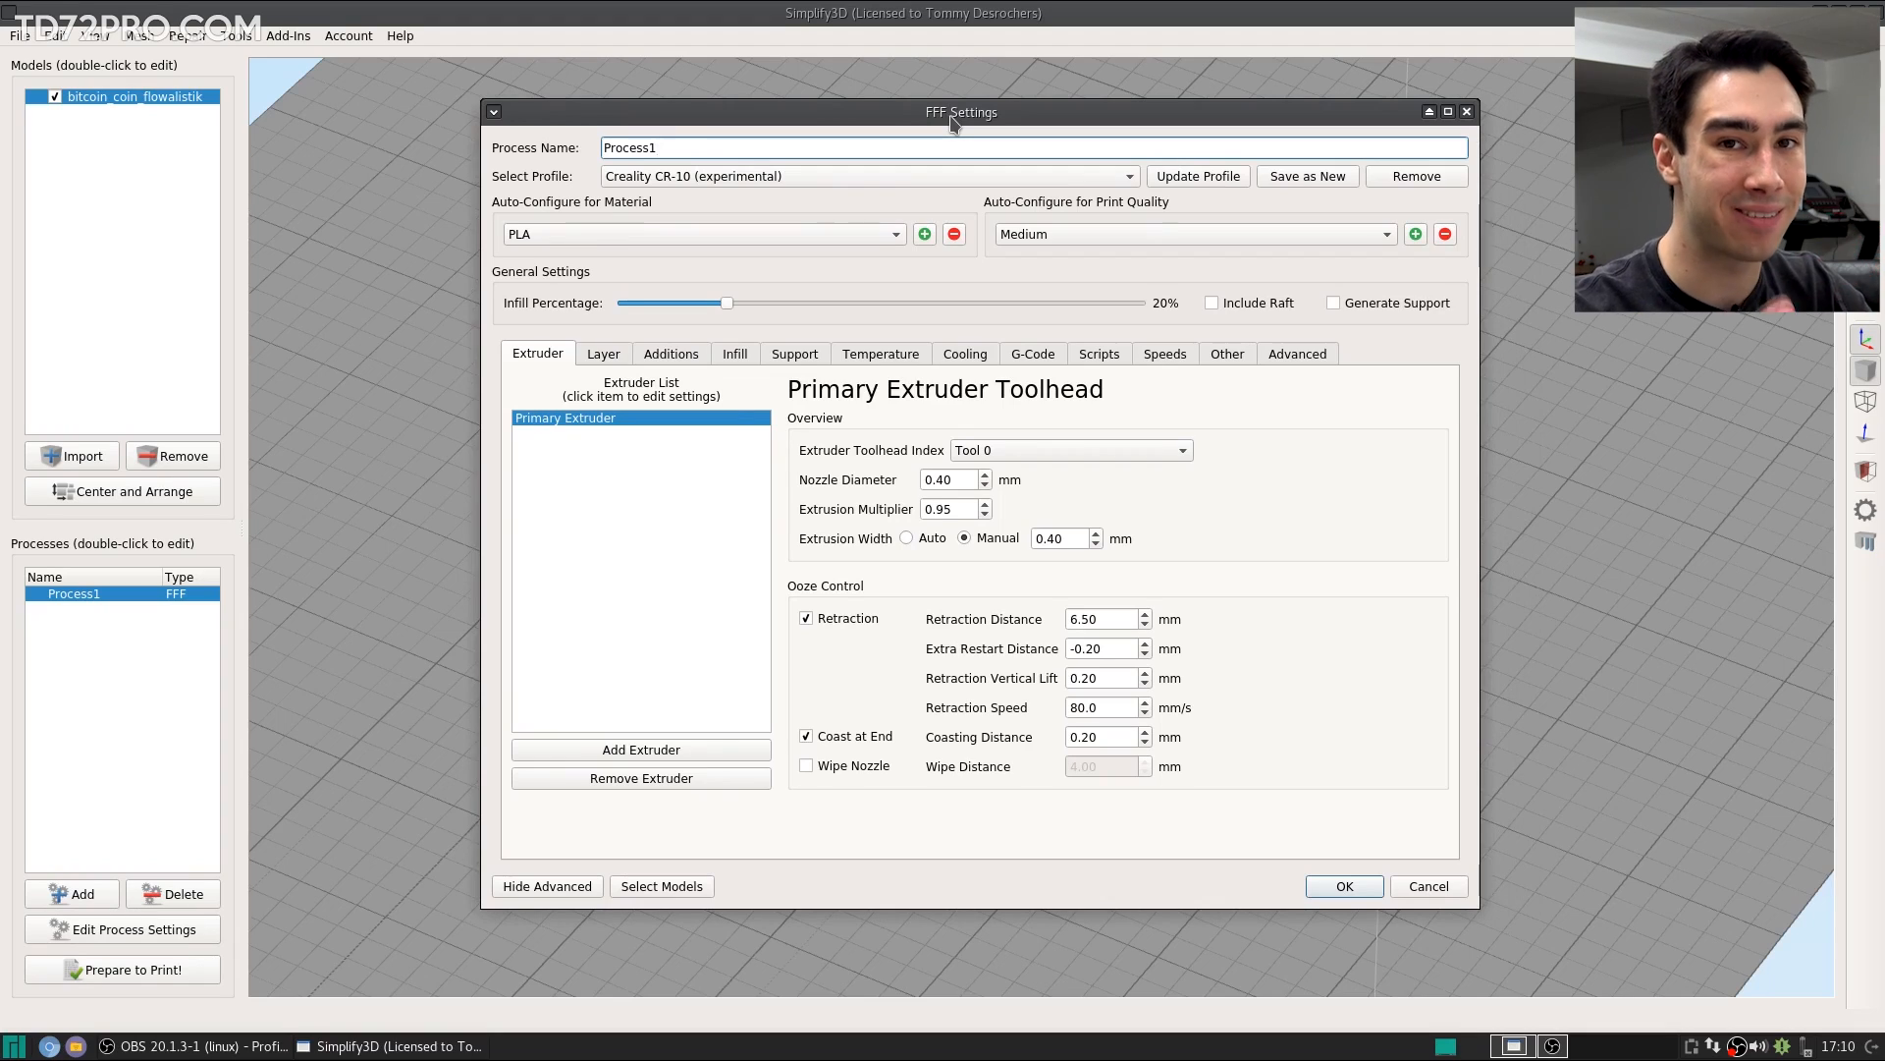
{"action": "left_click", "coordinate": [1384, 568]}
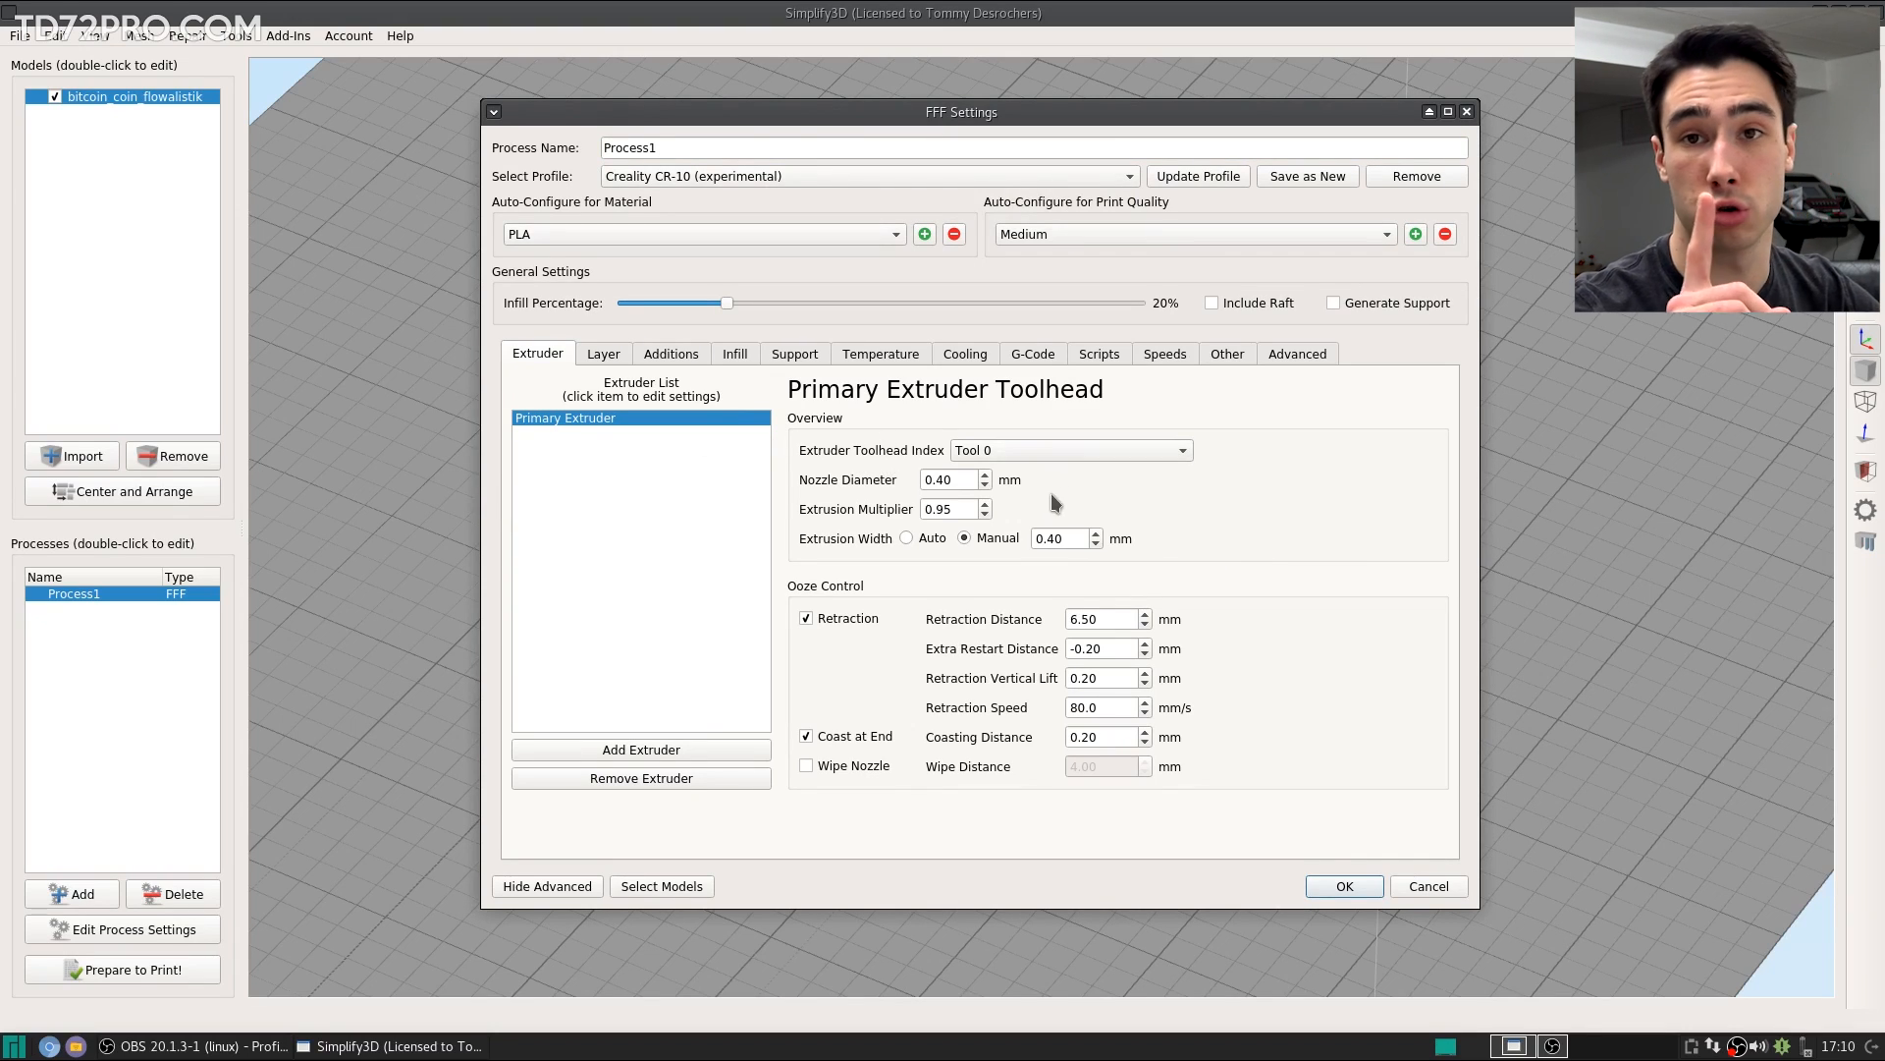
{"action": "double_click", "coordinate": [959, 477]}
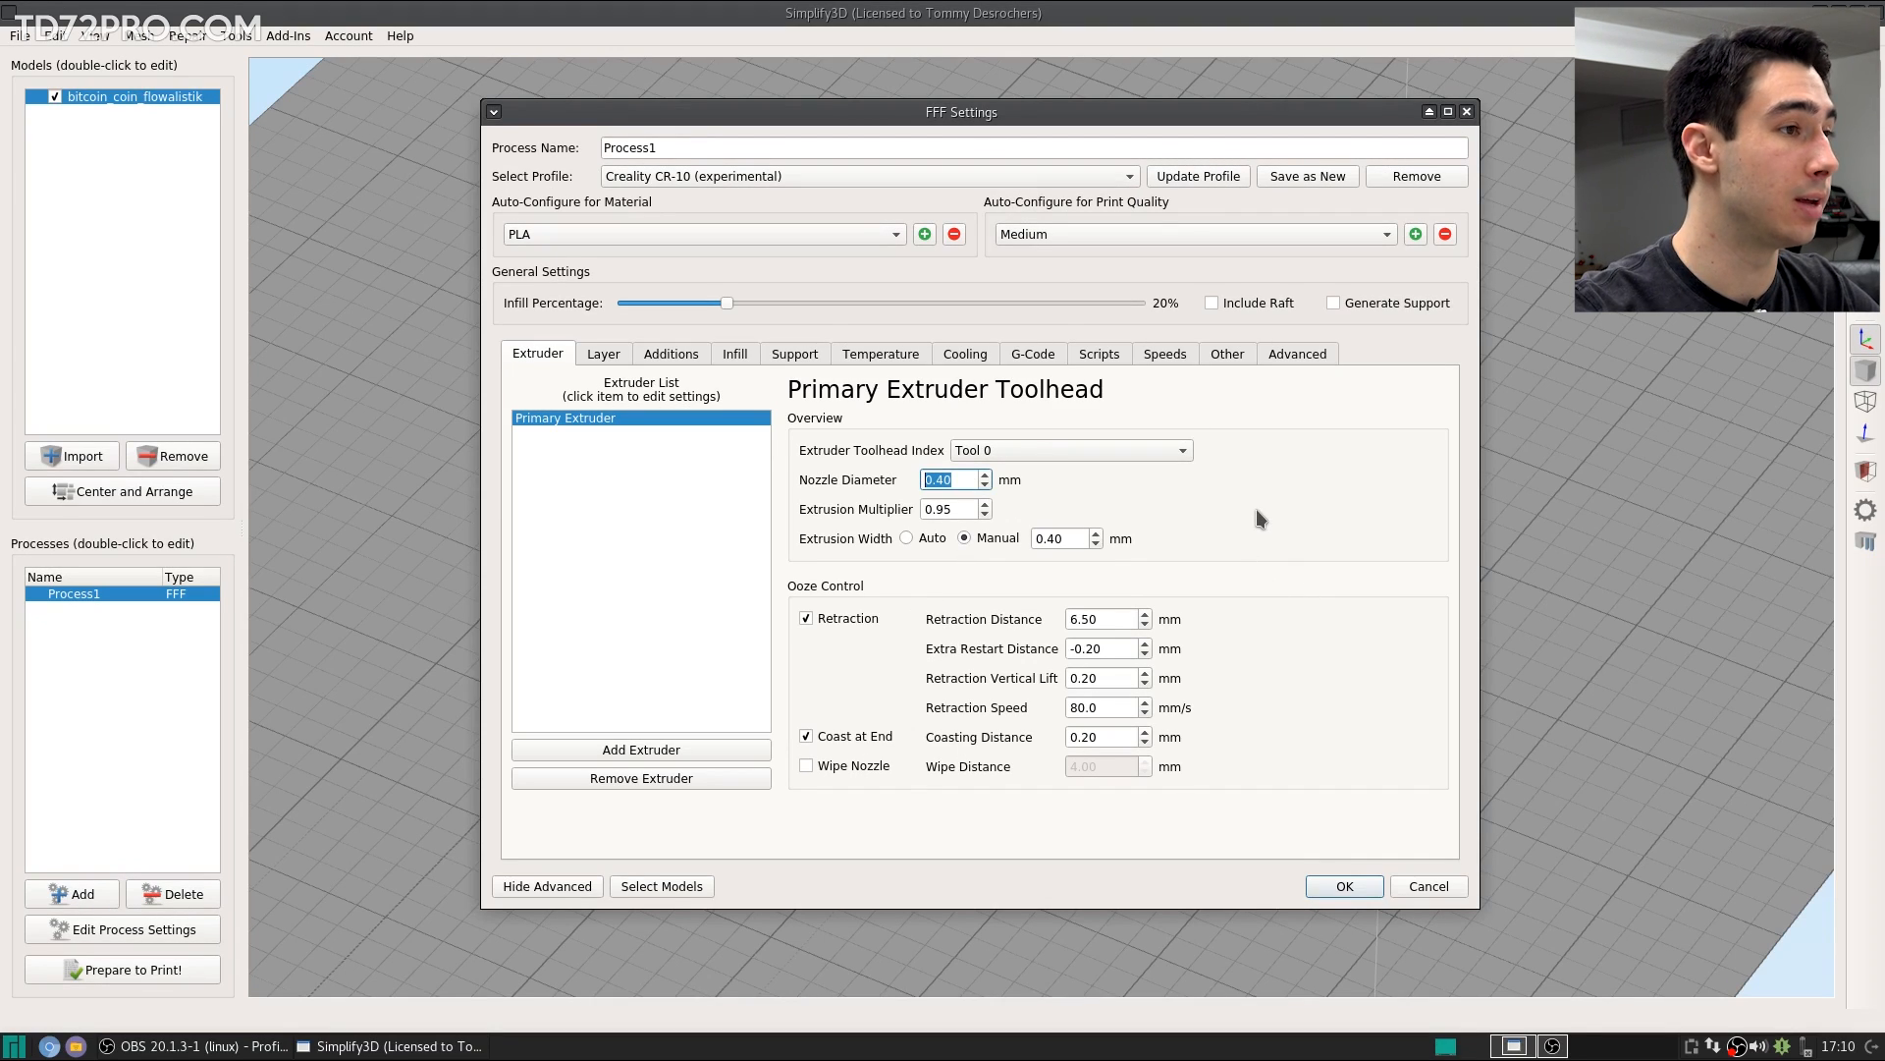
{"action": "double_click", "coordinate": [952, 508]}
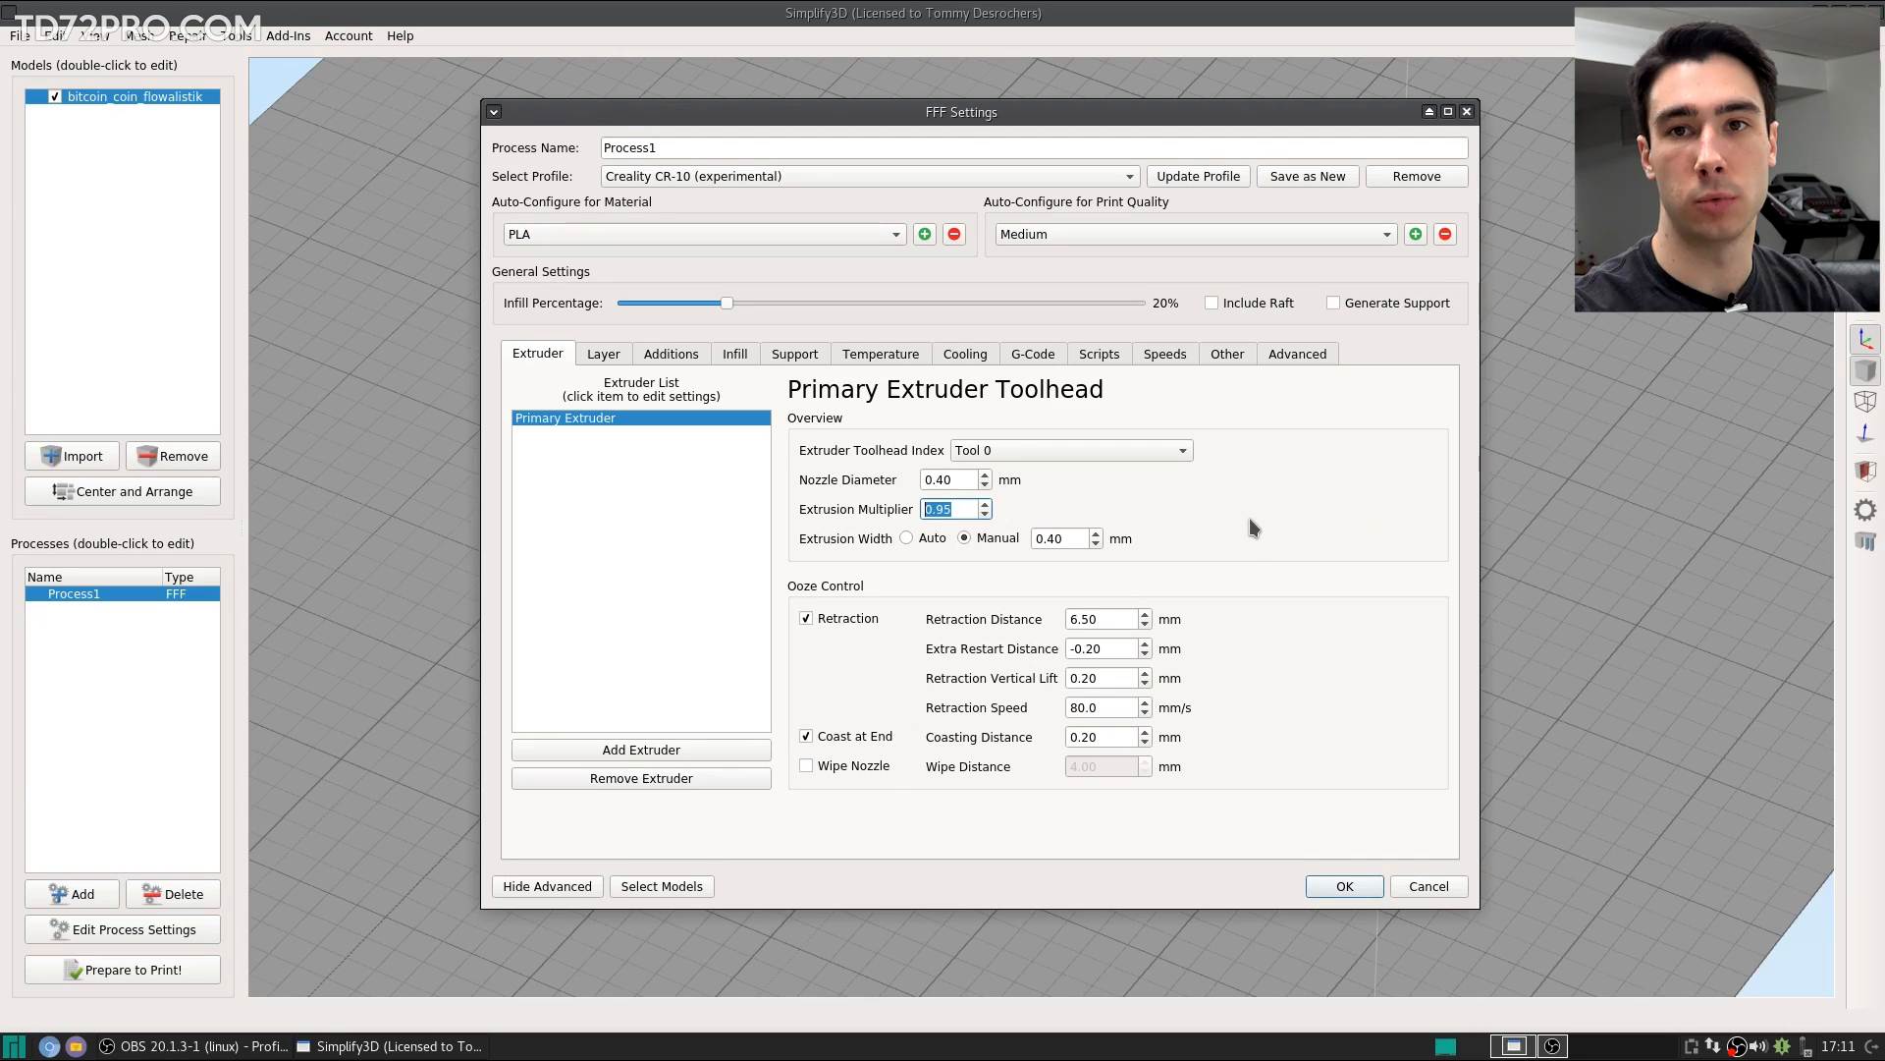
{"action": "key", "text": "Tab"}
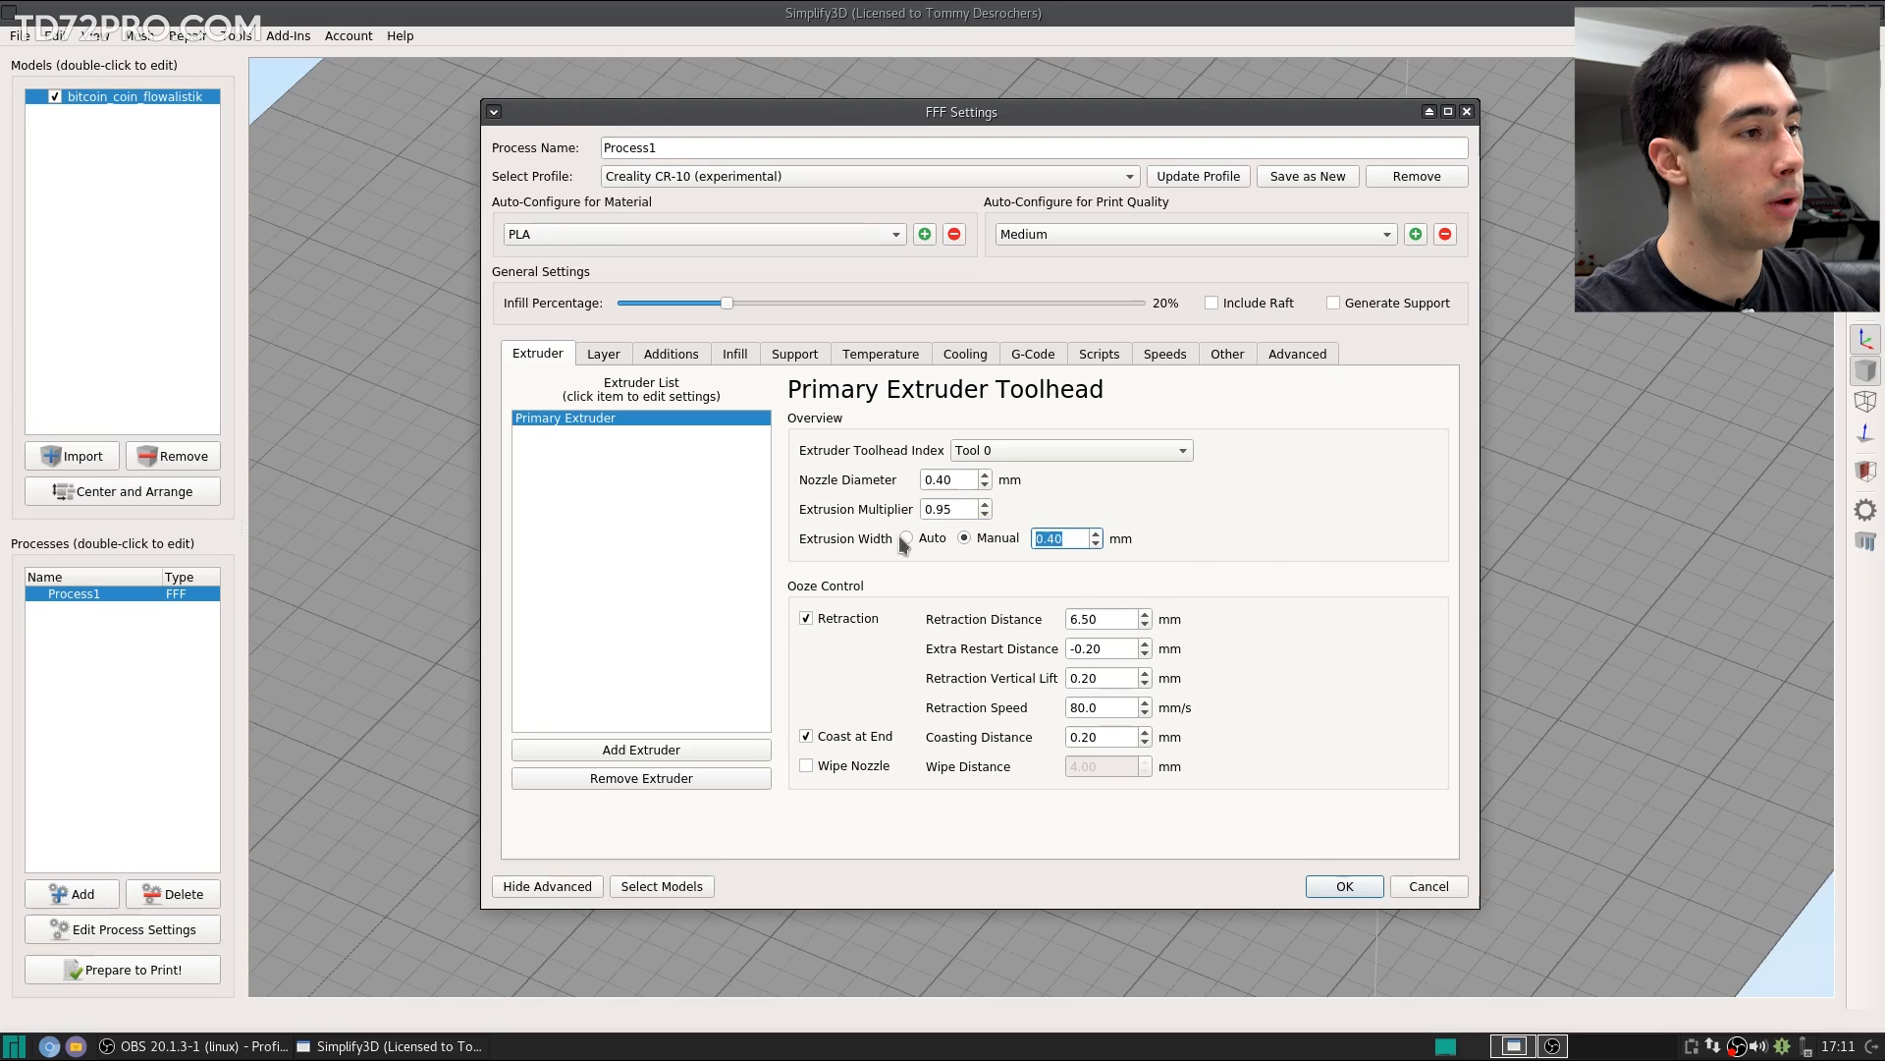
{"action": "left_click", "coordinate": [1075, 538]}
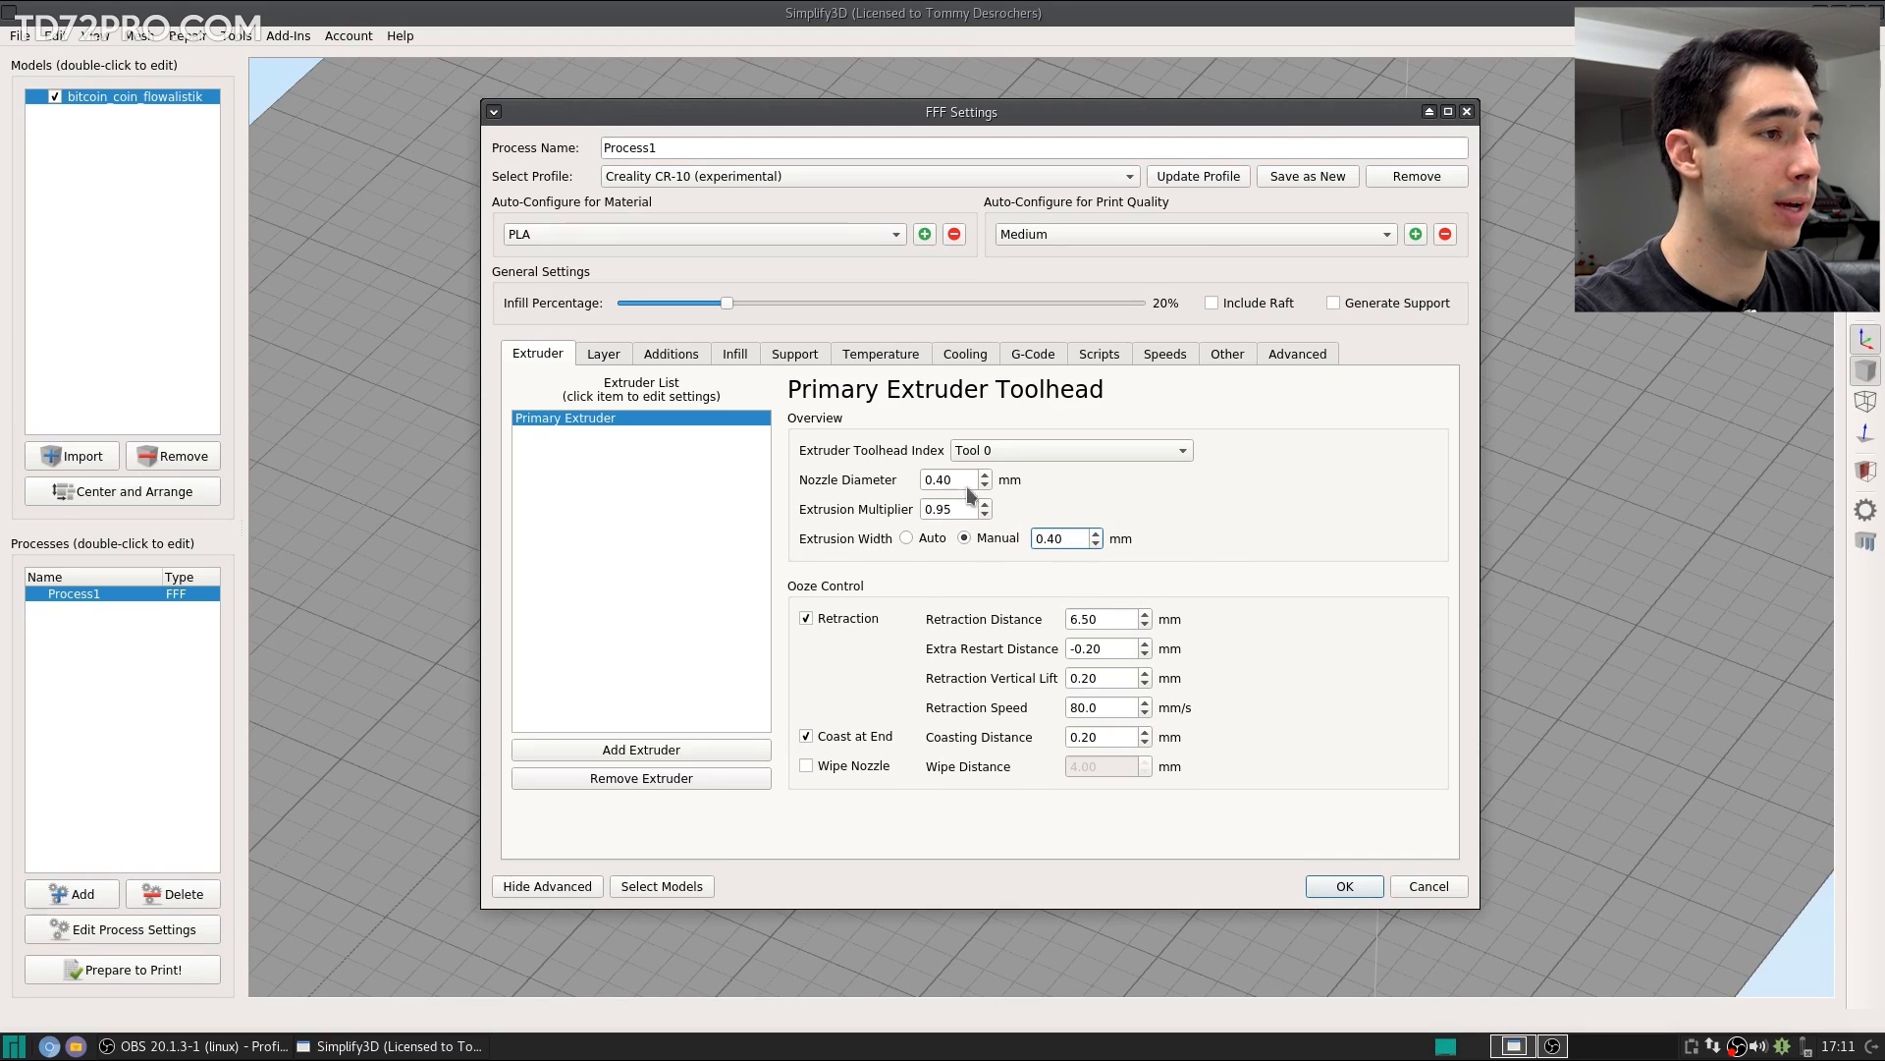
Step: Review the primary extruder's retraction distance and extra restart distance in the ooze control settings
{"action": "key", "text": "Tab"}
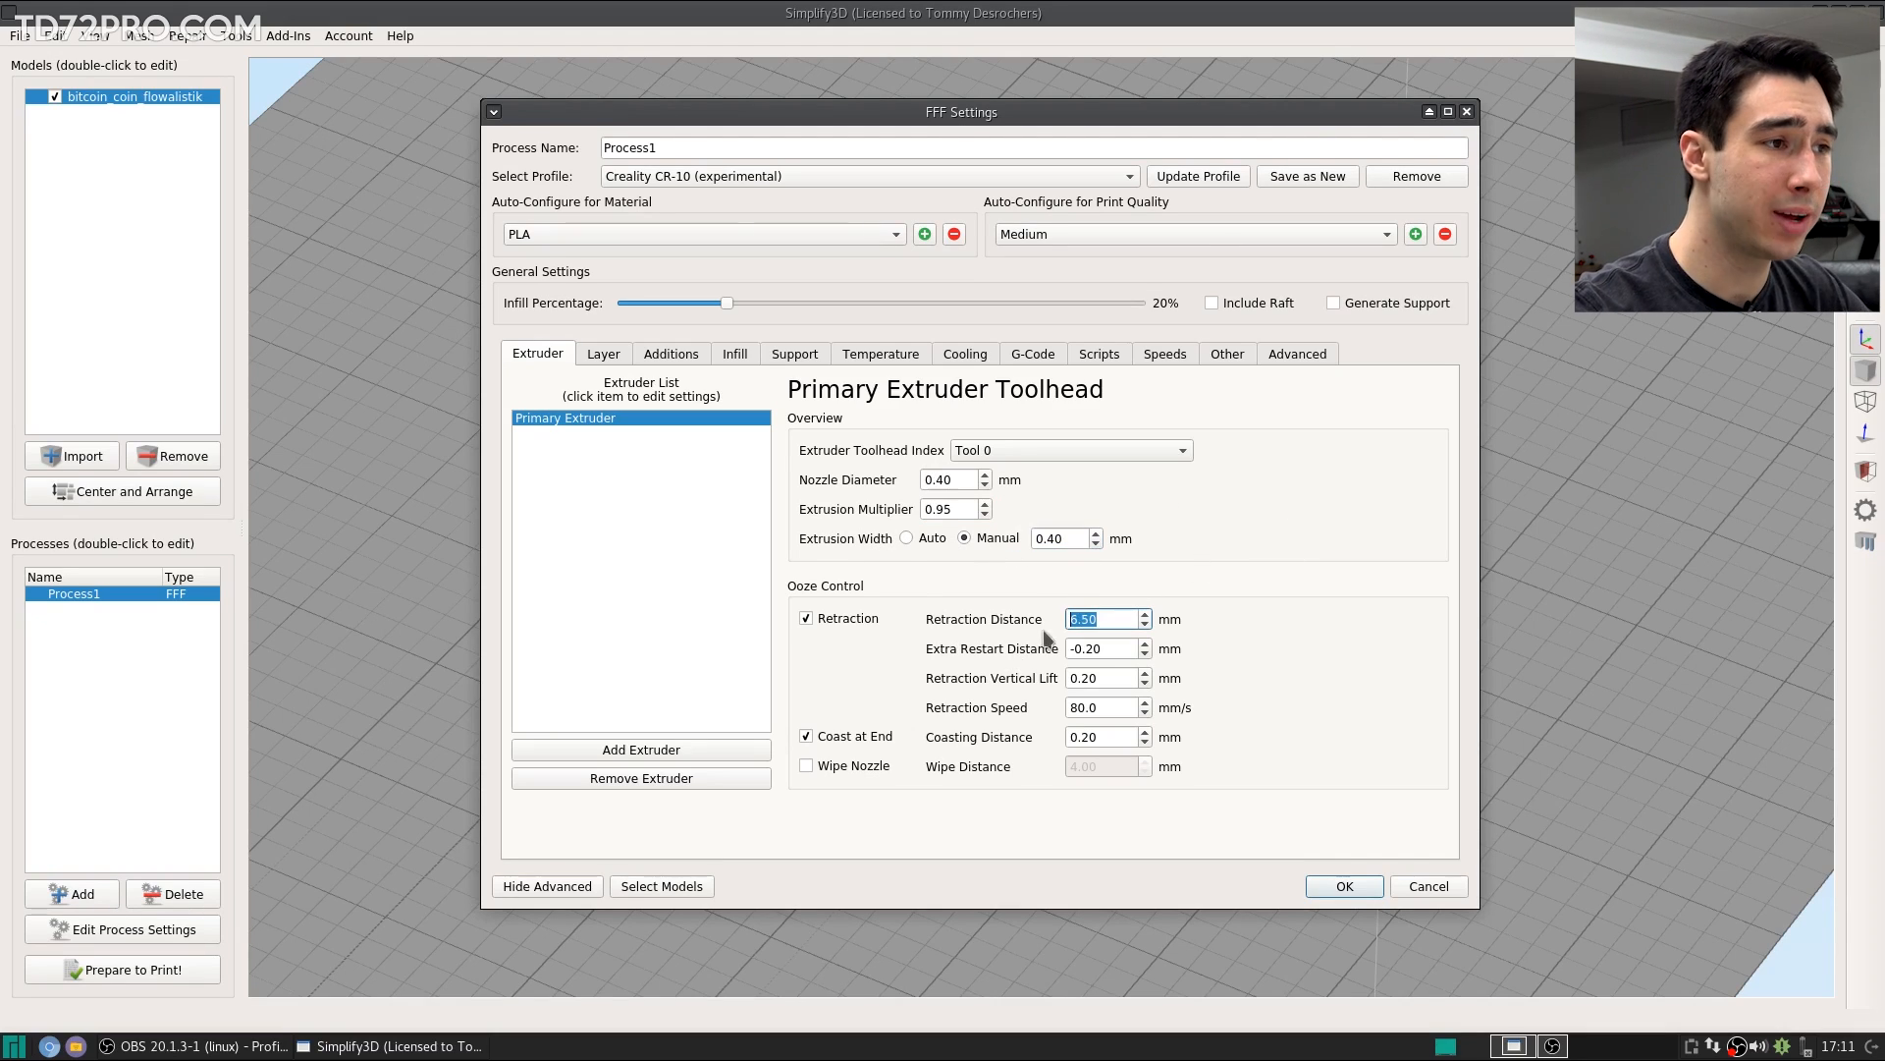
{"action": "left_click", "coordinate": [1117, 616]}
{"action": "left_click_drag", "start_coordinate": [1084, 619], "coordinate": [1052, 618]}
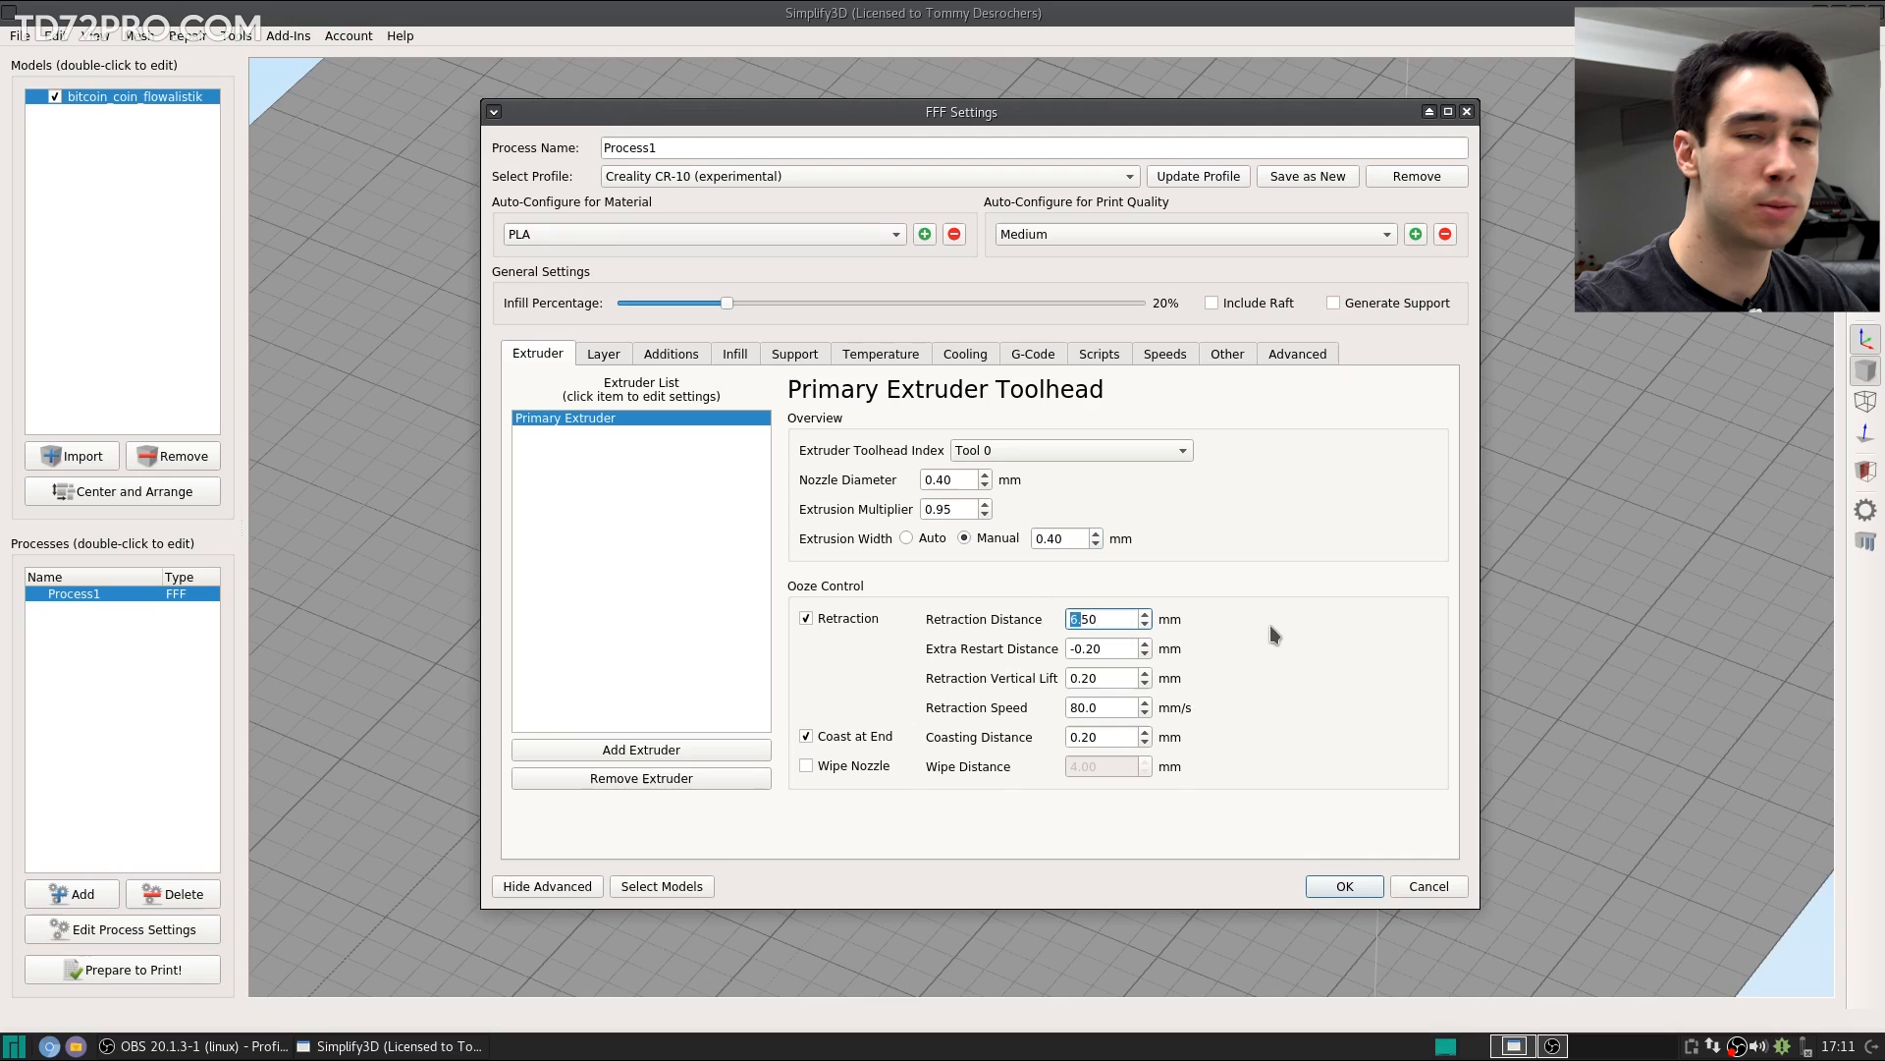
{"action": "left_click", "coordinate": [1388, 663]}
{"action": "triple_click", "coordinate": [1100, 649]}
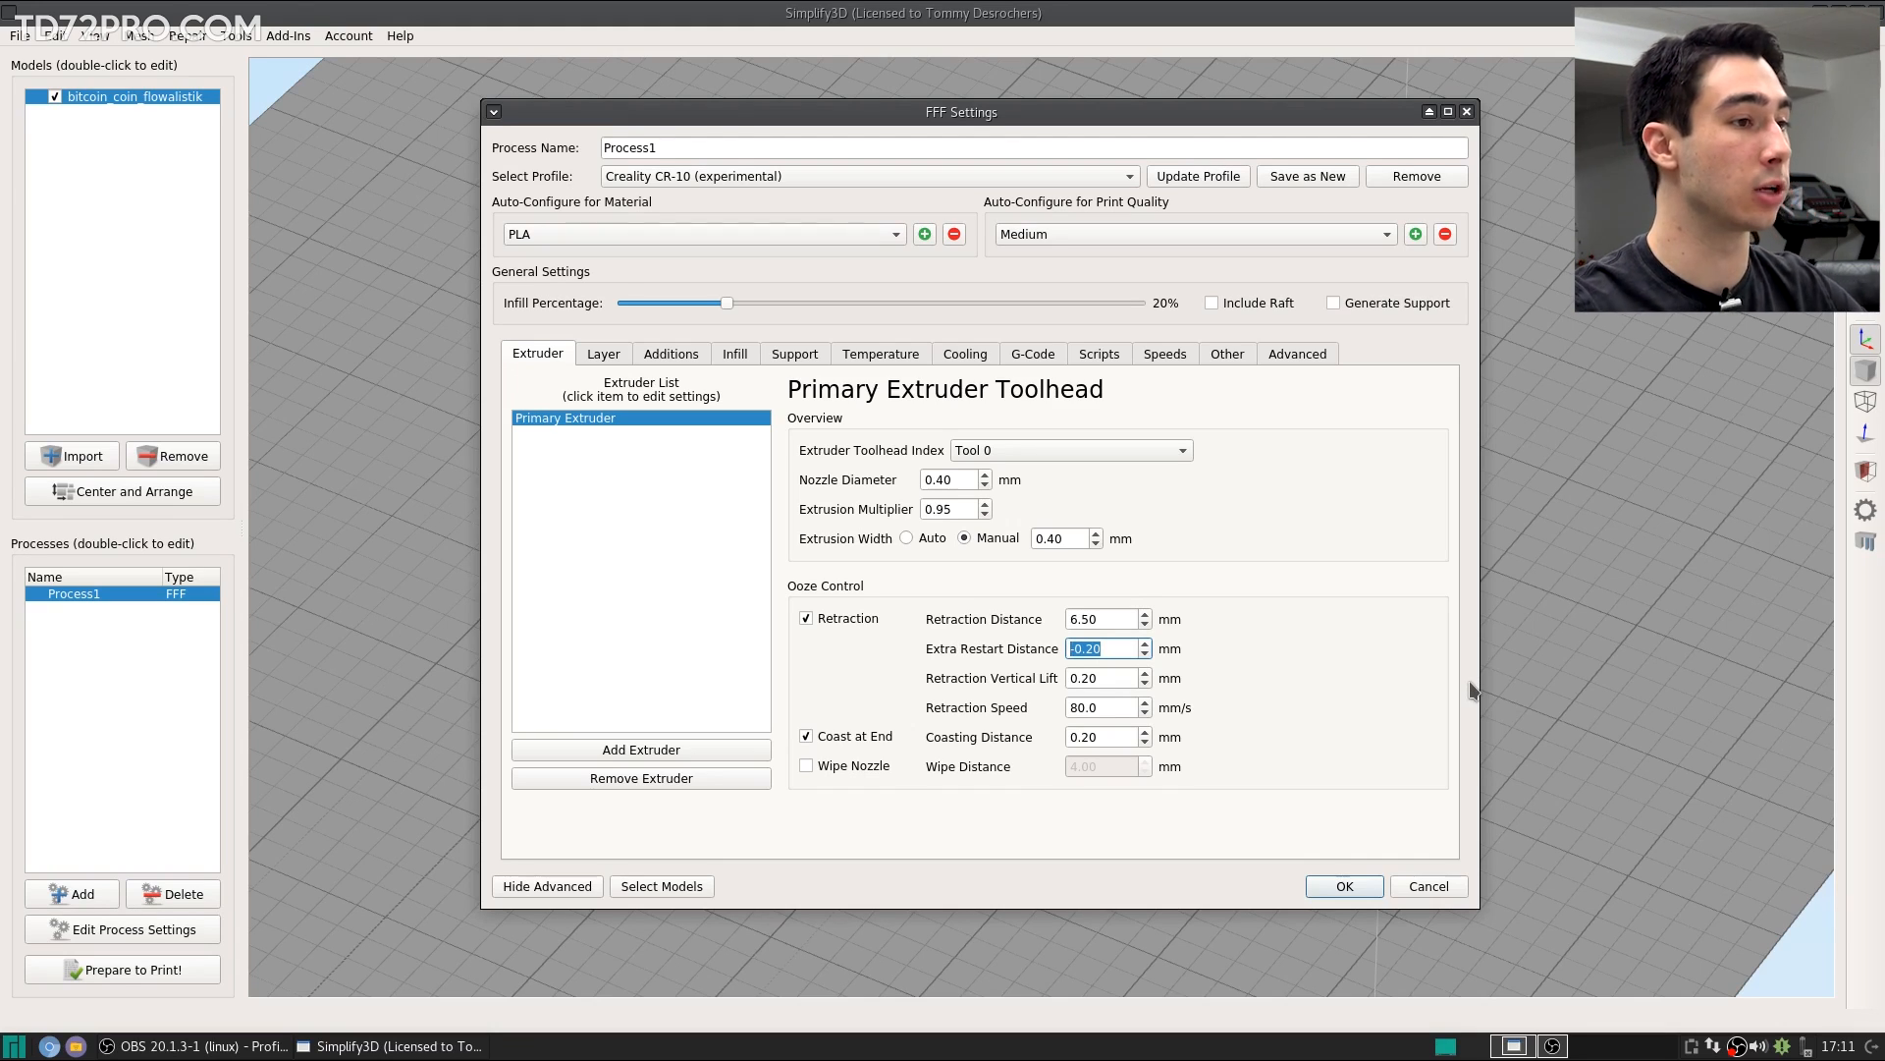
{"action": "left_click", "coordinate": [1338, 685]}
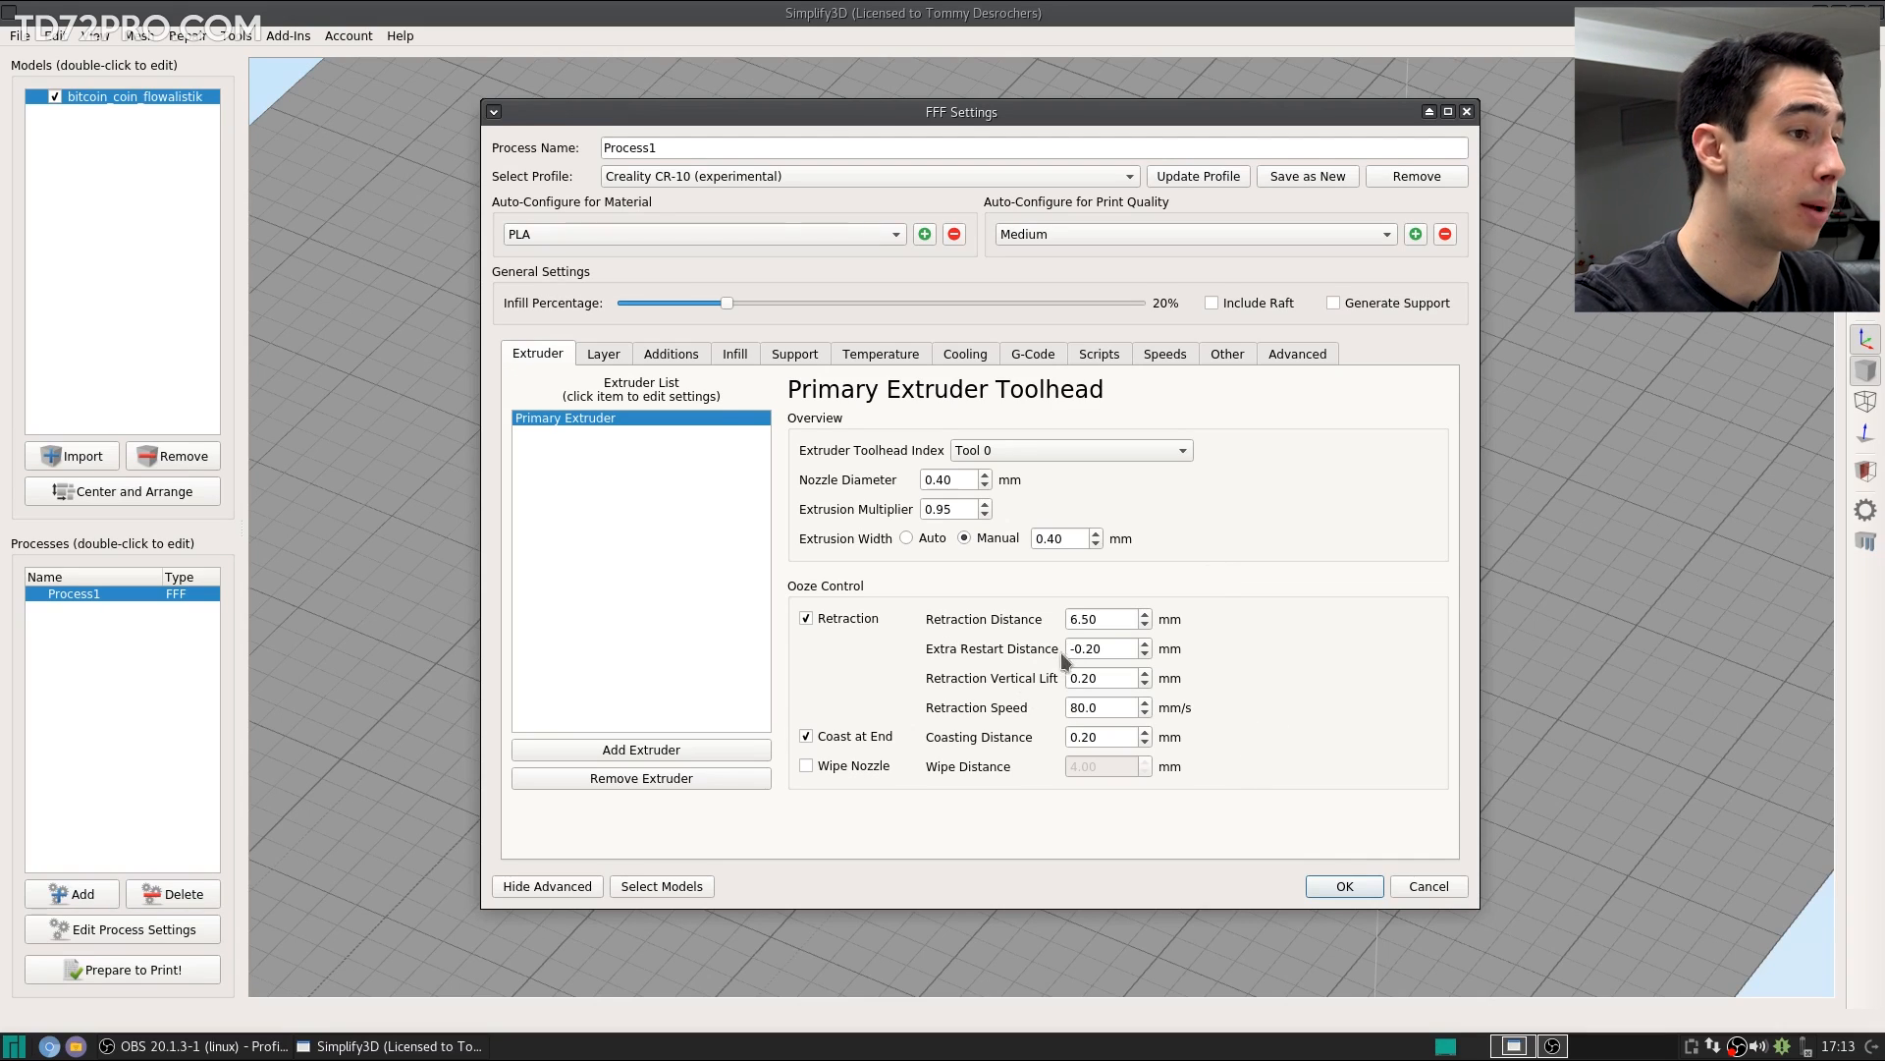
{"action": "left_click_drag", "start_coordinate": [1063, 649], "coordinate": [1130, 649]}
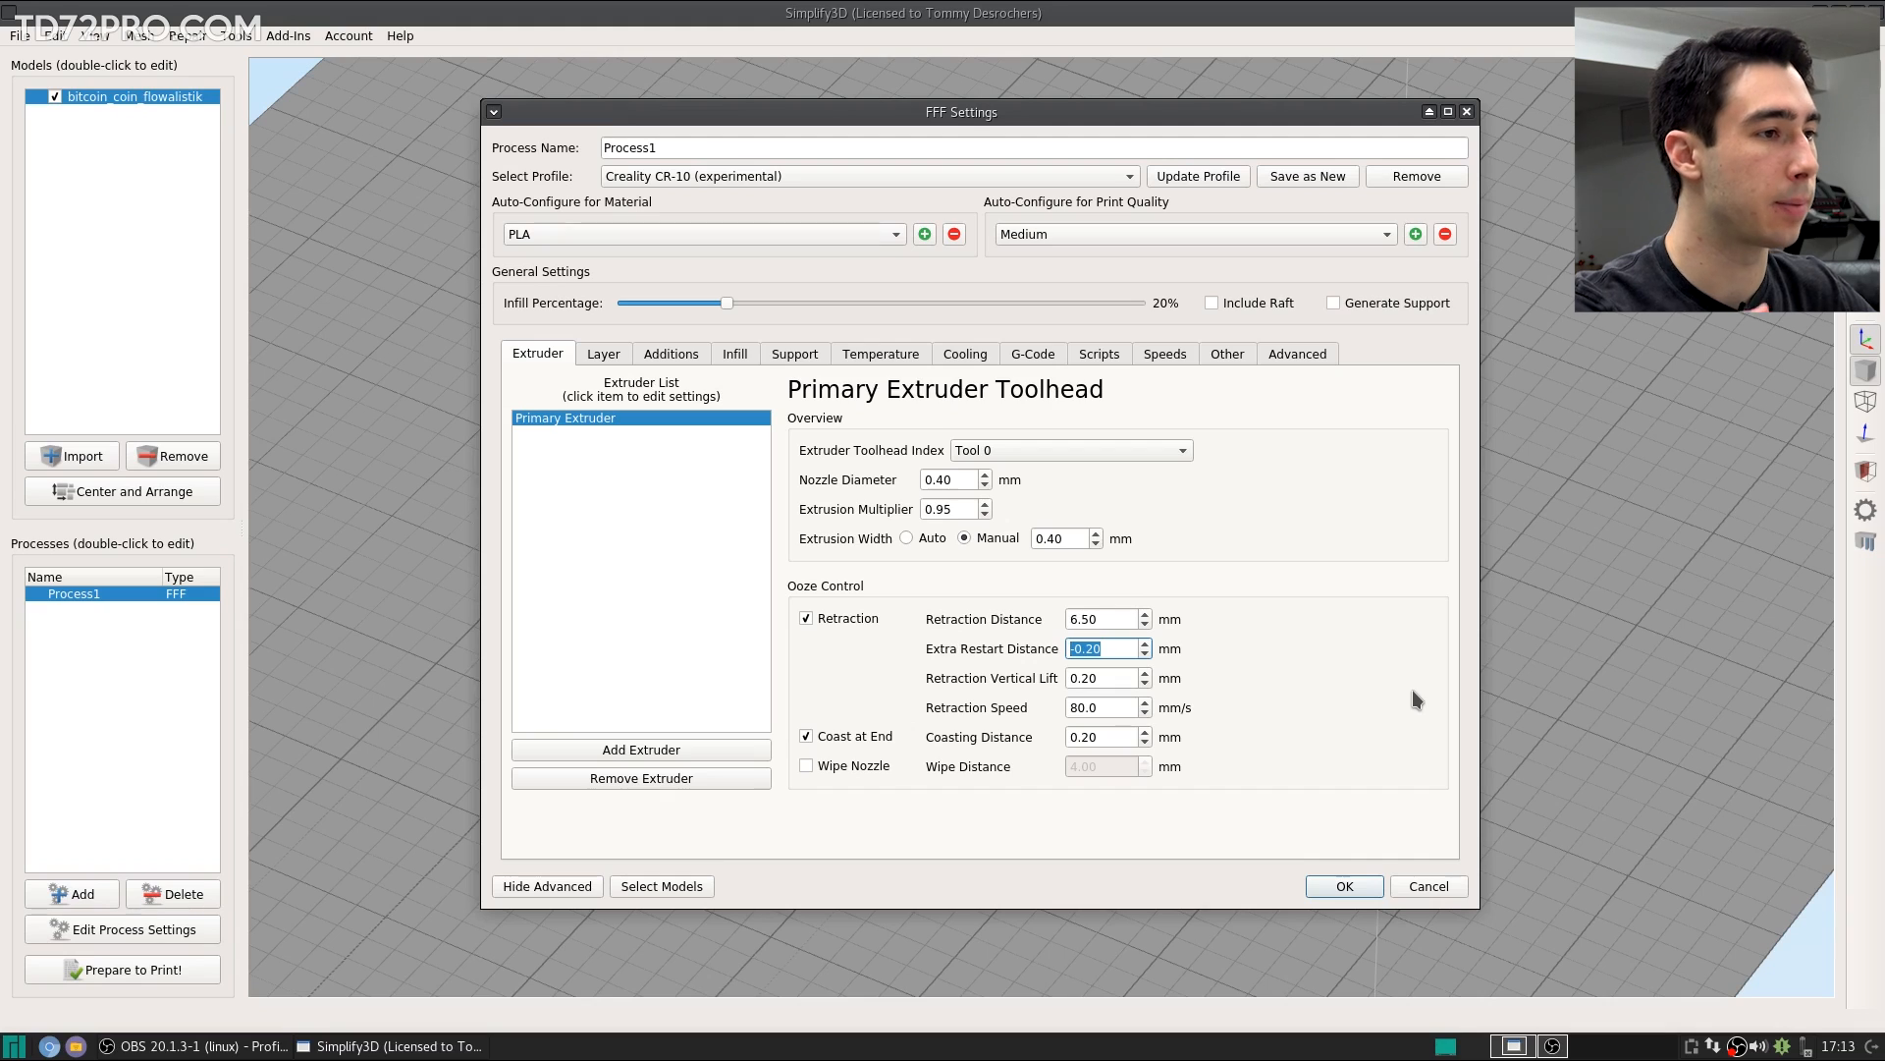
{"action": "left_click", "coordinate": [923, 679]}
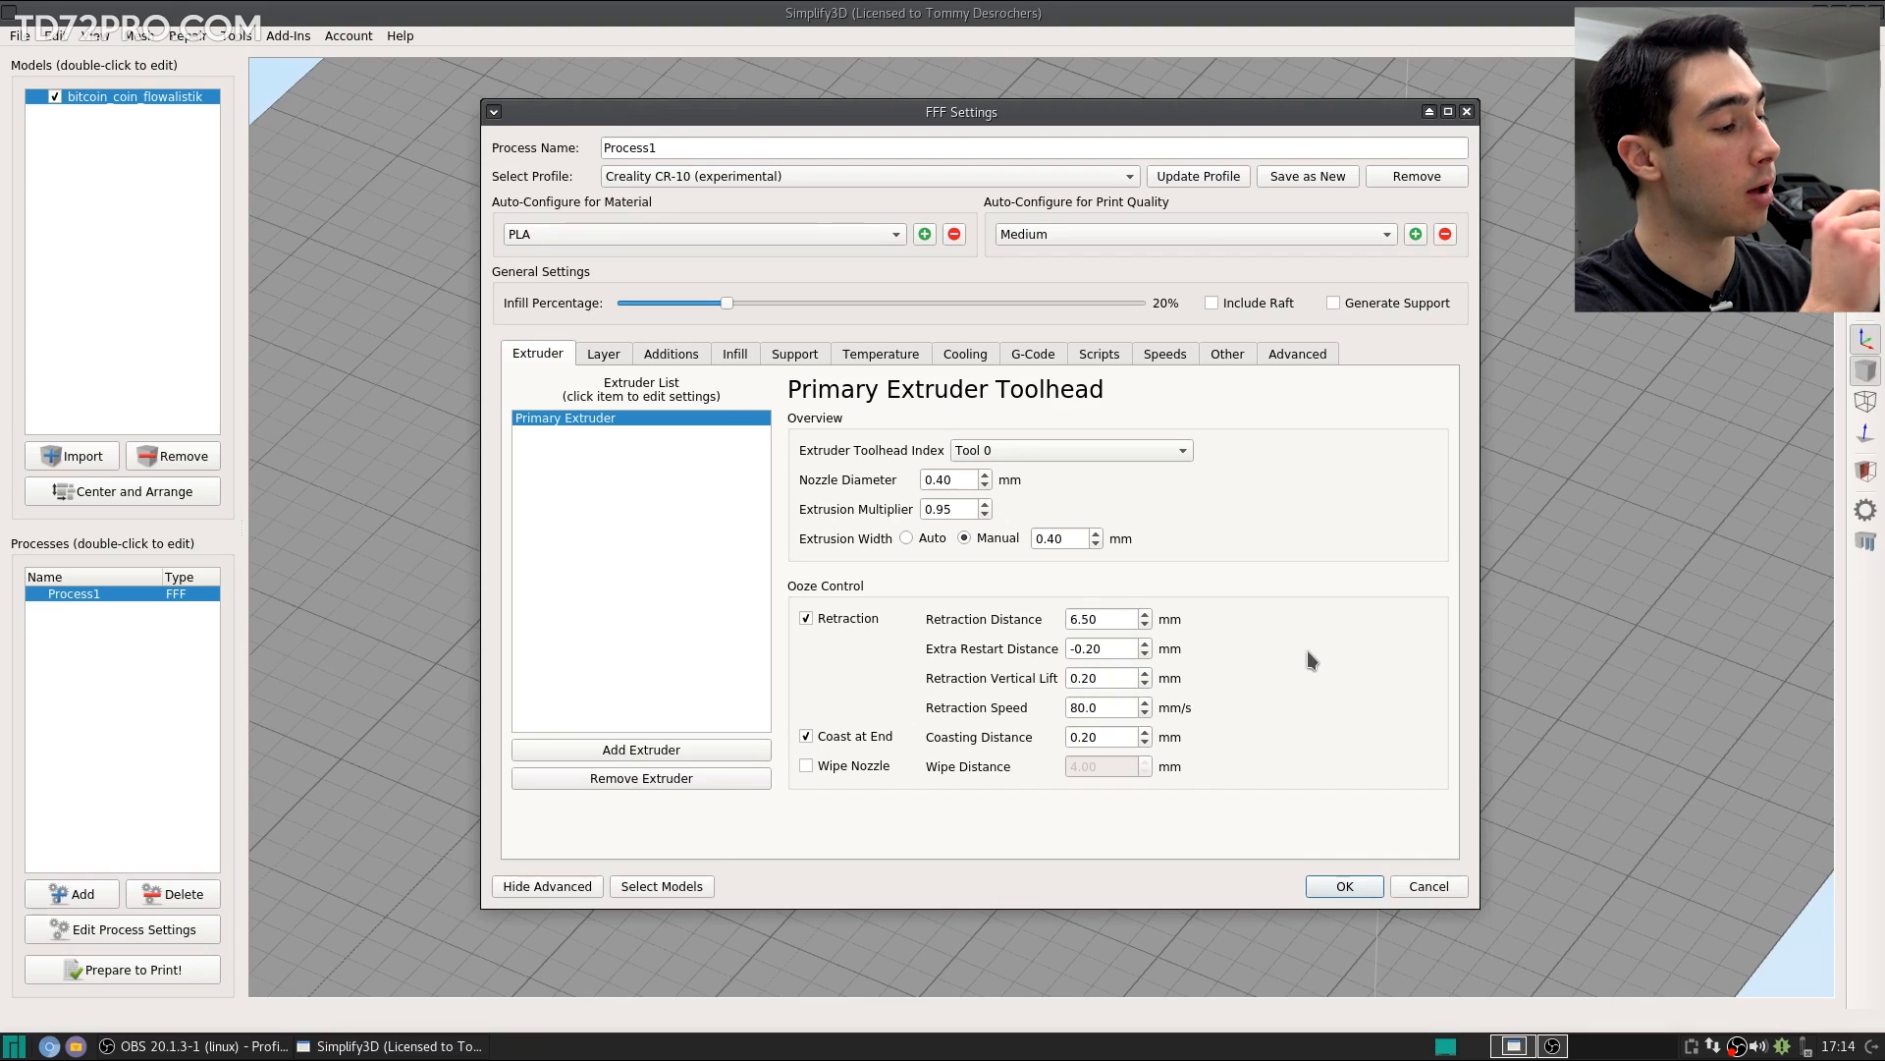
Step: Review the retraction vertical lift, retraction speed and coasting distance, and recheck the extra restart distance
{"action": "left_click", "coordinate": [1111, 684]}
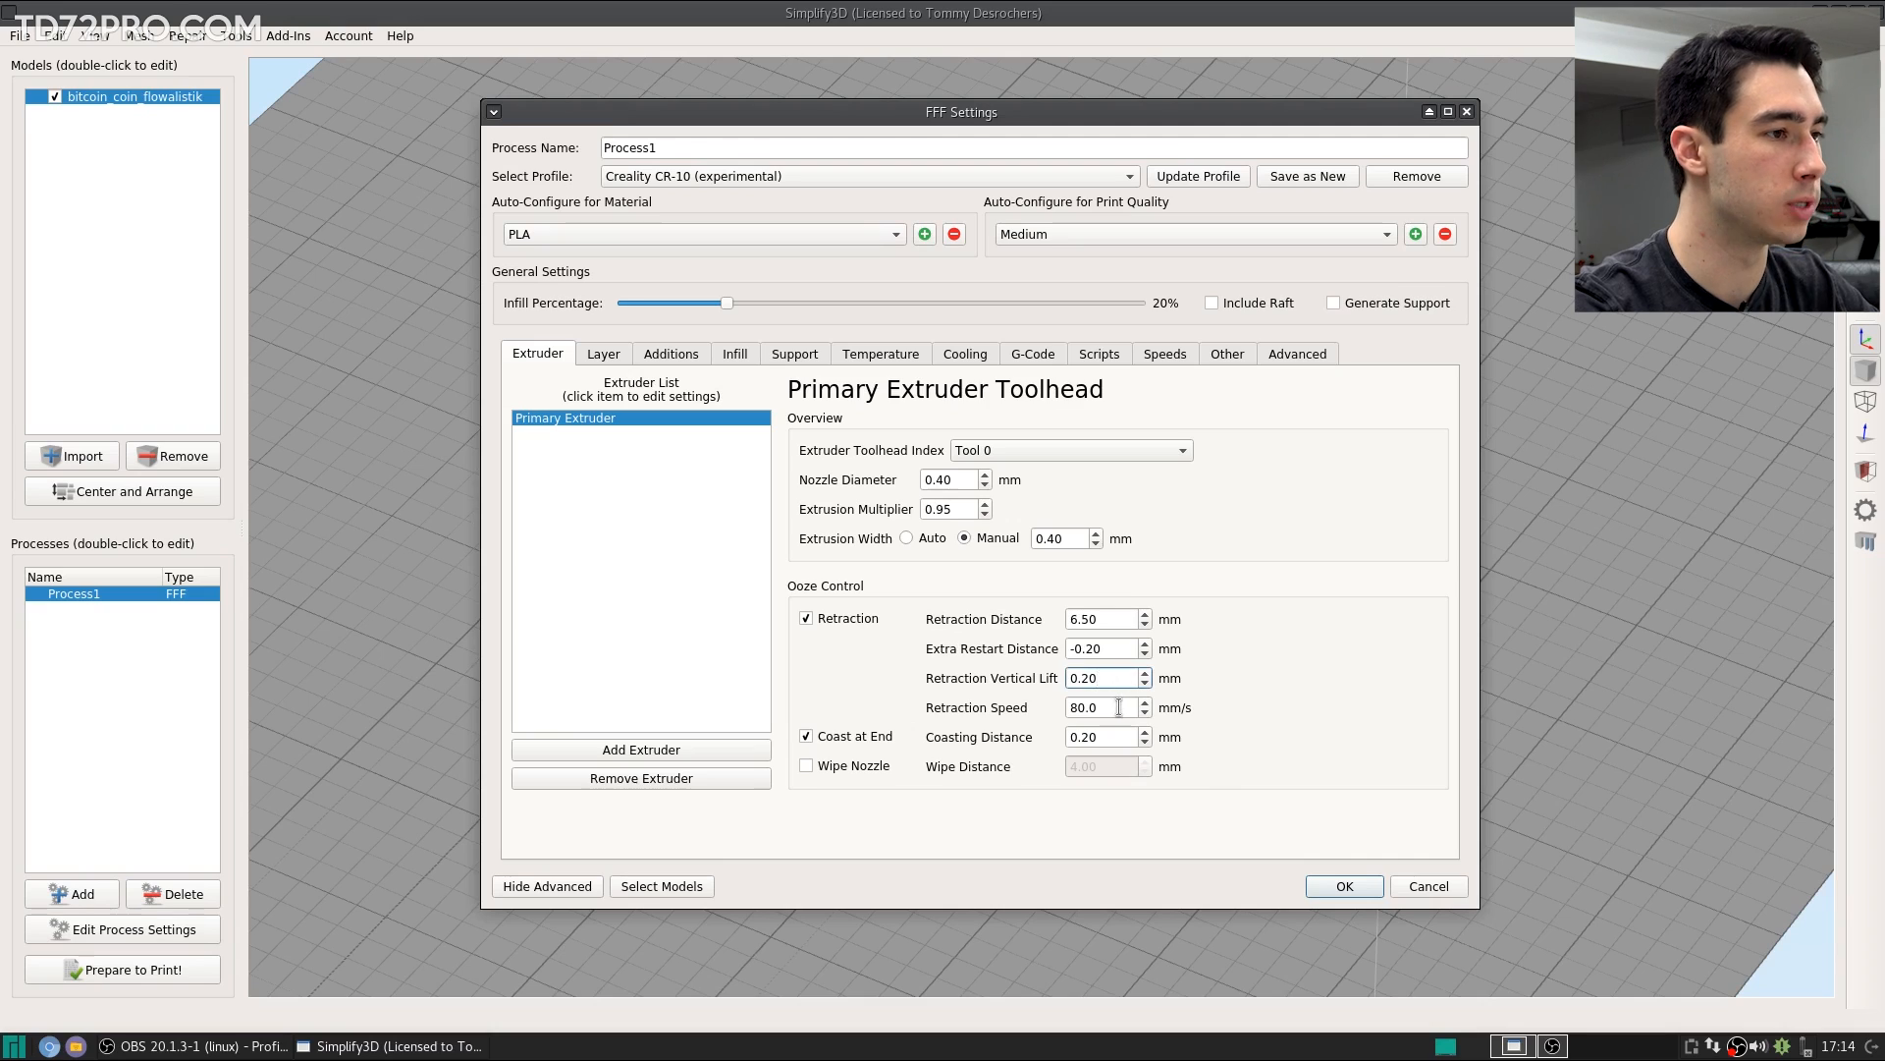
{"action": "key", "text": "Tab"}
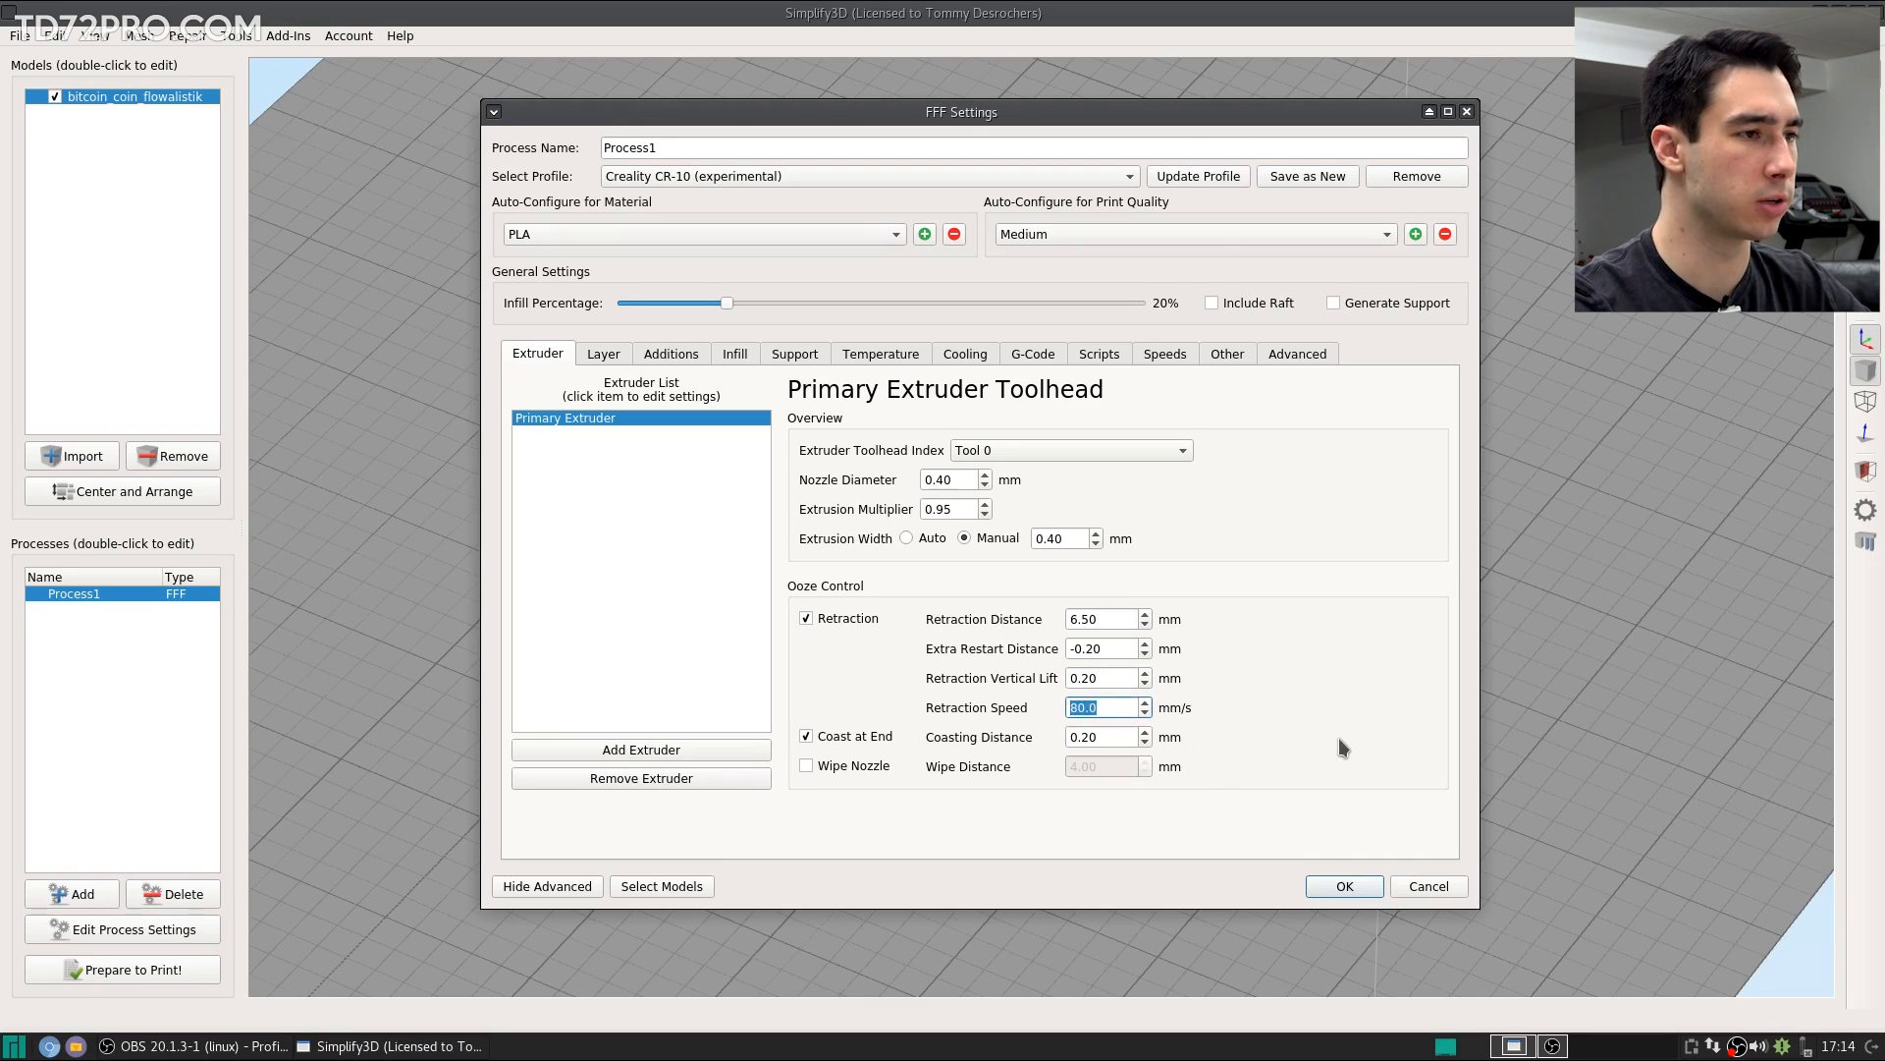
{"action": "key", "text": "Tab"}
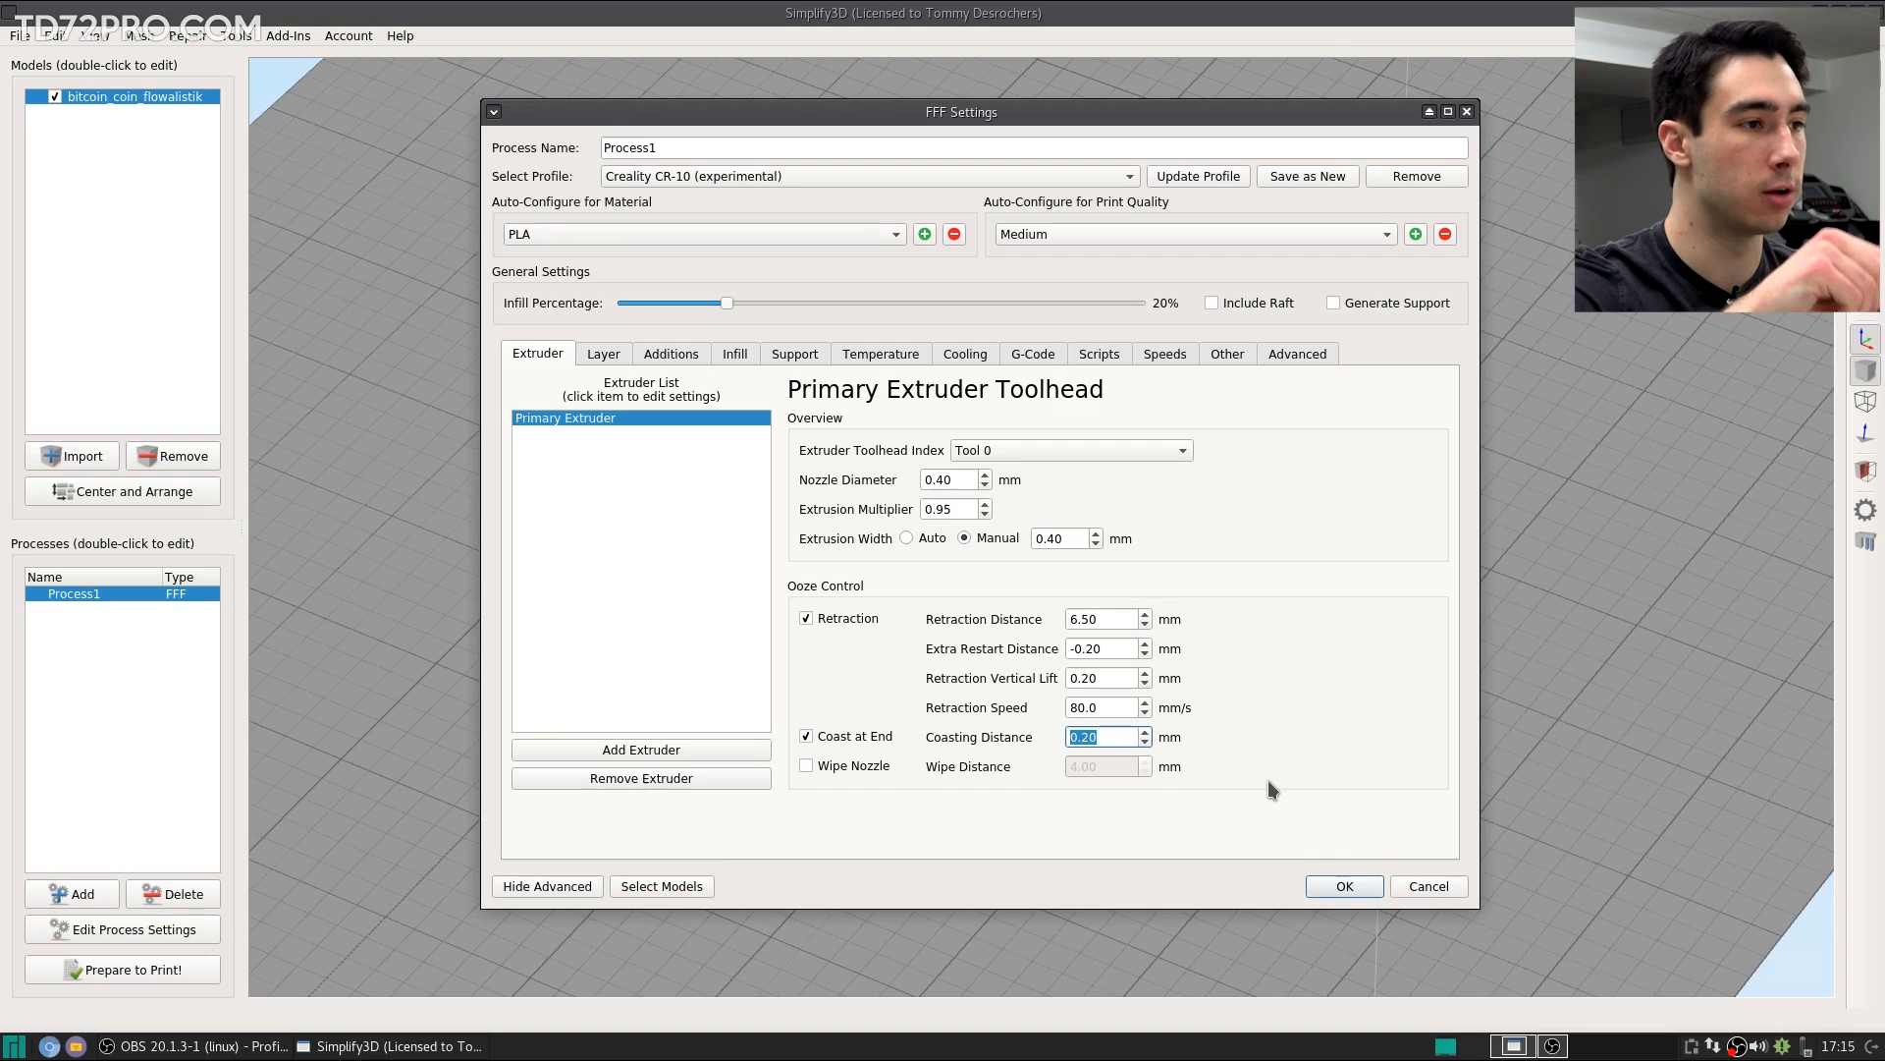
{"action": "left_click", "coordinate": [1233, 733]}
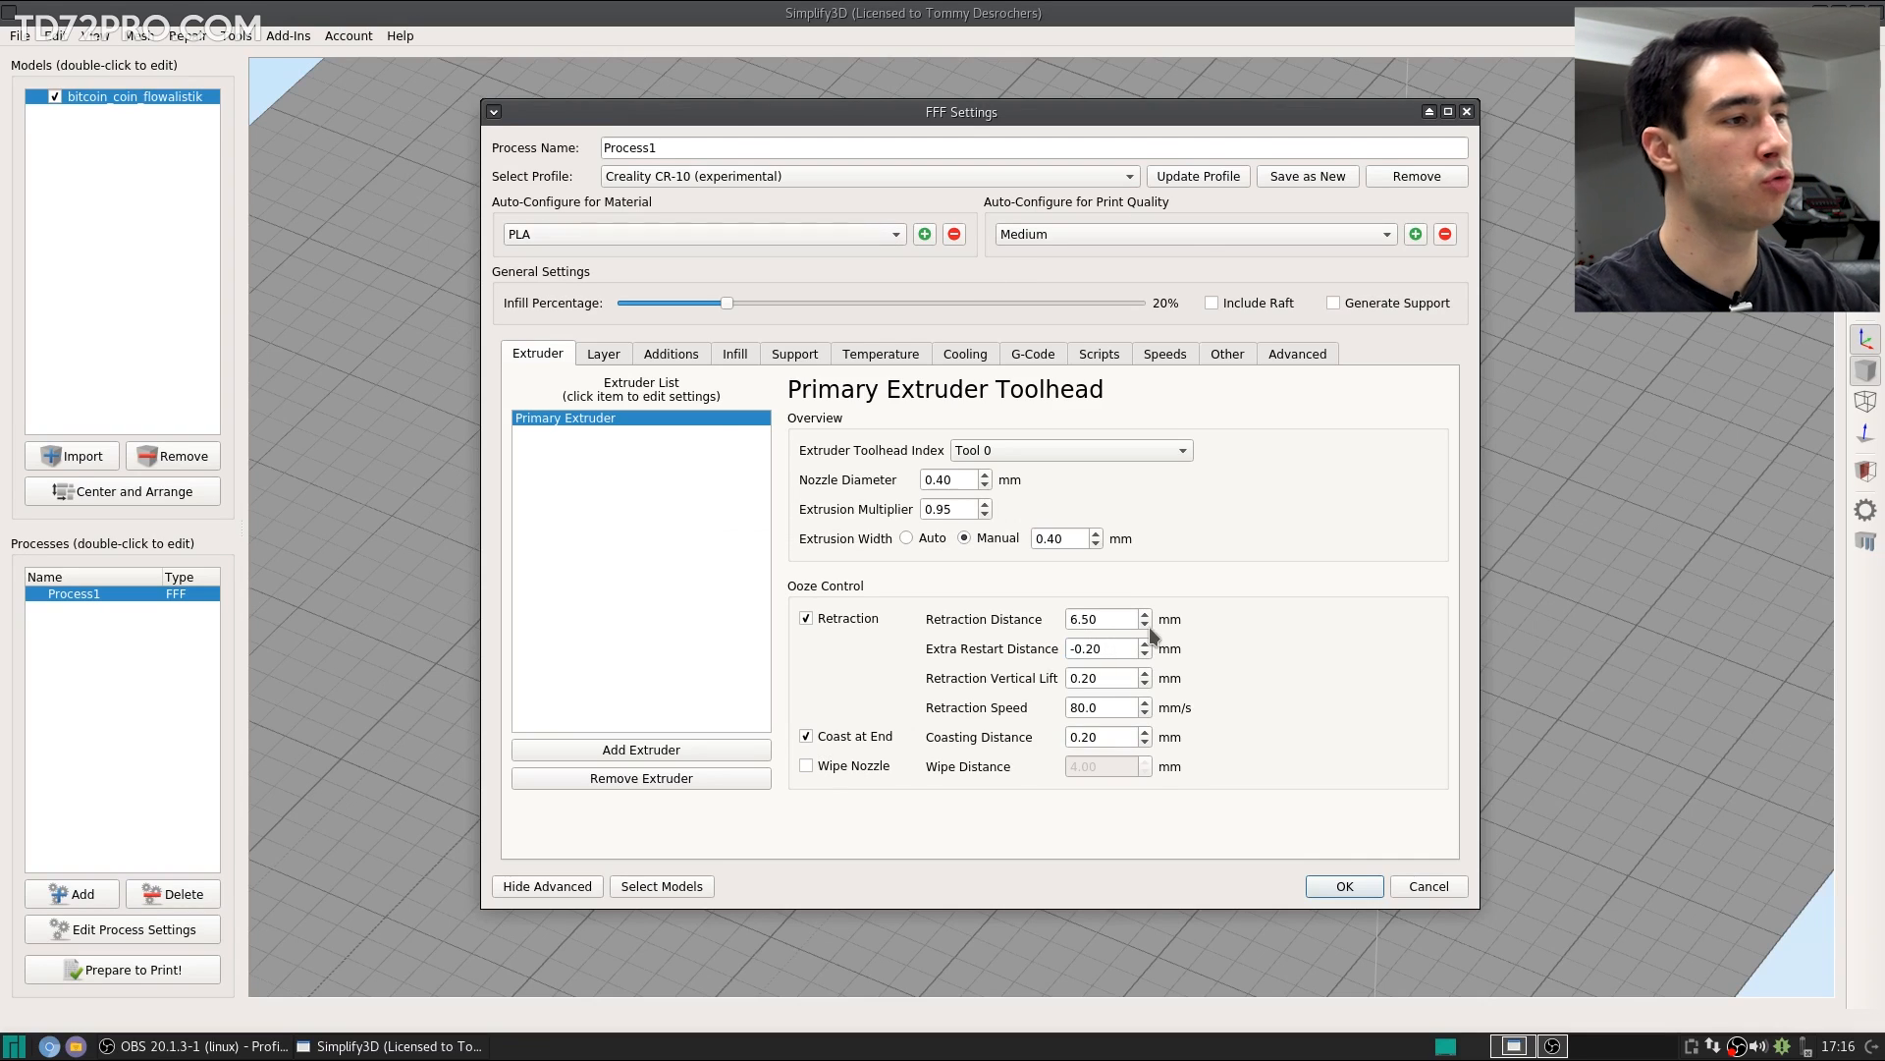
{"action": "left_click_drag", "start_coordinate": [1125, 648], "coordinate": [1059, 651]}
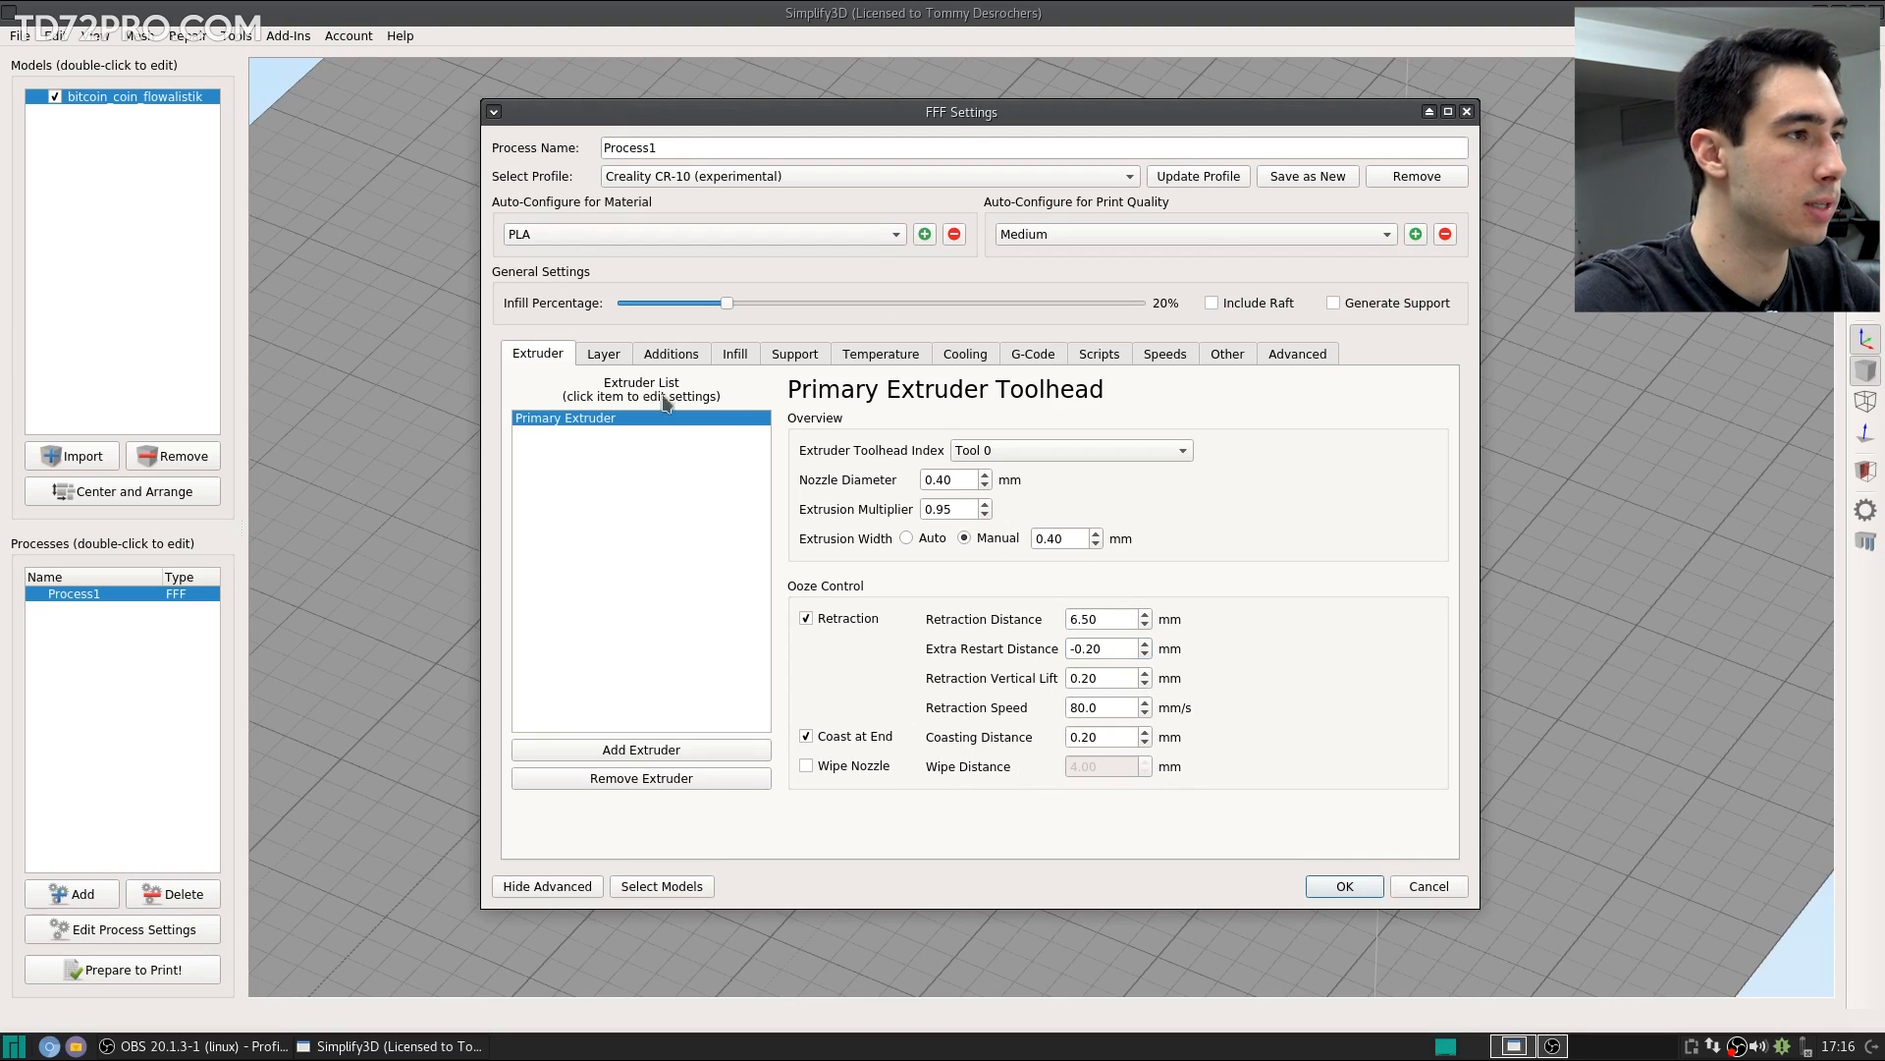
Step: Show the layer settings of the process and review the primary layer height and the top and bottom solid layers
{"action": "left_click", "coordinate": [604, 354]}
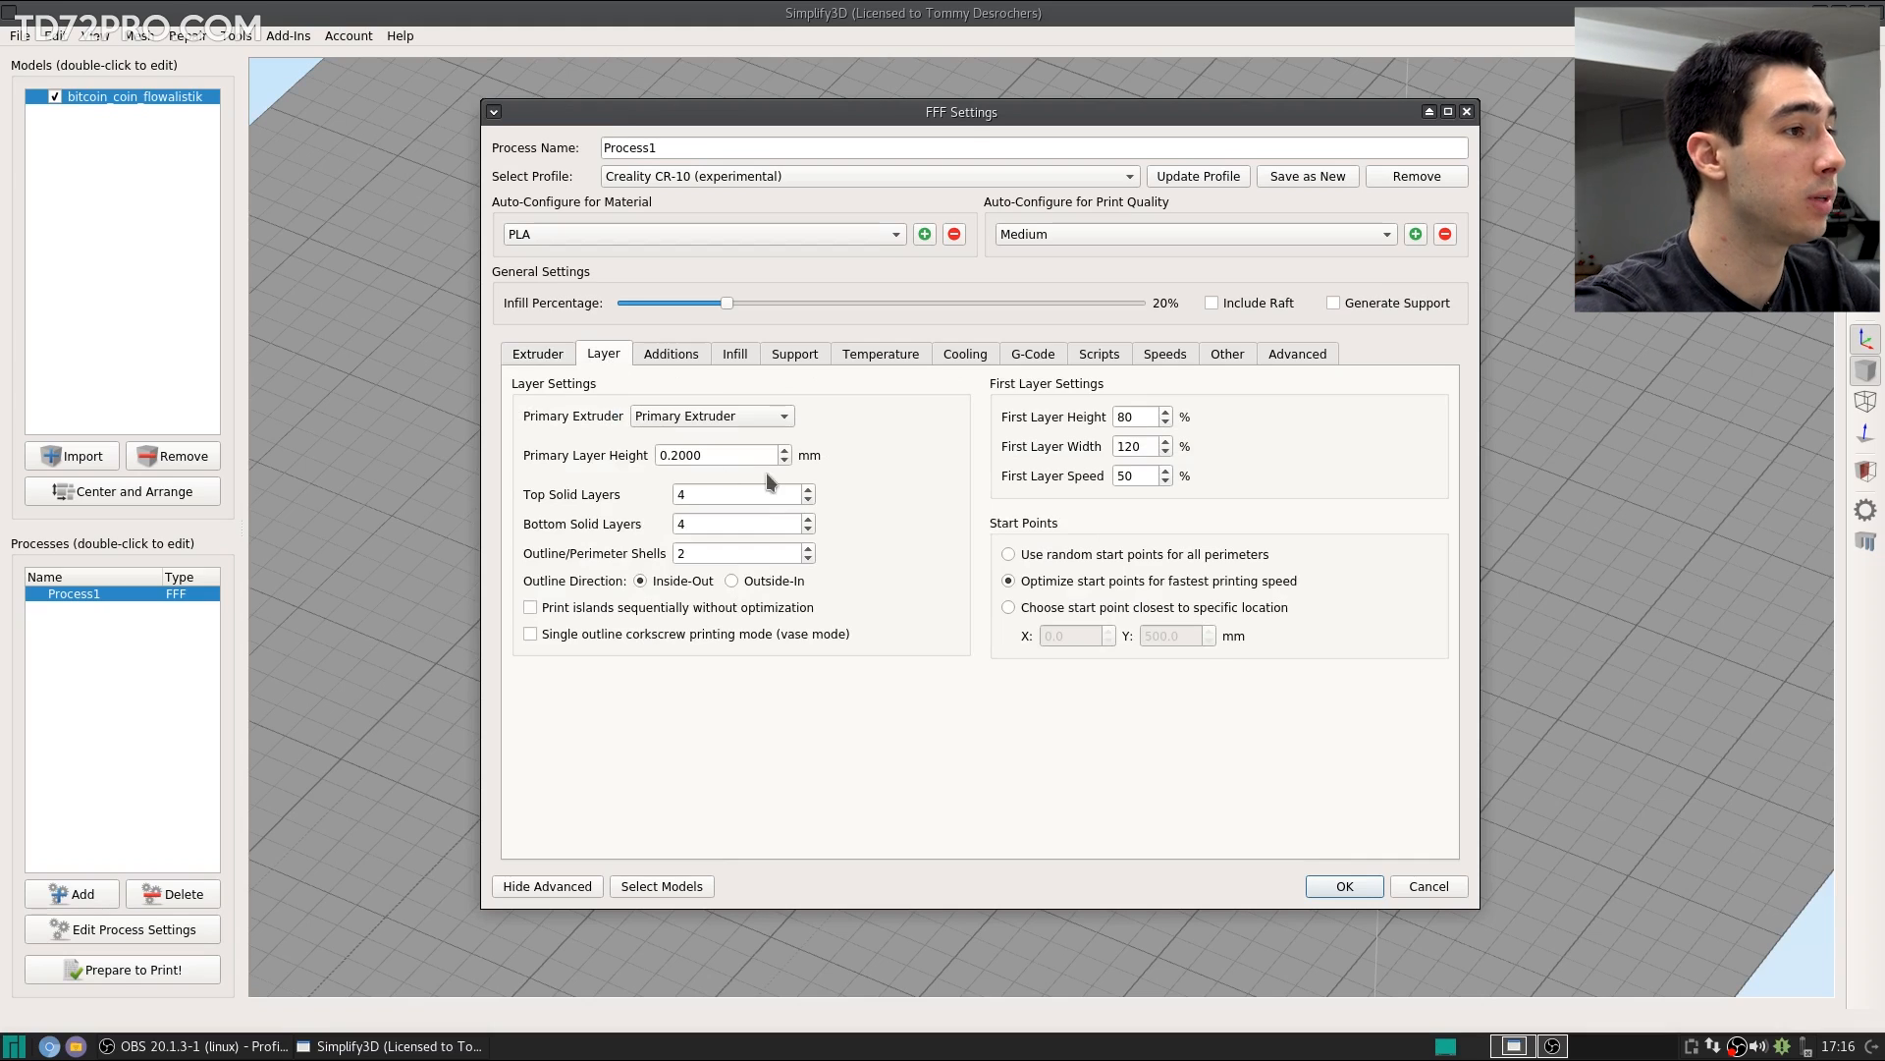
{"action": "double_click", "coordinate": [744, 454]}
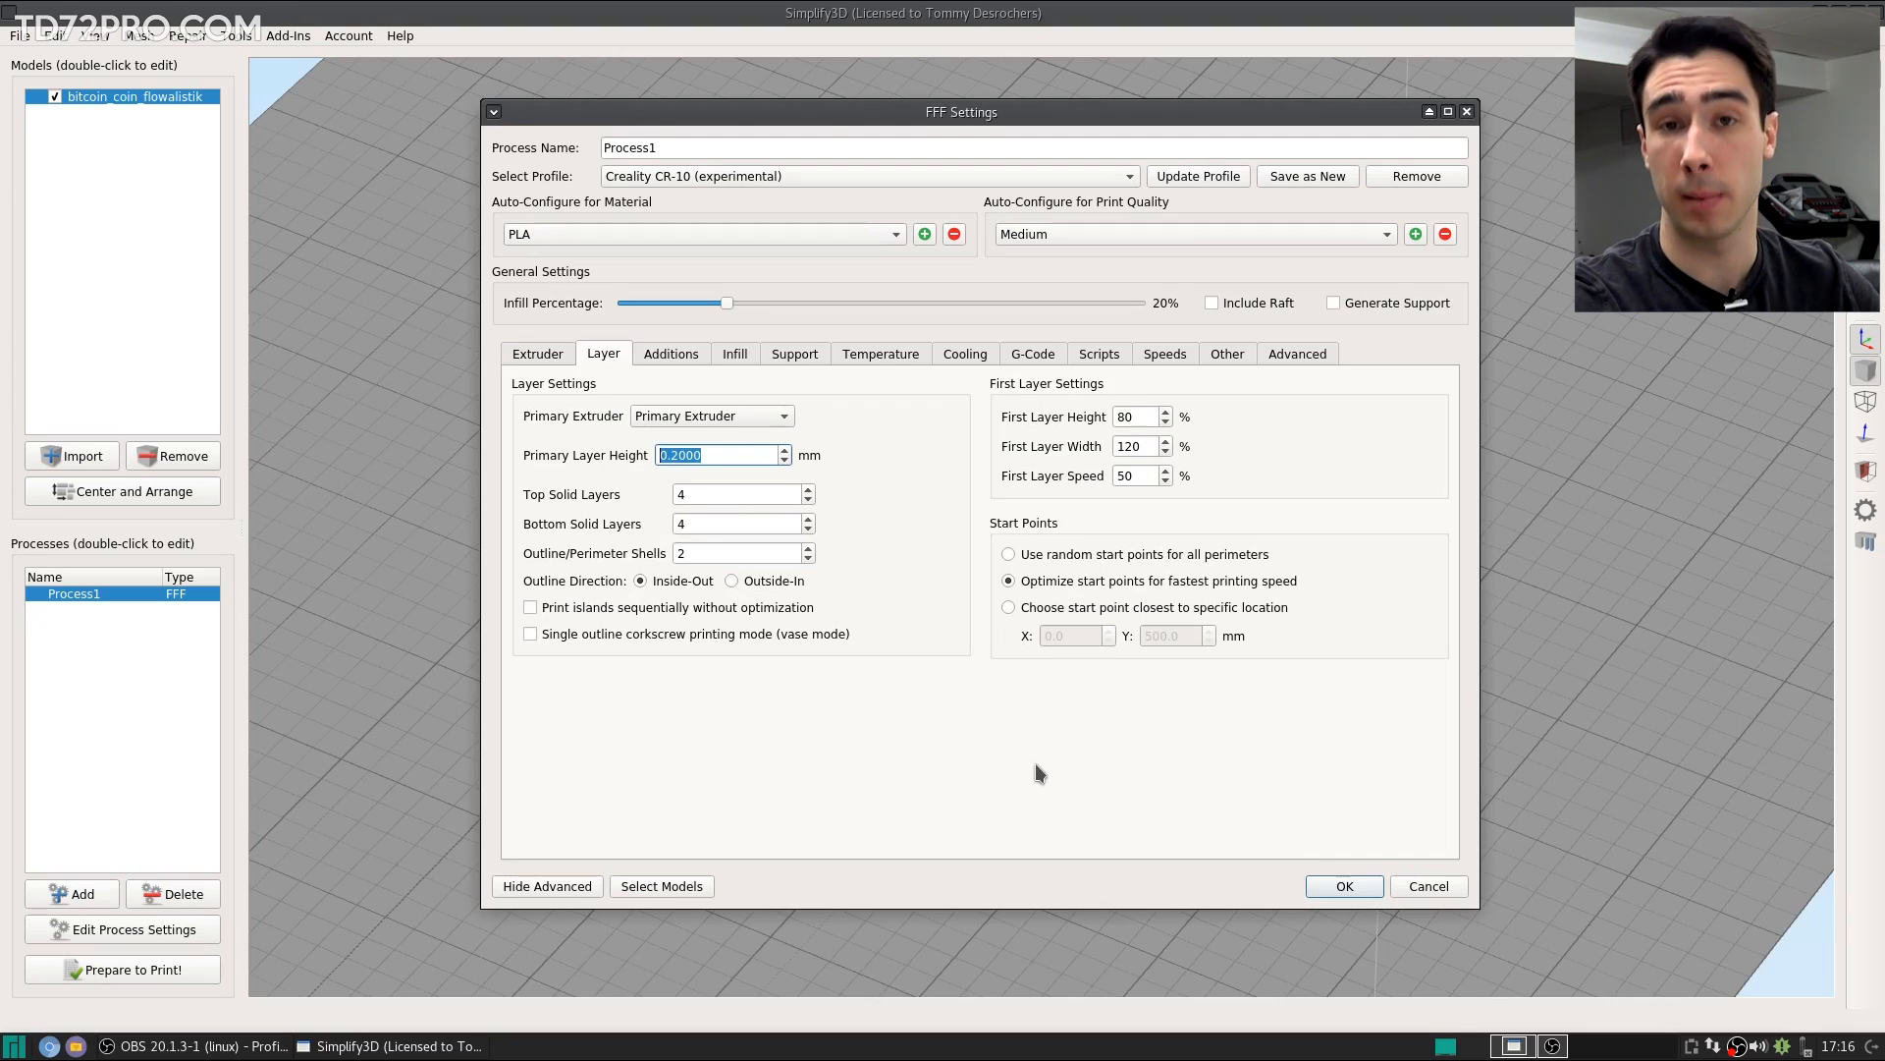
{"action": "key", "text": "Tab"}
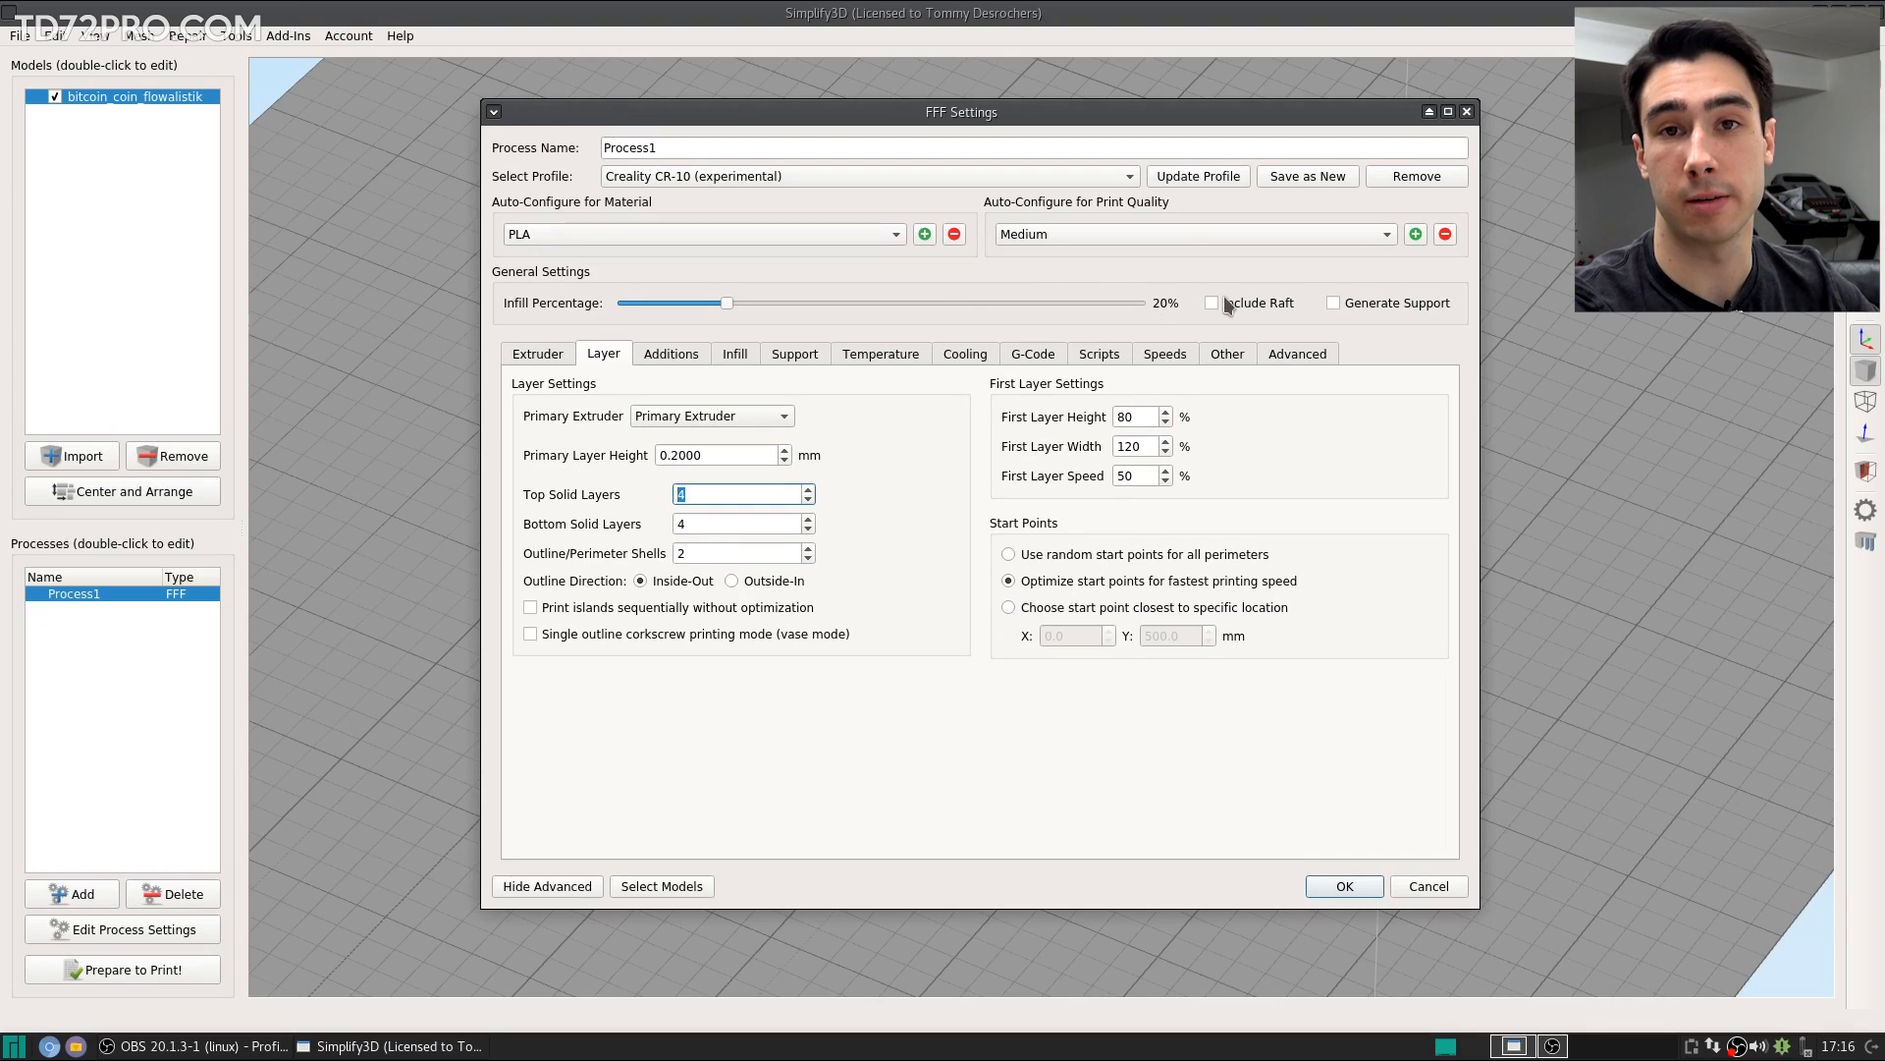
{"action": "left_click", "coordinate": [722, 521]}
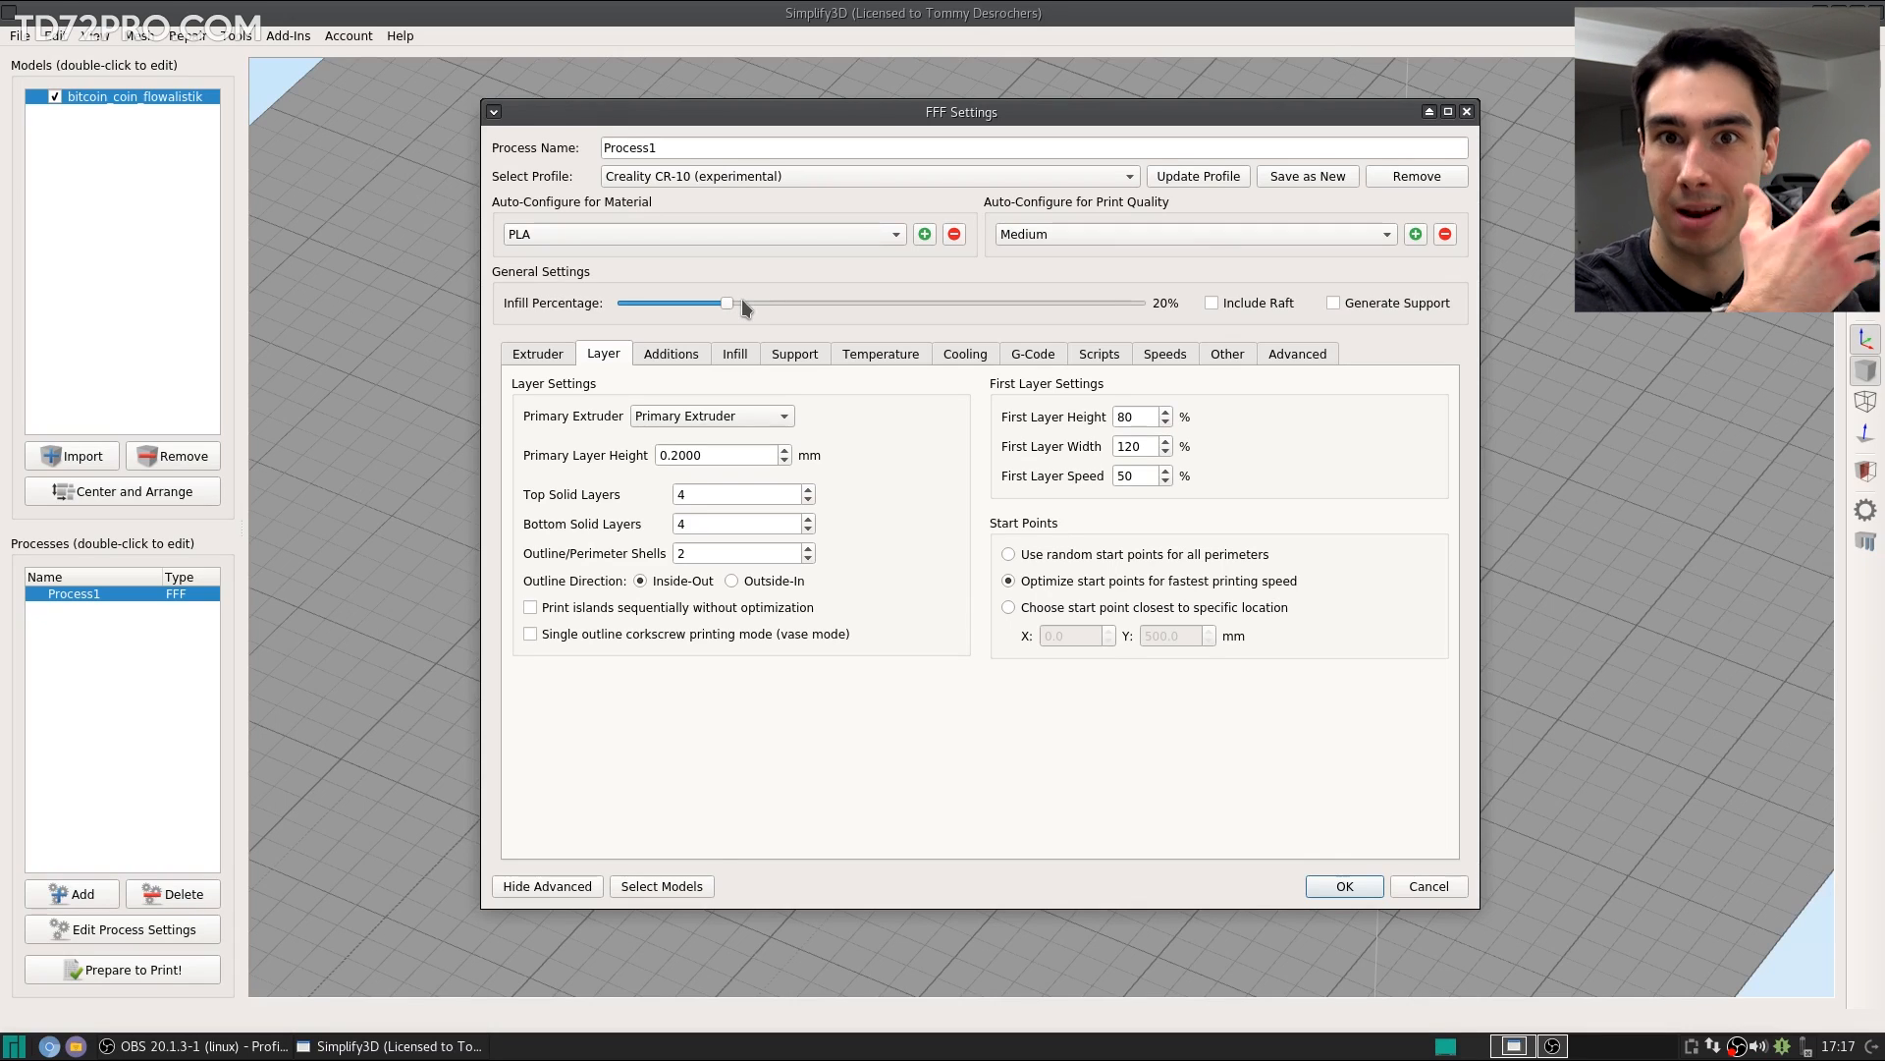
{"action": "left_click", "coordinate": [695, 497]}
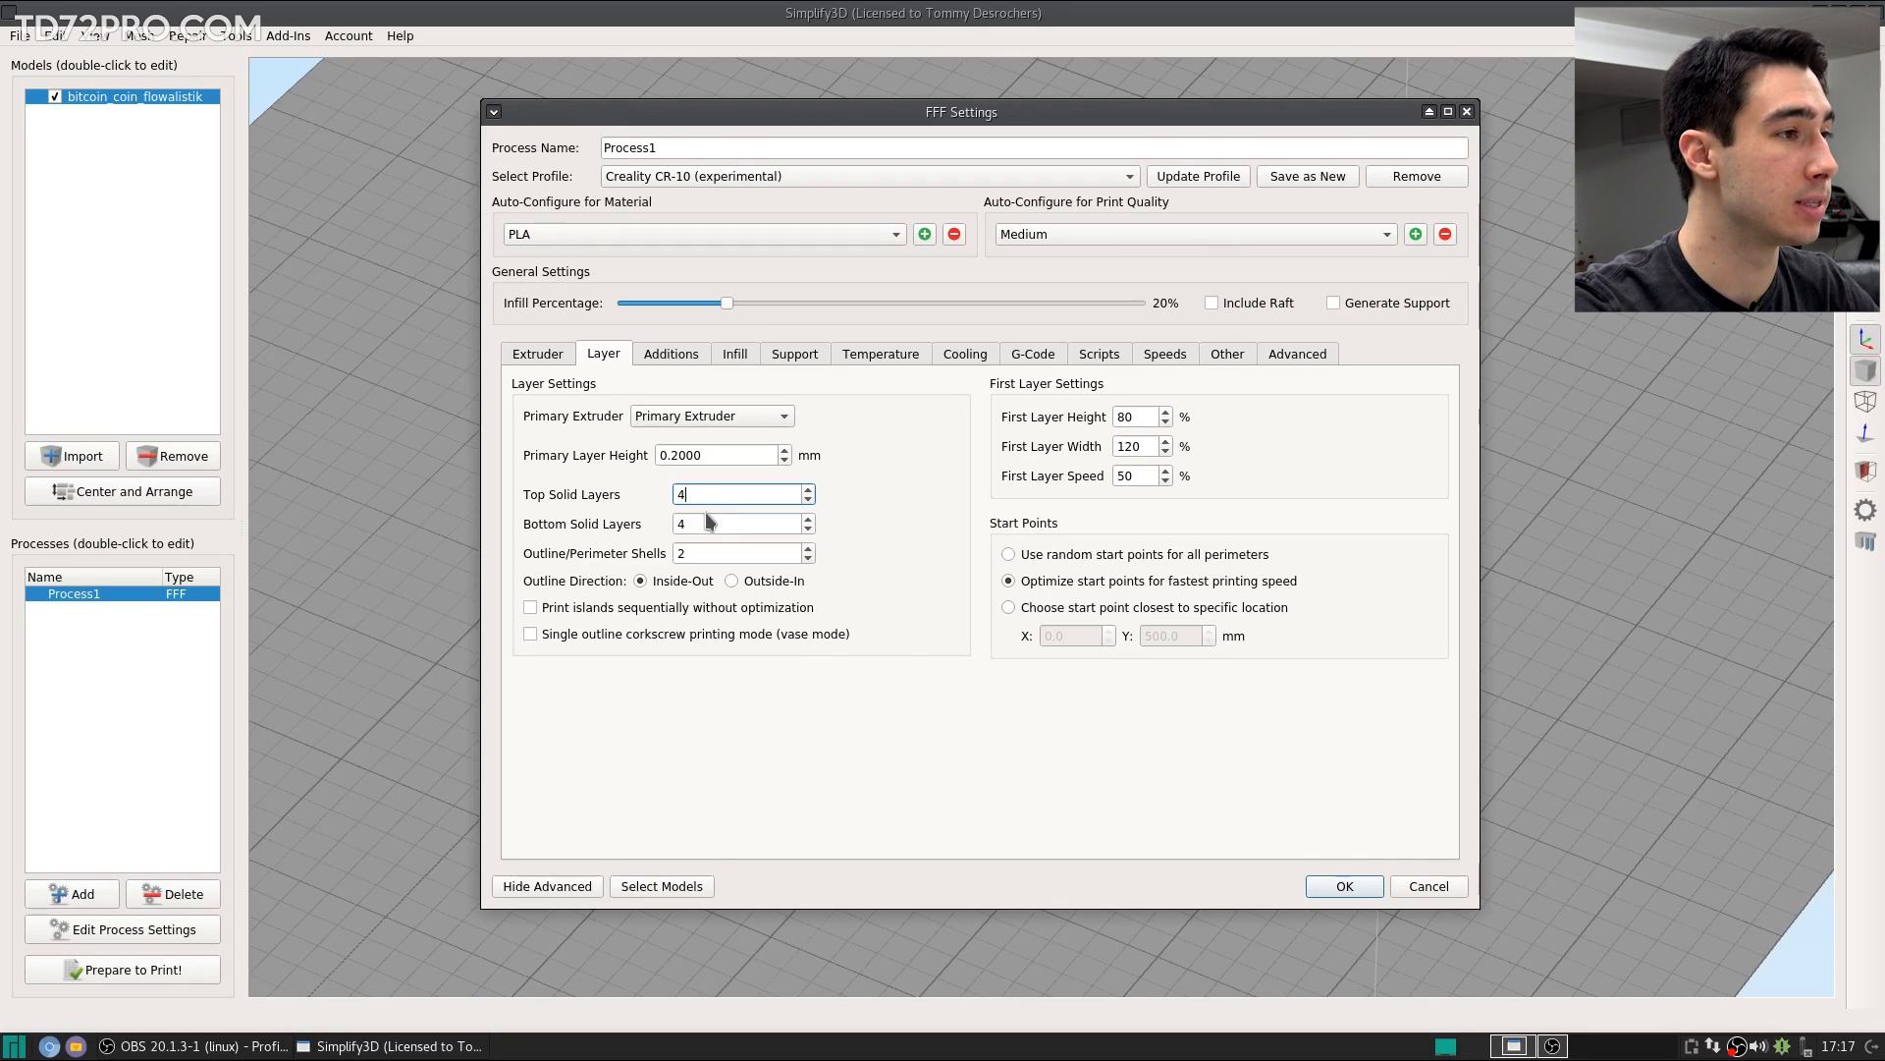
Step: Review the number of outline/perimeter shells, the outline direction and the option for printing islands sequentially without optimization
{"action": "left_click", "coordinate": [896, 758]}
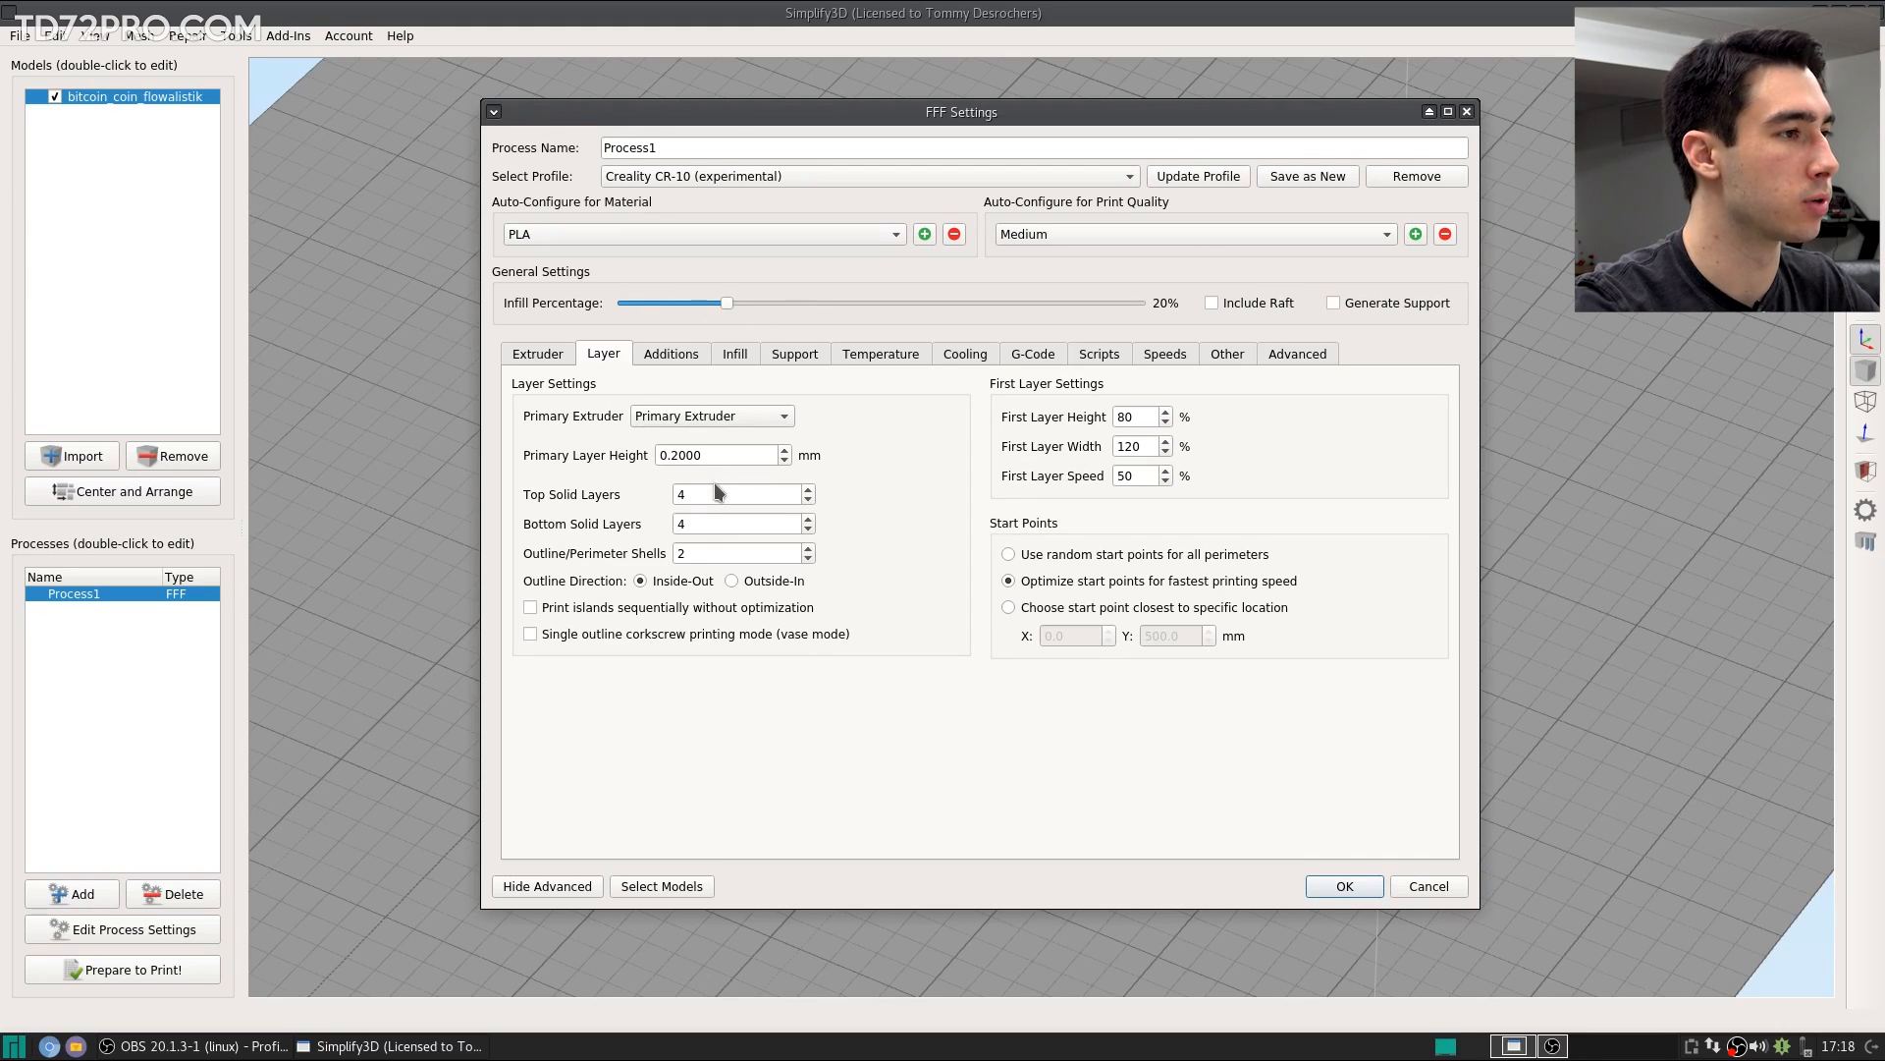
{"action": "left_click_drag", "start_coordinate": [707, 554], "coordinate": [610, 553]}
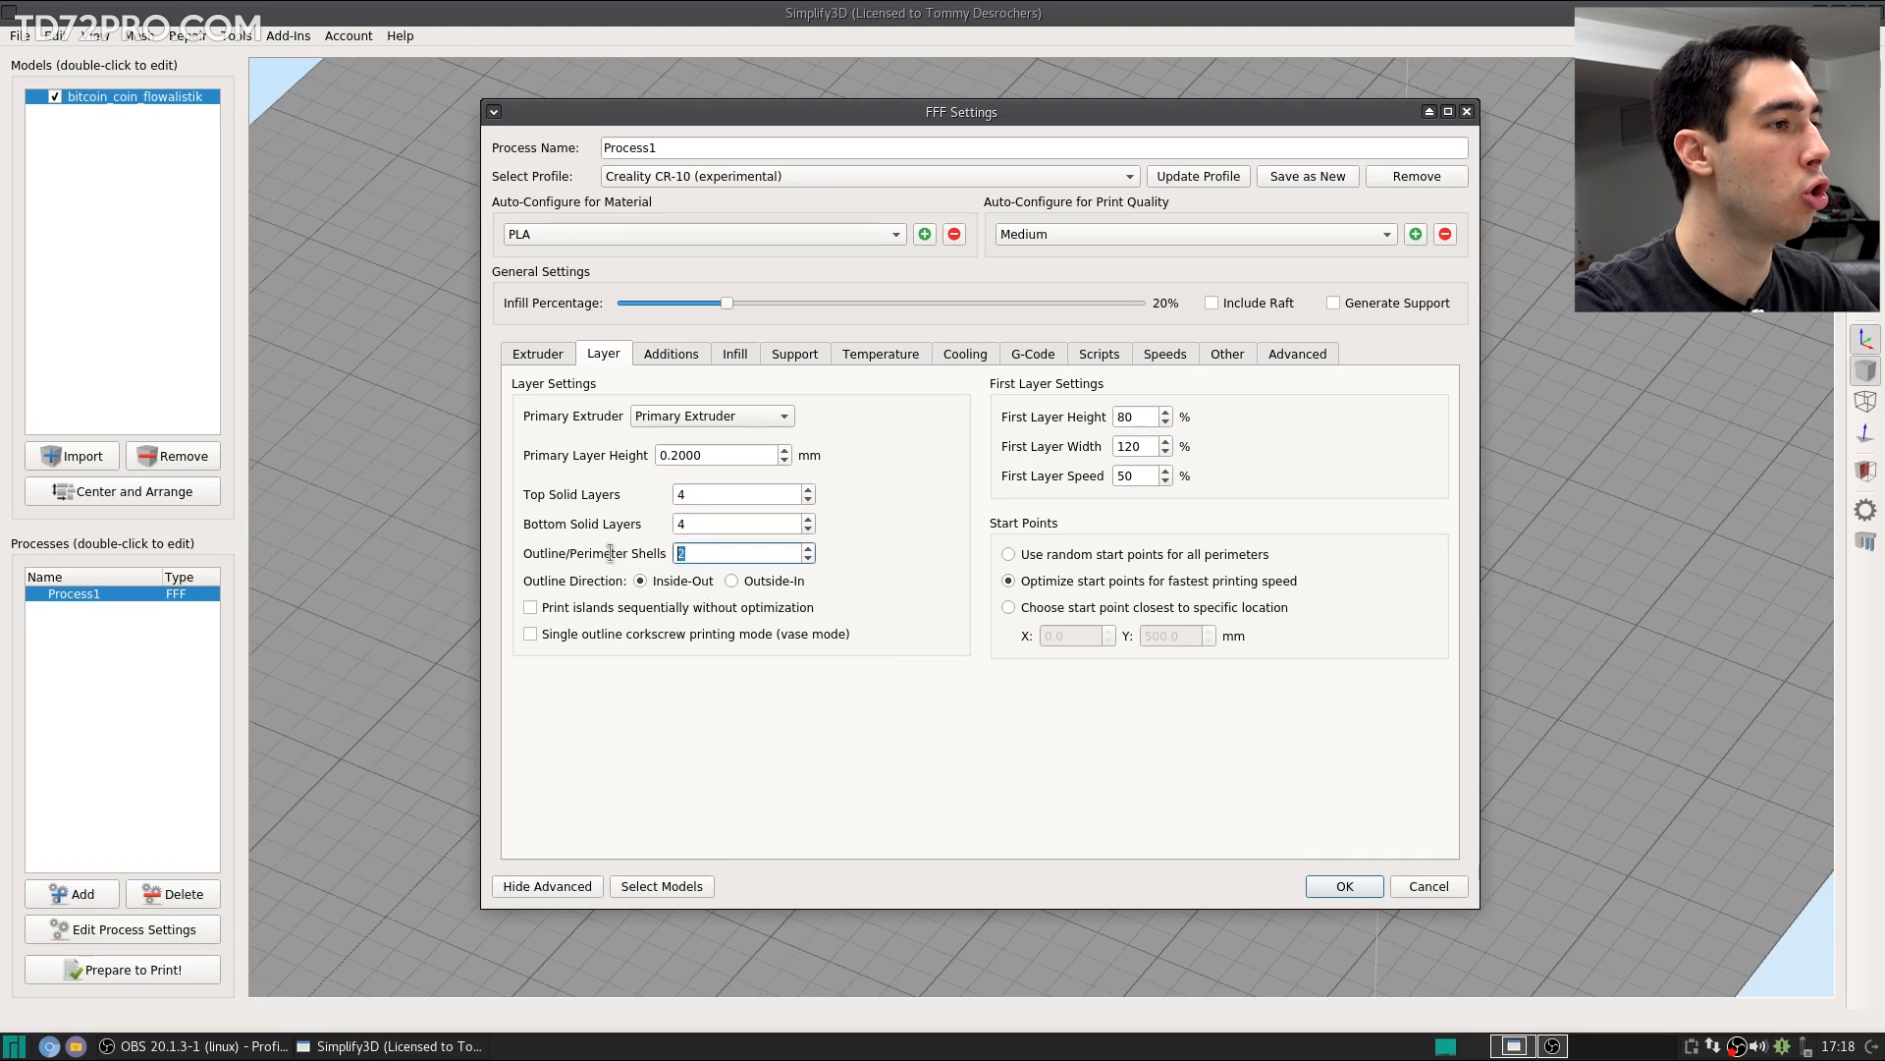
{"action": "left_click", "coordinate": [692, 644]}
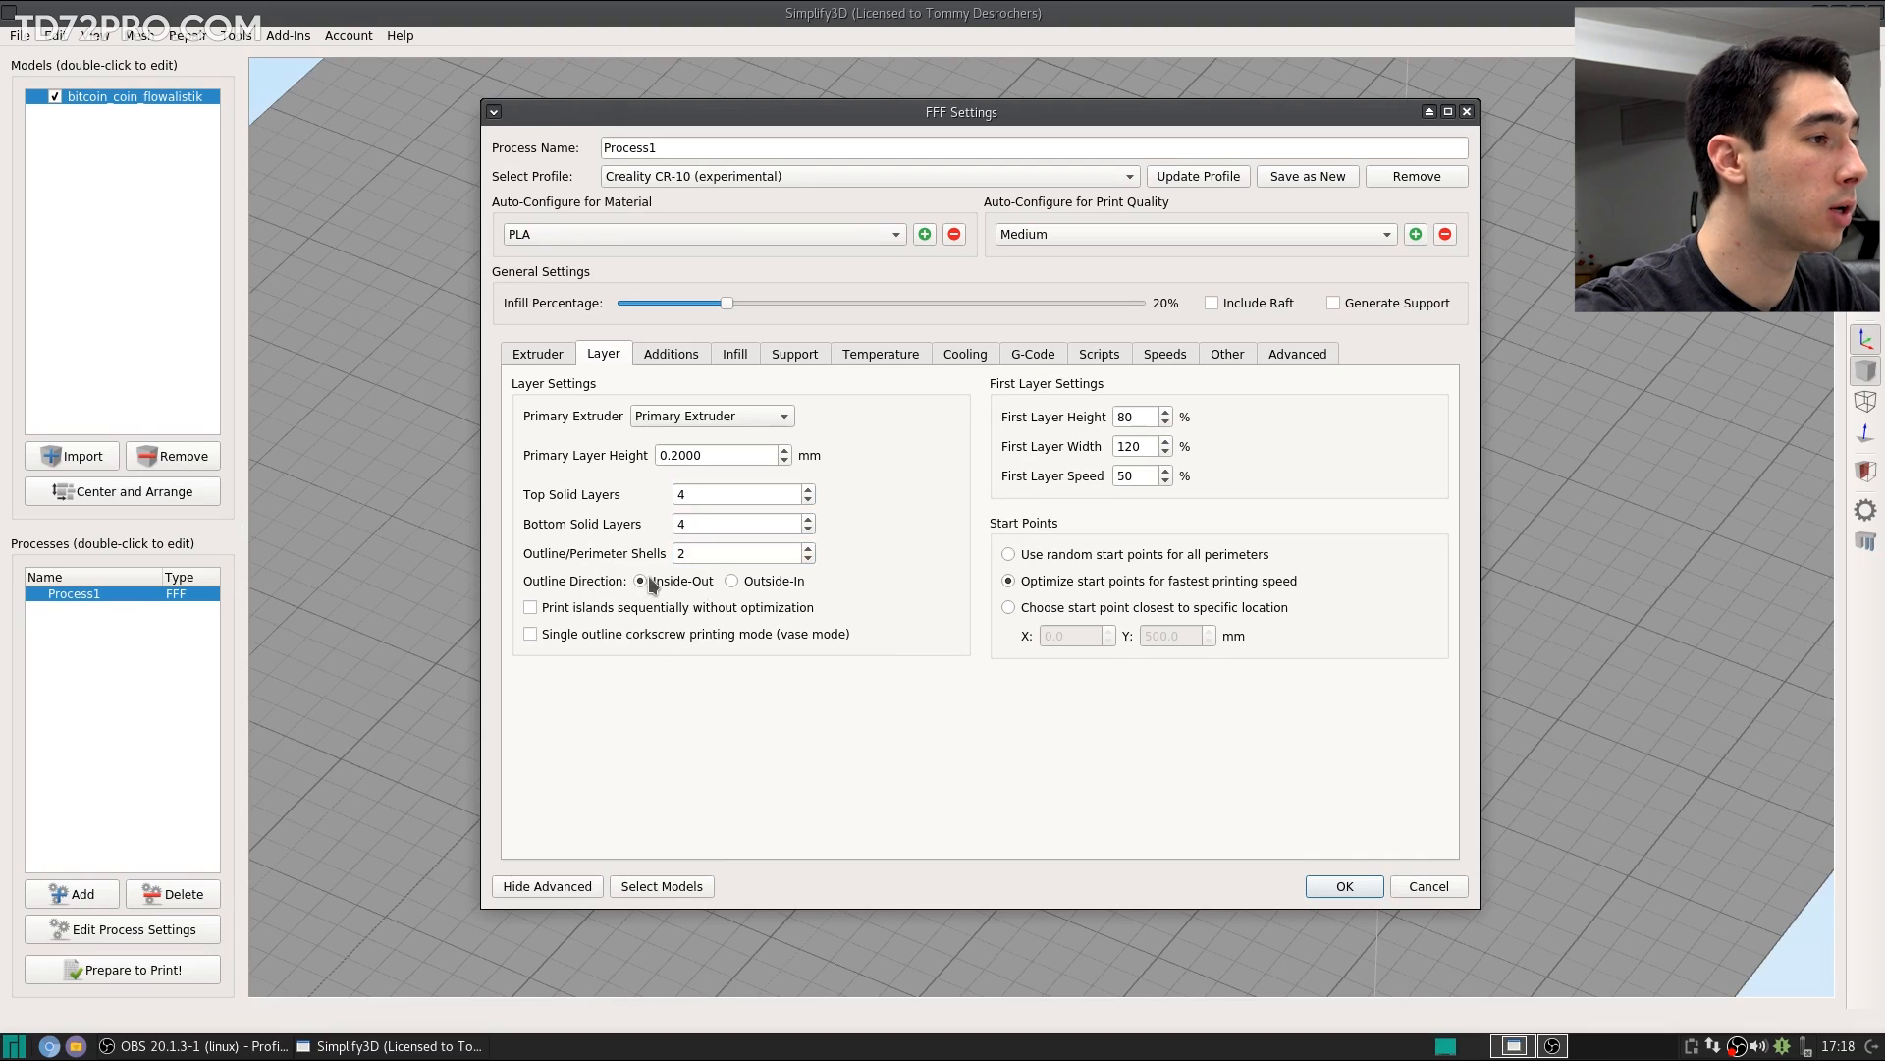
{"action": "mouse_move", "coordinate": [785, 618]}
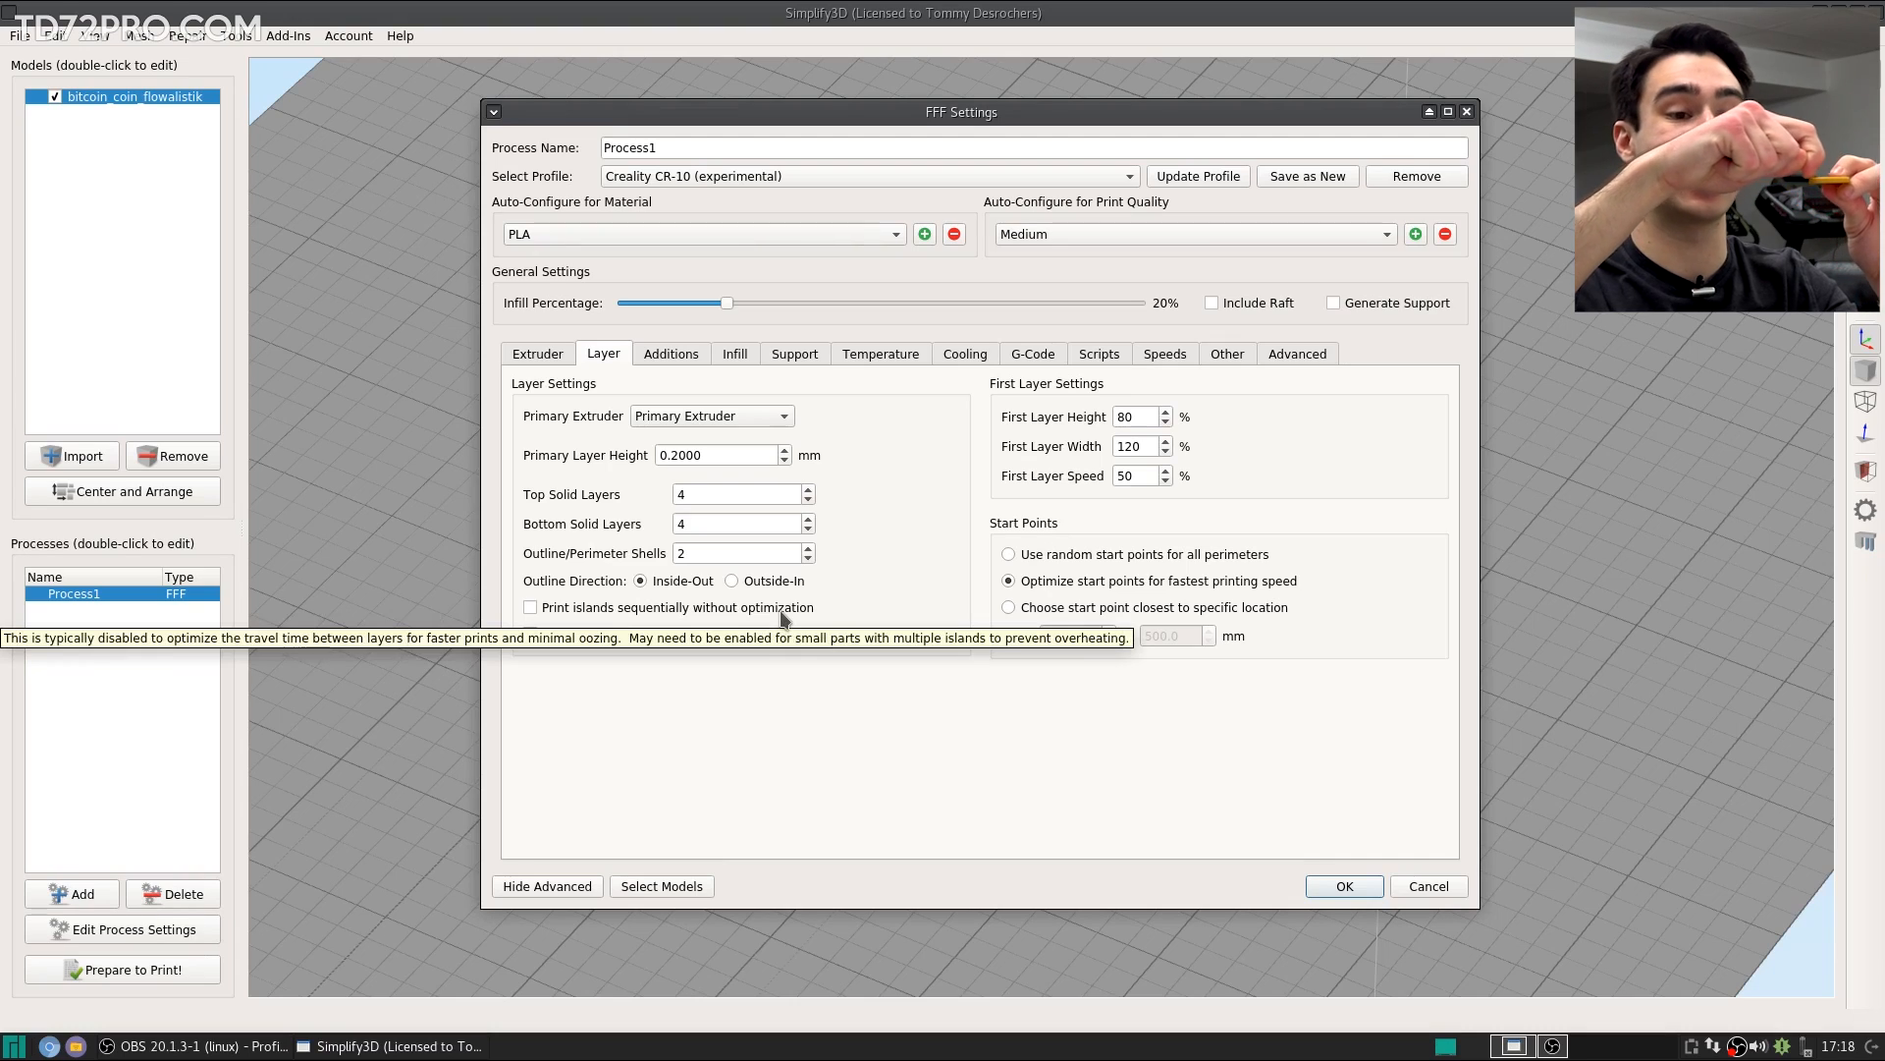
Step: Review the first layer height, width and speed percentages, comparing the first layer height with the primary layer height
{"action": "double_click", "coordinate": [1129, 416]}
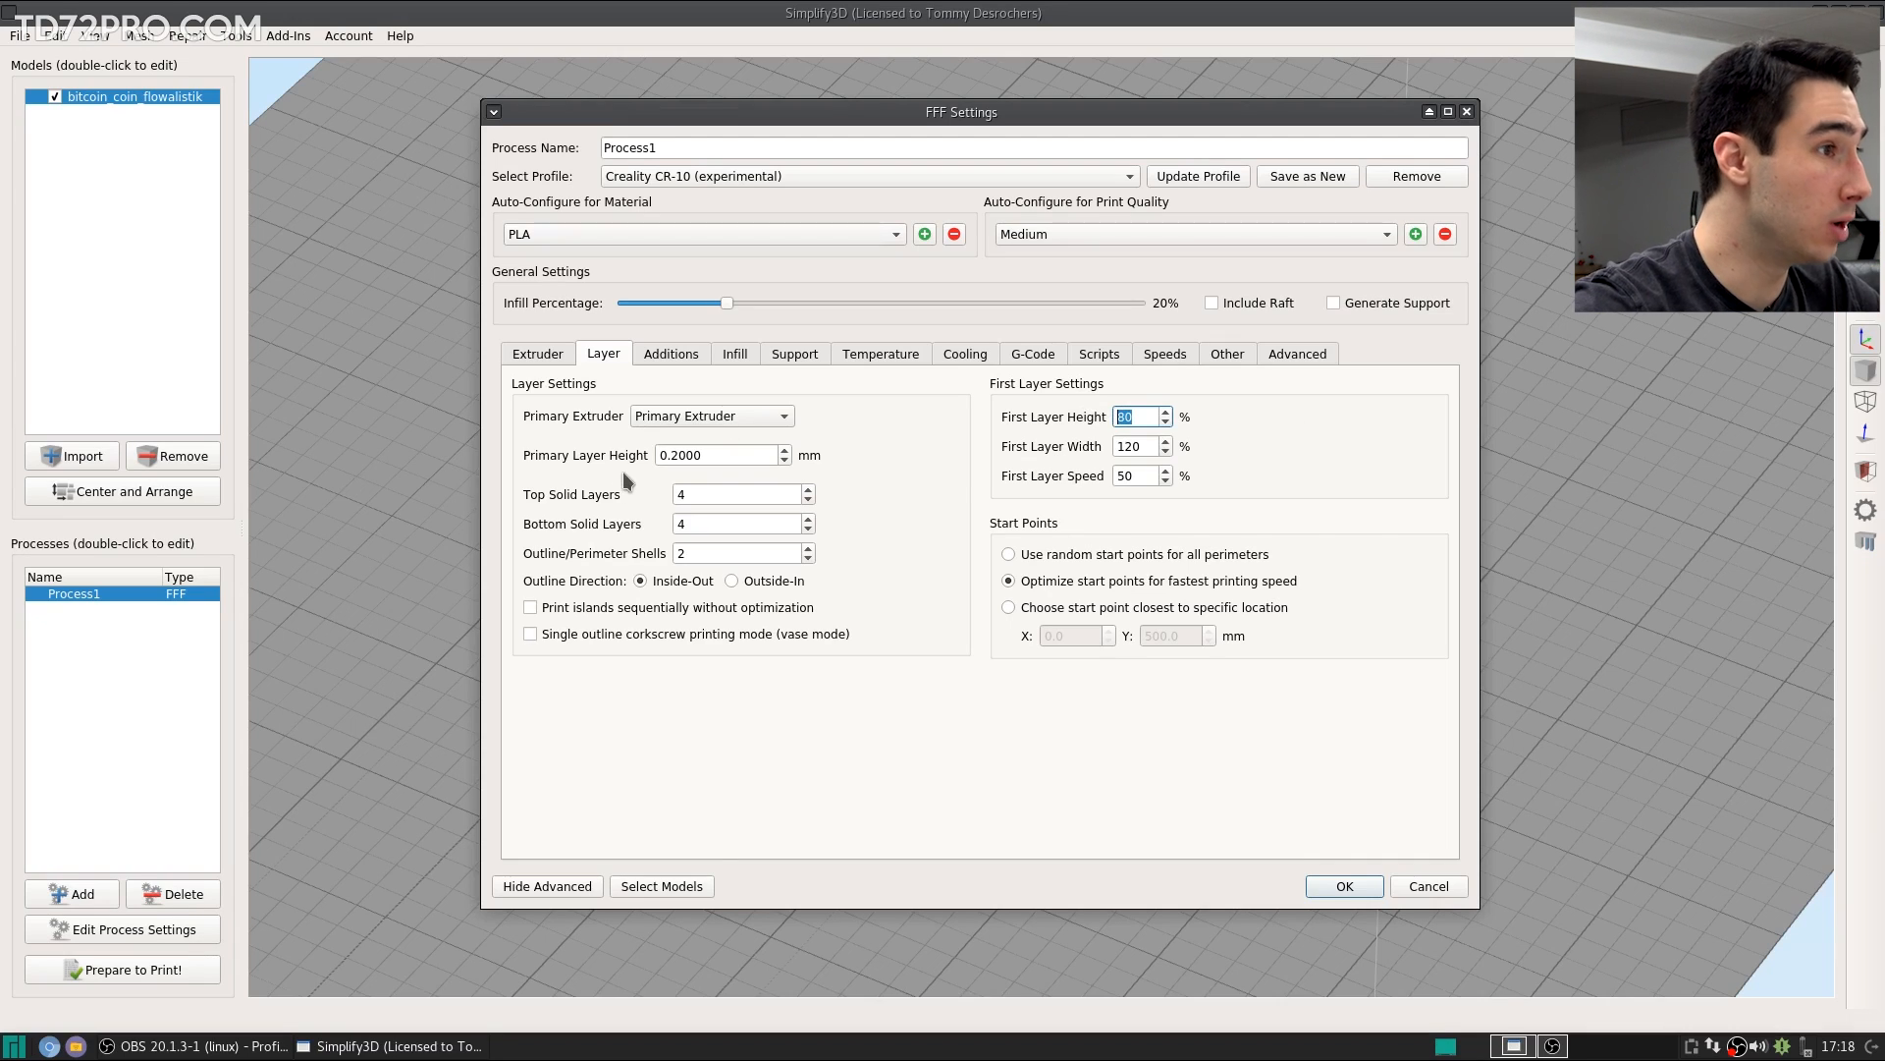
{"action": "left_click_drag", "start_coordinate": [704, 457], "coordinate": [649, 460]}
{"action": "left_click", "coordinate": [1326, 433]}
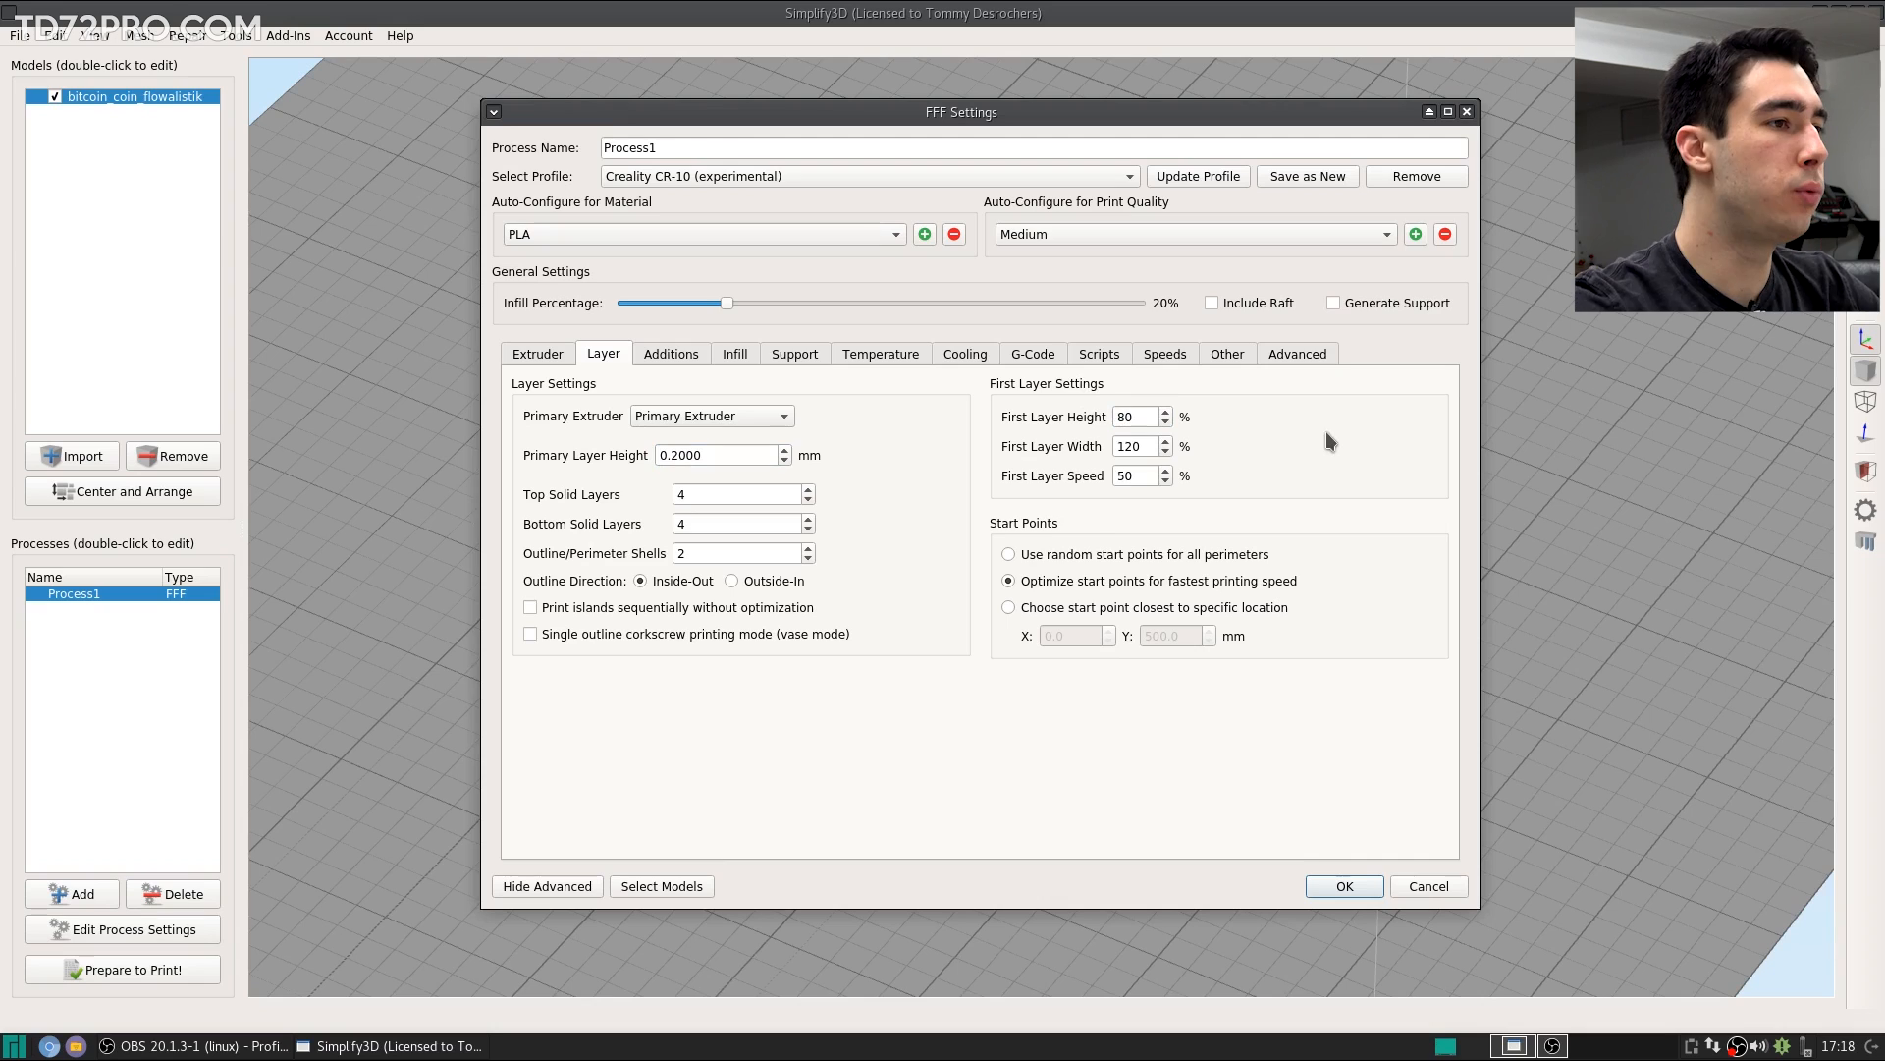
{"action": "double_click", "coordinate": [1129, 446]}
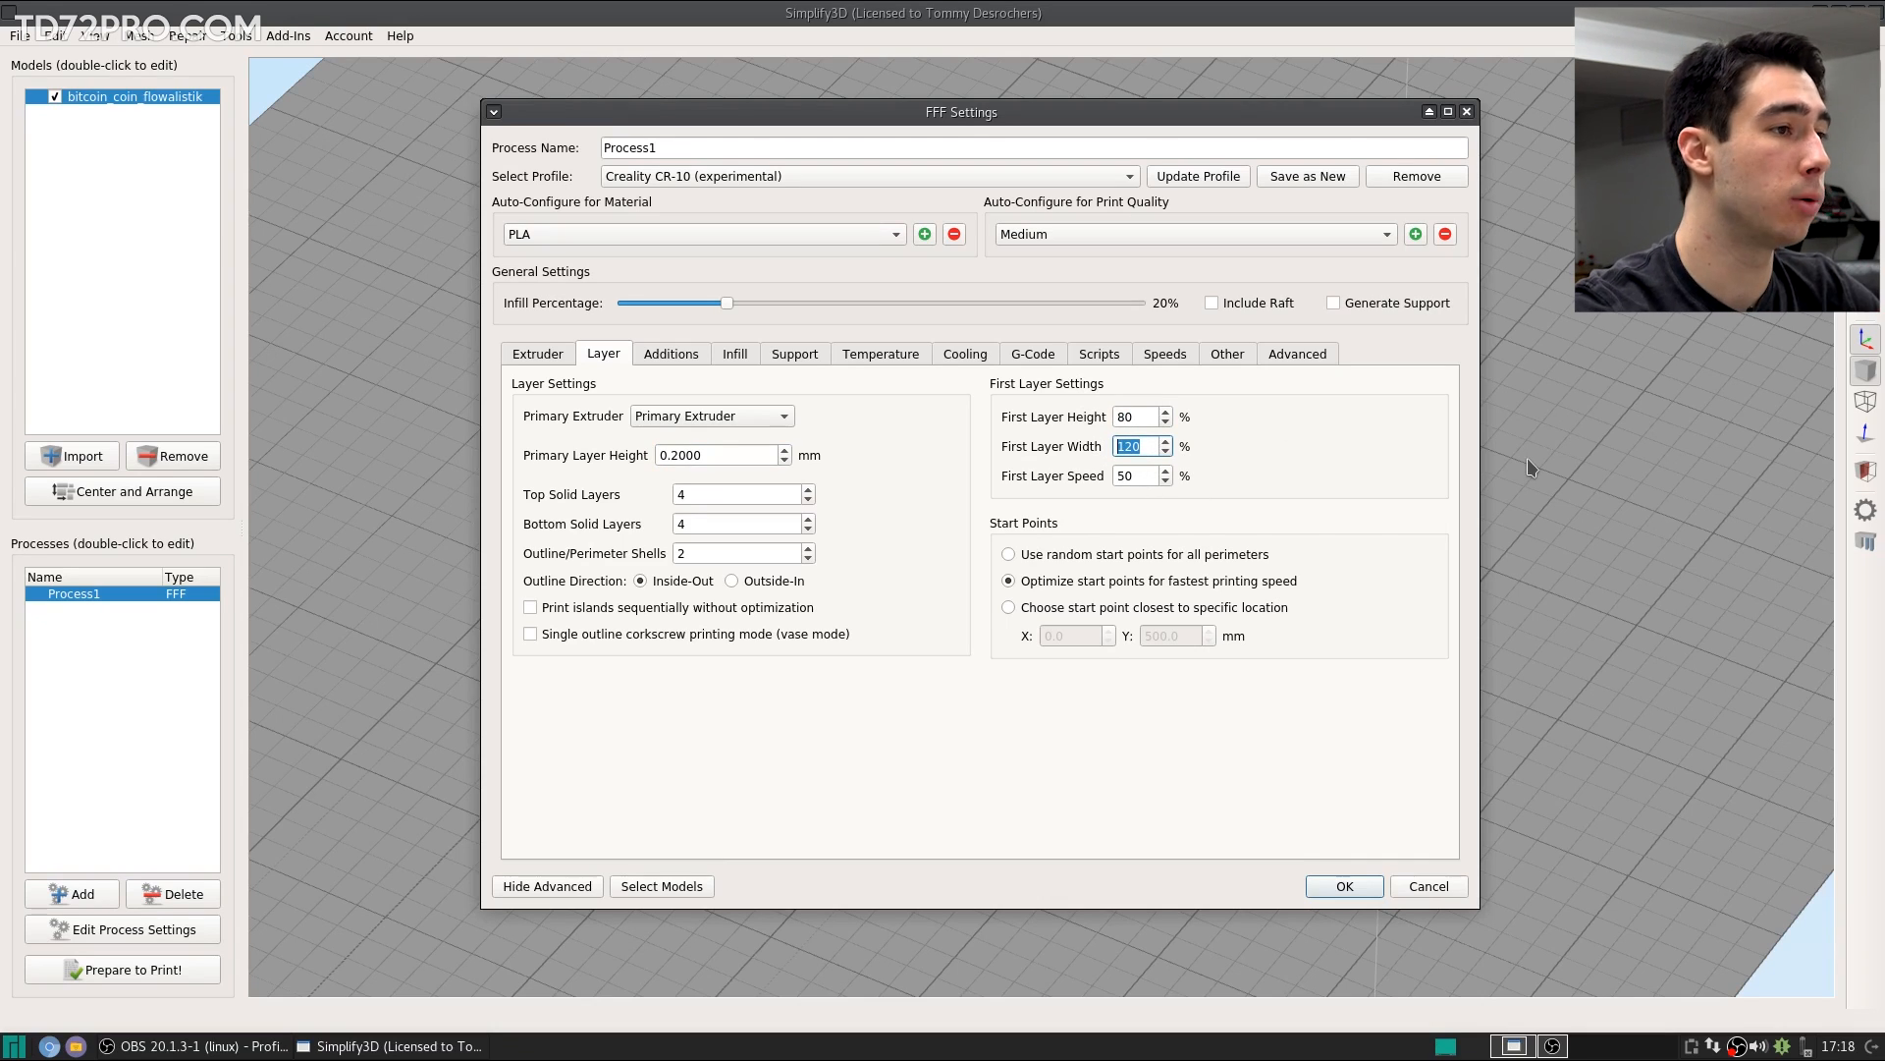
{"action": "double_click", "coordinate": [1129, 476]}
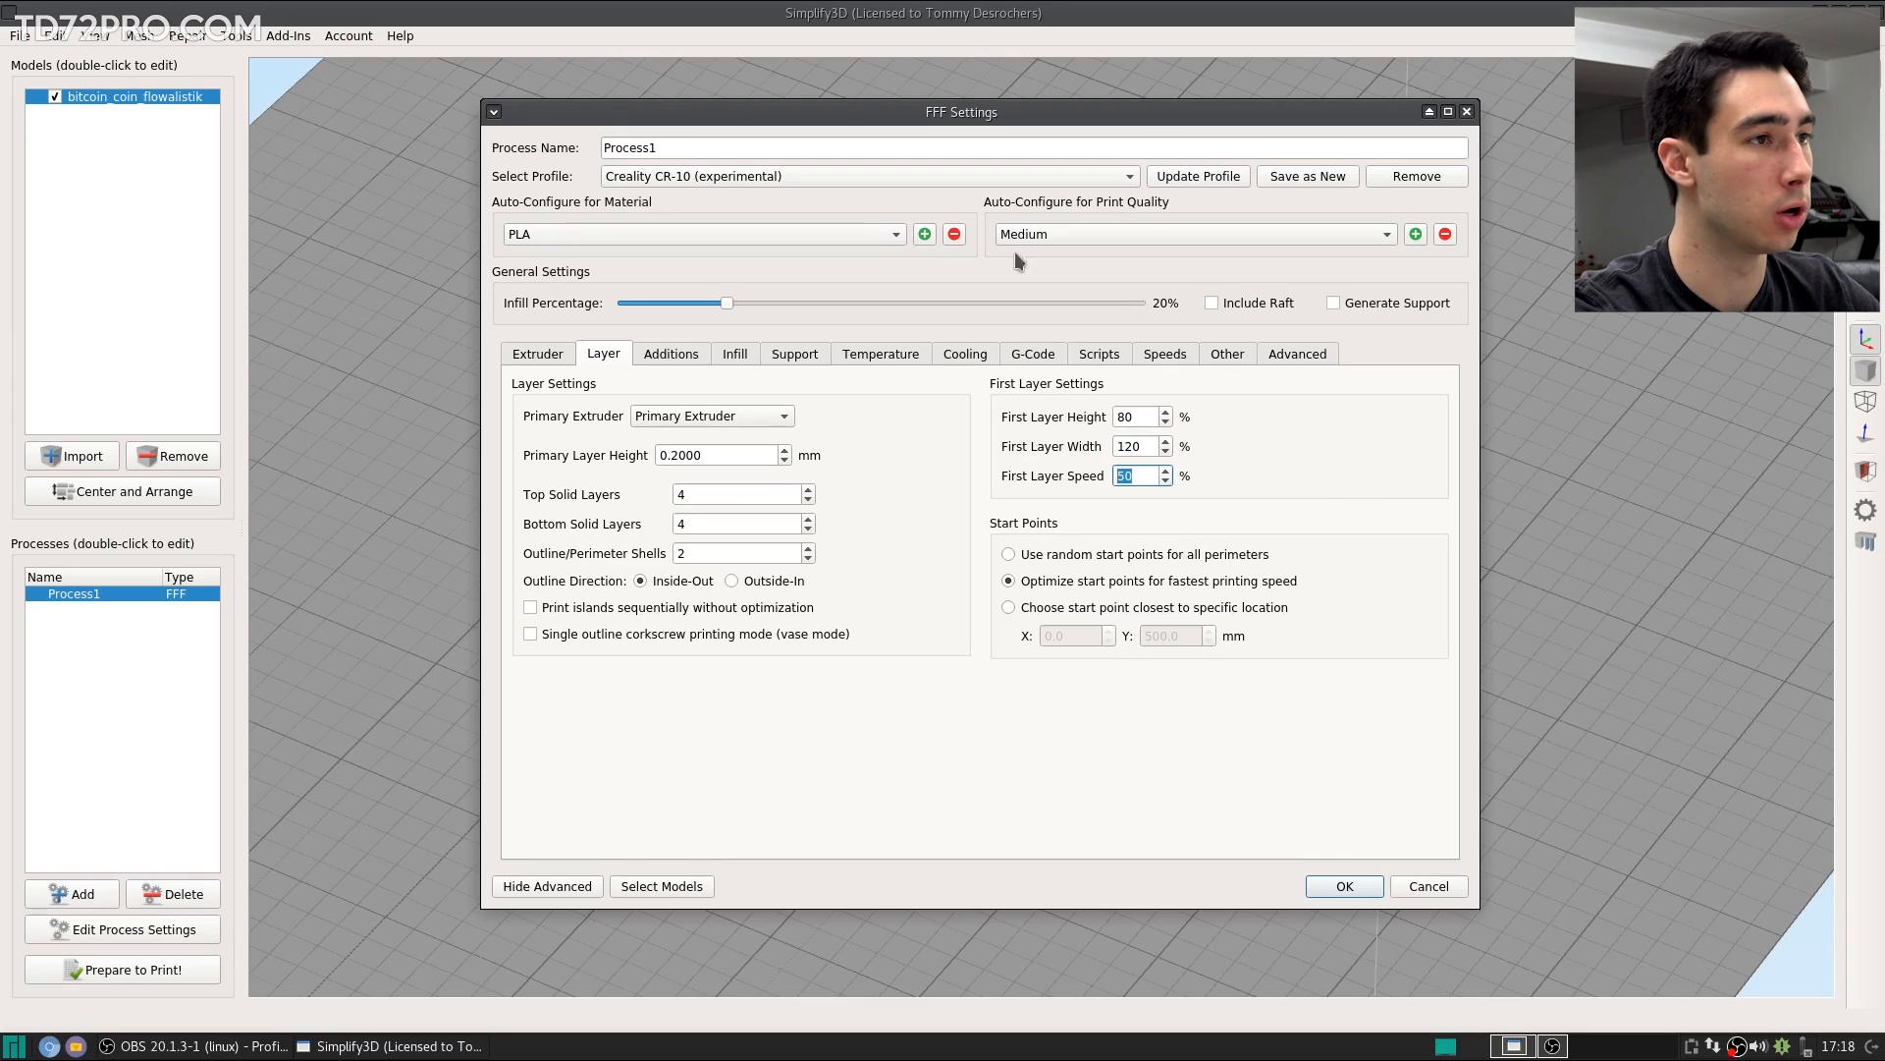
{"action": "left_click", "coordinate": [1262, 458]}
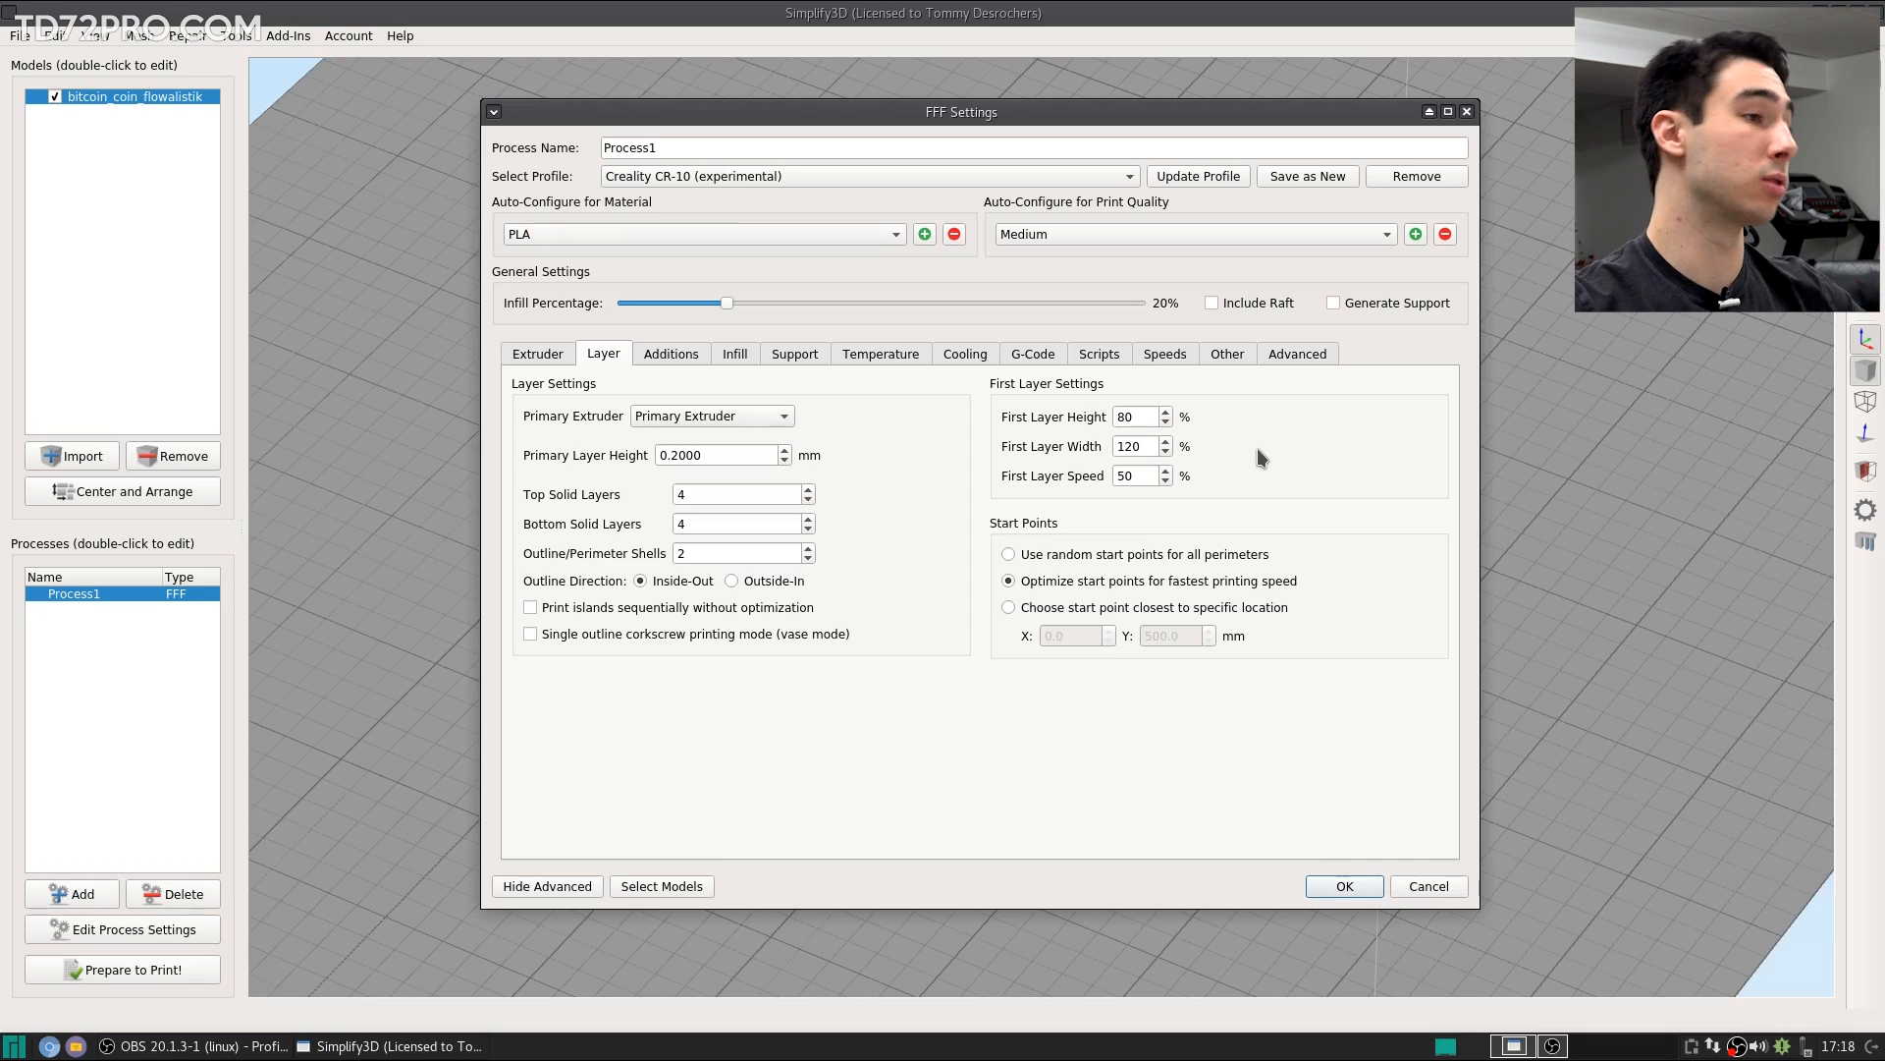
Step: Show the process's skirt/brim additions, set the skirt outlines to 2 and check the skirt layers and offset from part
{"action": "left_click", "coordinate": [666, 354]}
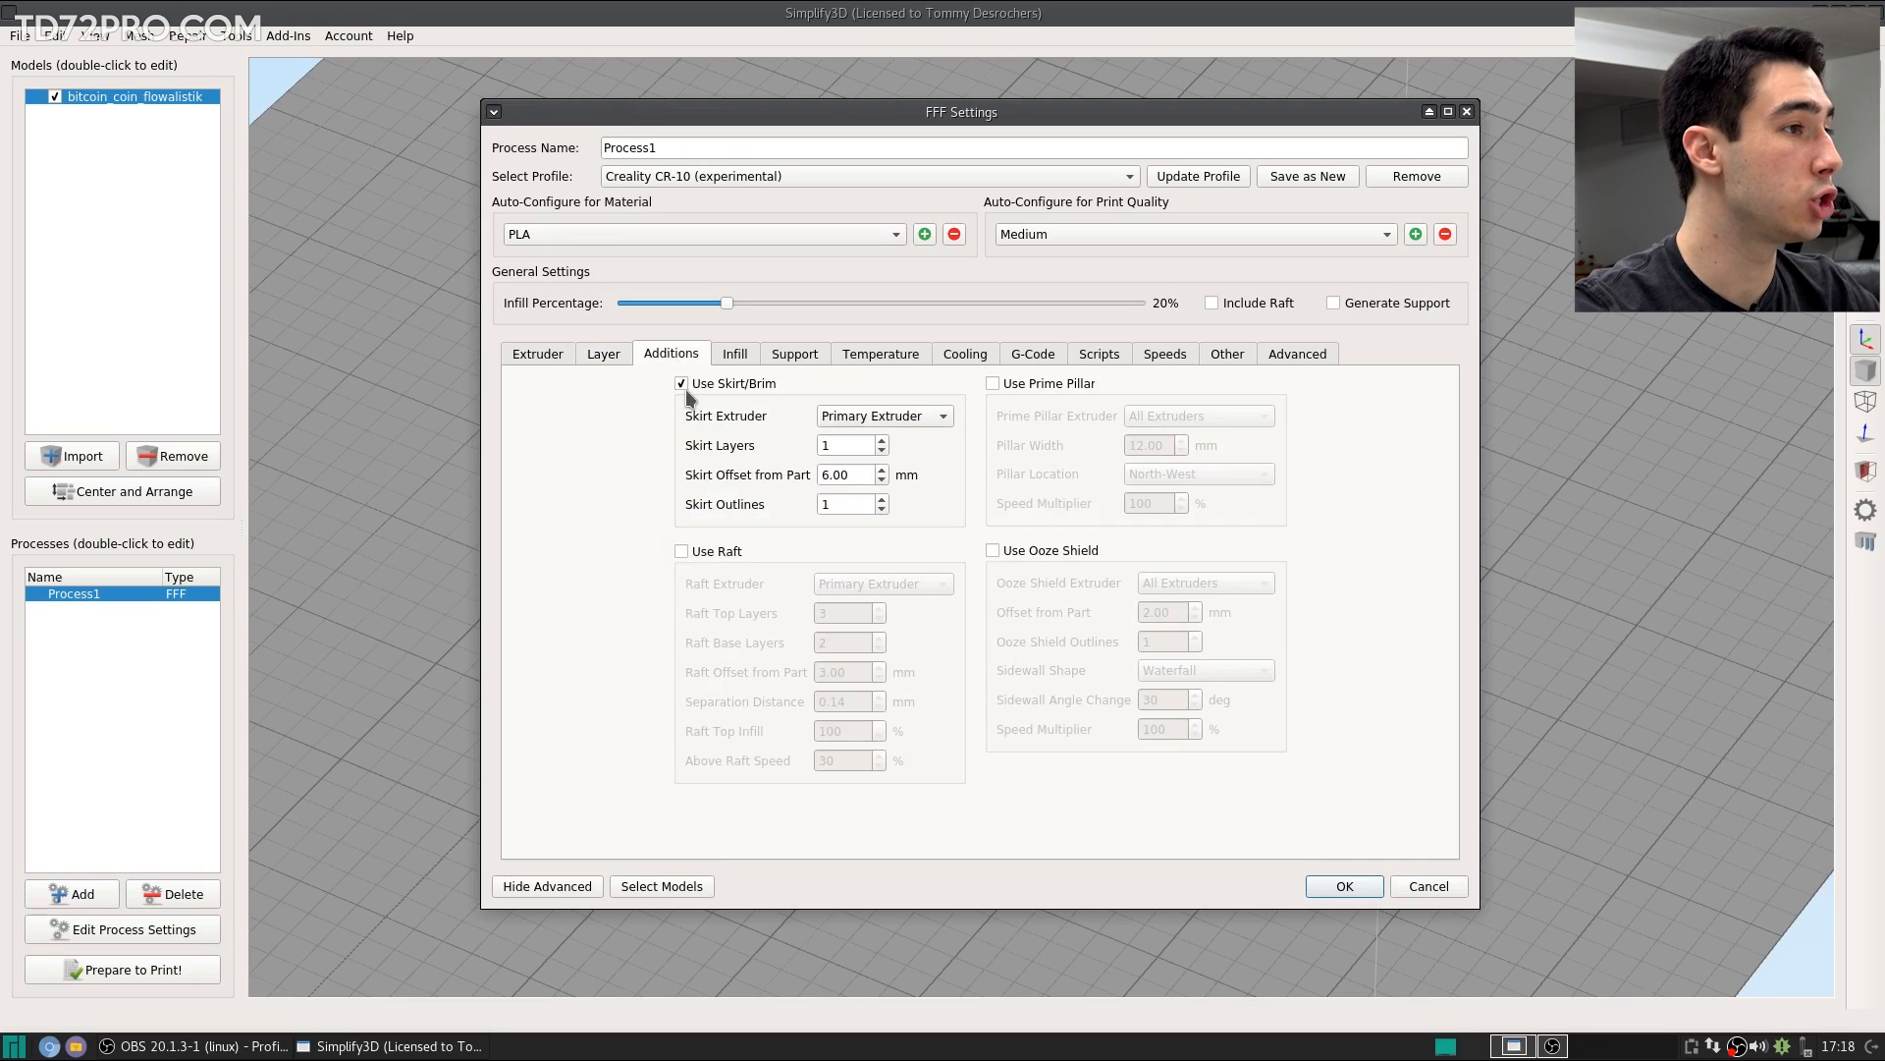
{"action": "double_click", "coordinate": [836, 444]}
{"action": "double_click", "coordinate": [852, 475]}
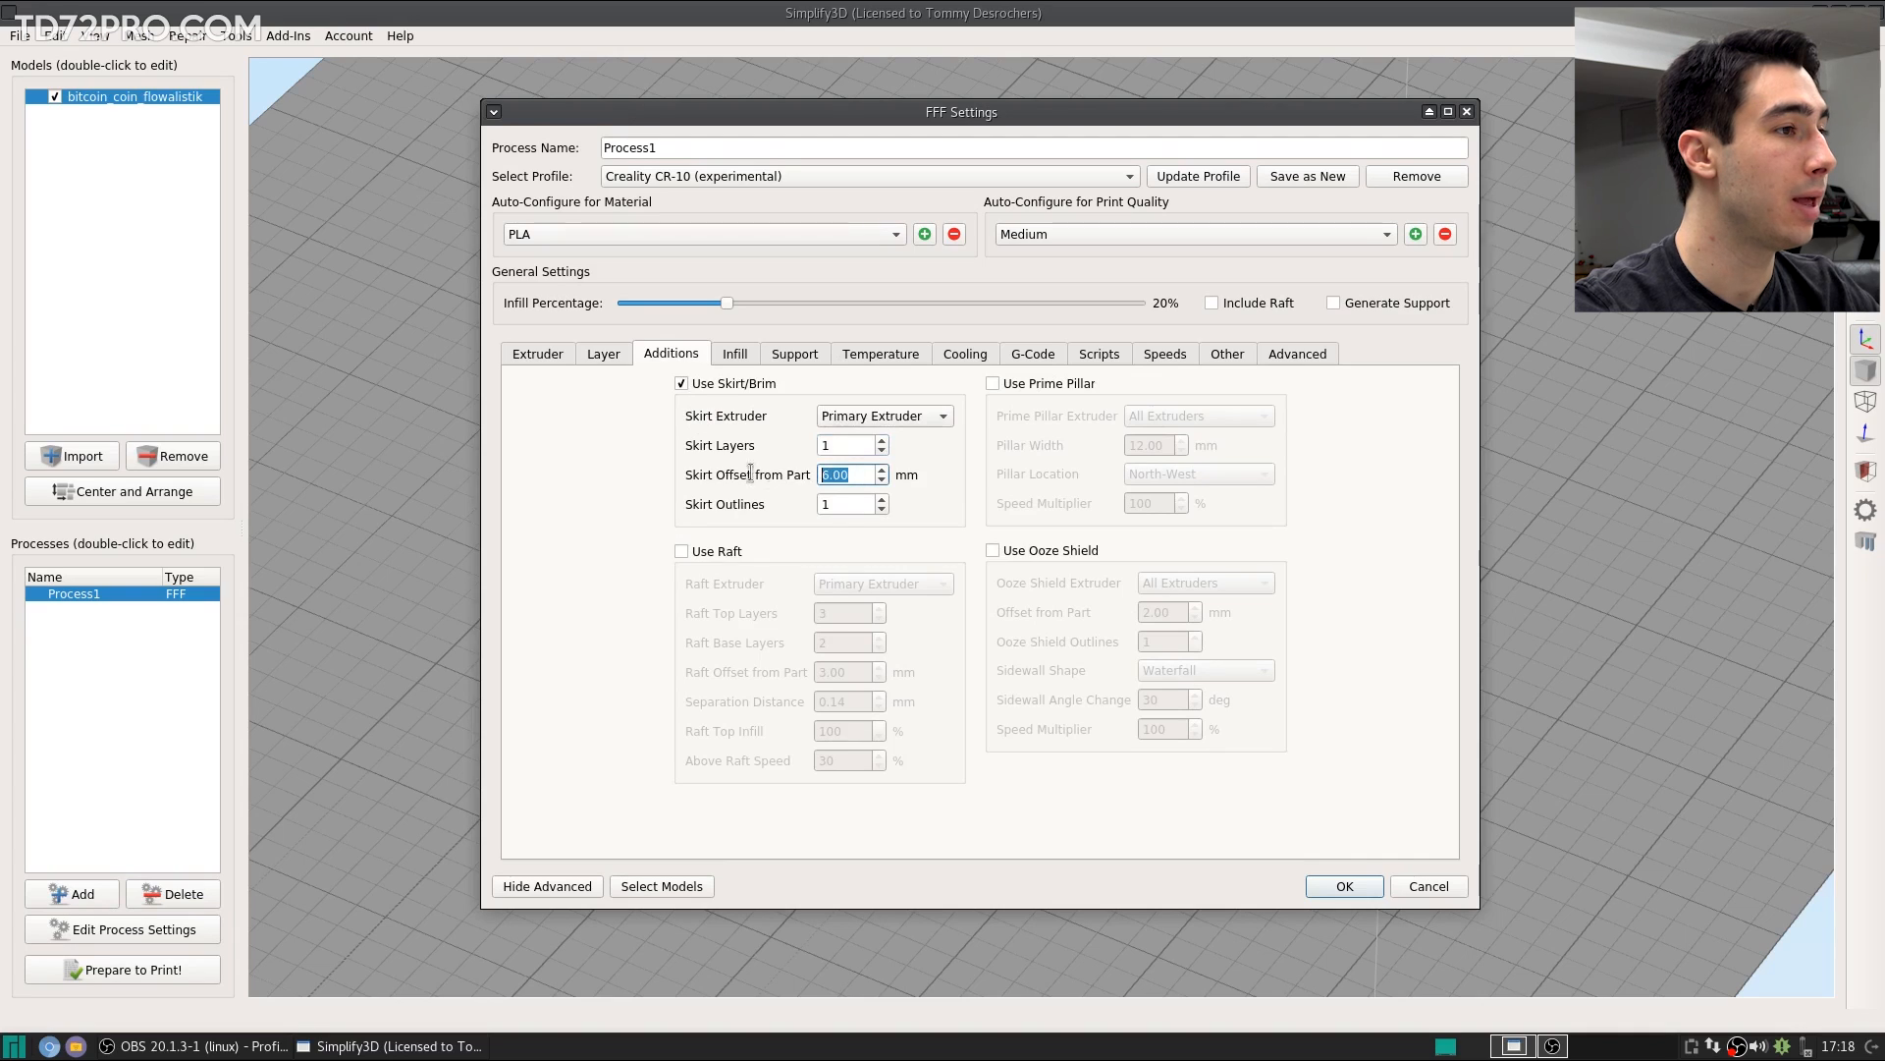
{"action": "double_click", "coordinate": [845, 503]}
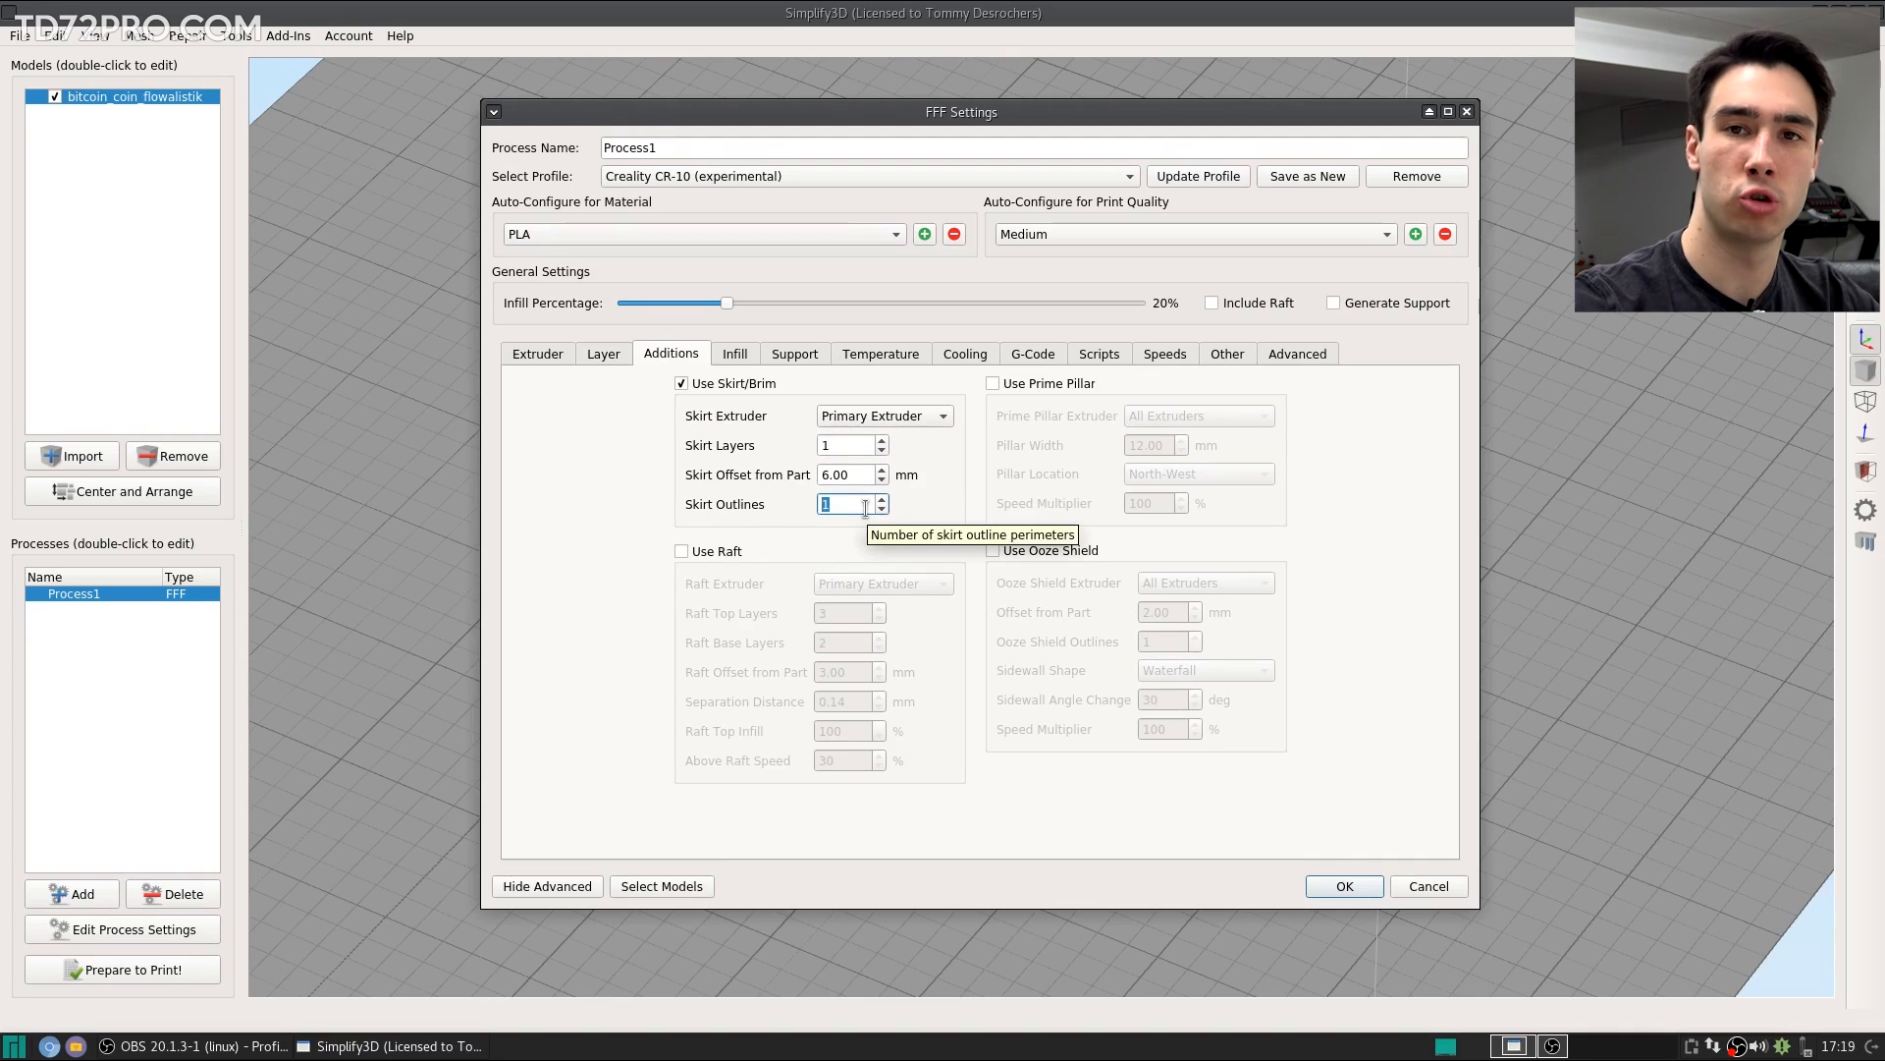
{"action": "type", "text": "2"}
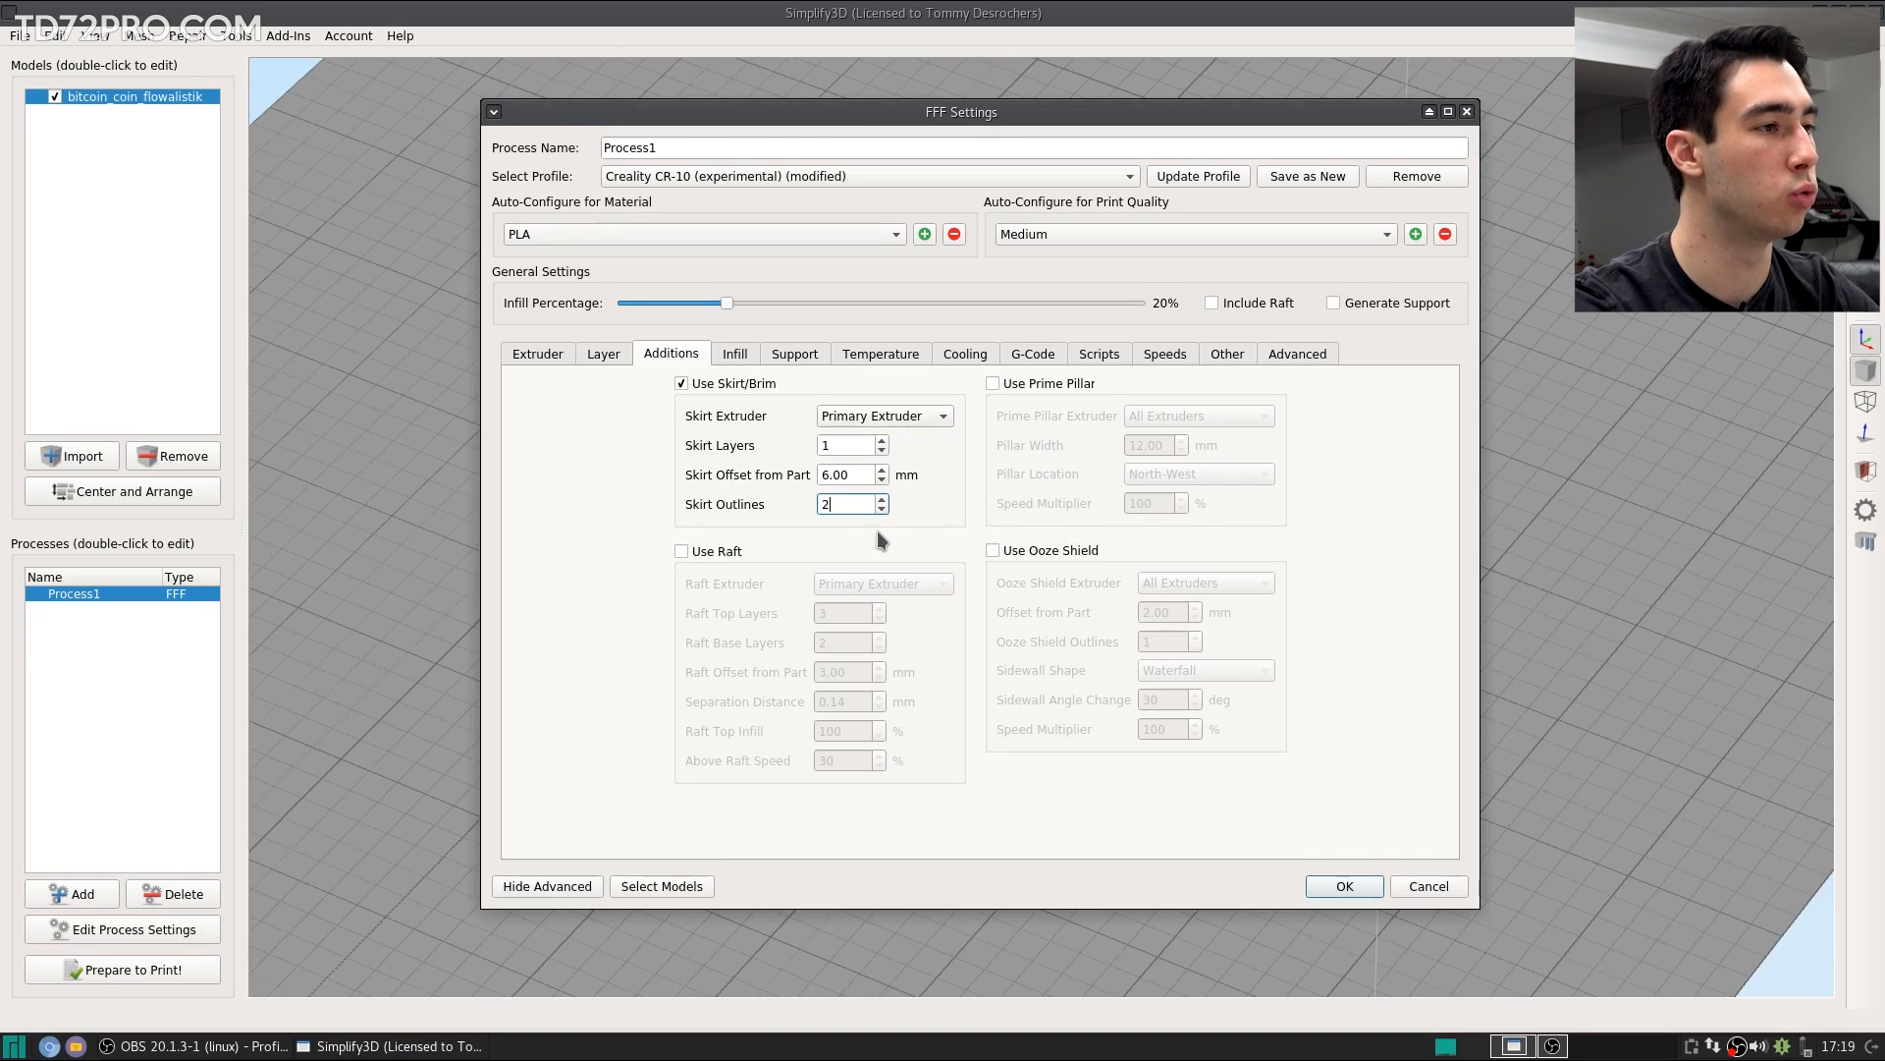
{"action": "key", "text": "shift+Tab"}
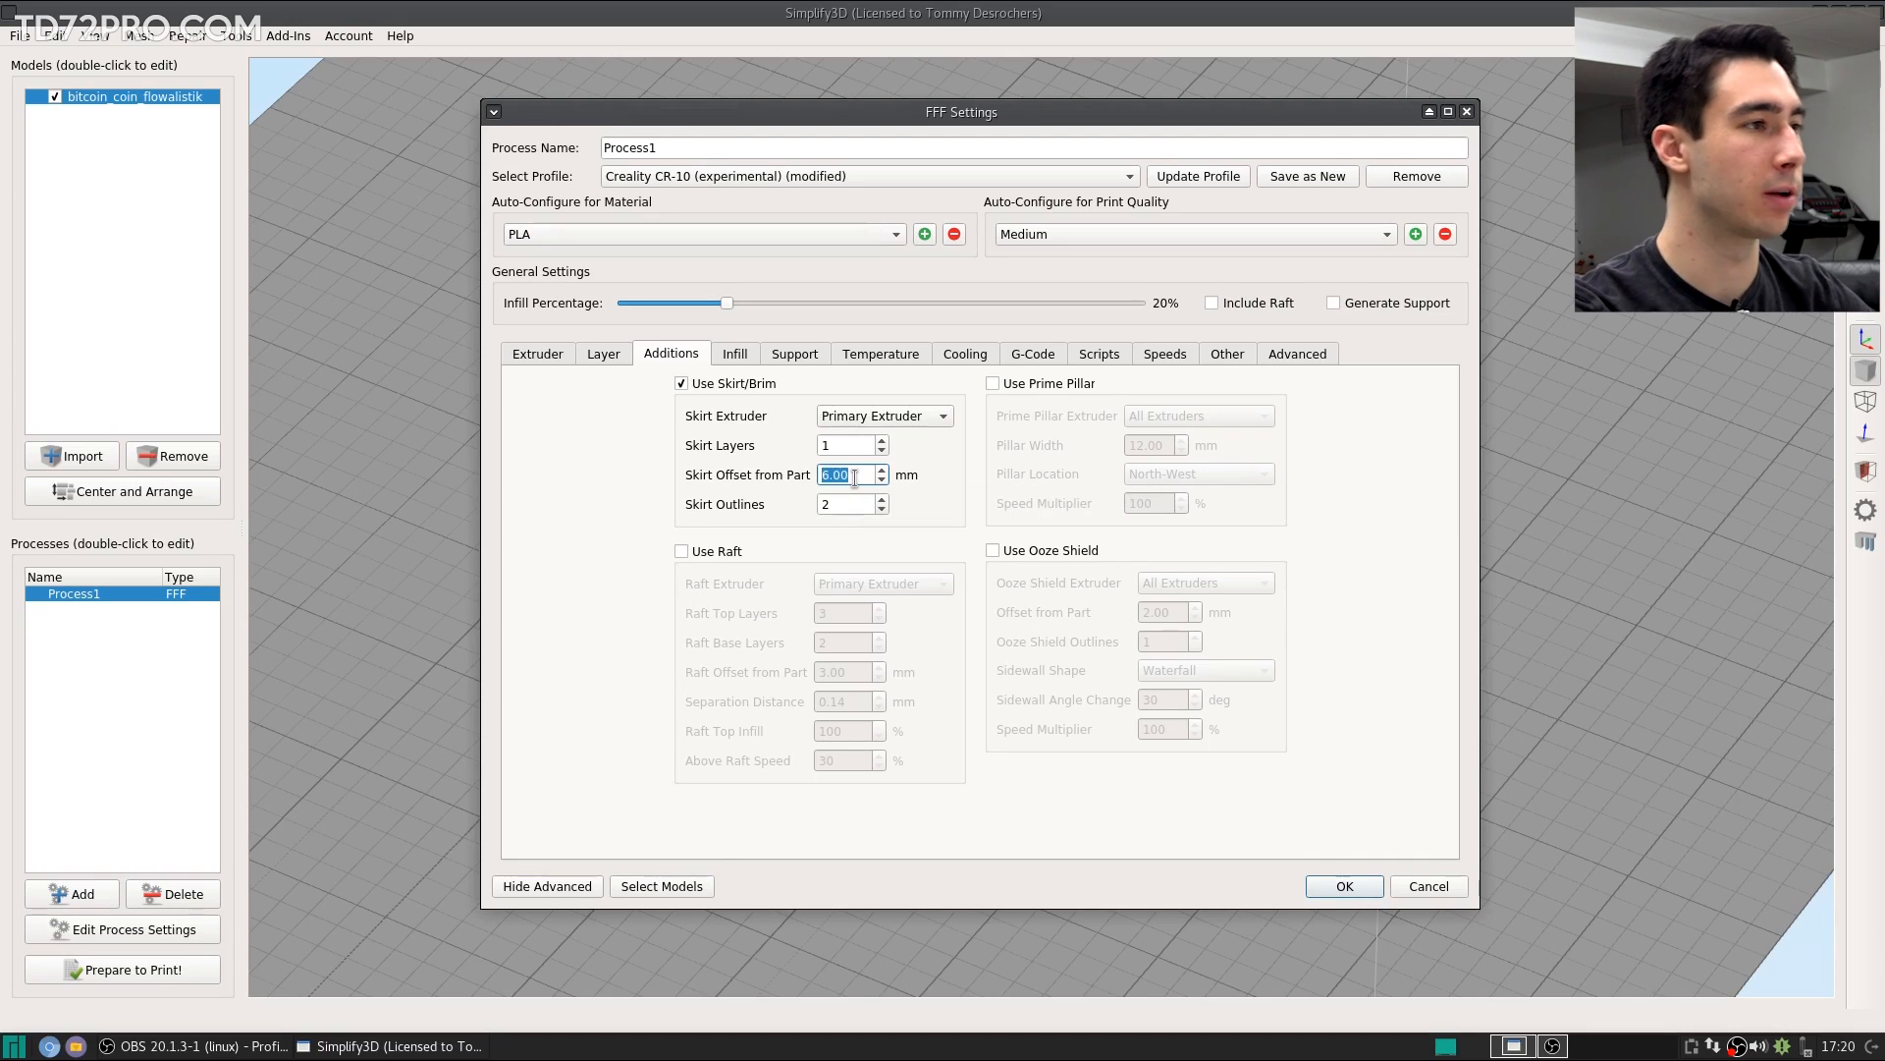
Step: Show the infill settings and review the interior fill percentage, outline overlap and infill extrusion width
{"action": "left_click", "coordinate": [735, 355]}
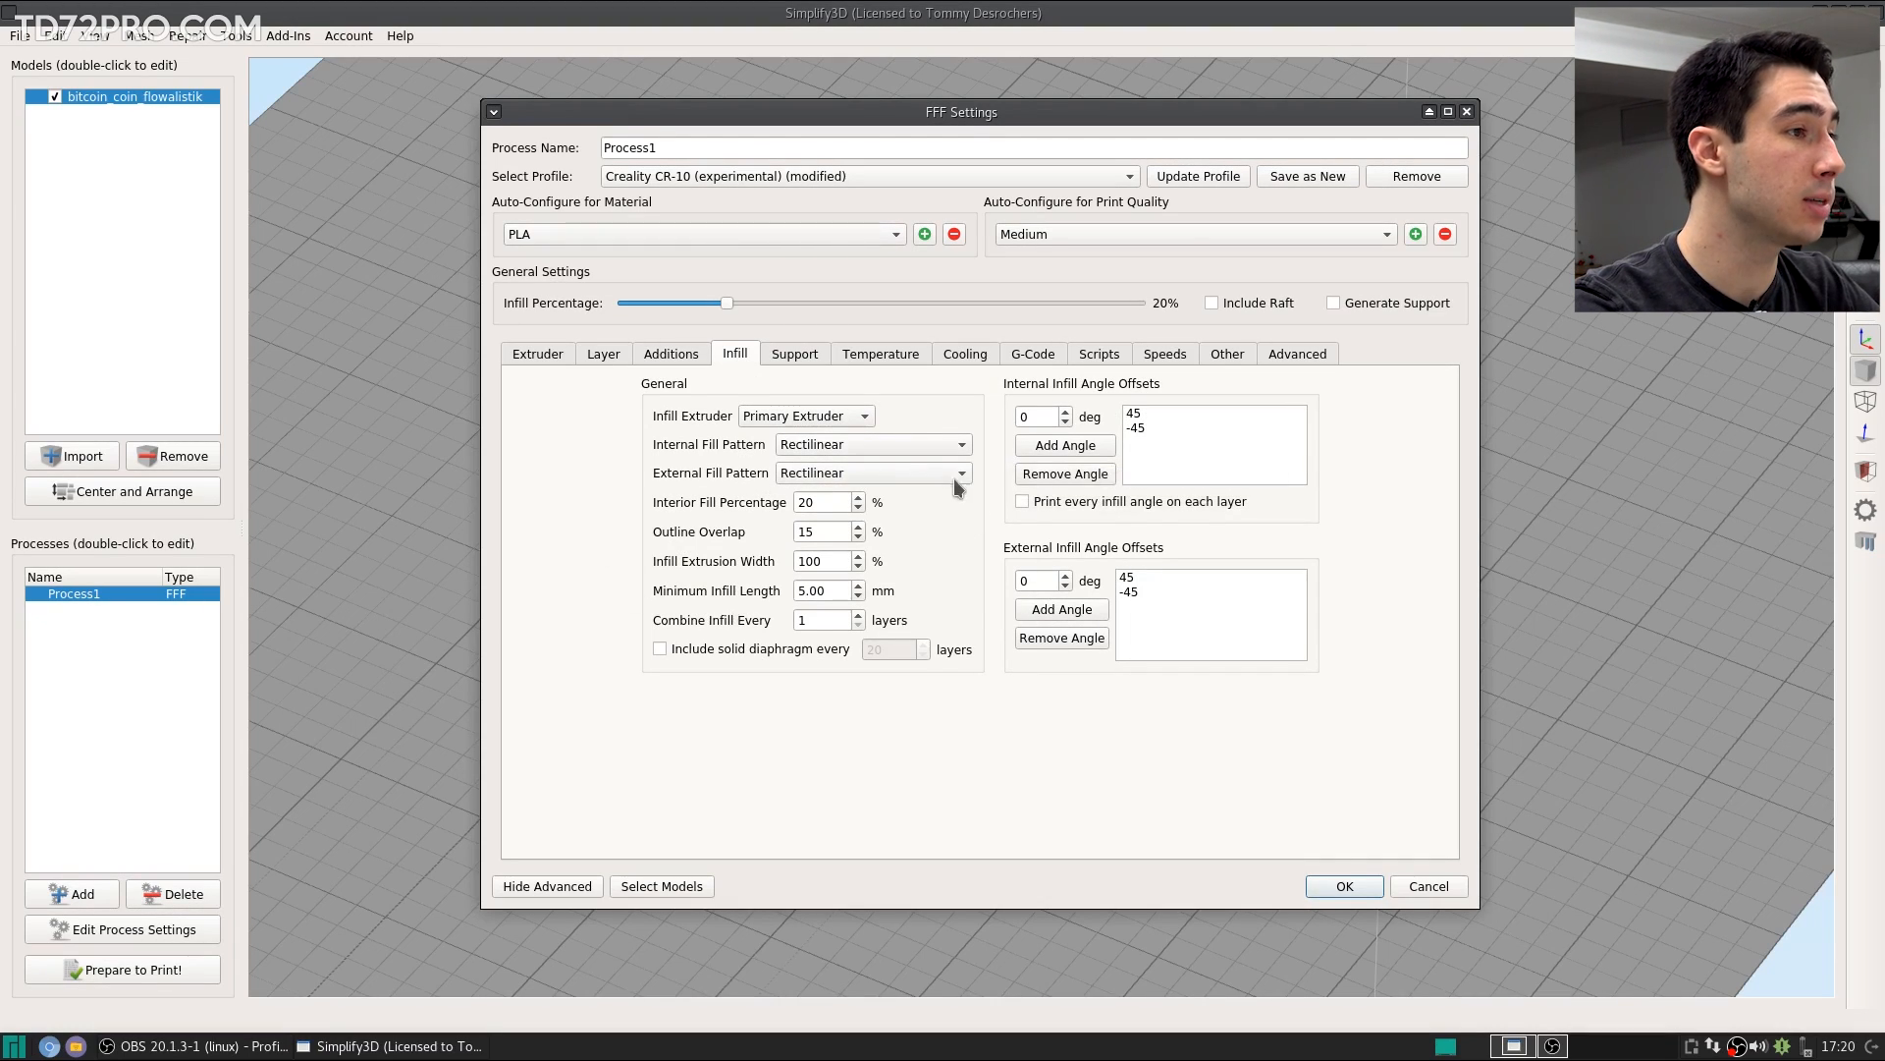
{"action": "left_click_drag", "start_coordinate": [831, 503], "coordinate": [771, 505]}
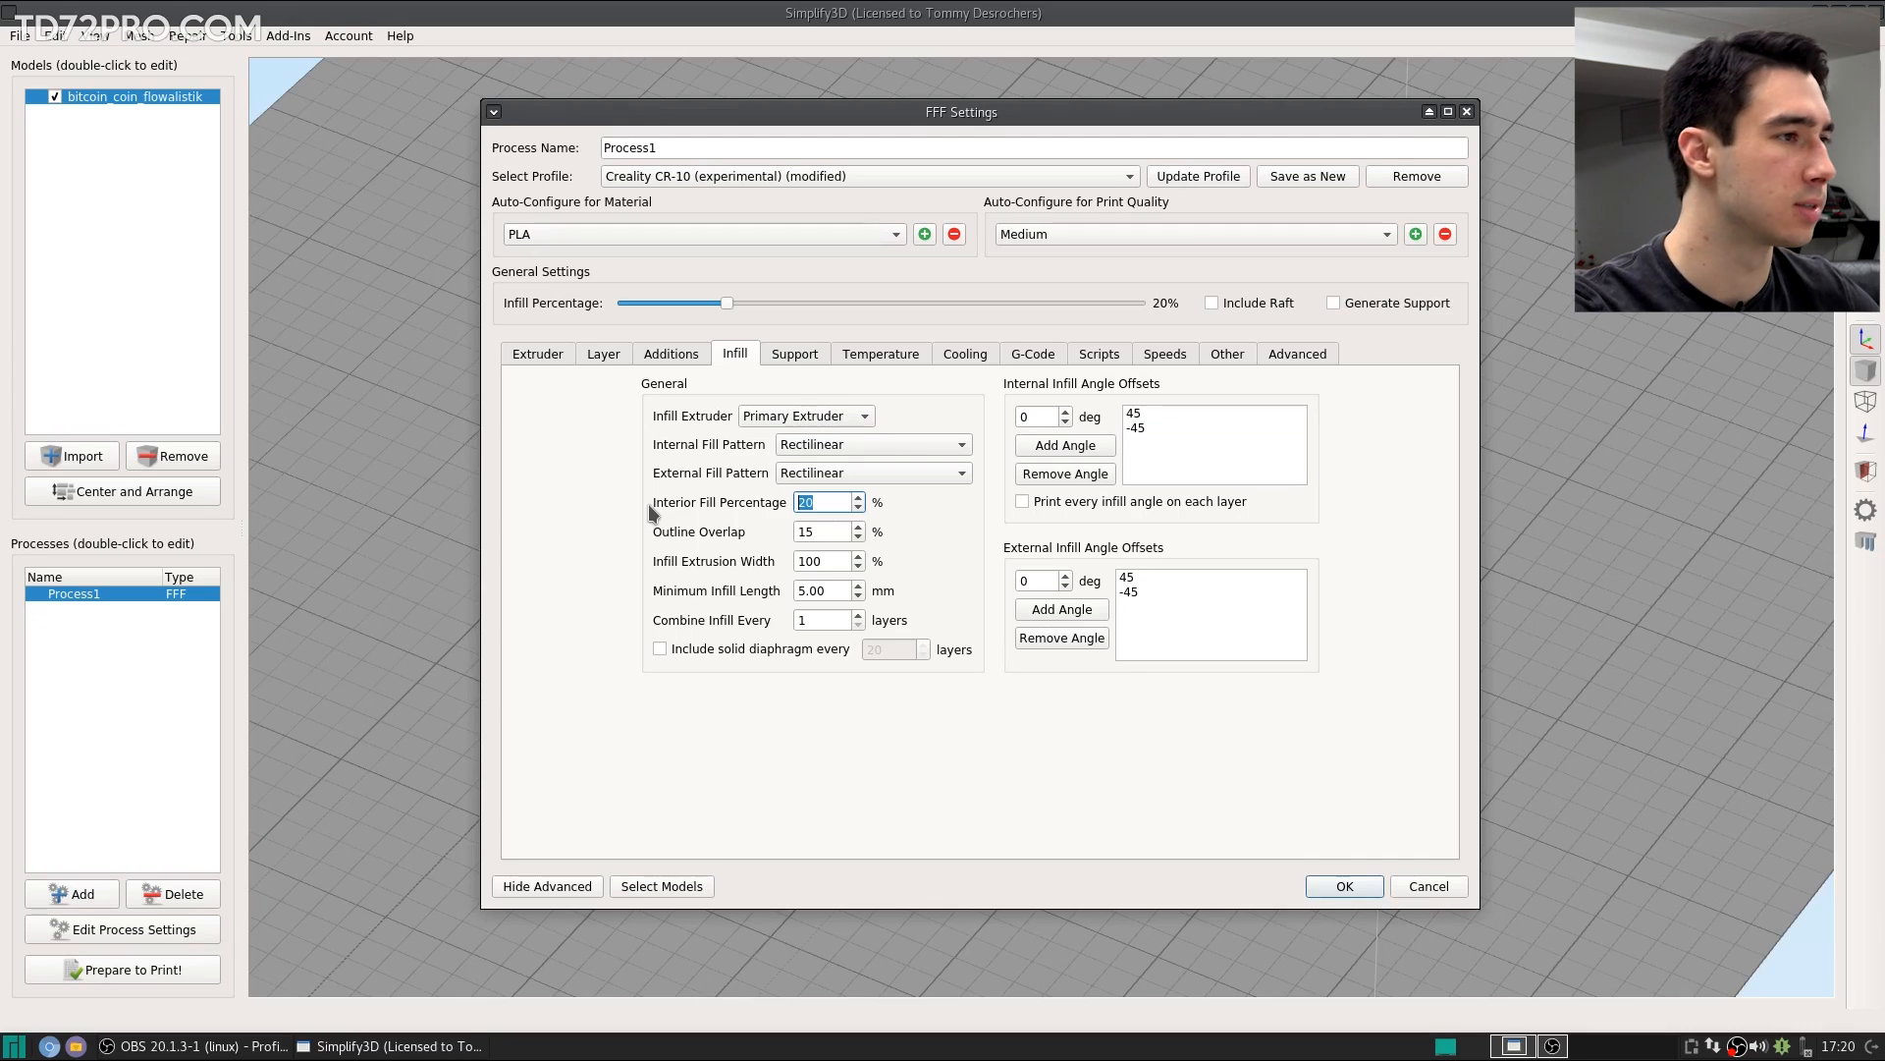
{"action": "key", "text": "Tab"}
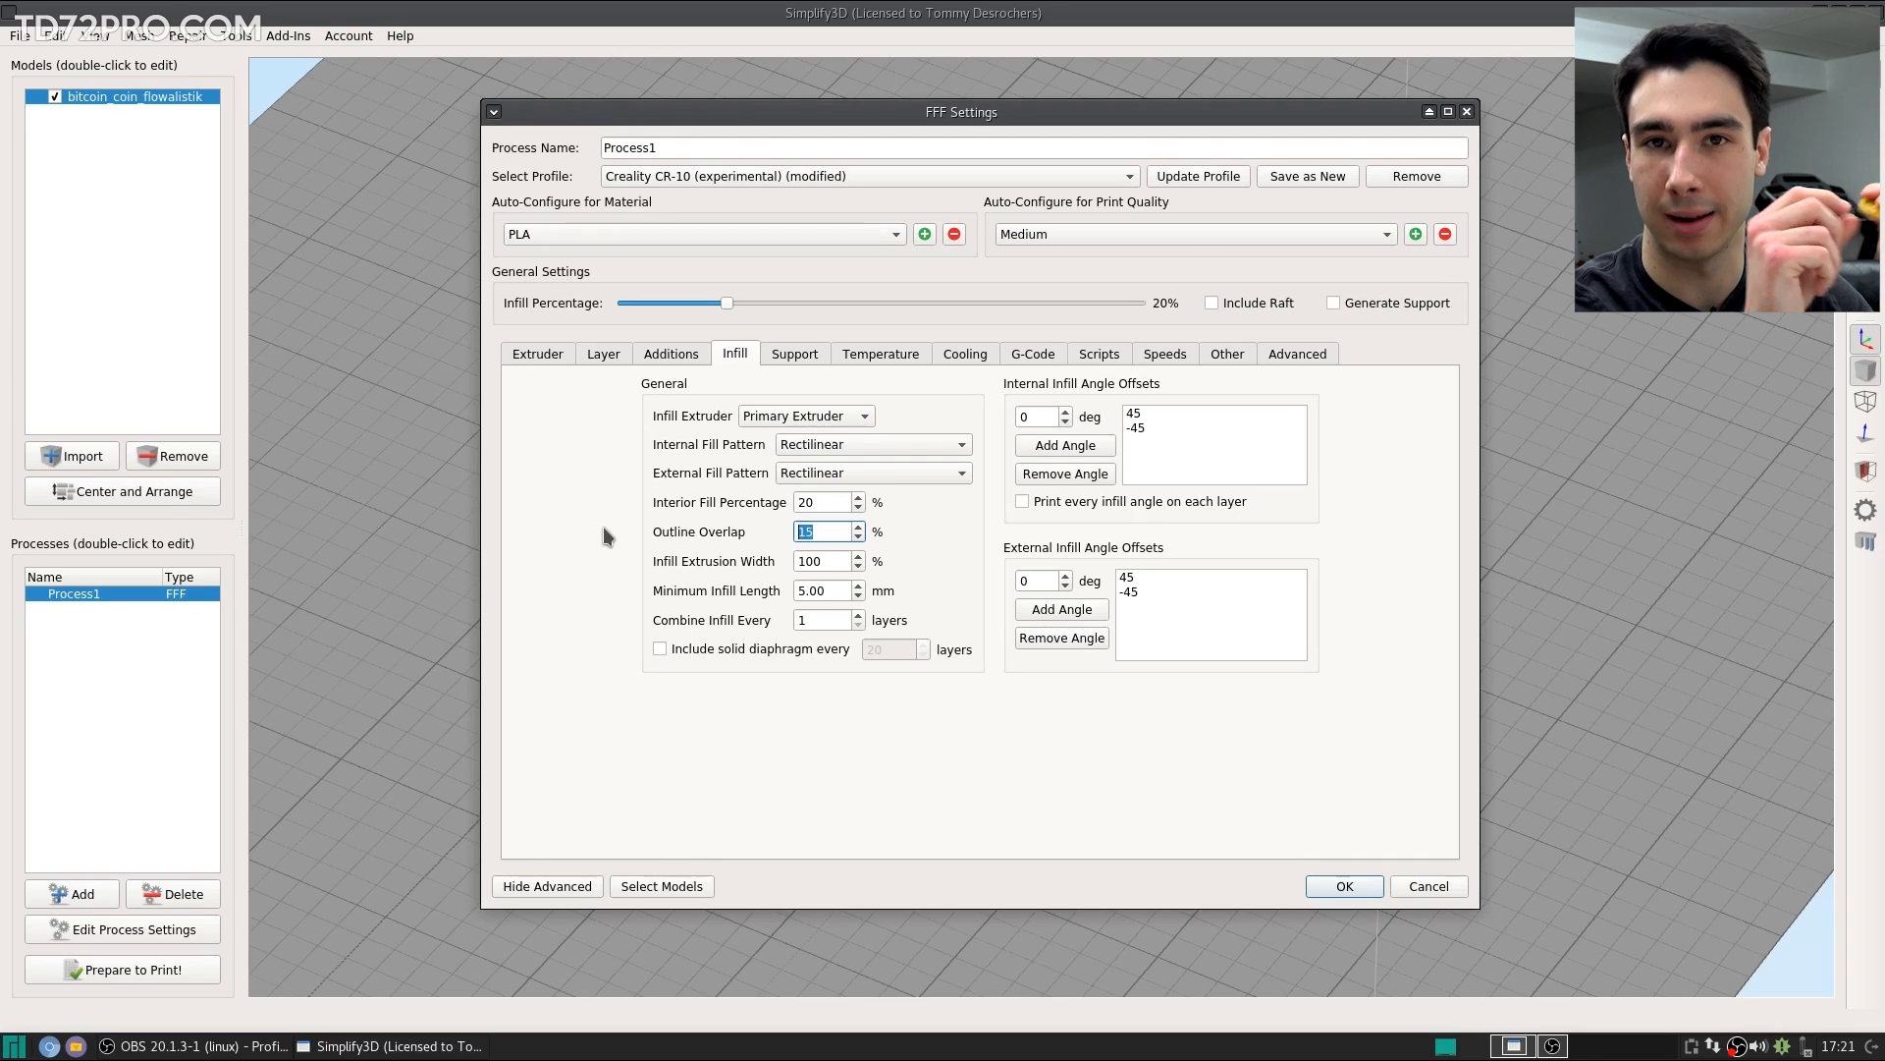
{"action": "key", "text": "Tab"}
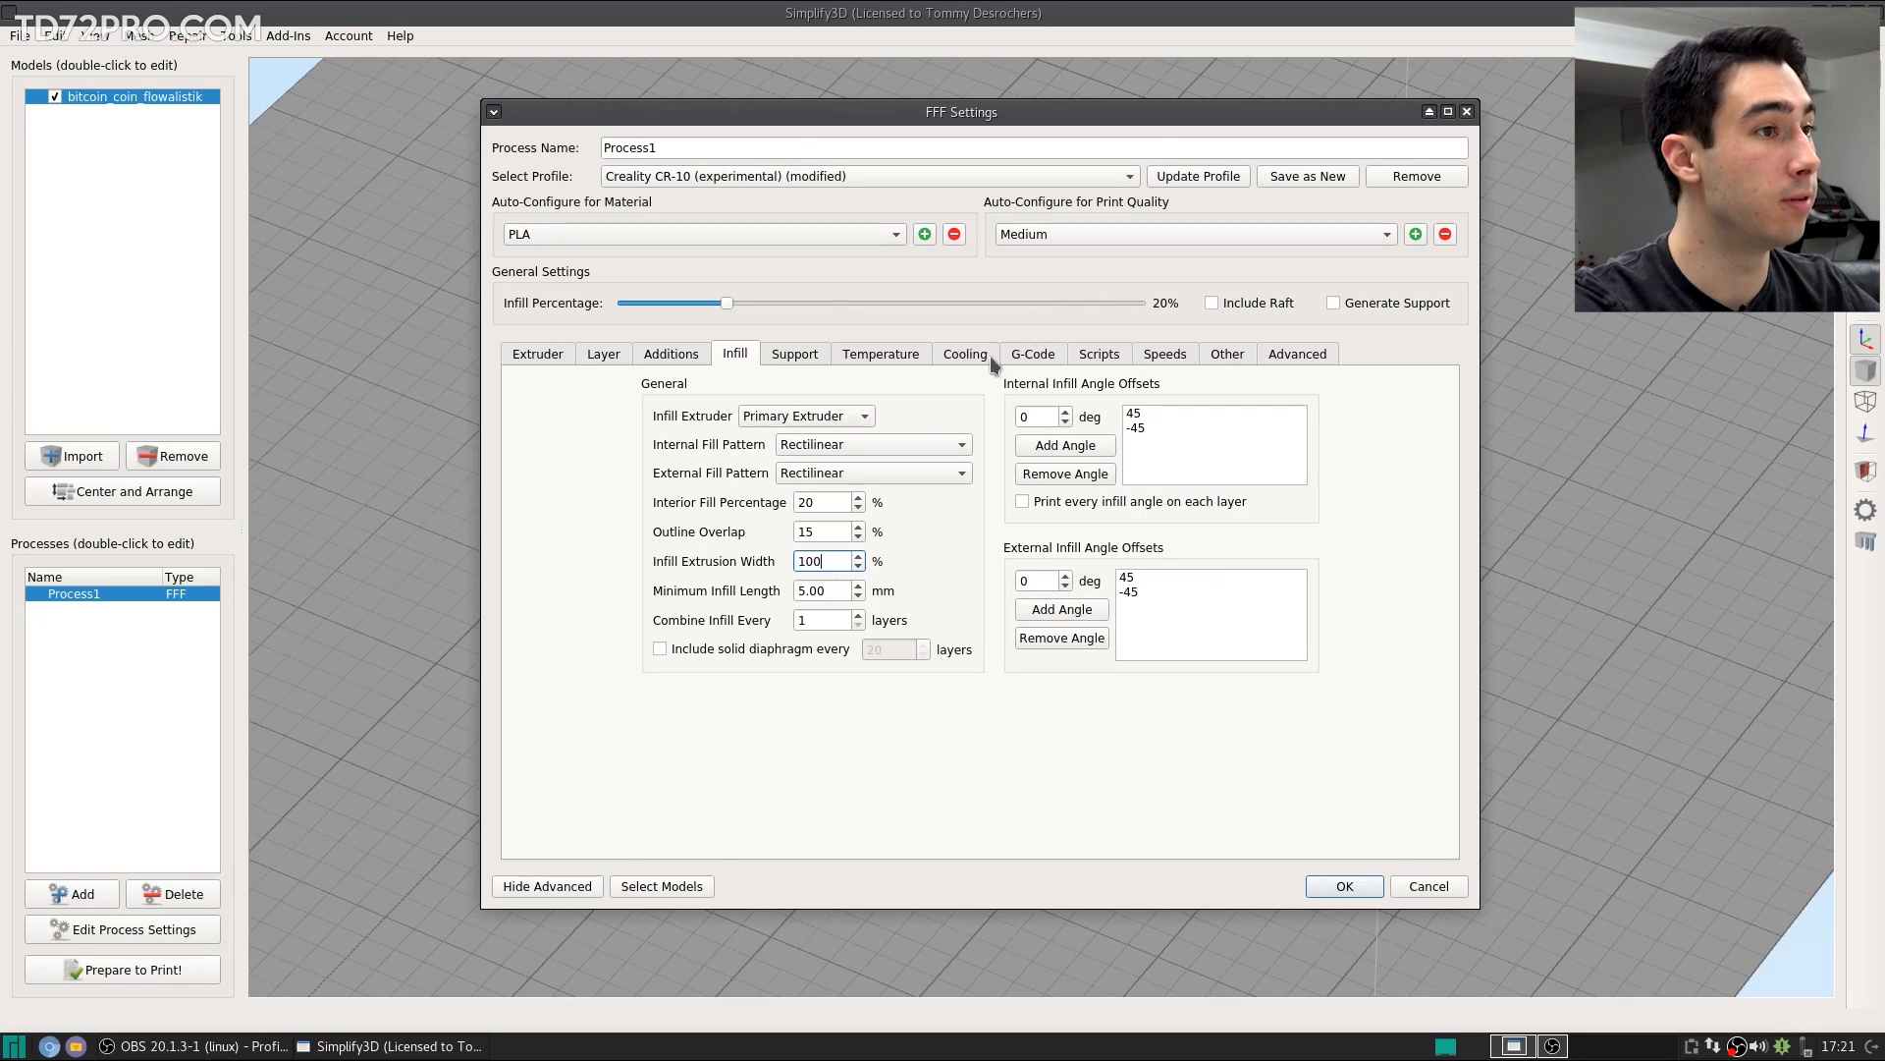
{"action": "left_click", "coordinate": [846, 558]}
Step: Accept the process settings, generate the print preview and lower the maximum layer shown to inspect the coin's inner layers up close
{"action": "left_click", "coordinate": [1345, 886]}
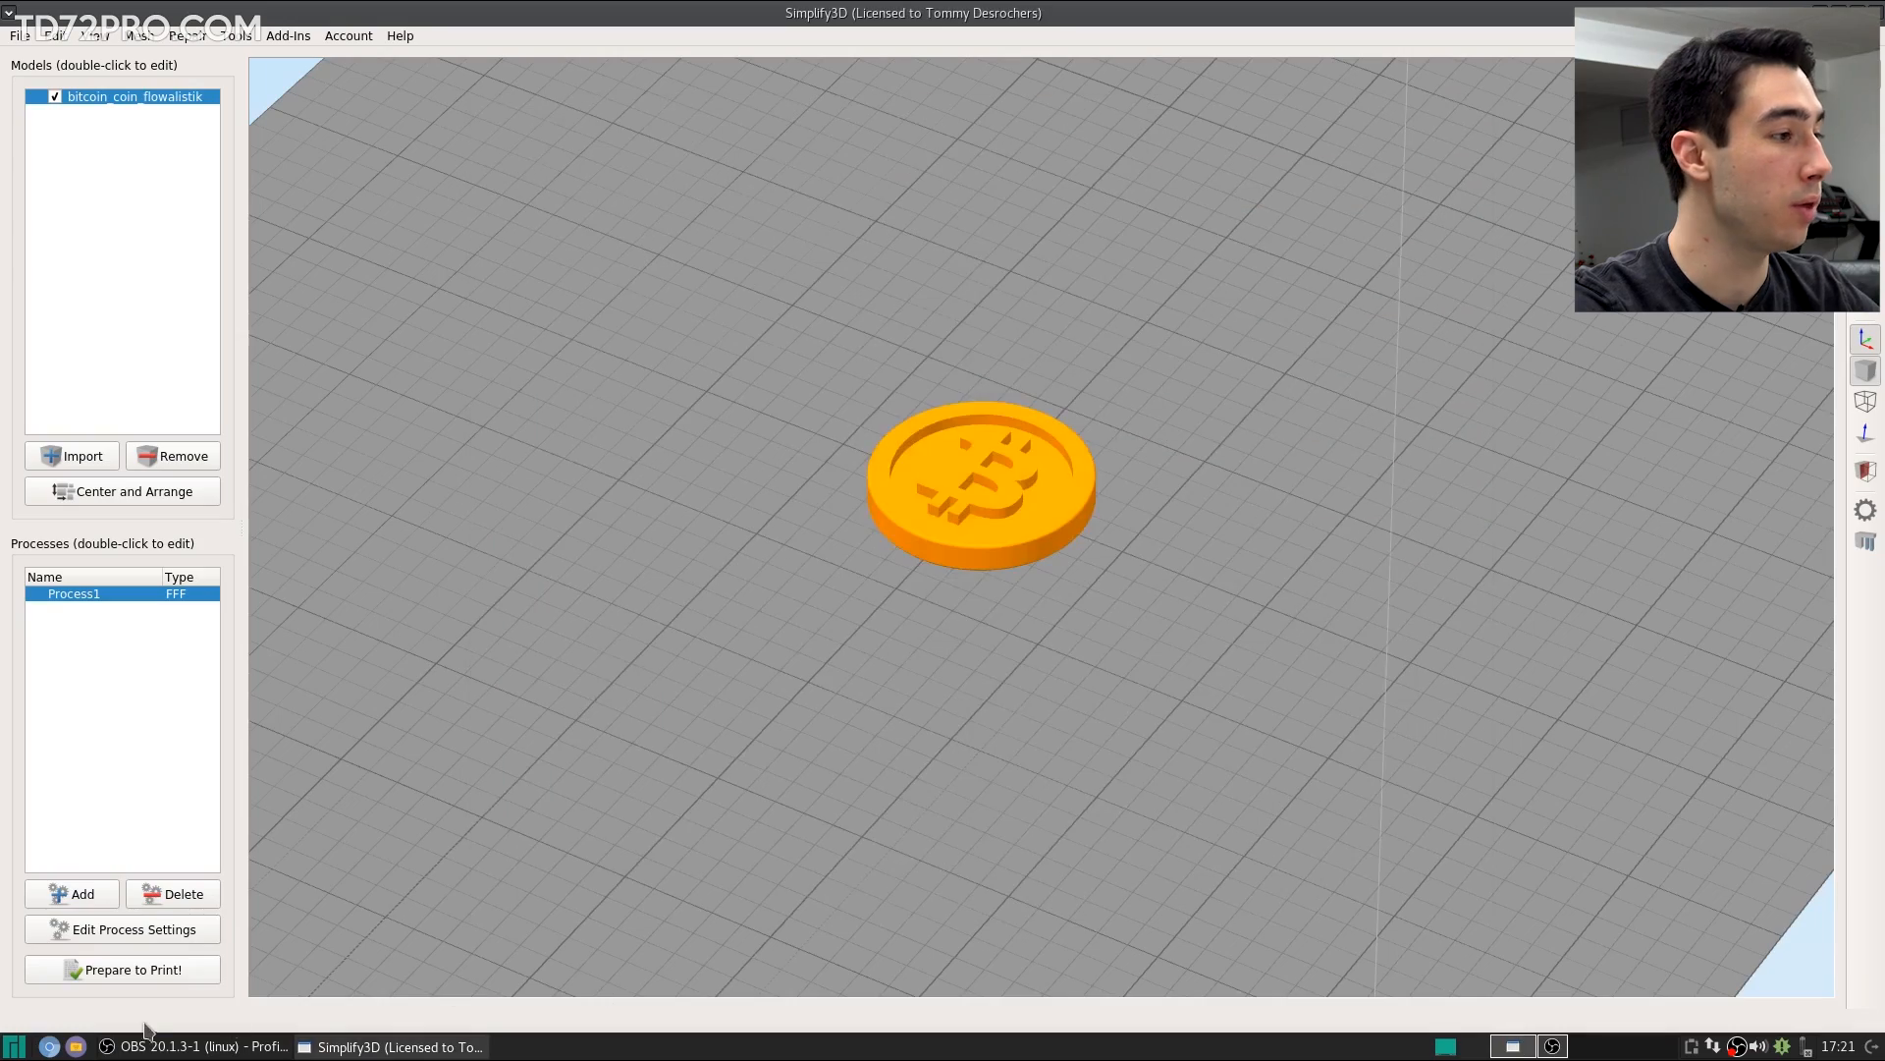
{"action": "left_click", "coordinate": [113, 979]}
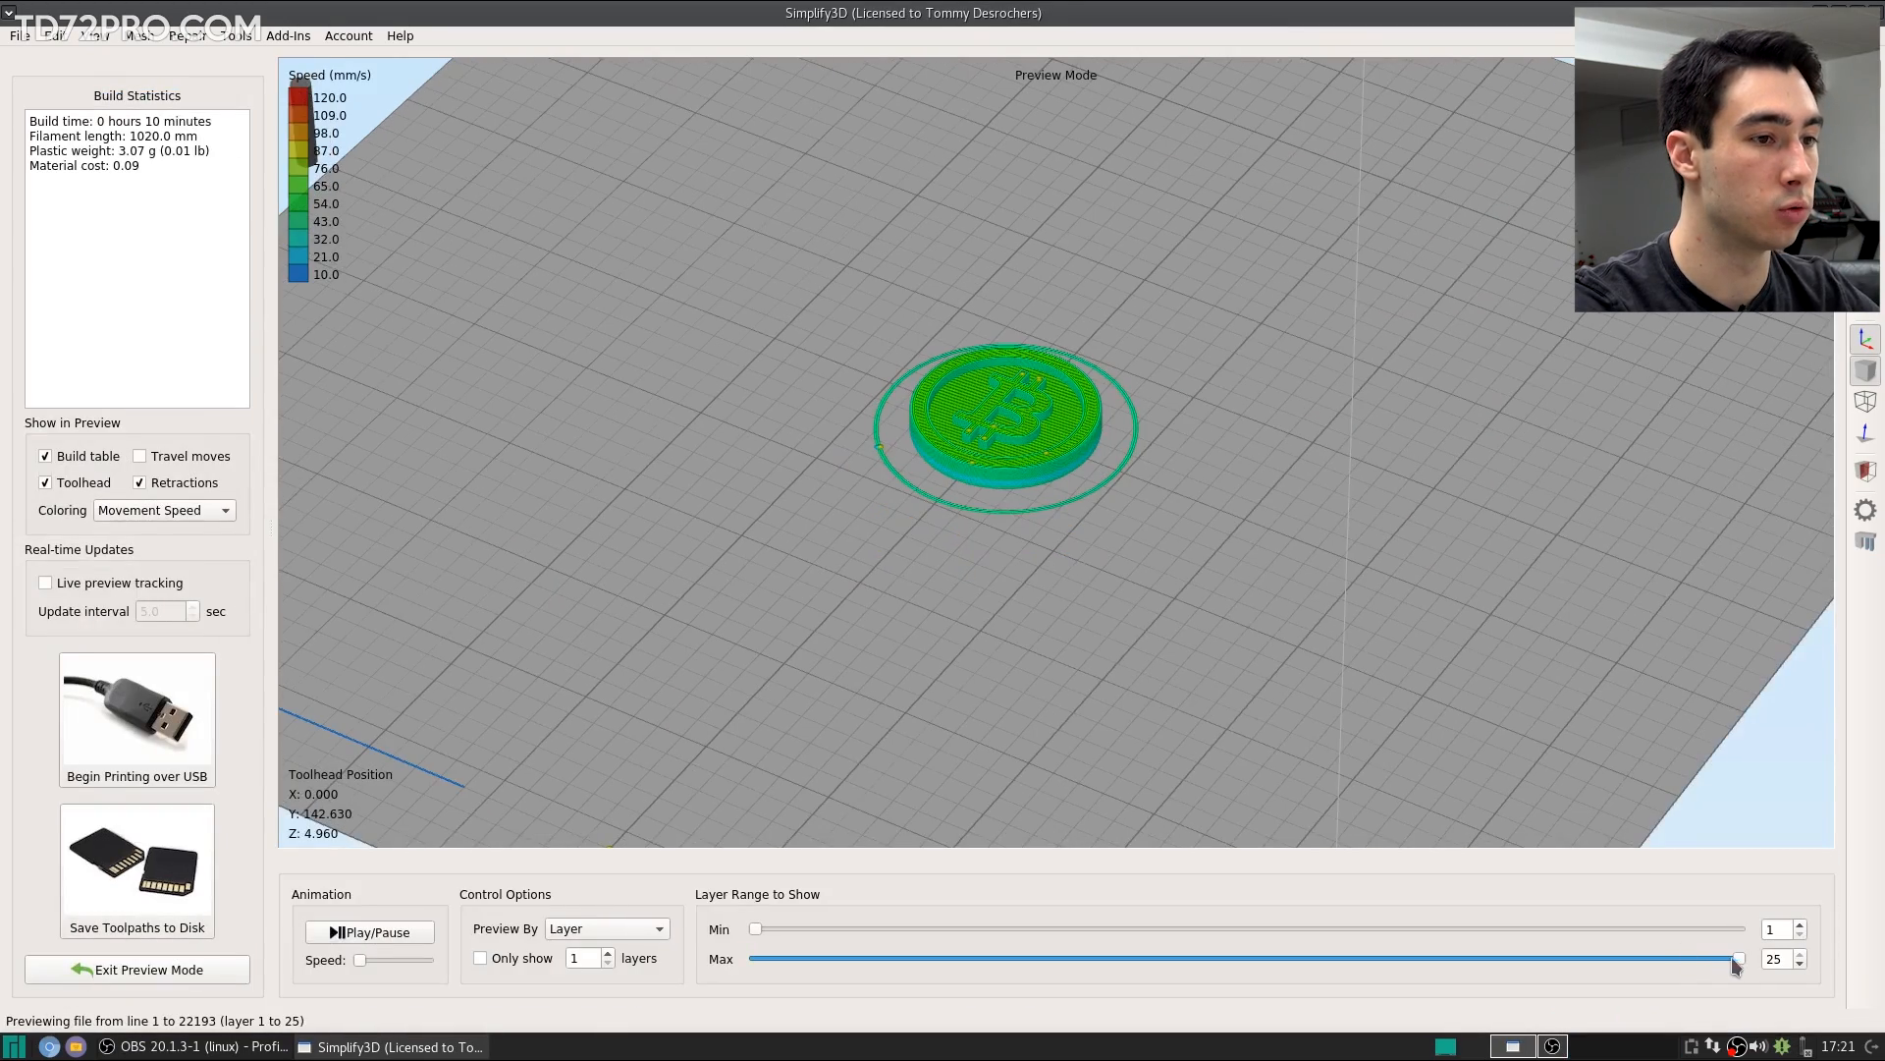
{"action": "left_click_drag", "start_coordinate": [1735, 957], "coordinate": [962, 958]}
{"action": "scroll", "coordinate": [835, 326], "scroll_direction": "up", "scroll_amount": 10}
{"action": "middle_click_drag", "start_coordinate": [835, 326], "coordinate": [936, 262]}
{"action": "left_click_drag", "start_coordinate": [936, 262], "coordinate": [909, 303]}
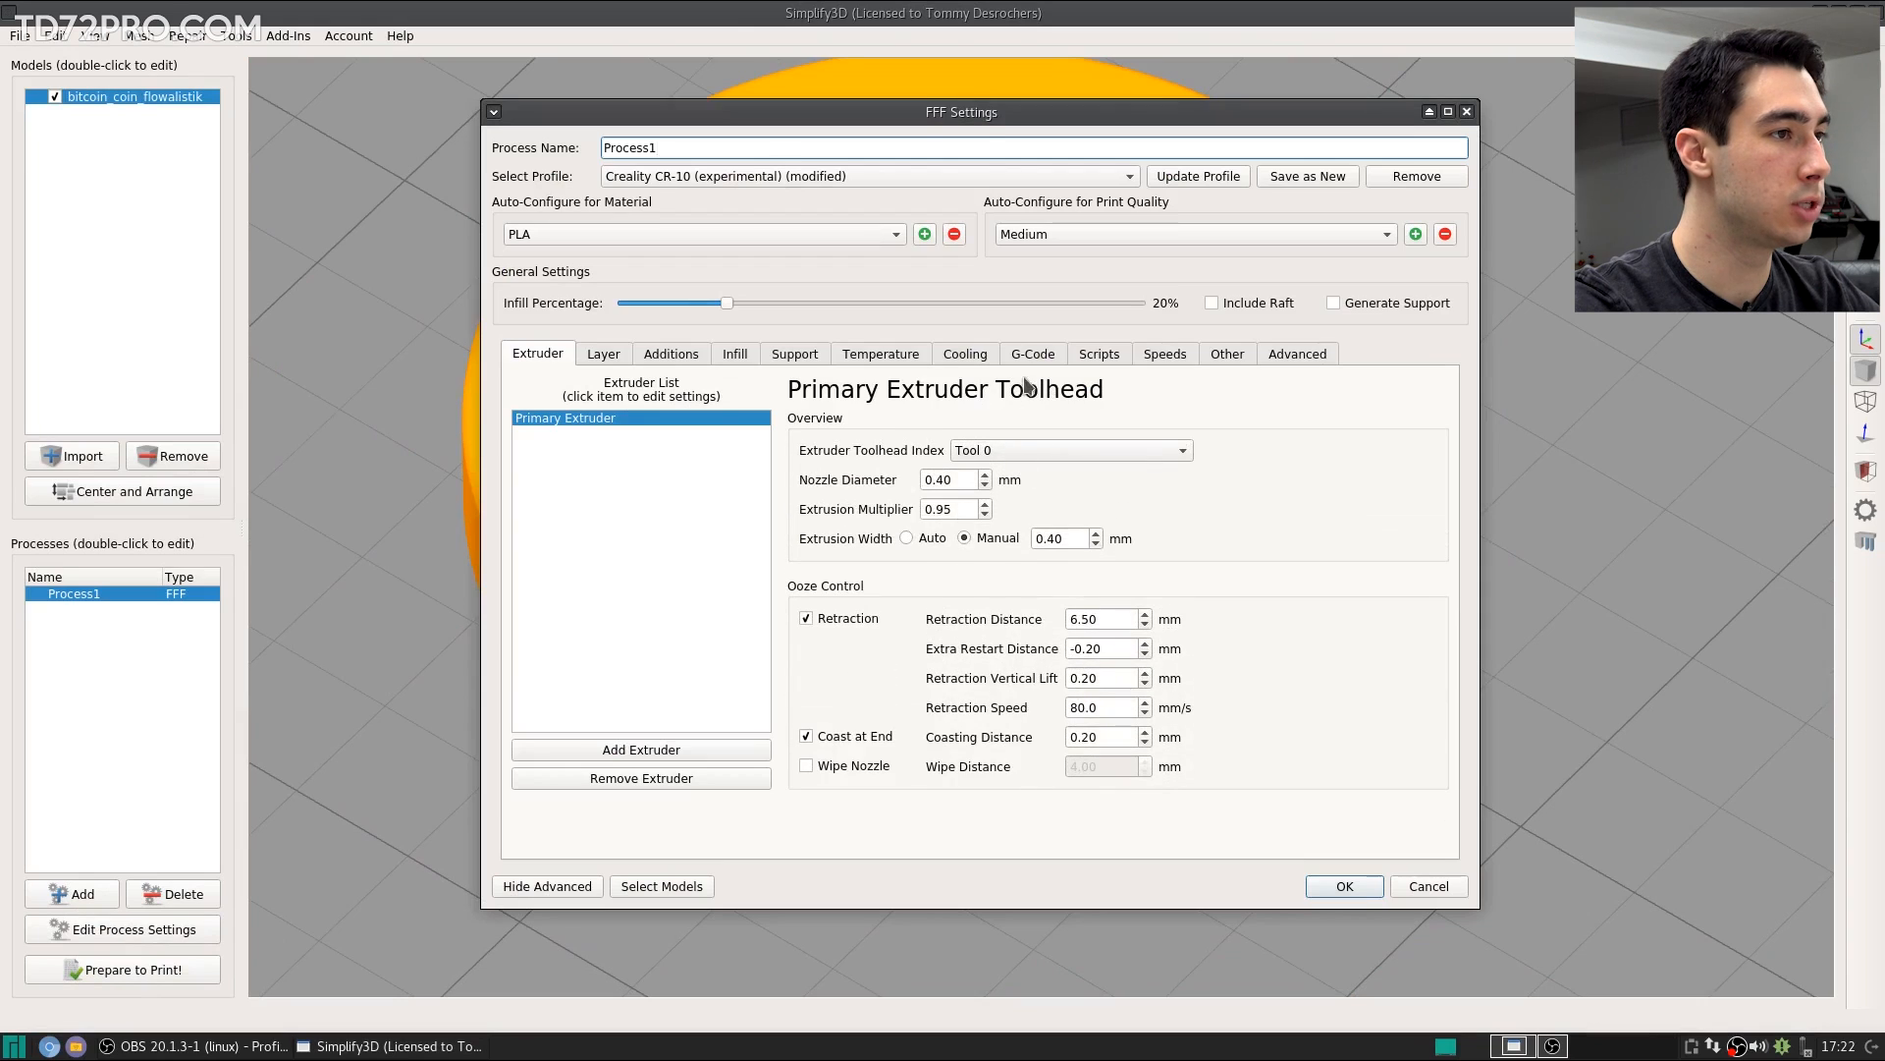
Step: Check the outline overlap in the infill settings again and inspect the coin's first four layers in the print preview
{"action": "left_click", "coordinate": [735, 355]}
{"action": "double_click", "coordinate": [834, 531]}
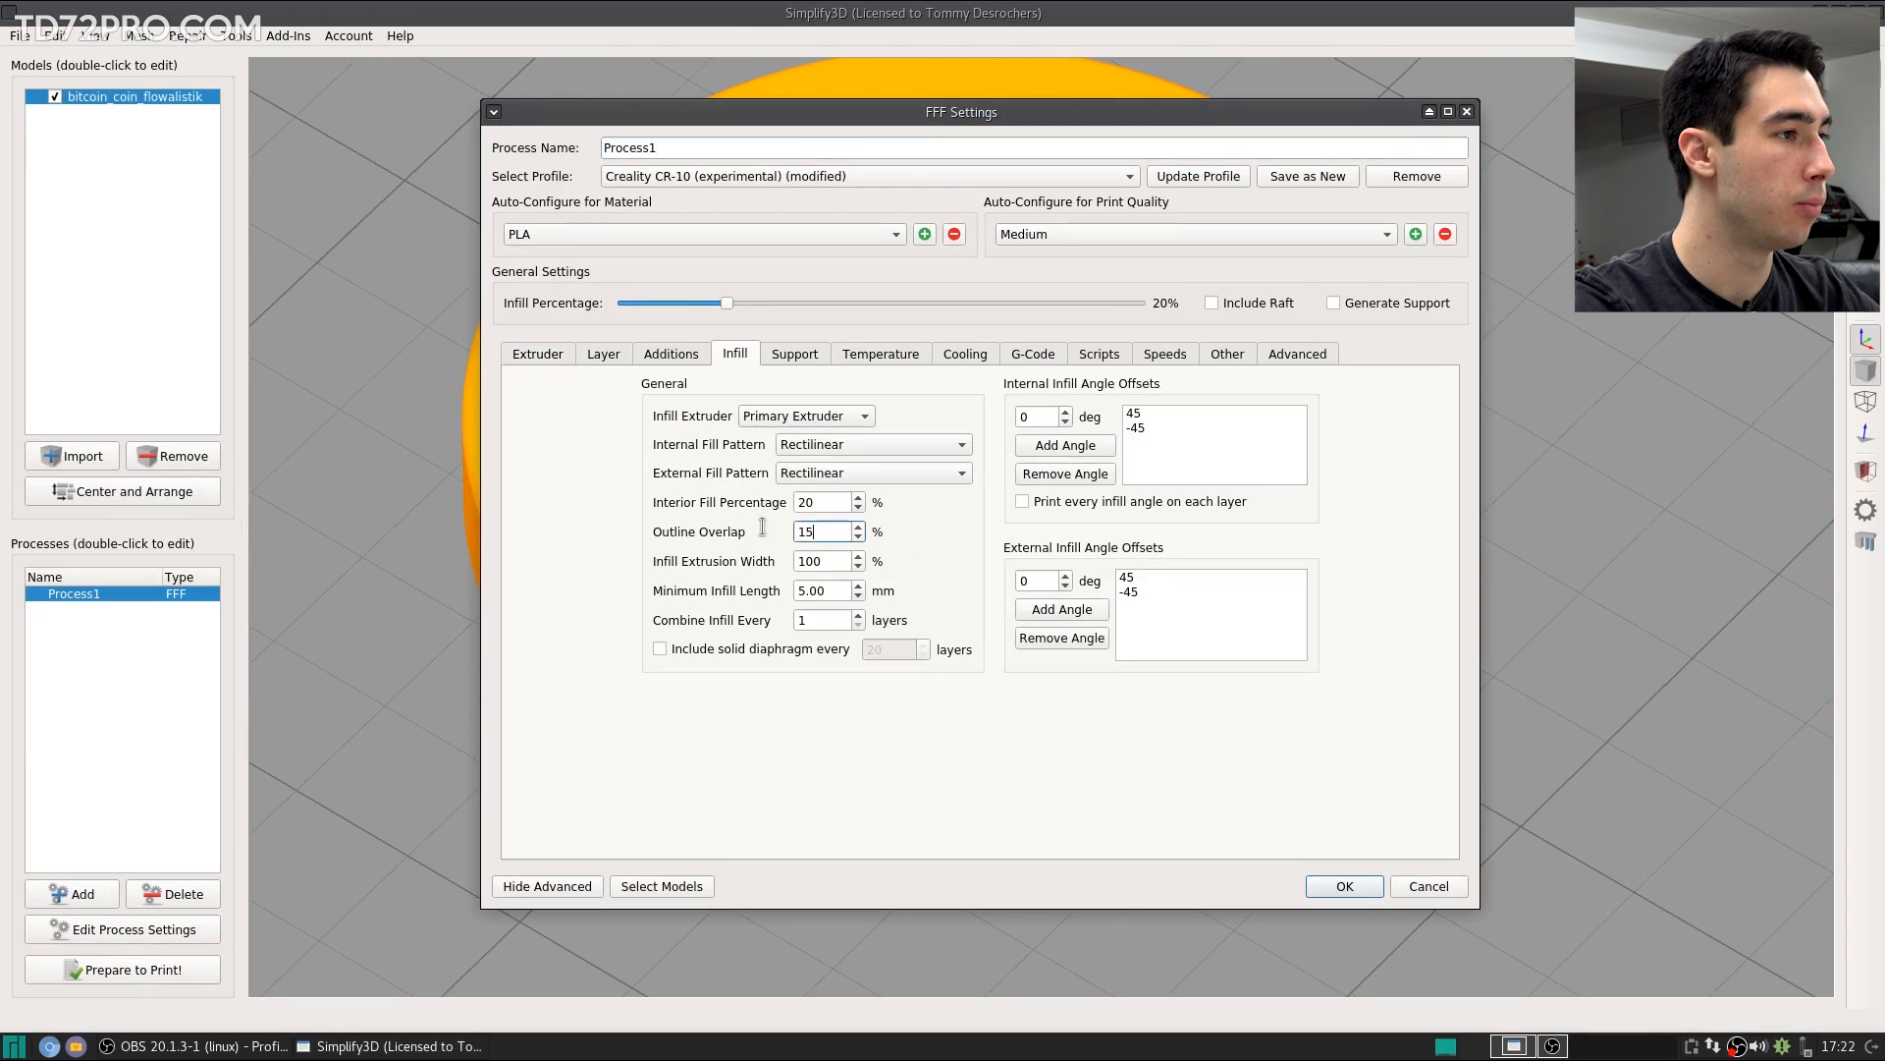
{"action": "key", "text": "Tab"}
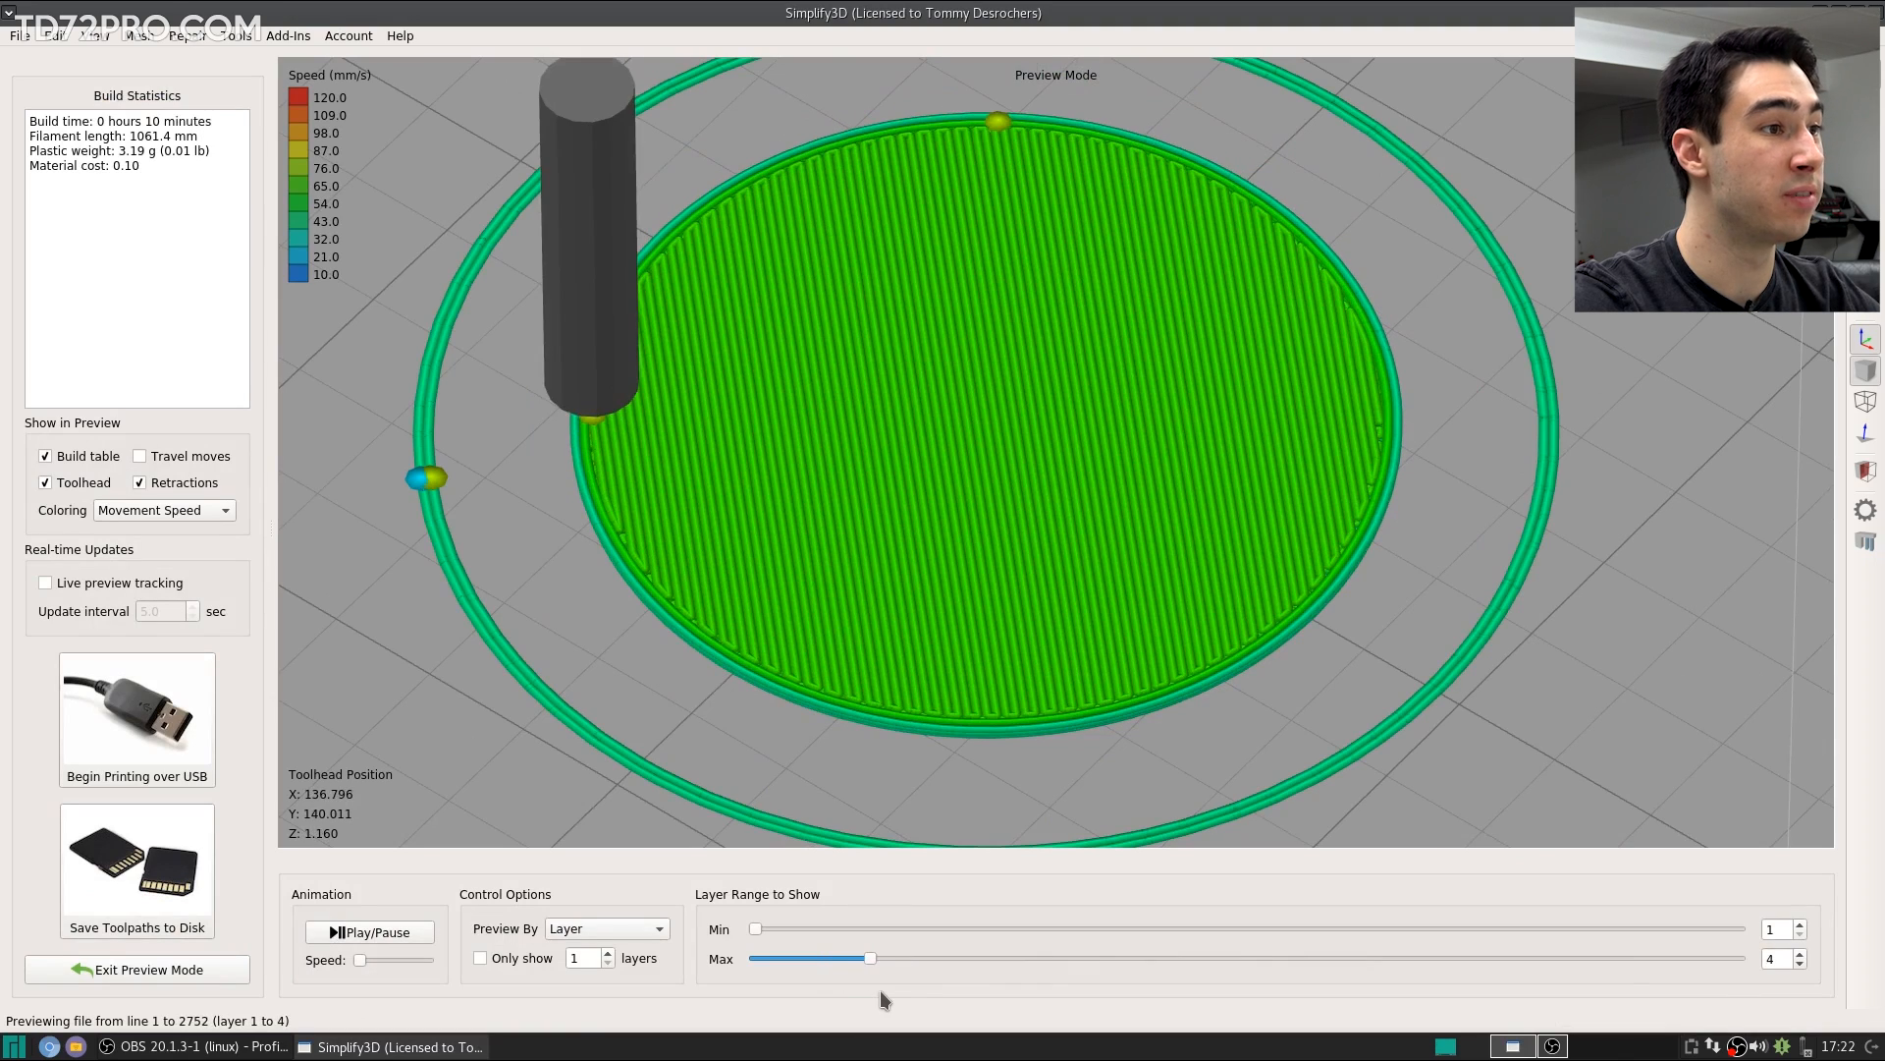
{"action": "left_click_drag", "start_coordinate": [880, 992], "coordinate": [911, 990]}
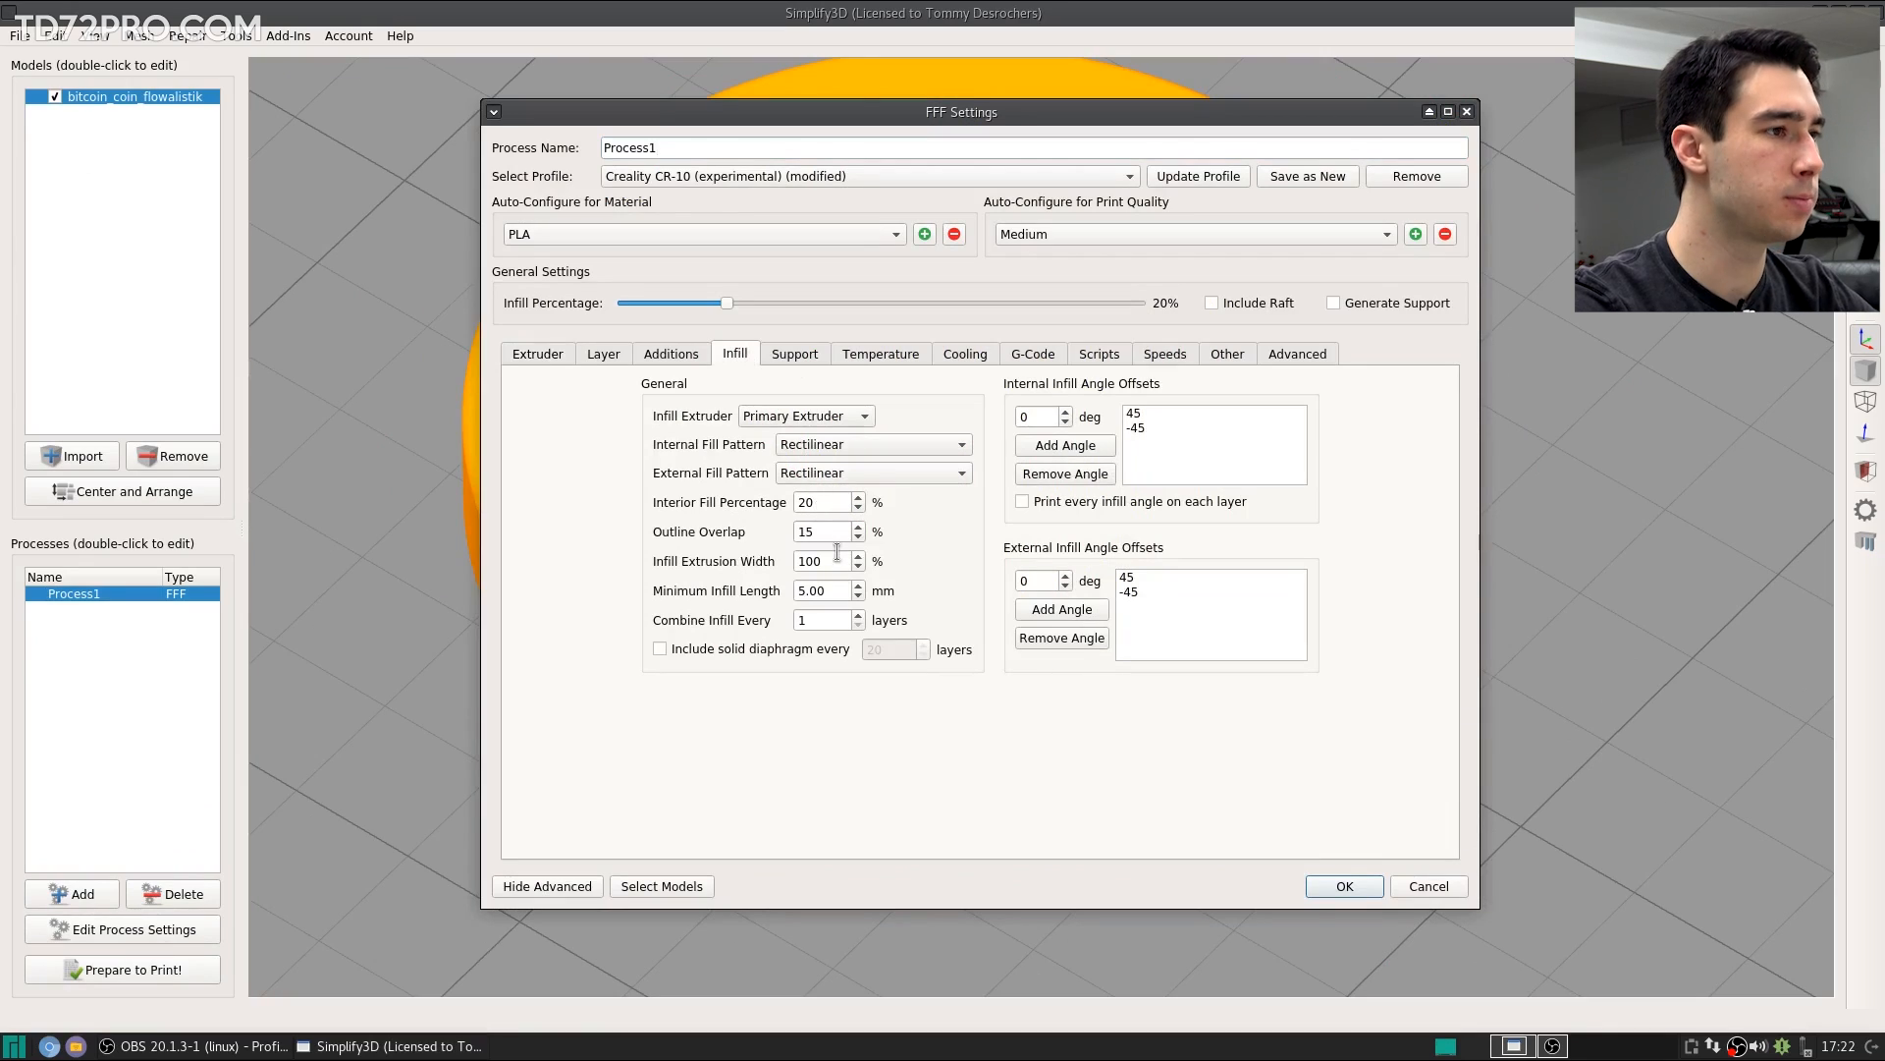
Step: Review the infill extrusion width, the support material settings and the primary extruder's temperature setpoint
{"action": "left_click", "coordinate": [830, 561]}
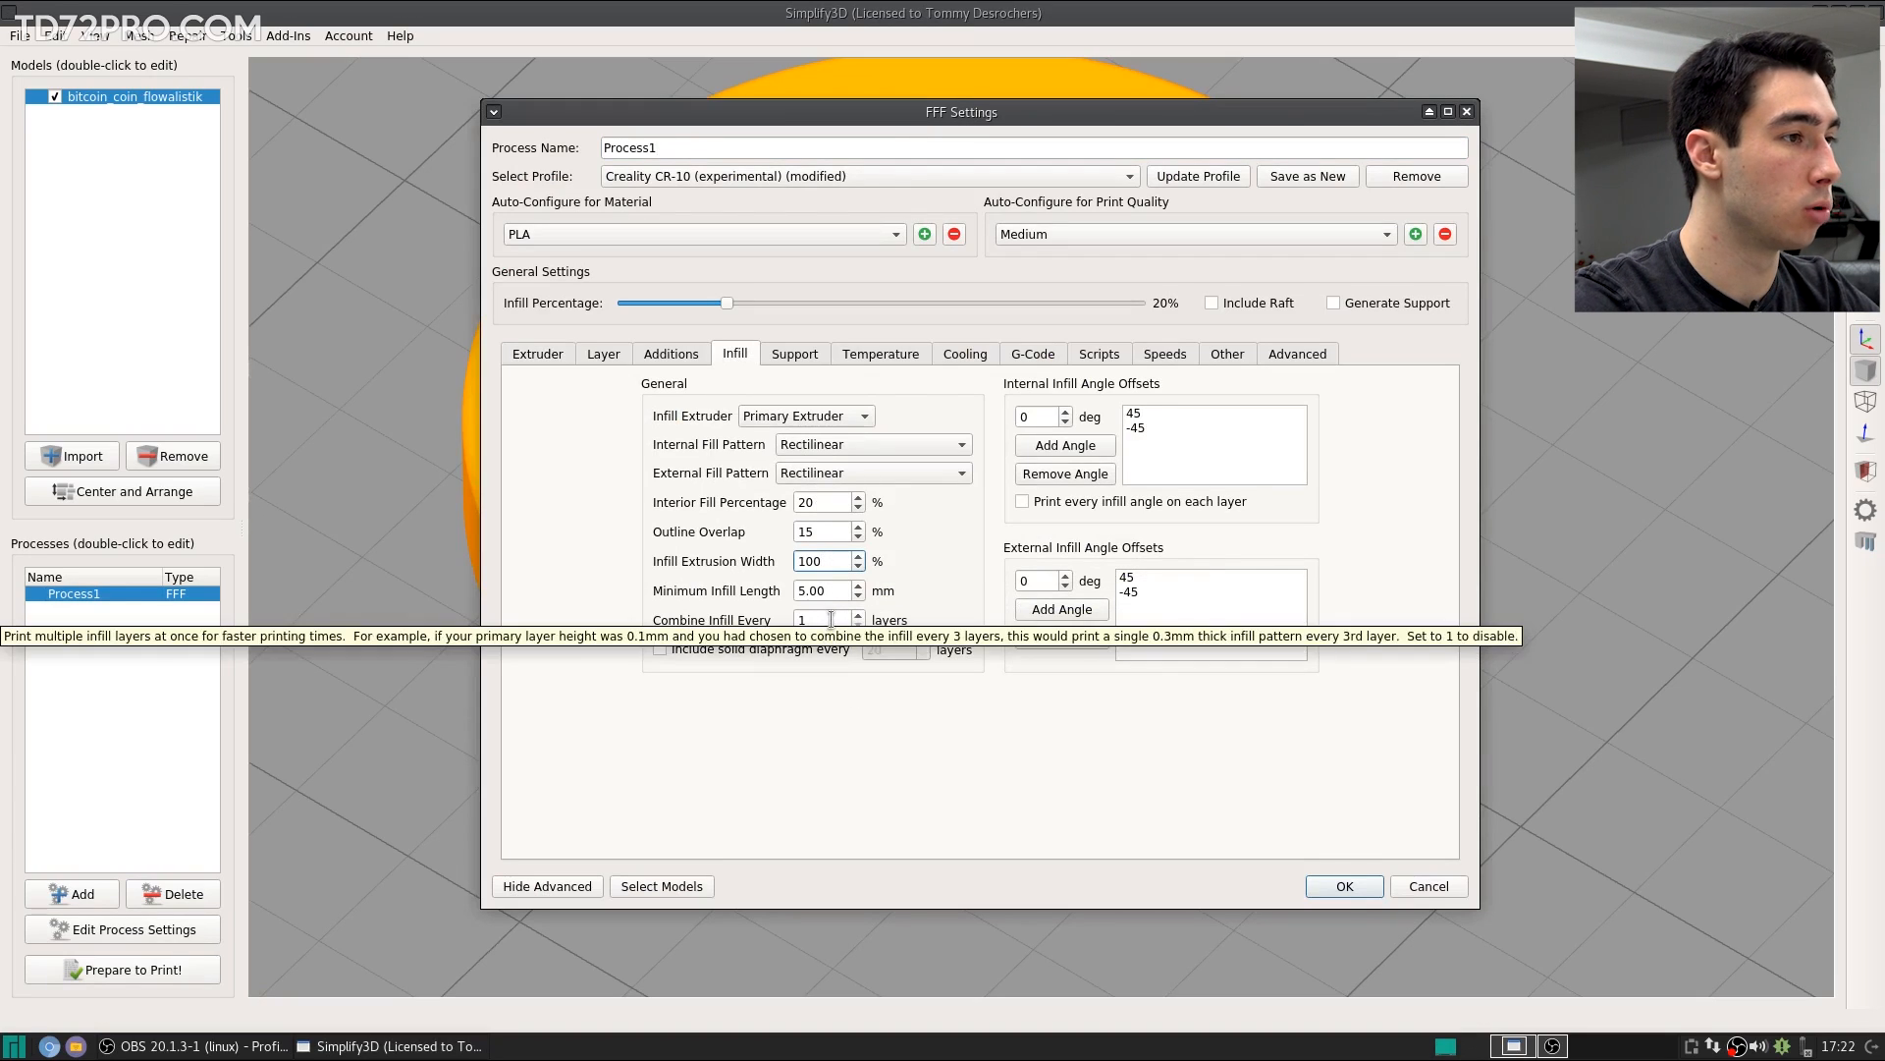
{"action": "left_click", "coordinate": [769, 358]}
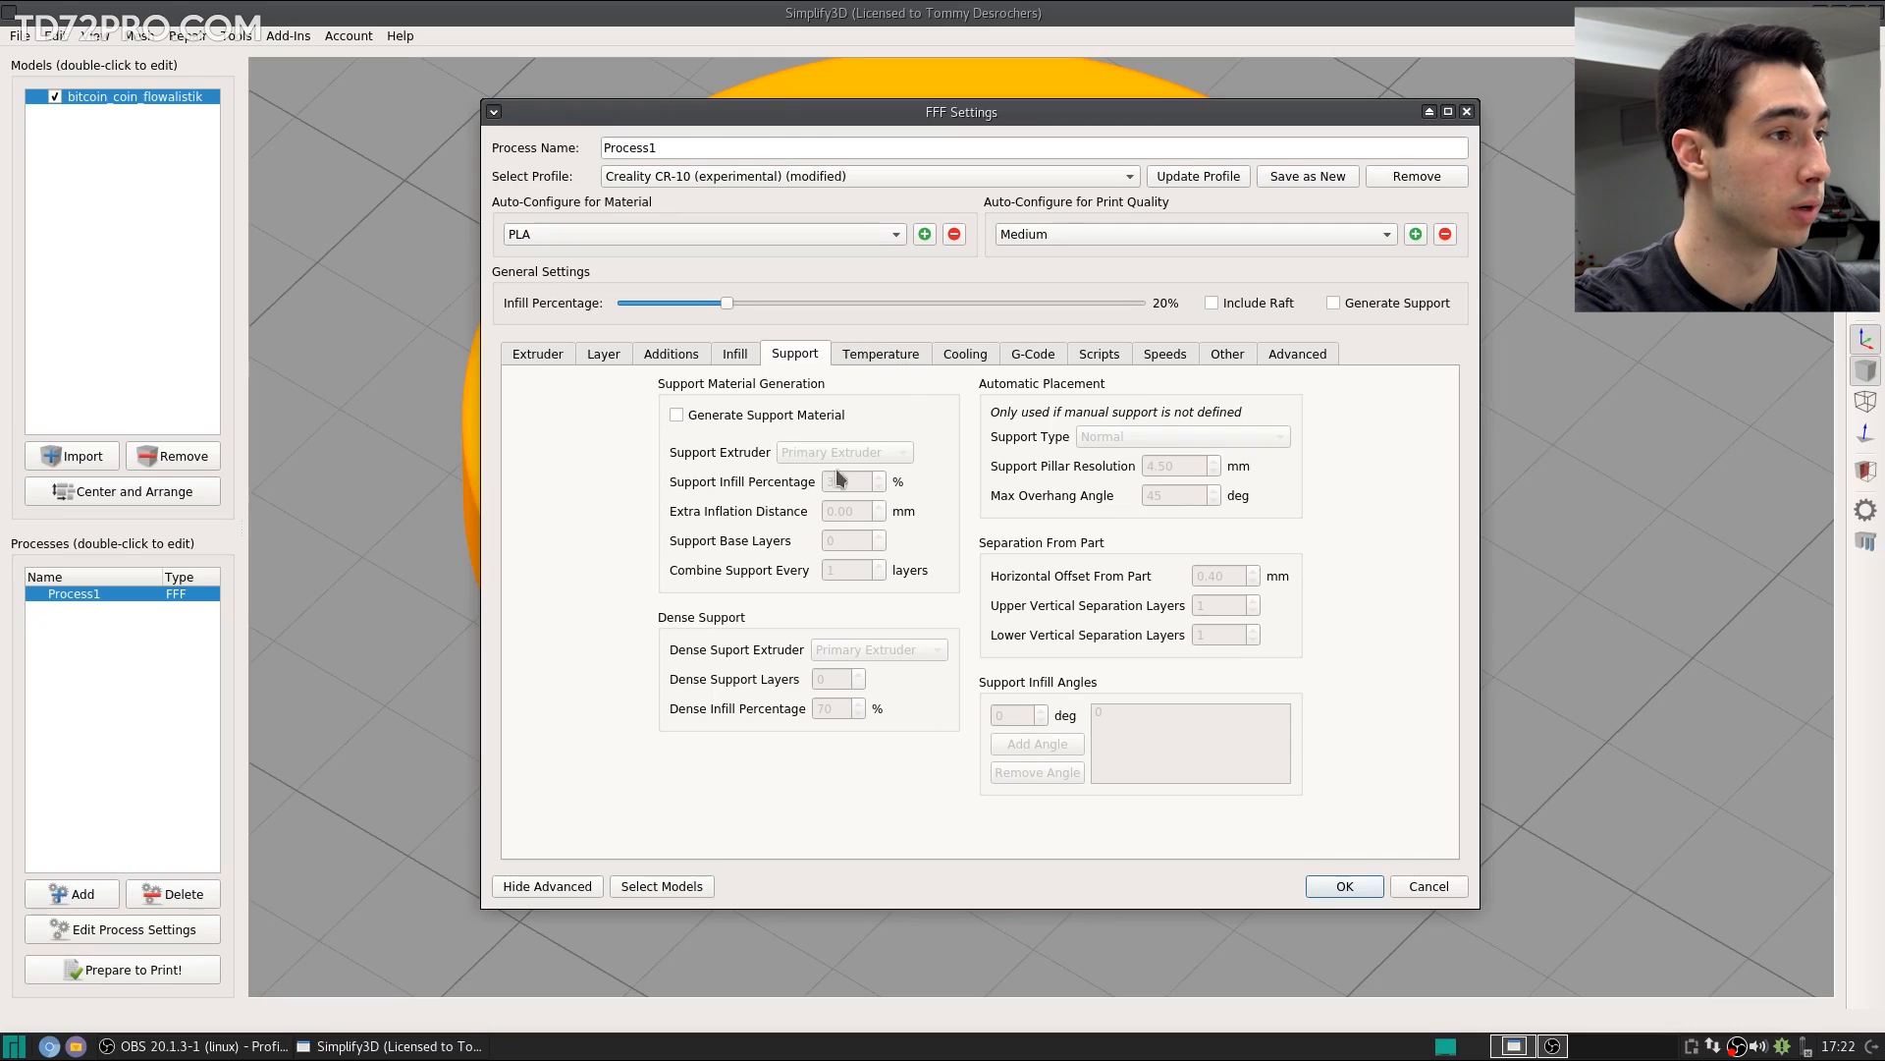
{"action": "left_click", "coordinate": [894, 355]}
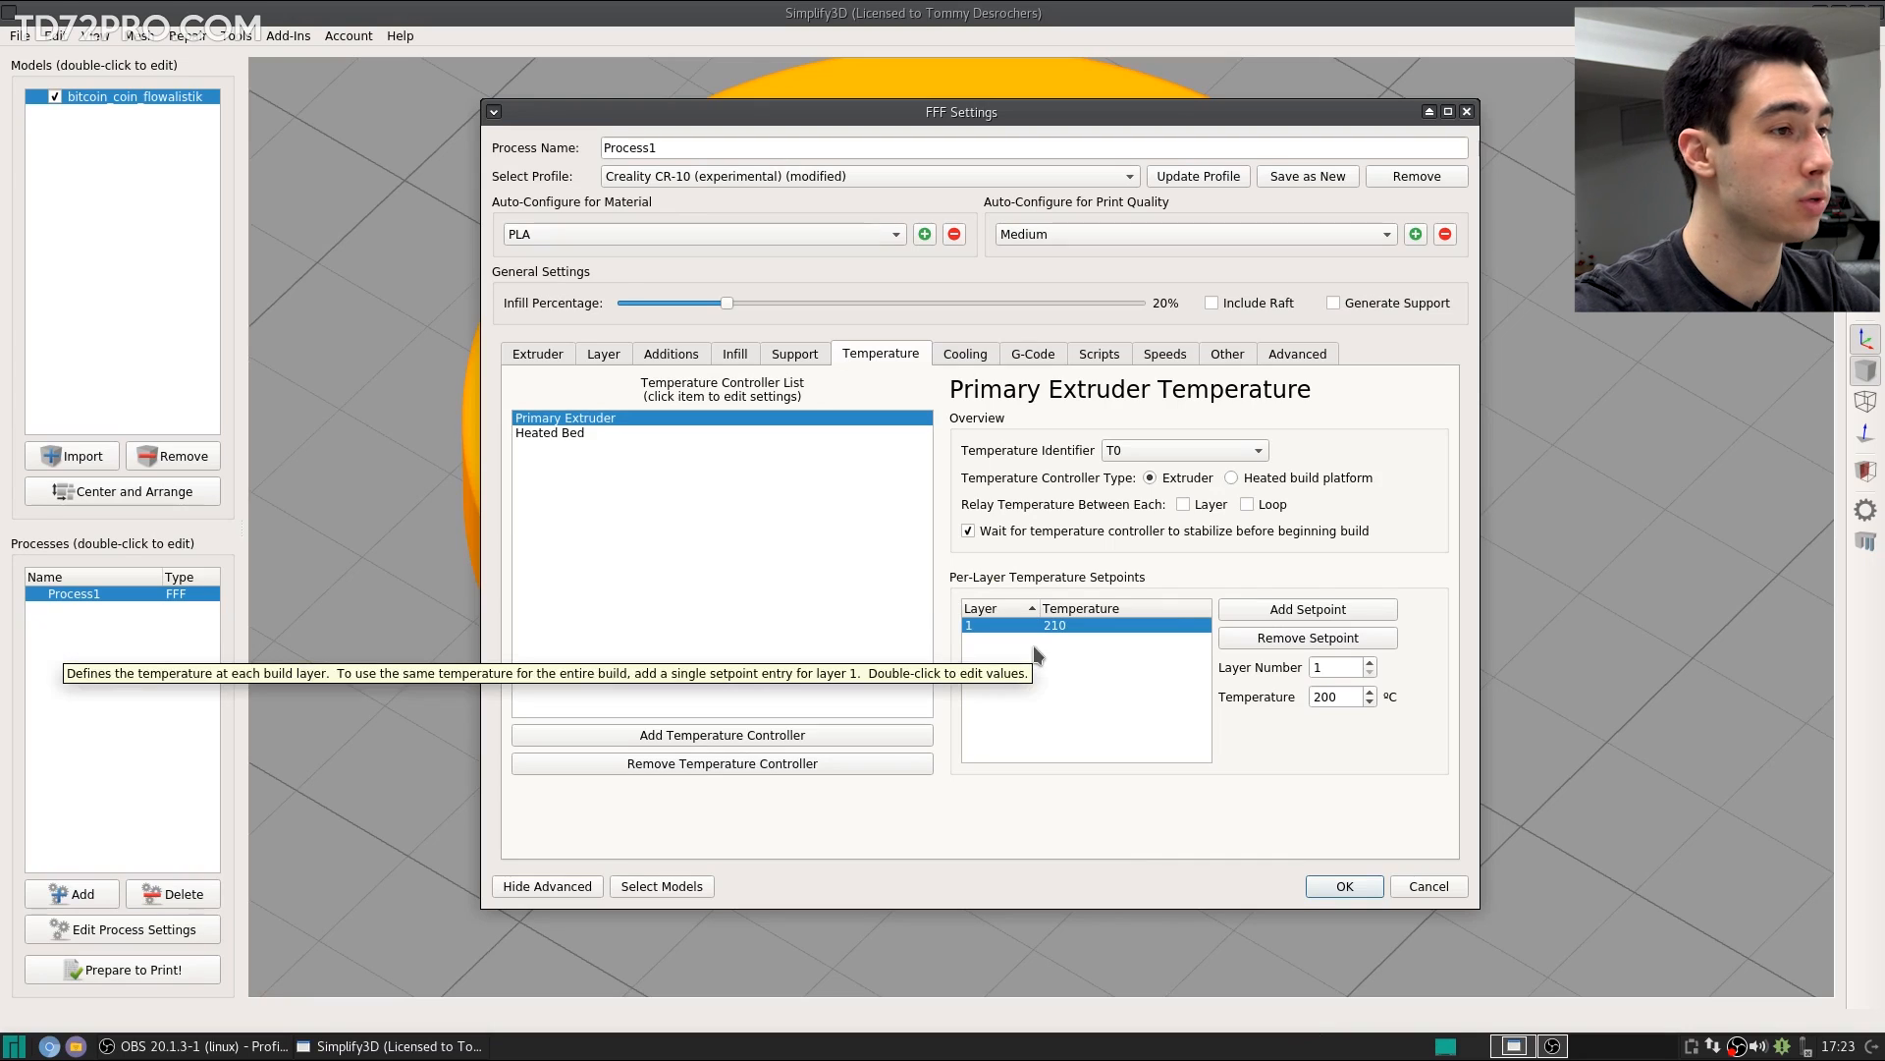
Step: Add a heated bed temperature setpoint of 50 °C at layer 10 as a trial and remove it again
{"action": "left_click", "coordinate": [649, 433]}
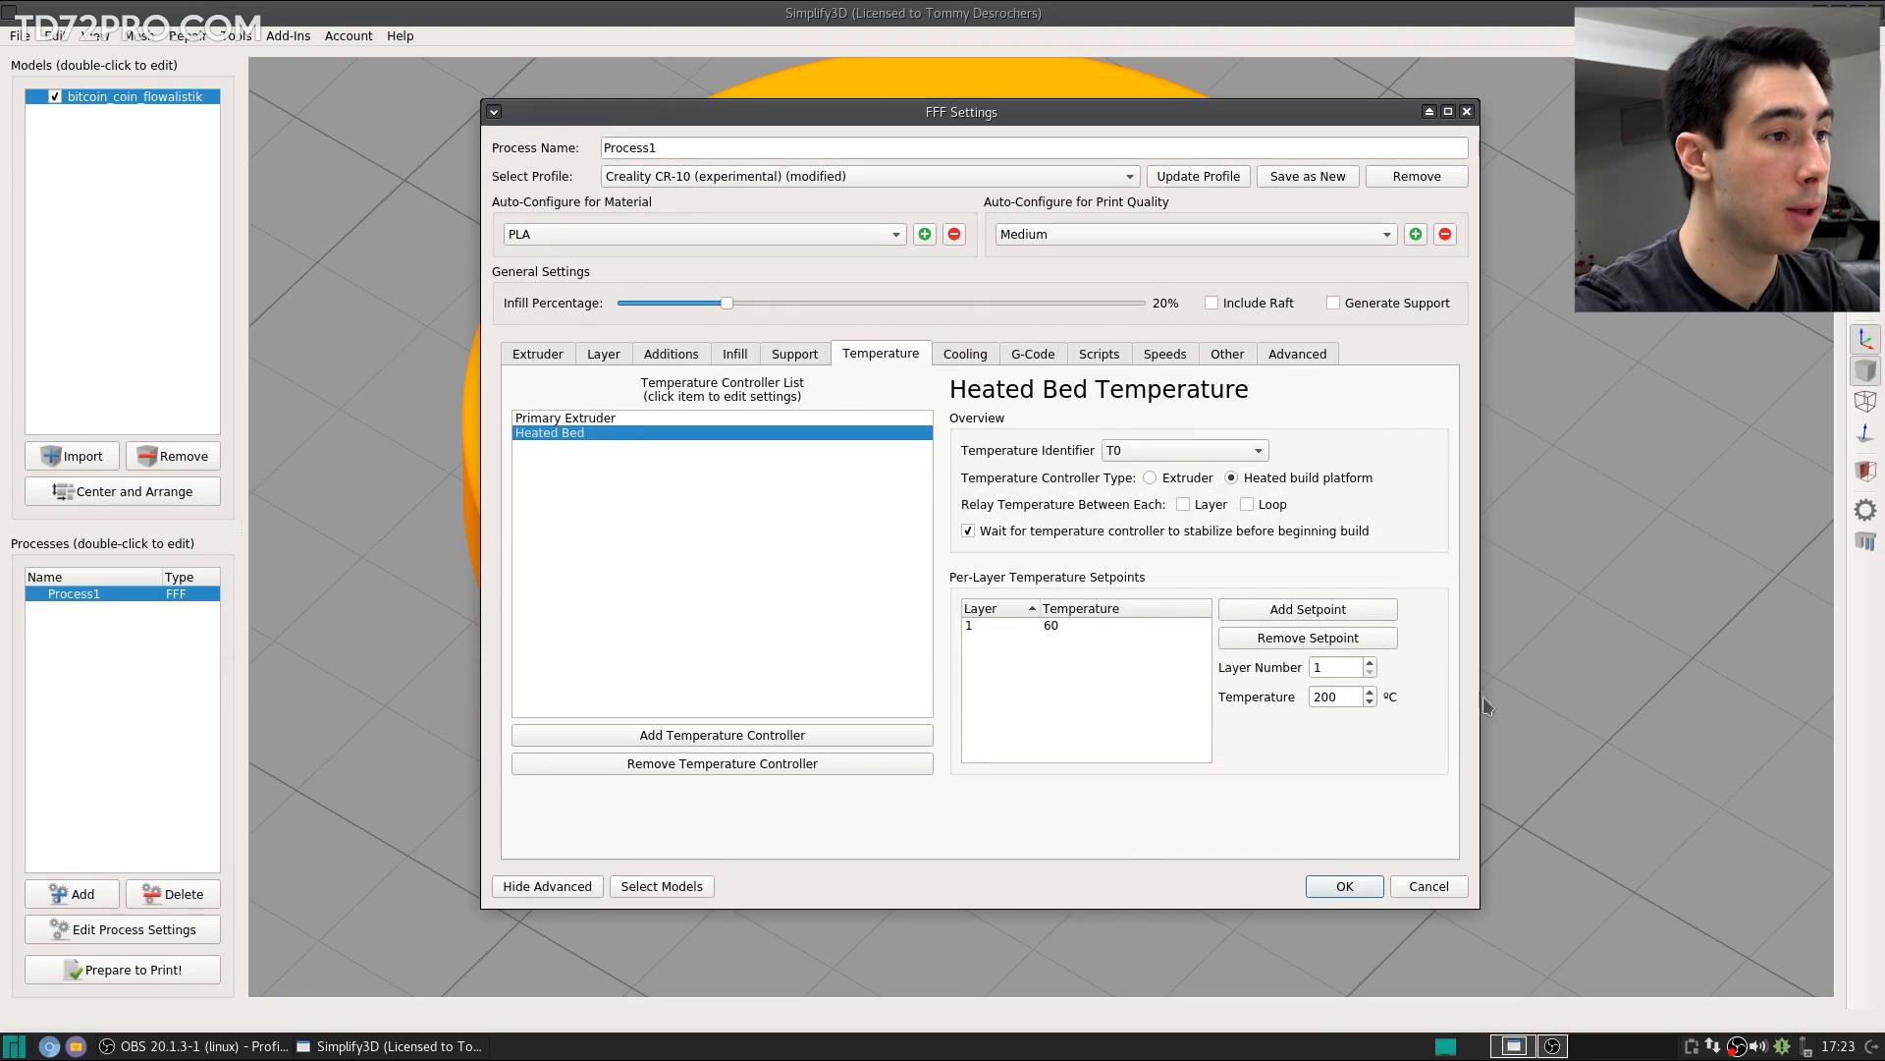
{"action": "double_click", "coordinate": [1336, 667]}
{"action": "double_click", "coordinate": [1344, 696]}
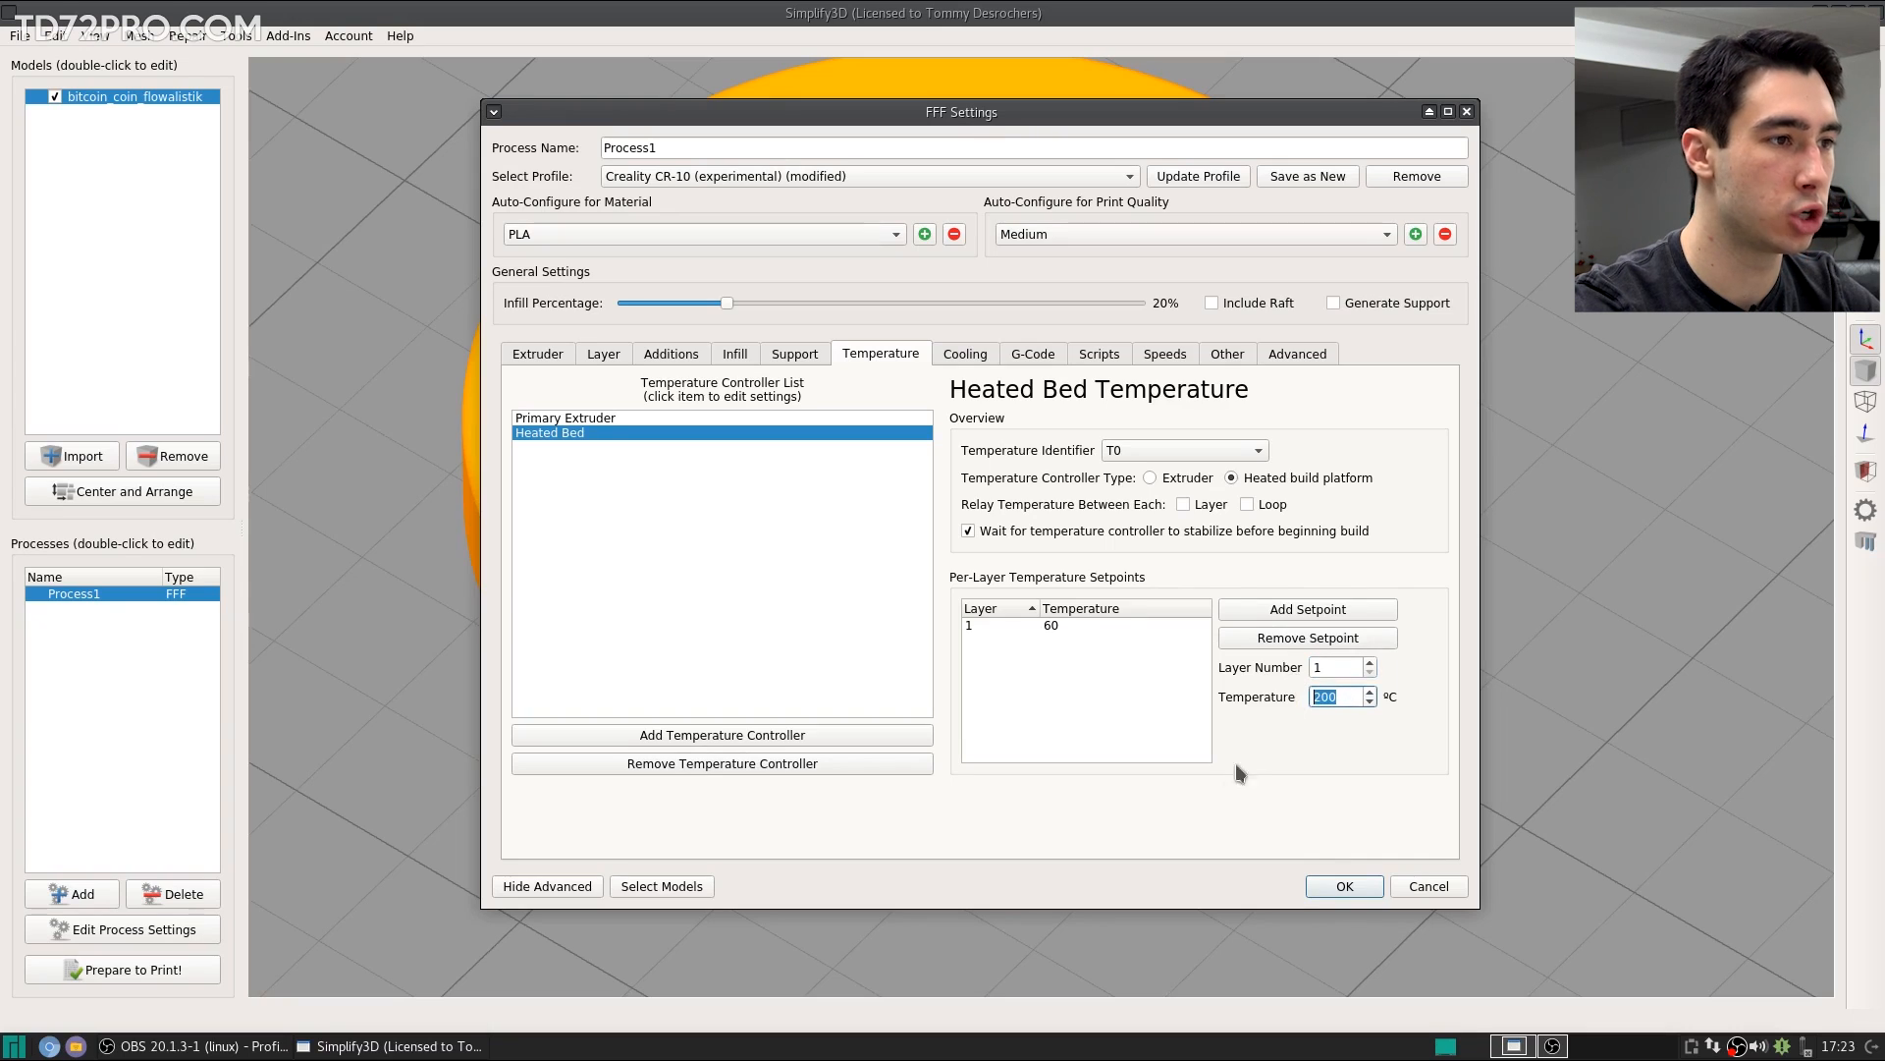
{"action": "key", "text": "shift+Tab"}
{"action": "type", "text": "10"}
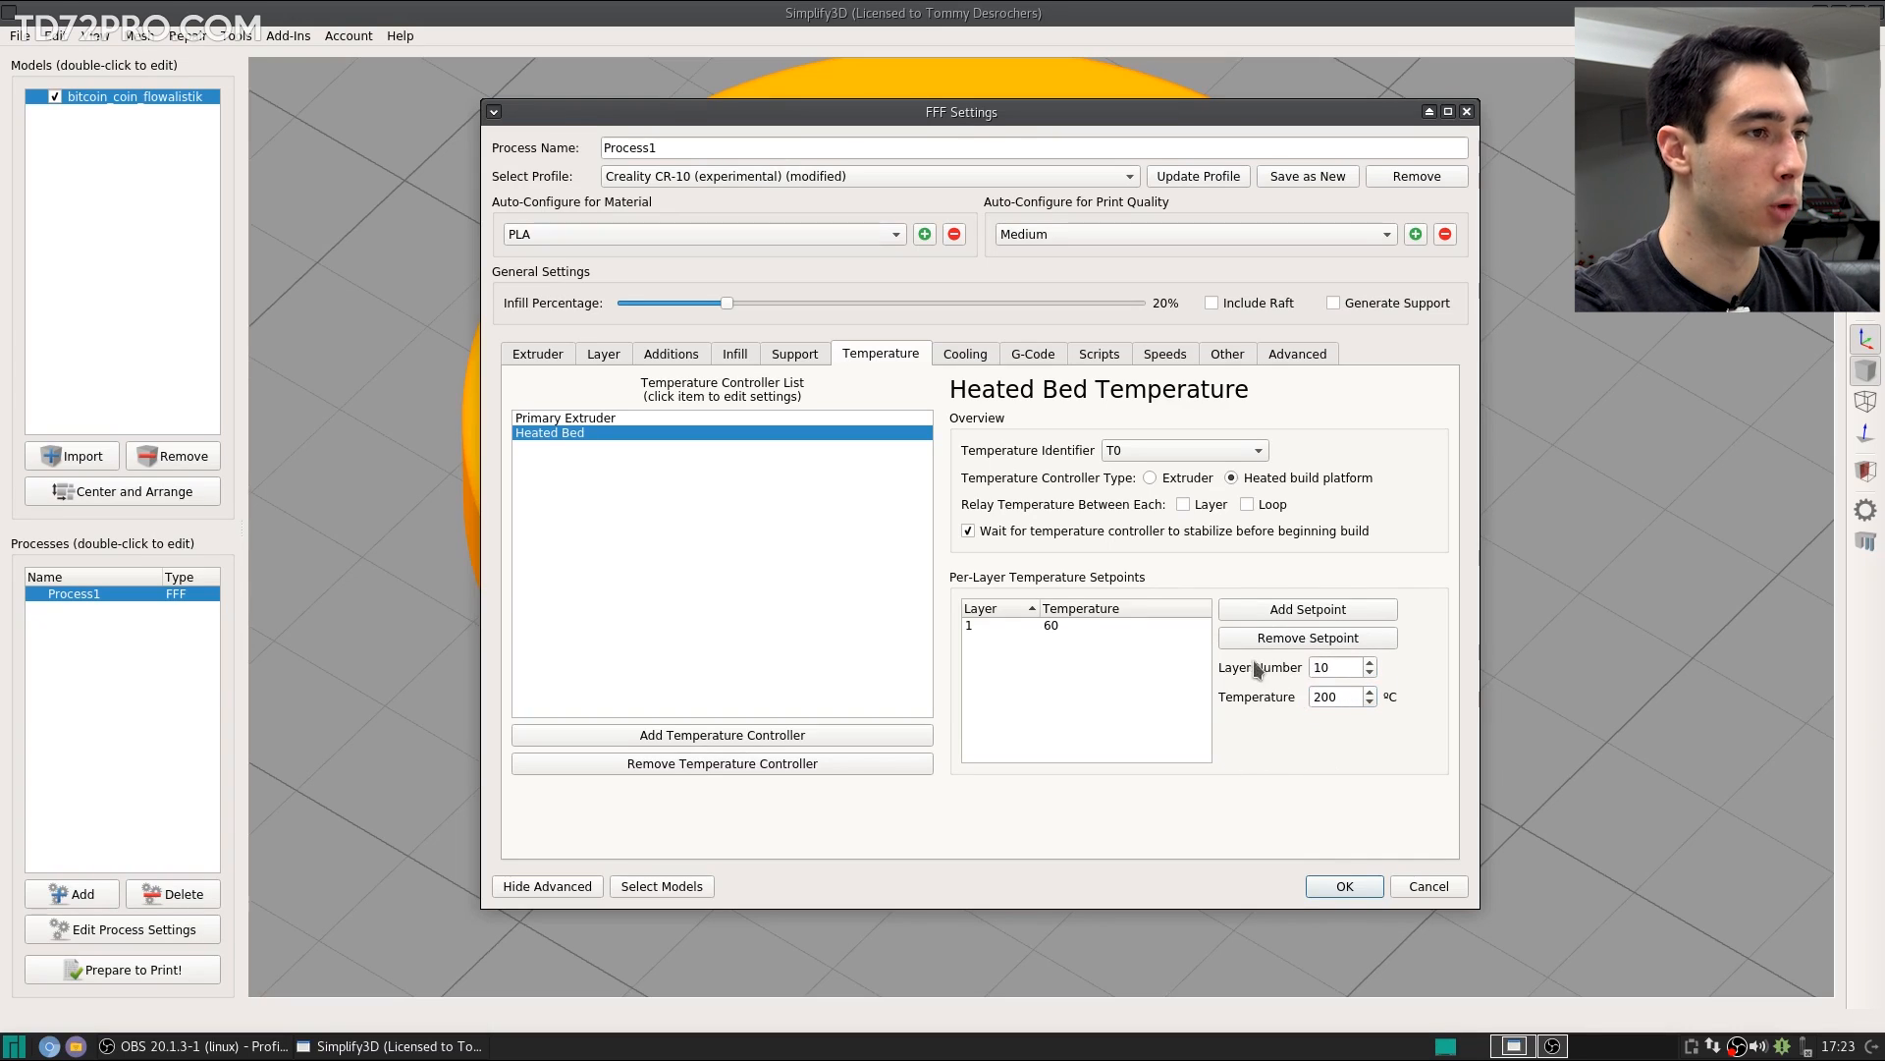
{"action": "double_click", "coordinate": [1341, 696]}
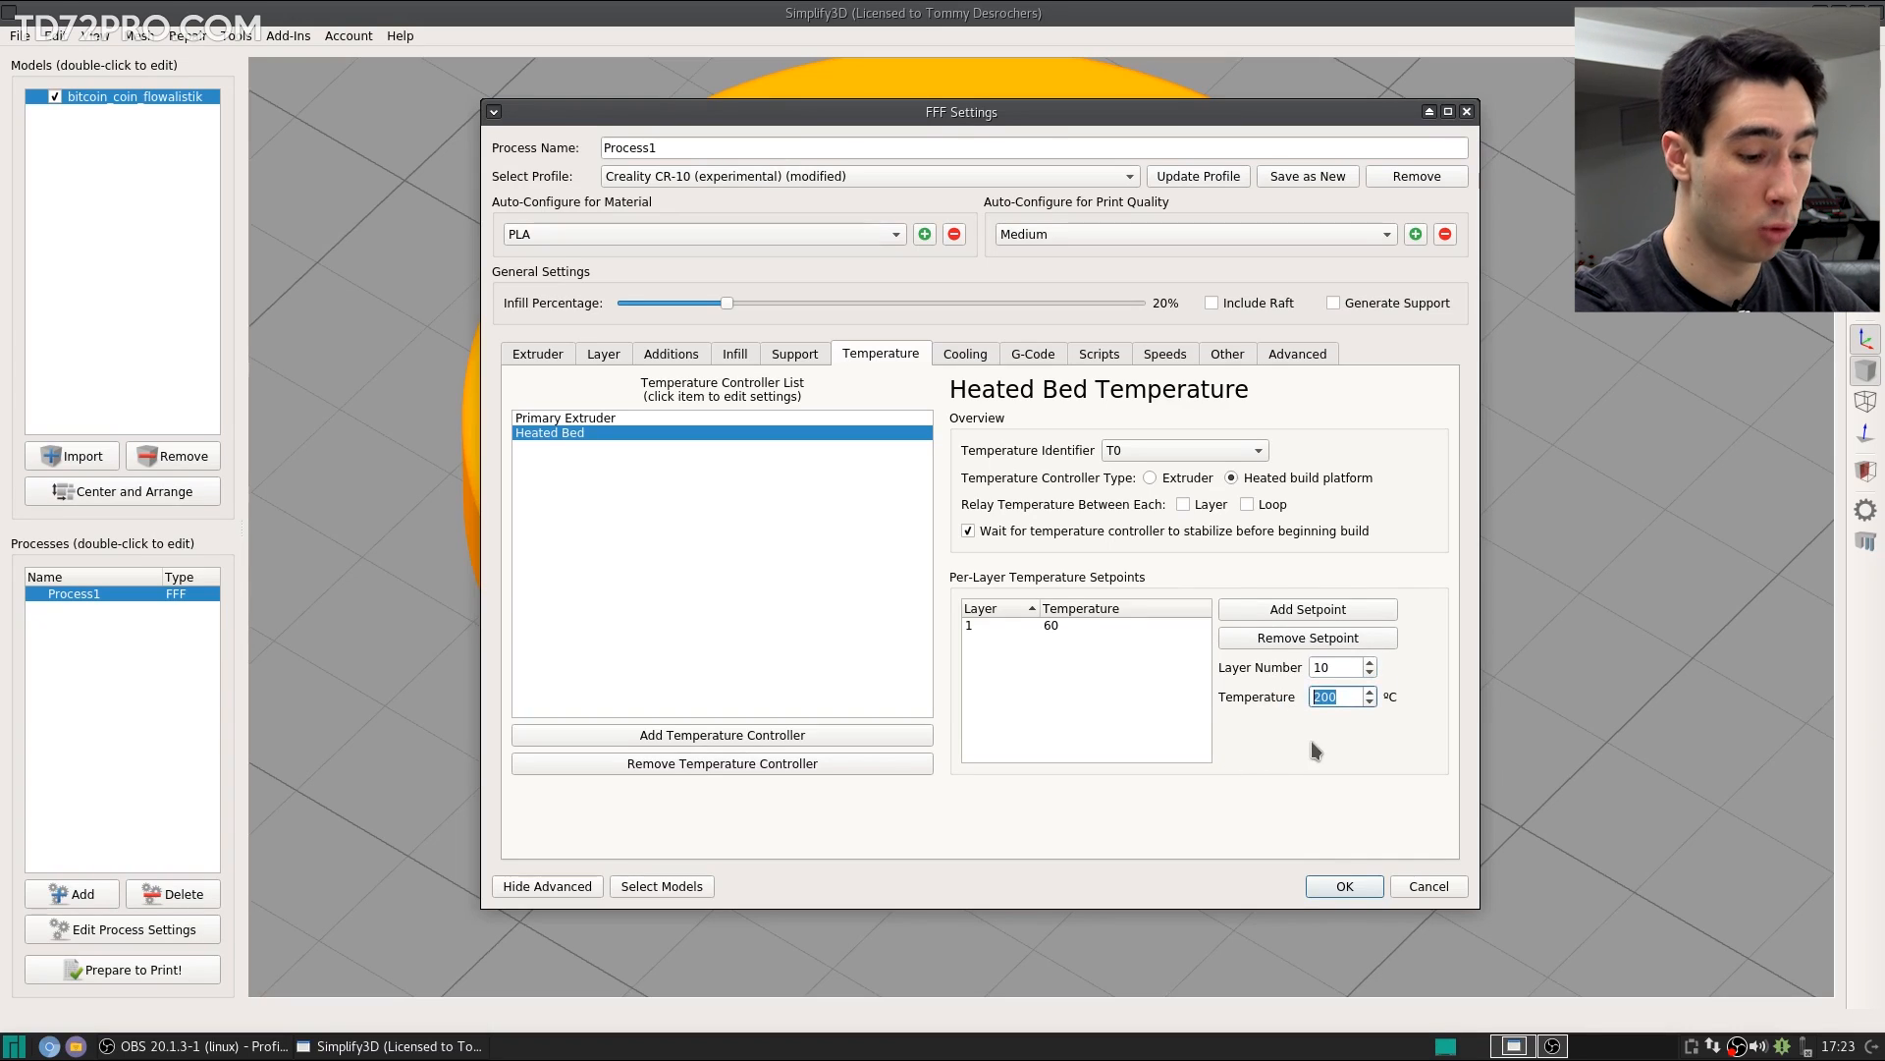
{"action": "type", "text": "50"}
{"action": "left_click", "coordinate": [1328, 609]}
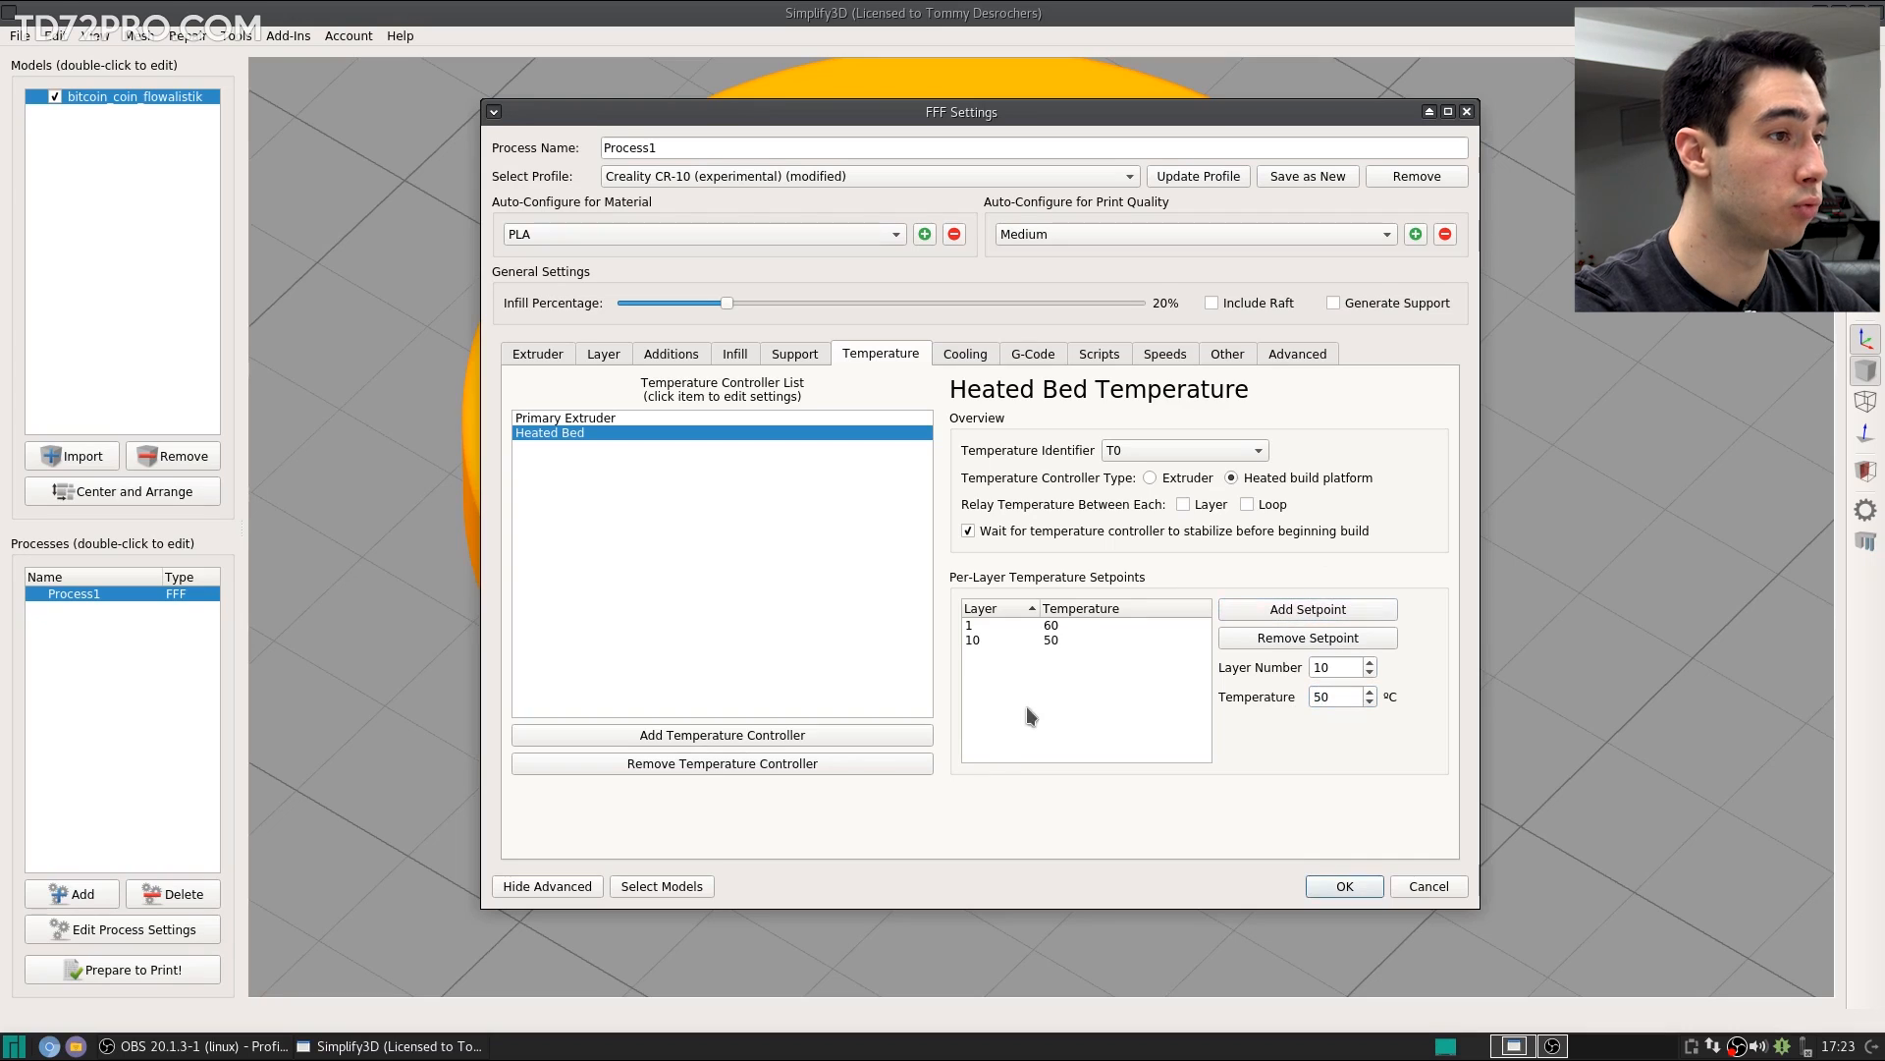
{"action": "left_click", "coordinate": [1031, 639]}
{"action": "left_click", "coordinate": [1346, 639]}
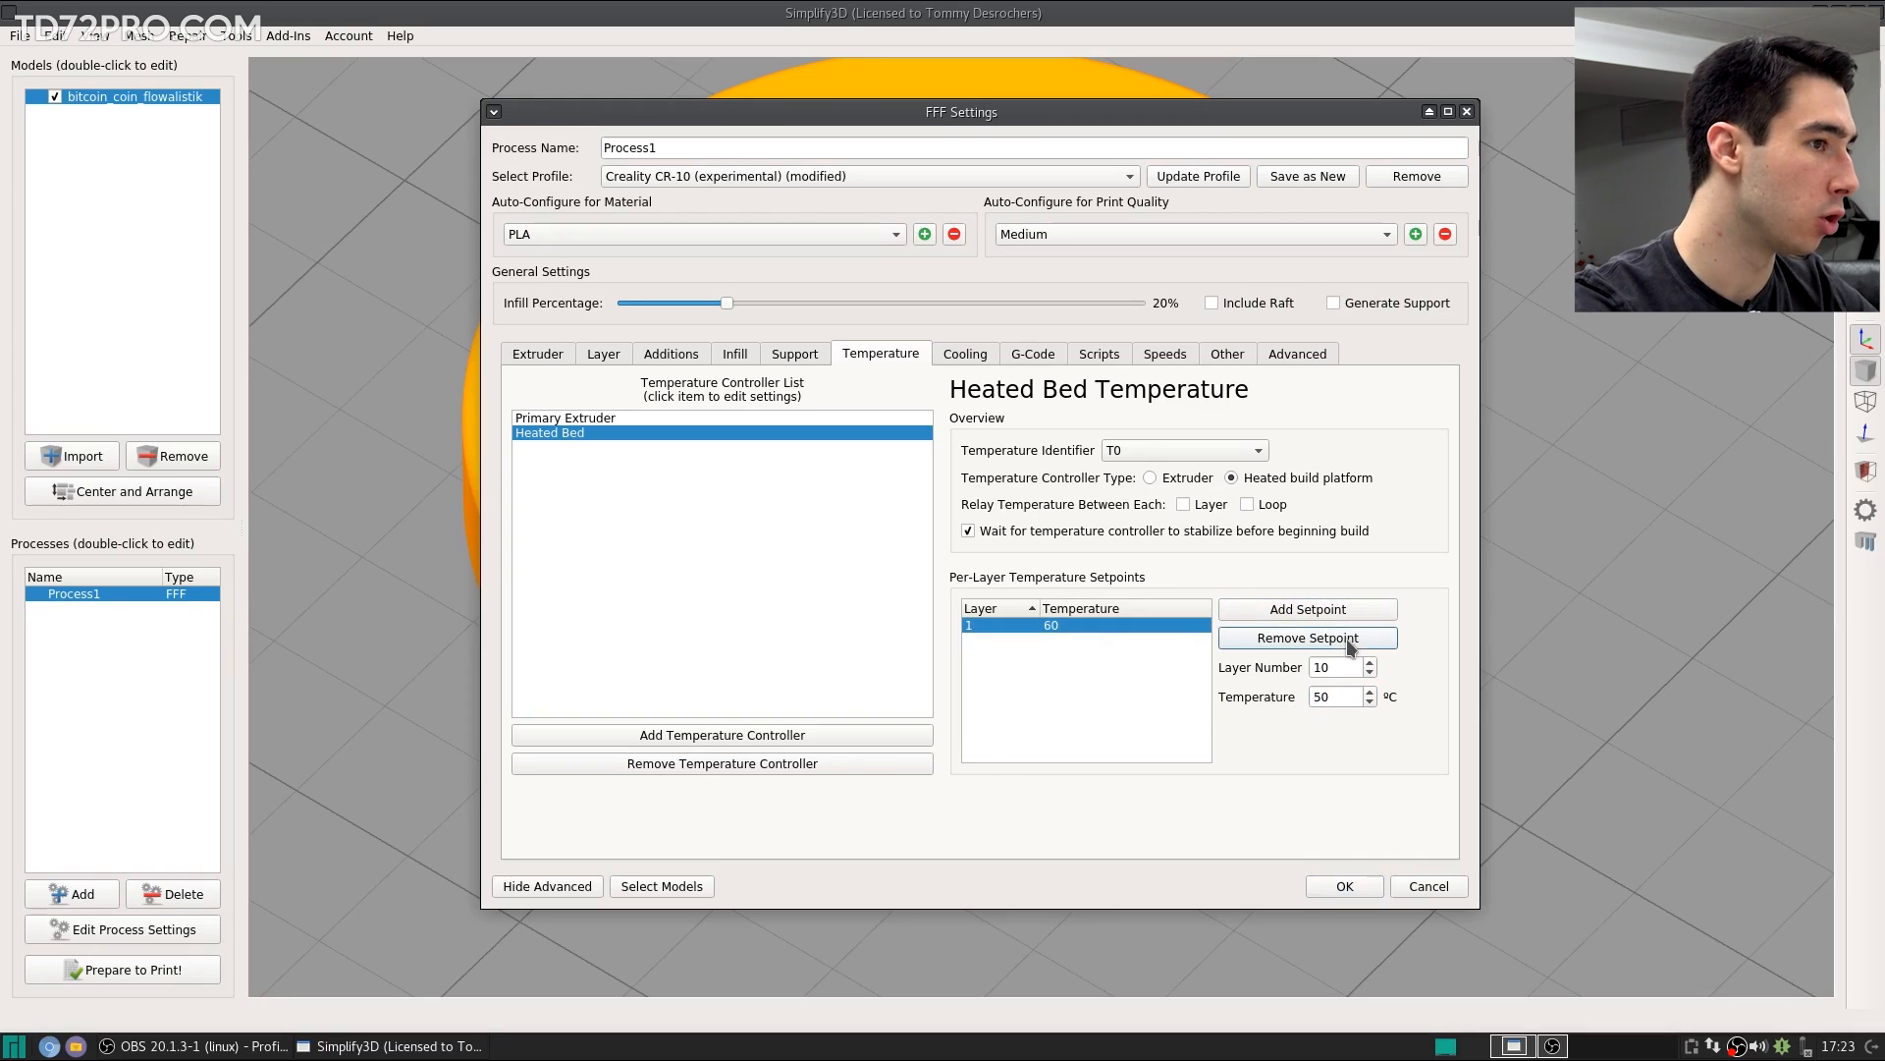
Step: Recheck the primary extruder's temperature settings and show the process's cooling settings with the per-layer fan controls
{"action": "left_click", "coordinate": [648, 418]}
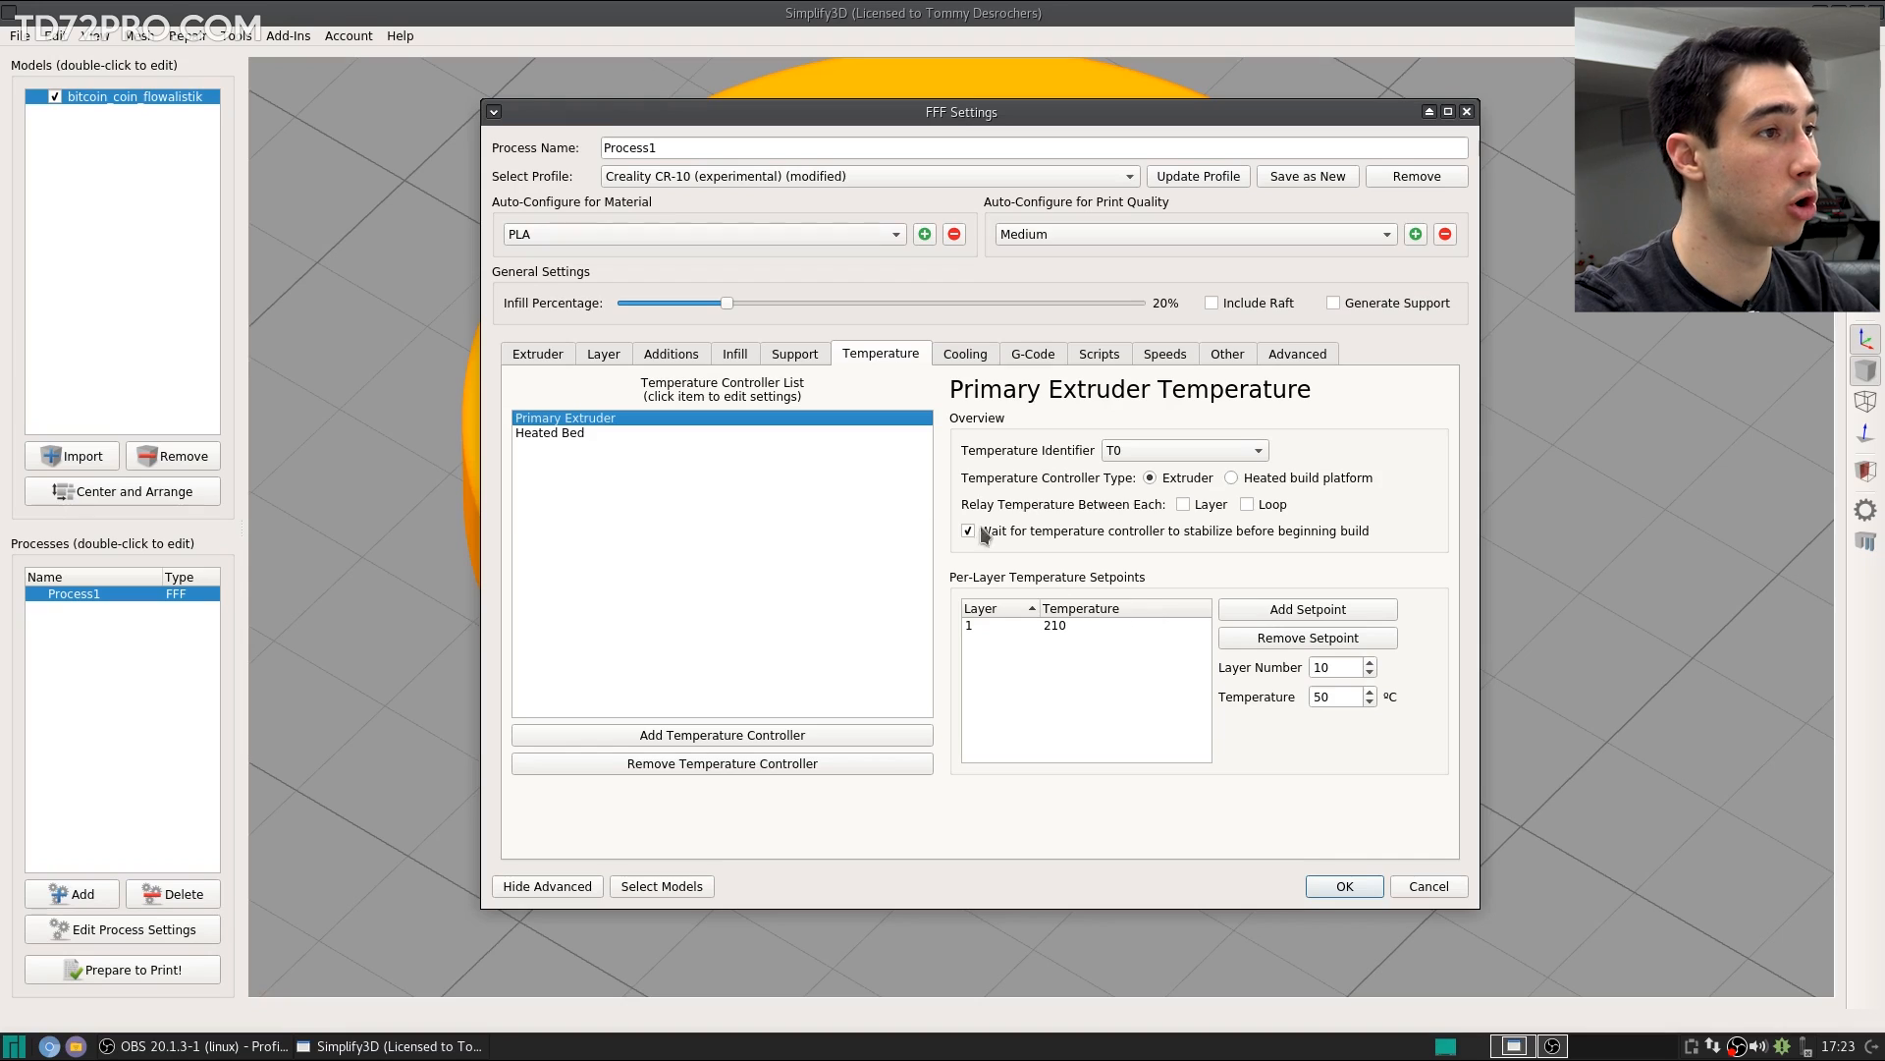
{"action": "left_click", "coordinate": [961, 355]}
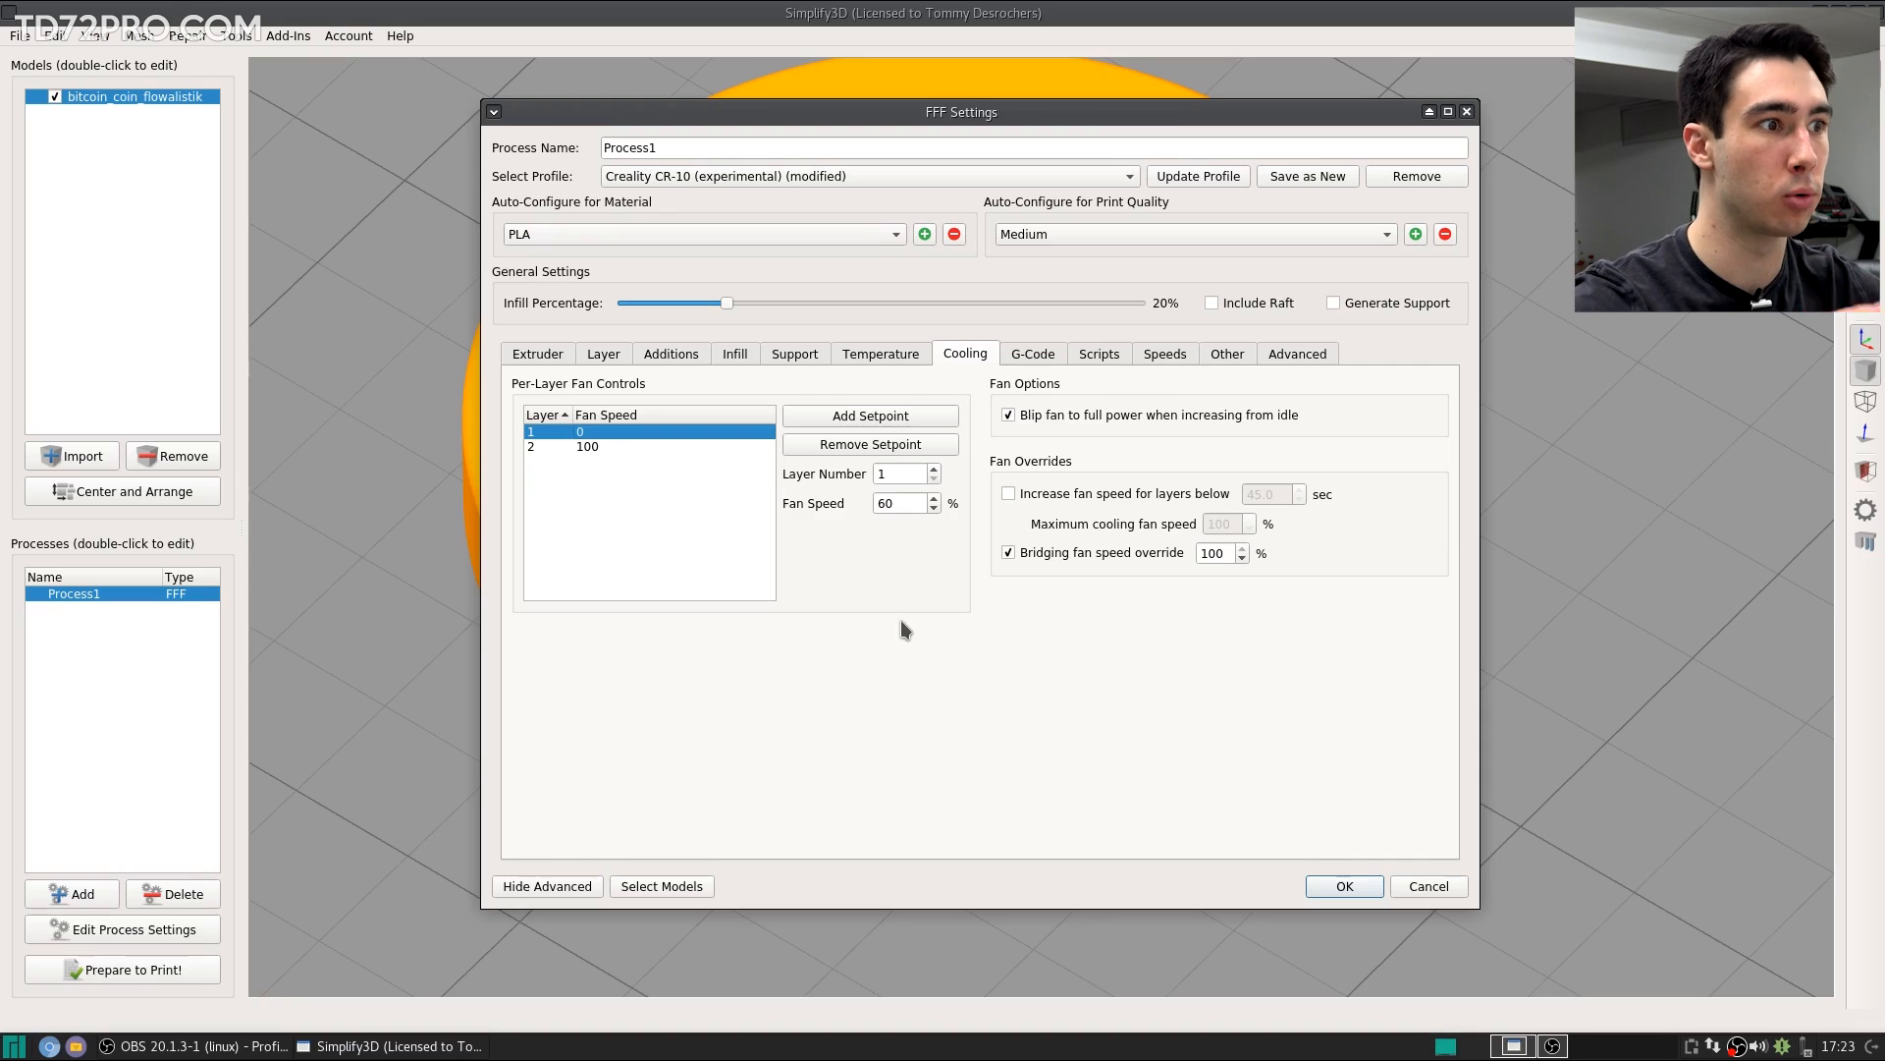
Step: Review the G-code machine settings and the starting script's lines for avoiding the binder clips and getting ready to prime
{"action": "left_click", "coordinate": [1039, 357]}
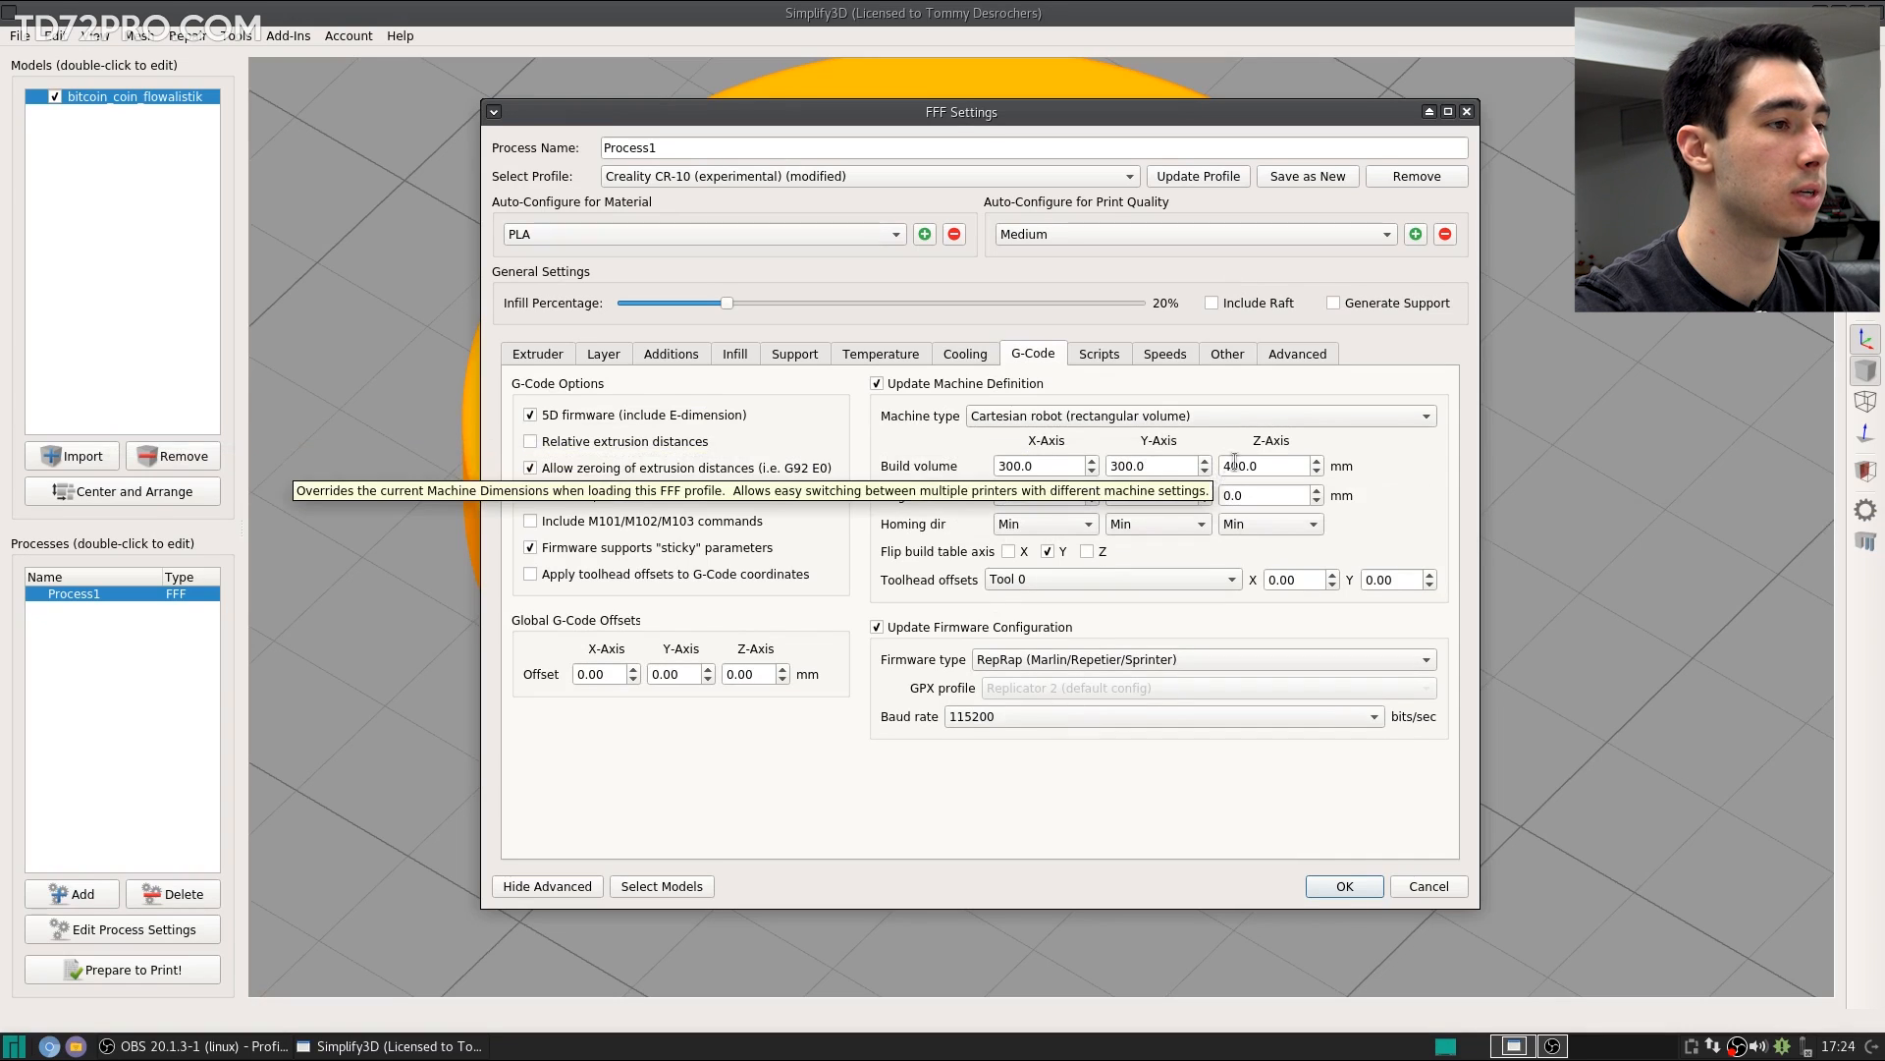
{"action": "left_click", "coordinate": [1099, 354]}
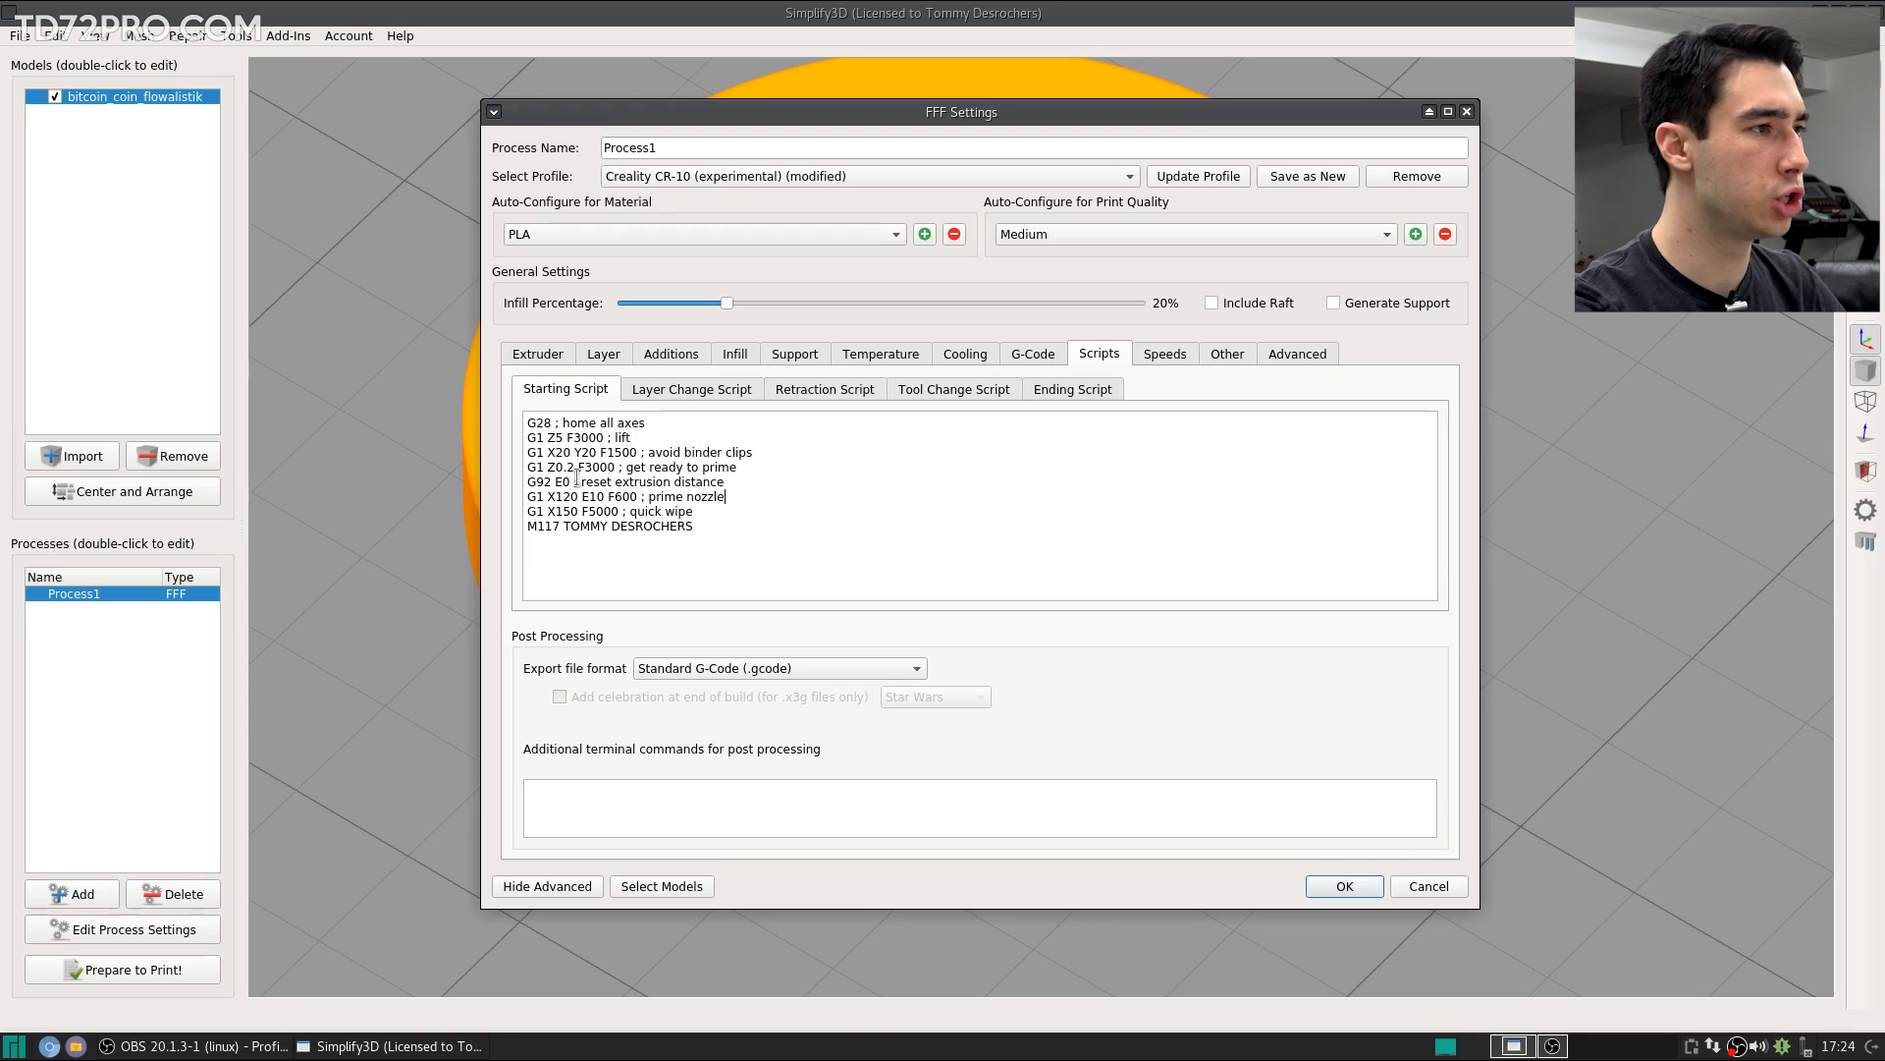
{"action": "left_click_drag", "start_coordinate": [756, 453], "coordinate": [526, 453]}
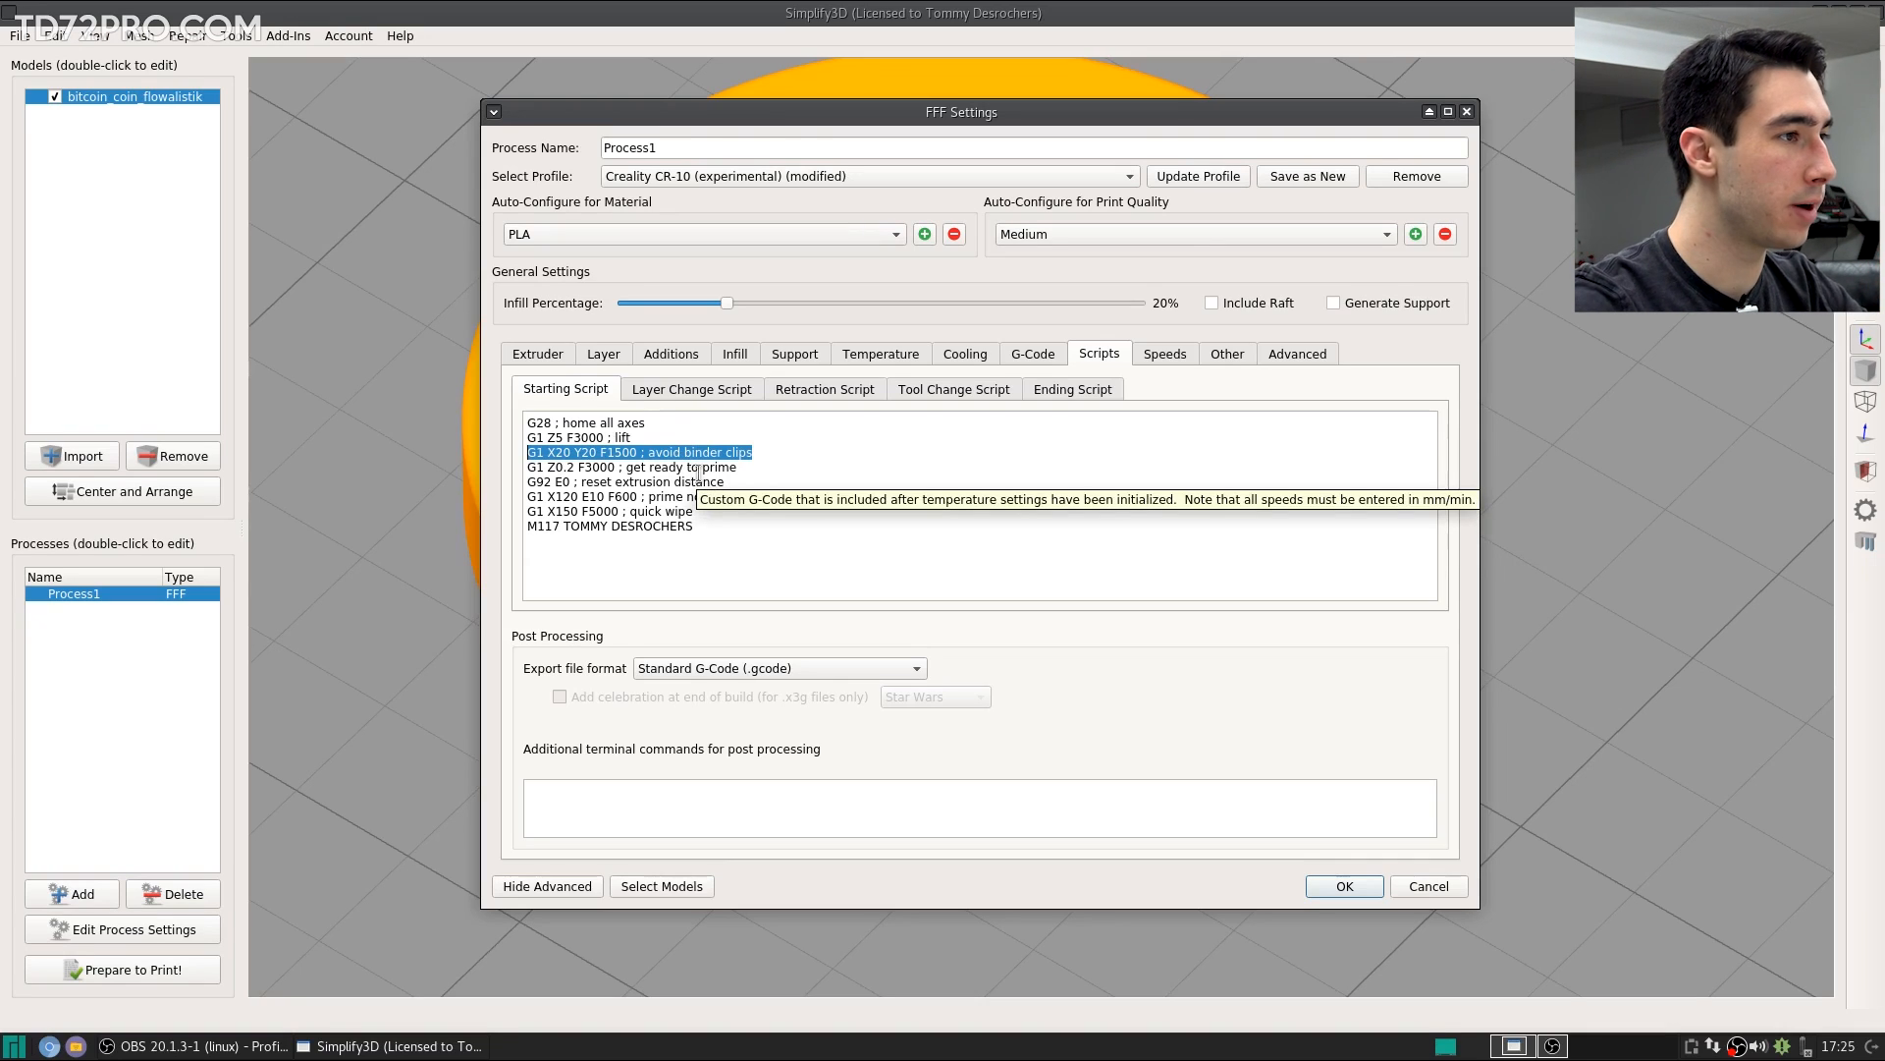
{"action": "left_click_drag", "start_coordinate": [741, 469], "coordinate": [522, 469]}
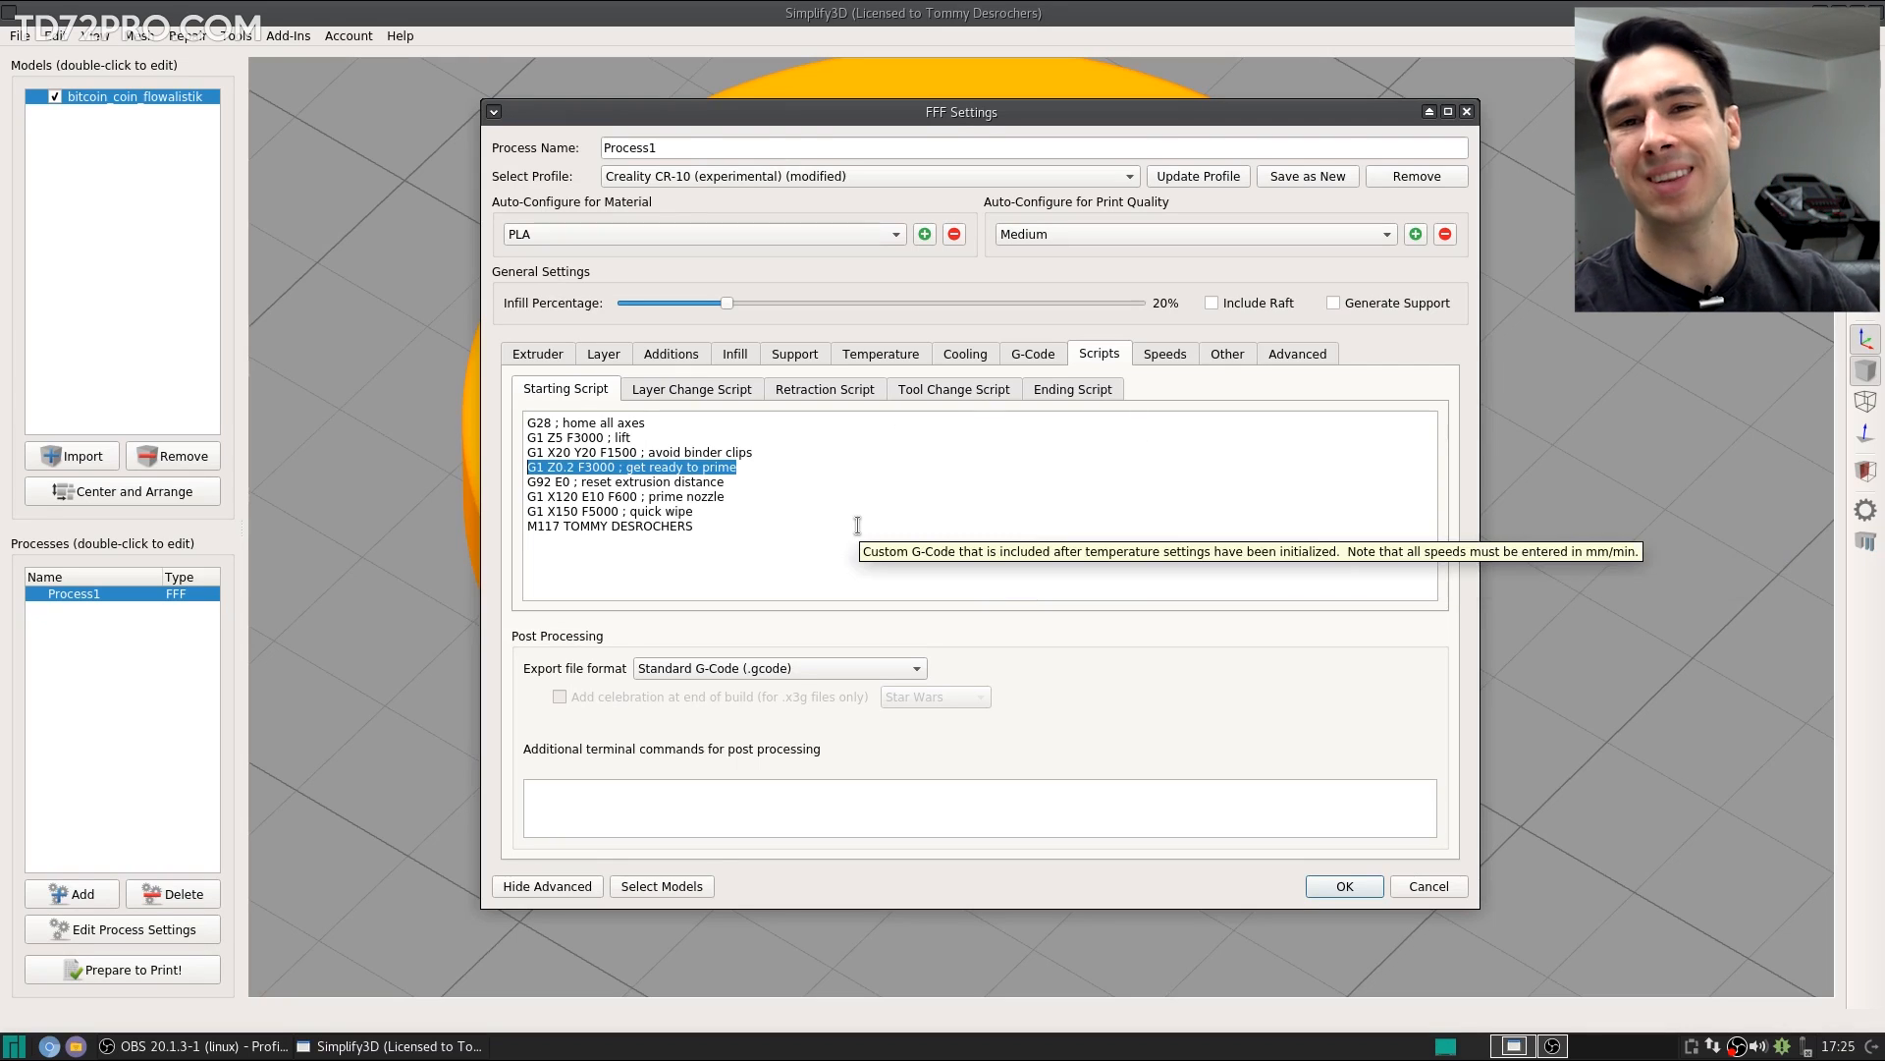
{"action": "left_click", "coordinate": [801, 451]}
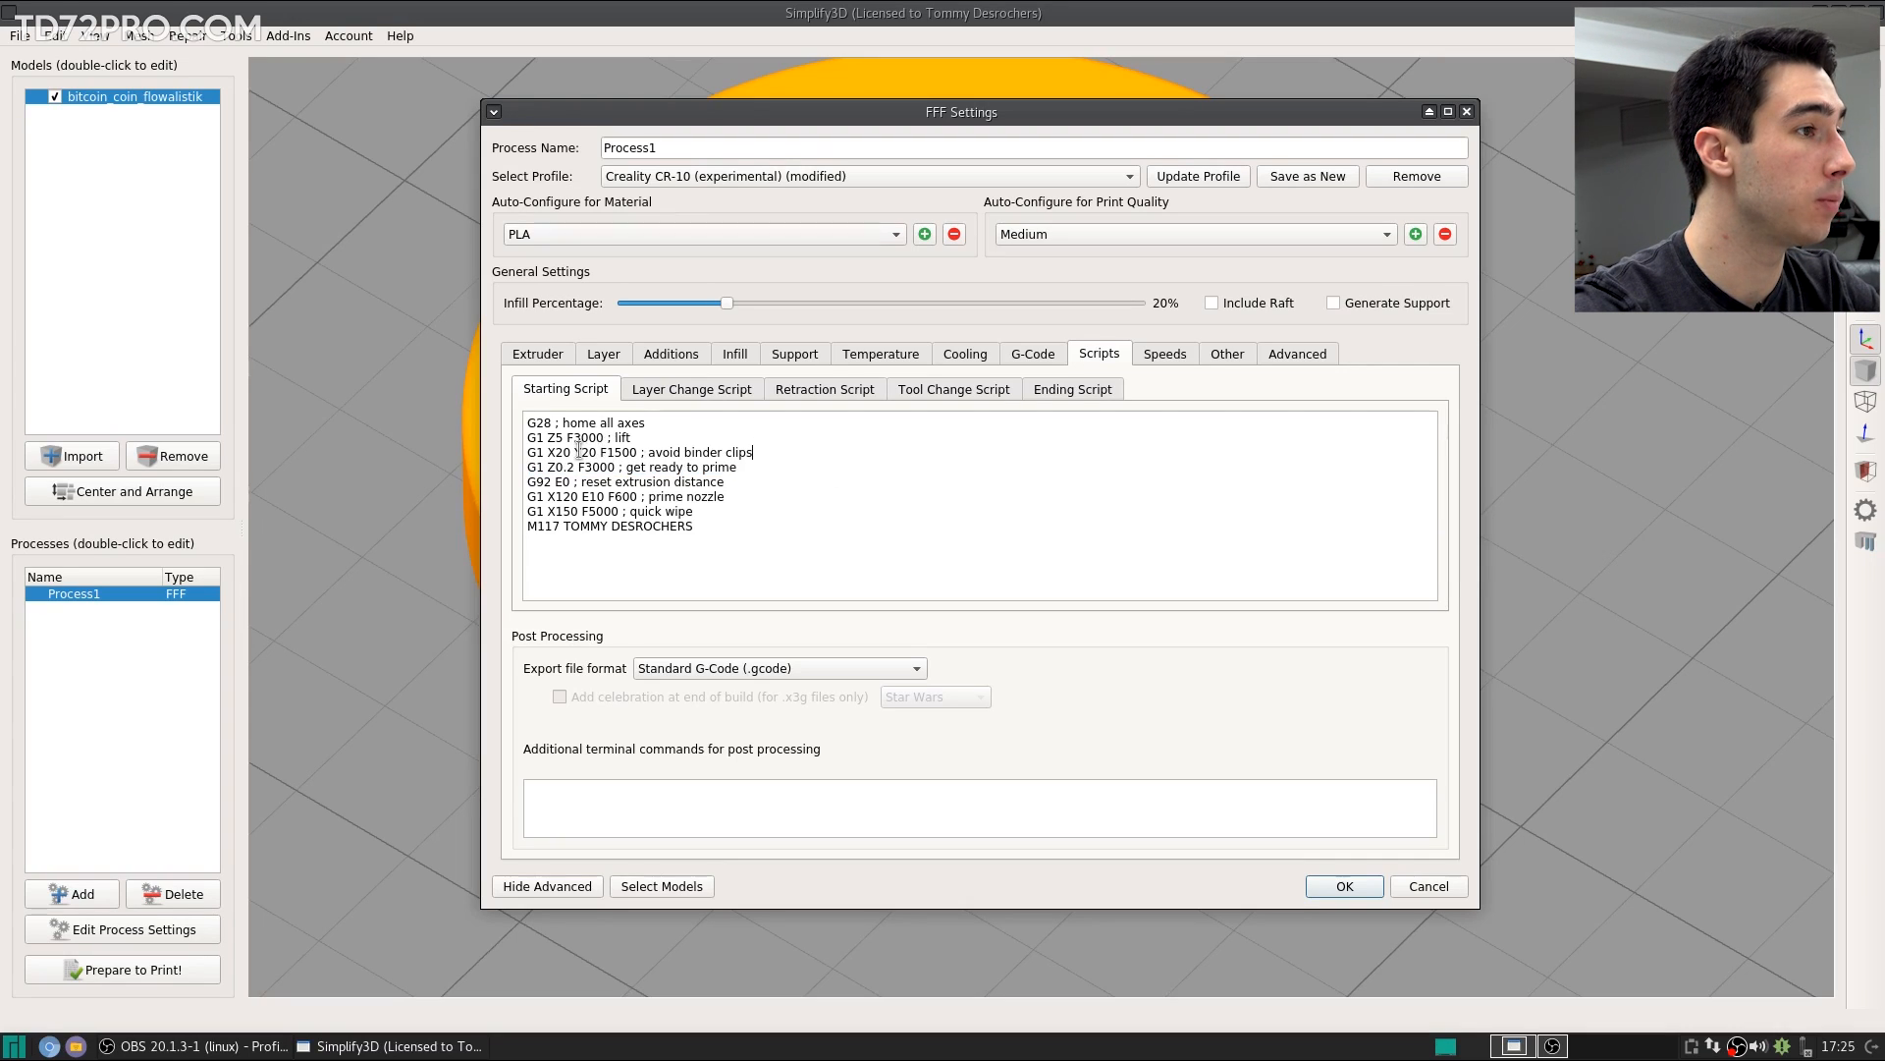
{"action": "left_click_drag", "start_coordinate": [575, 451], "coordinate": [596, 452]}
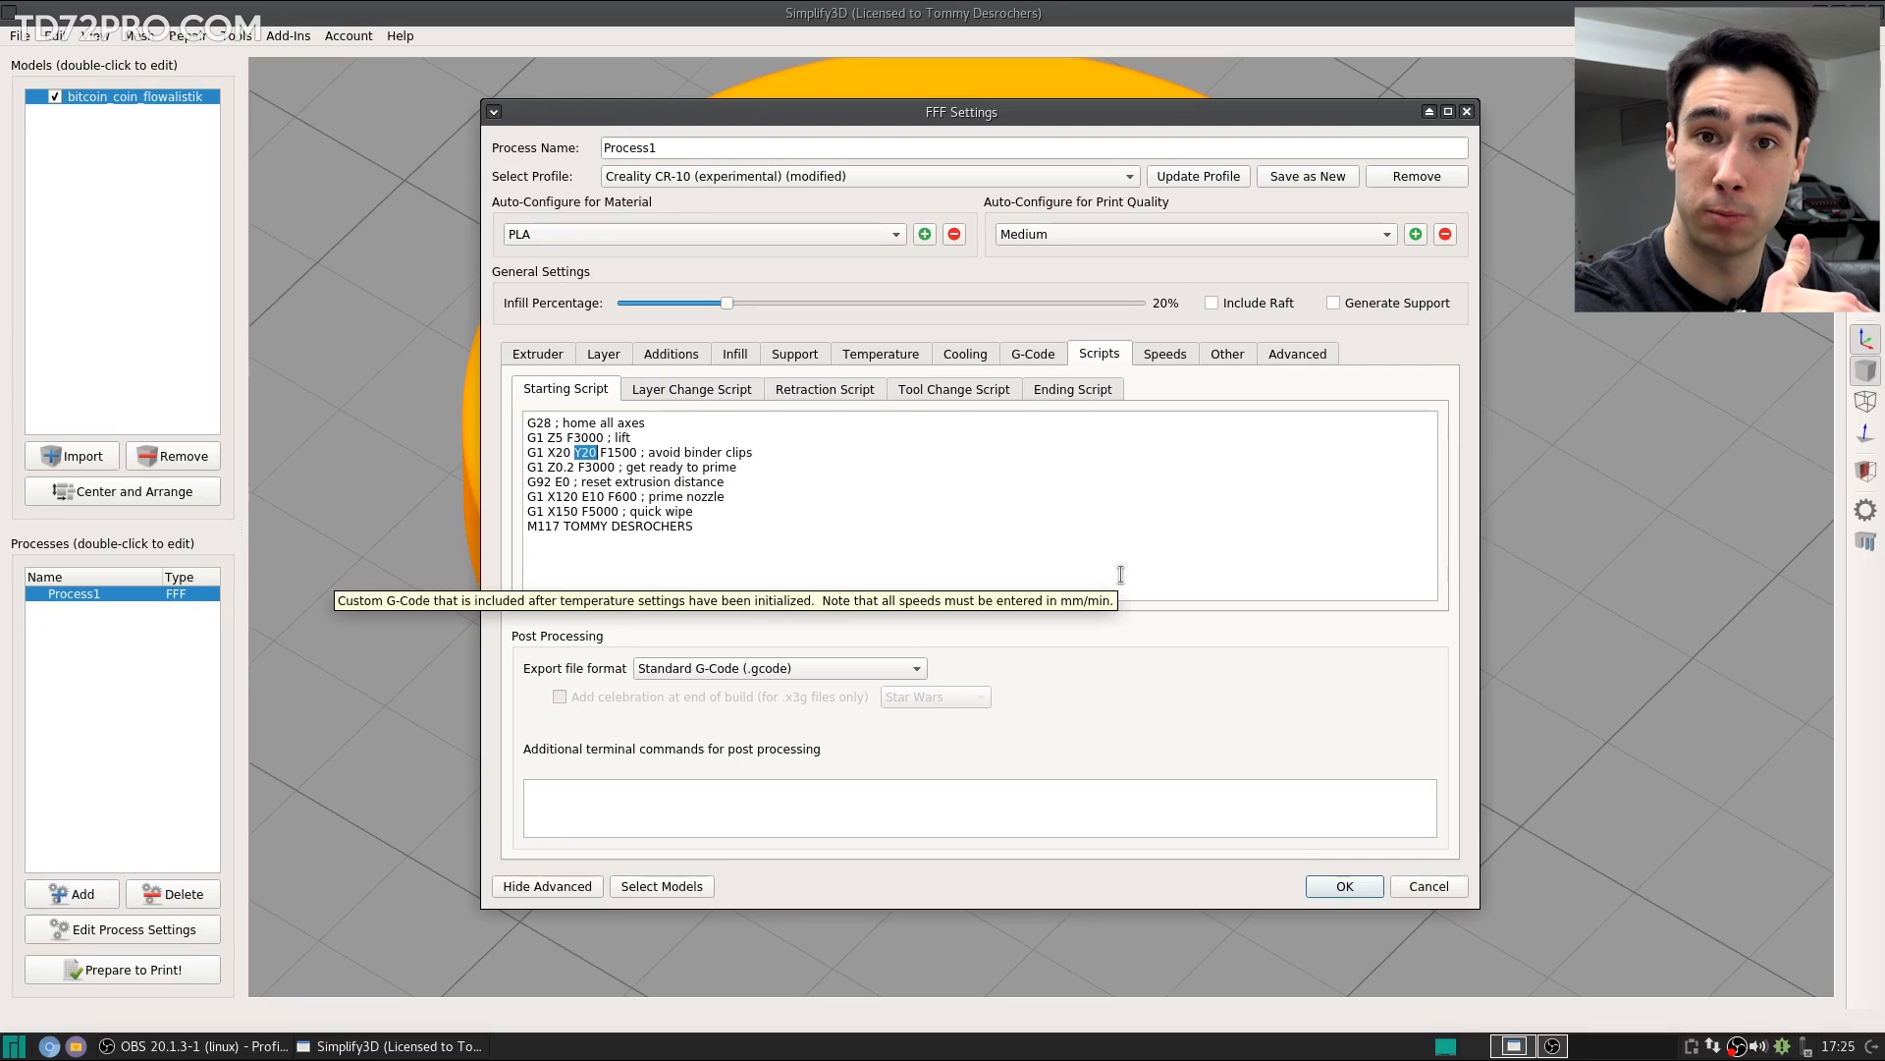
{"action": "left_click_drag", "start_coordinate": [754, 451], "coordinate": [674, 450]}
{"action": "double_click", "coordinate": [664, 453]}
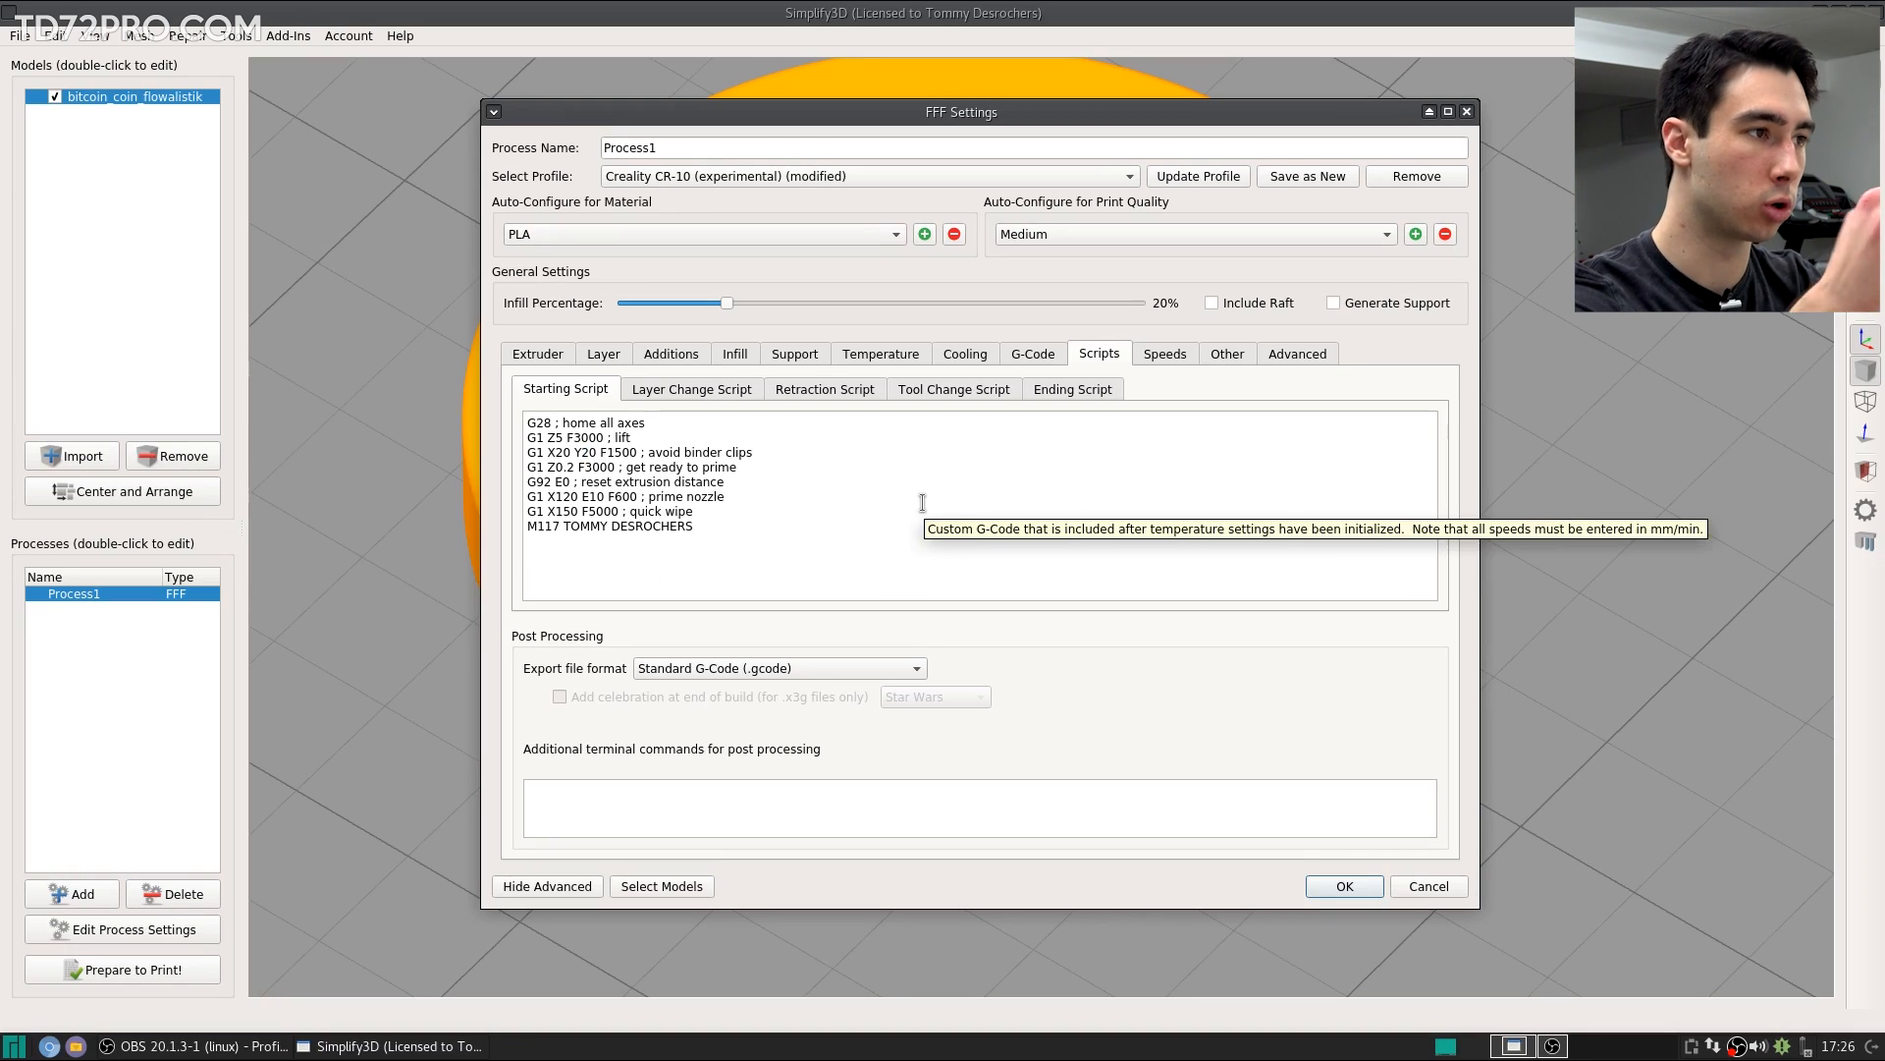
Step: Examine the nozzle priming, quick wipe and M117 display message lines of the starting script
{"action": "left_click_drag", "start_coordinate": [756, 496], "coordinate": [580, 496]}
{"action": "left_click", "coordinate": [707, 503]}
{"action": "left_click", "coordinate": [767, 495]}
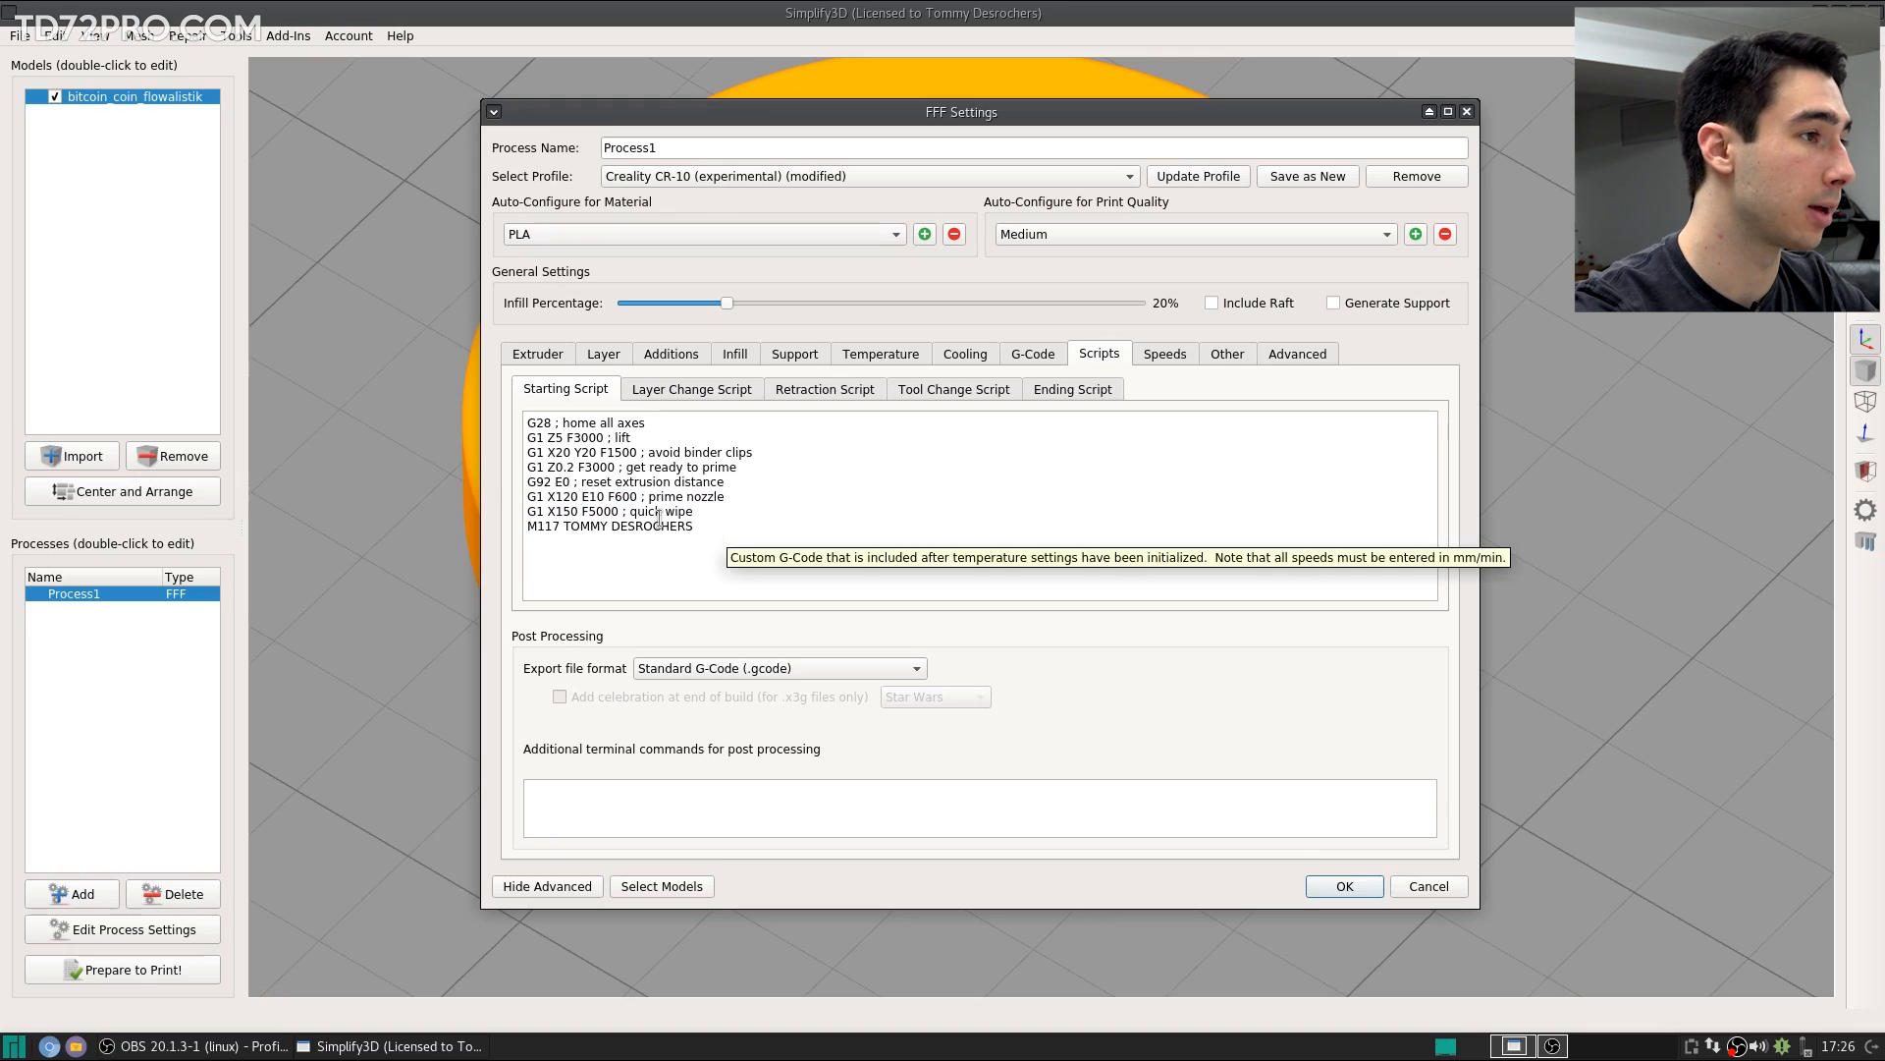
{"action": "left_click_drag", "start_coordinate": [704, 511], "coordinate": [620, 511]}
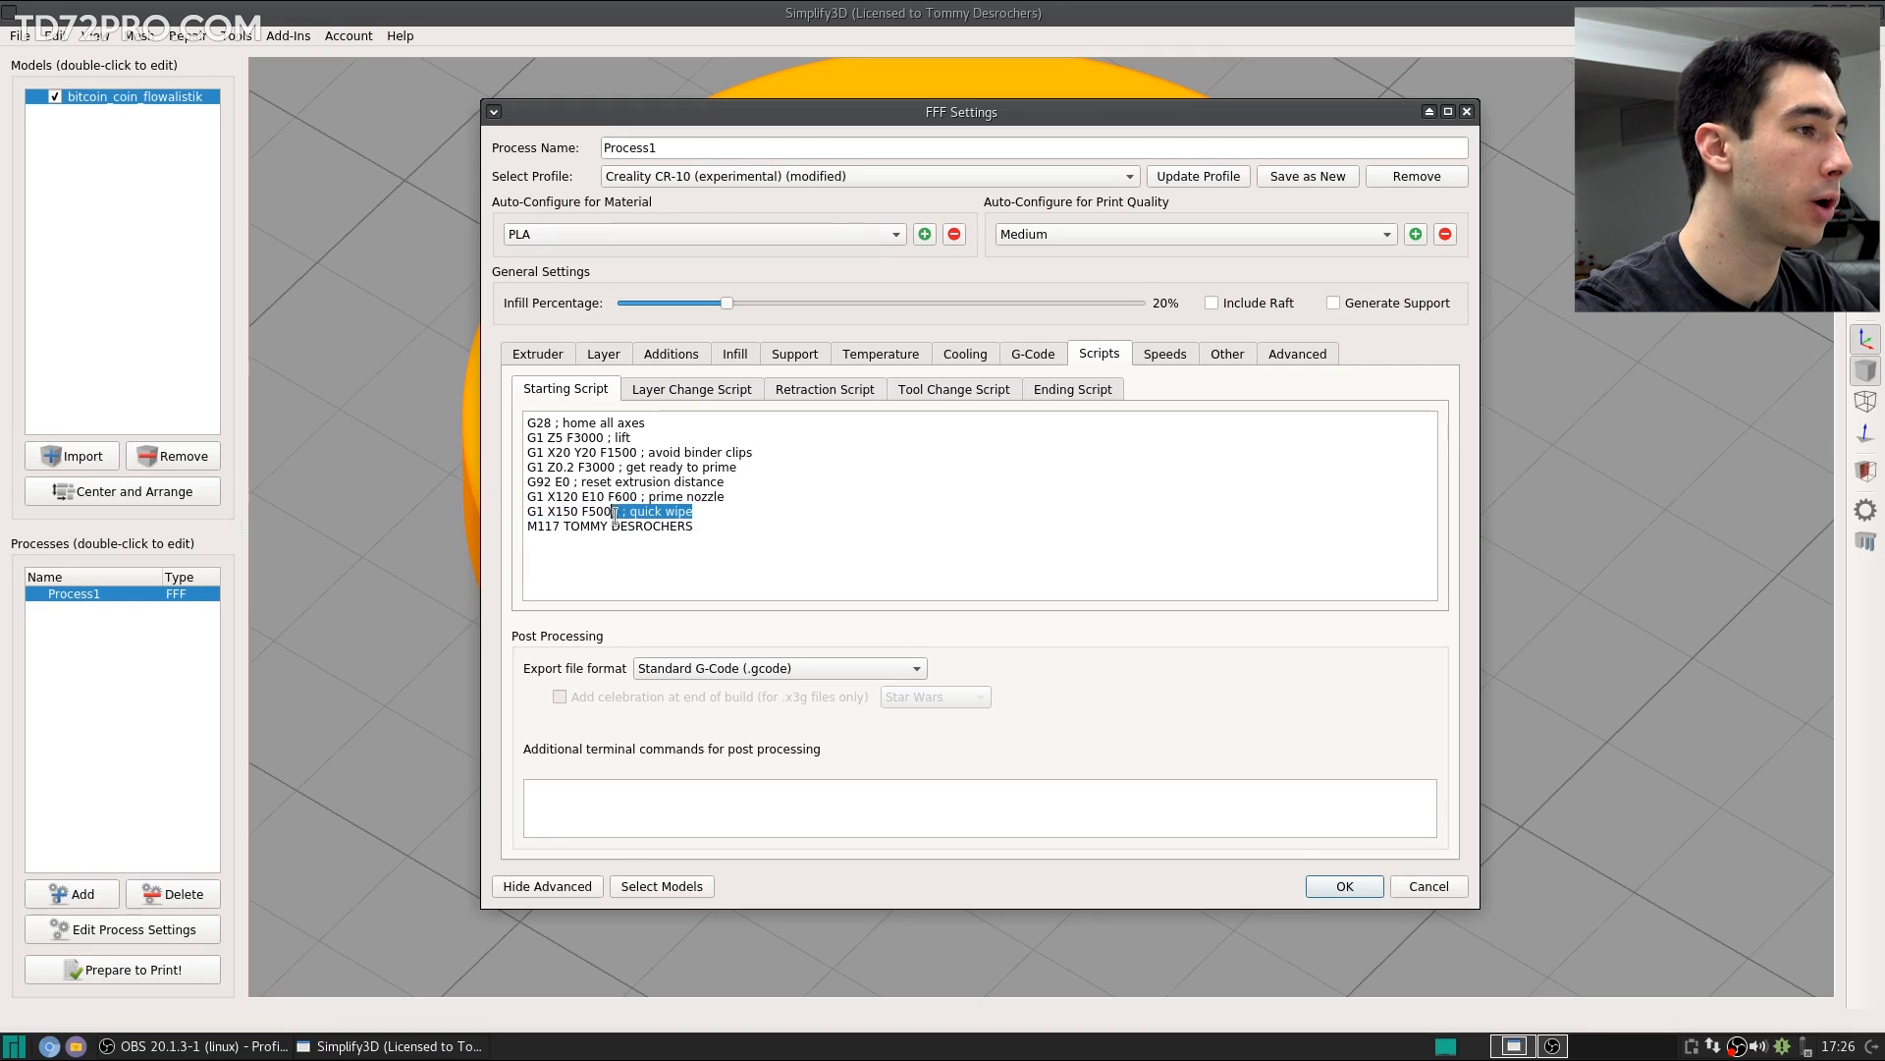
{"action": "left_click", "coordinate": [739, 529]}
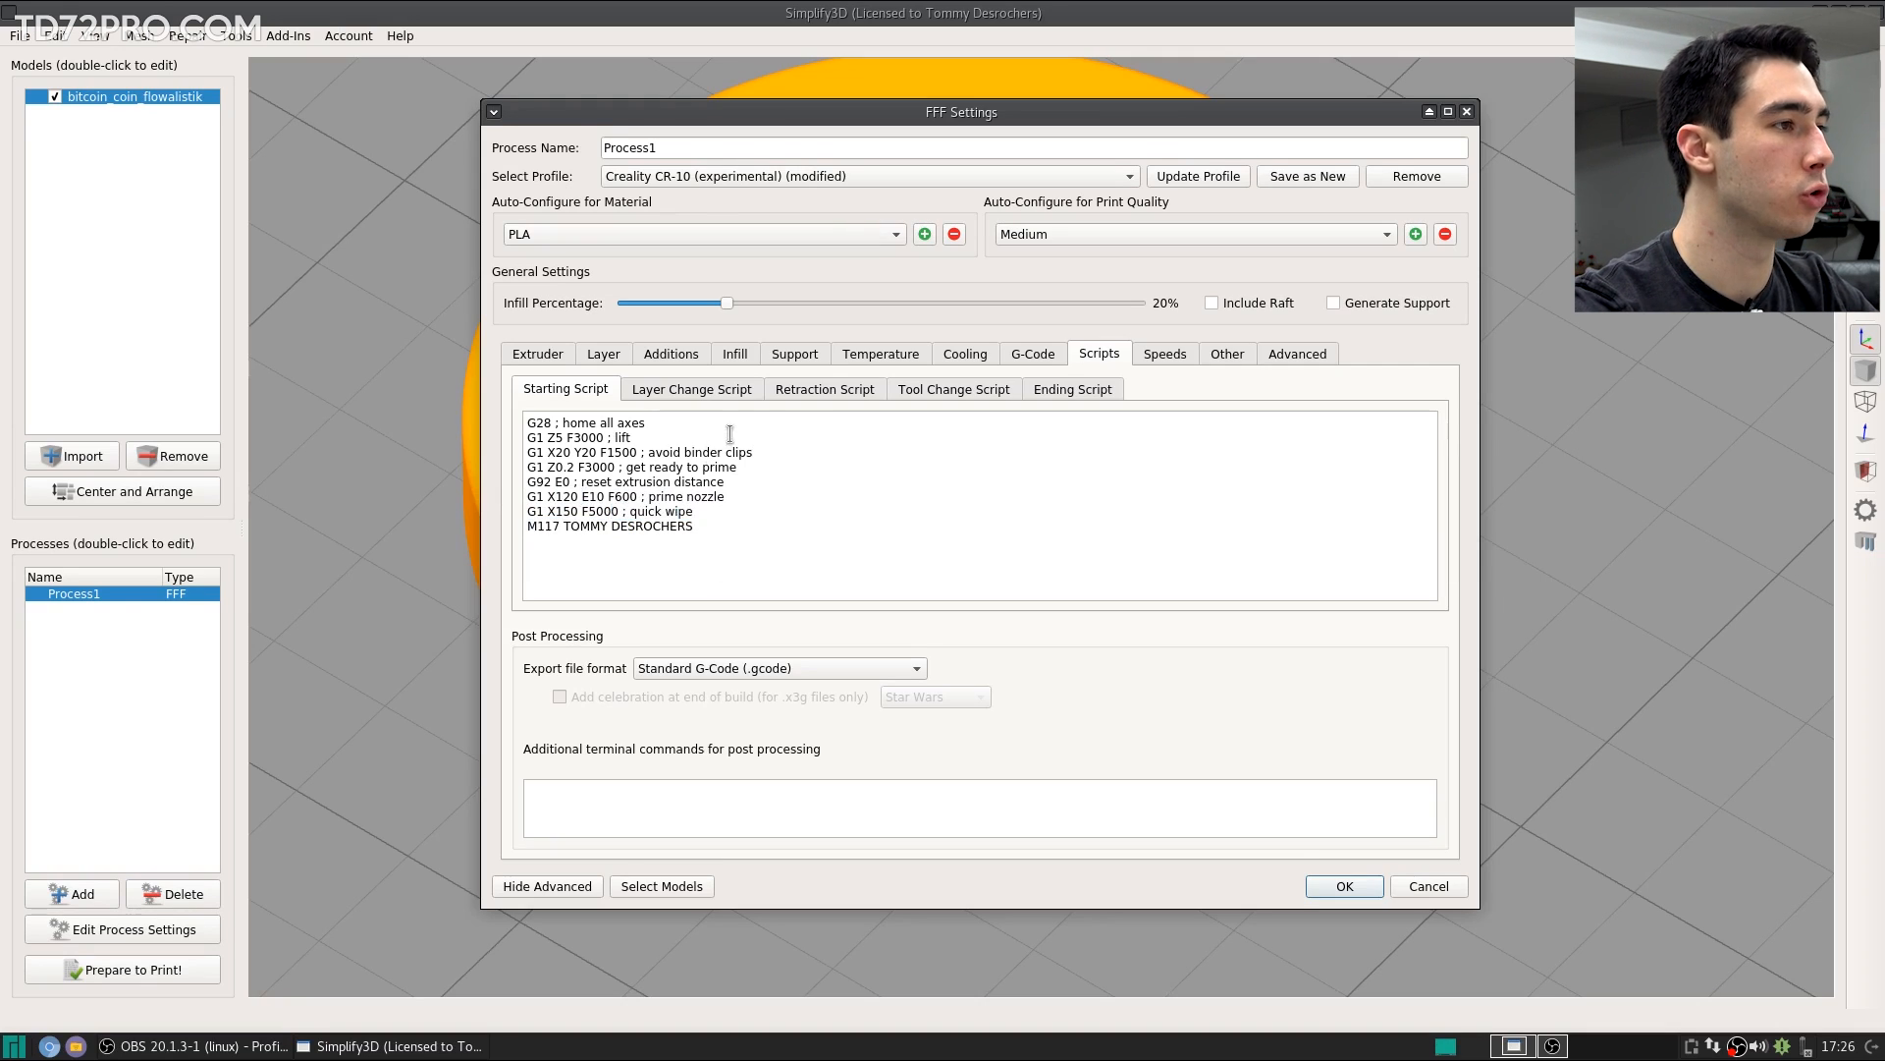
Step: Check the layer change, retraction and tool change scripts, and examine the ending script's M117 IMPRESSION TERMINEE line
{"action": "left_click", "coordinate": [725, 393]}
{"action": "left_click", "coordinate": [807, 393]}
{"action": "left_click", "coordinate": [949, 389]}
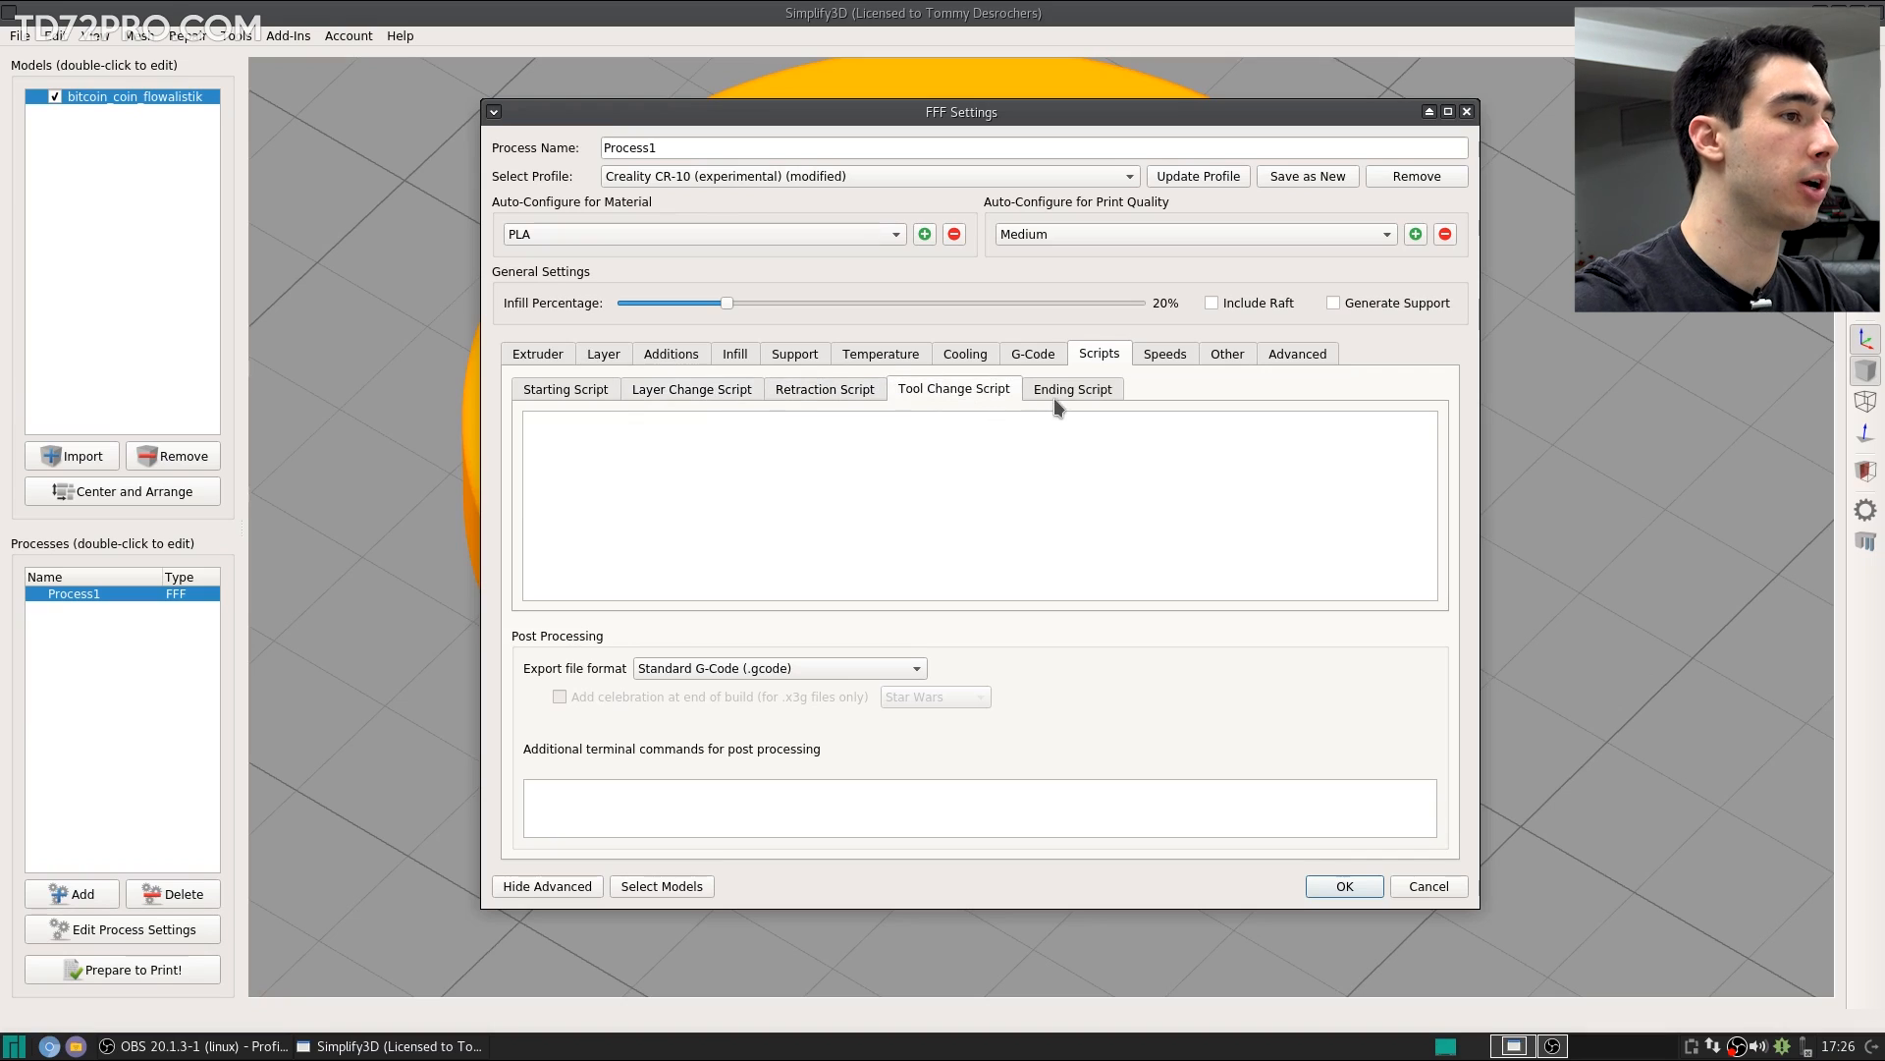
{"action": "left_click", "coordinate": [1052, 393]}
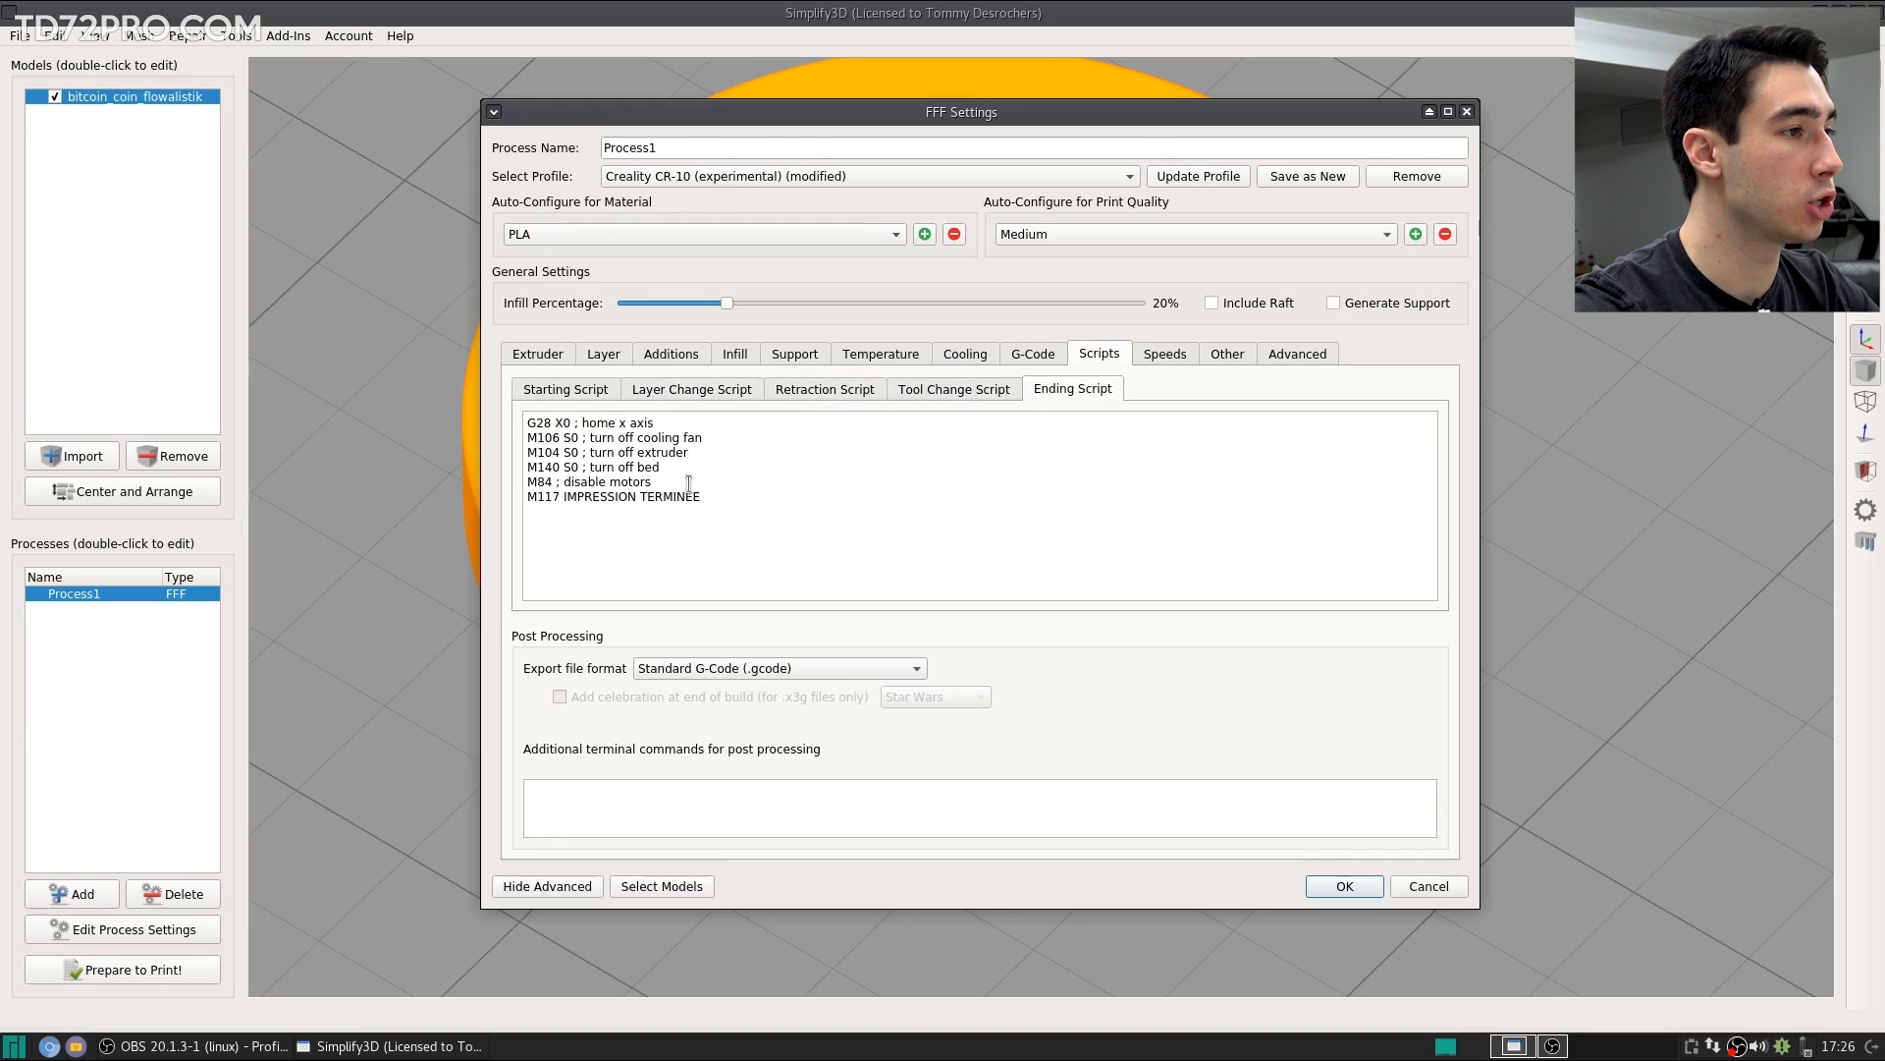
{"action": "left_click_drag", "start_coordinate": [704, 491], "coordinate": [502, 495]}
{"action": "left_click", "coordinate": [727, 498]}
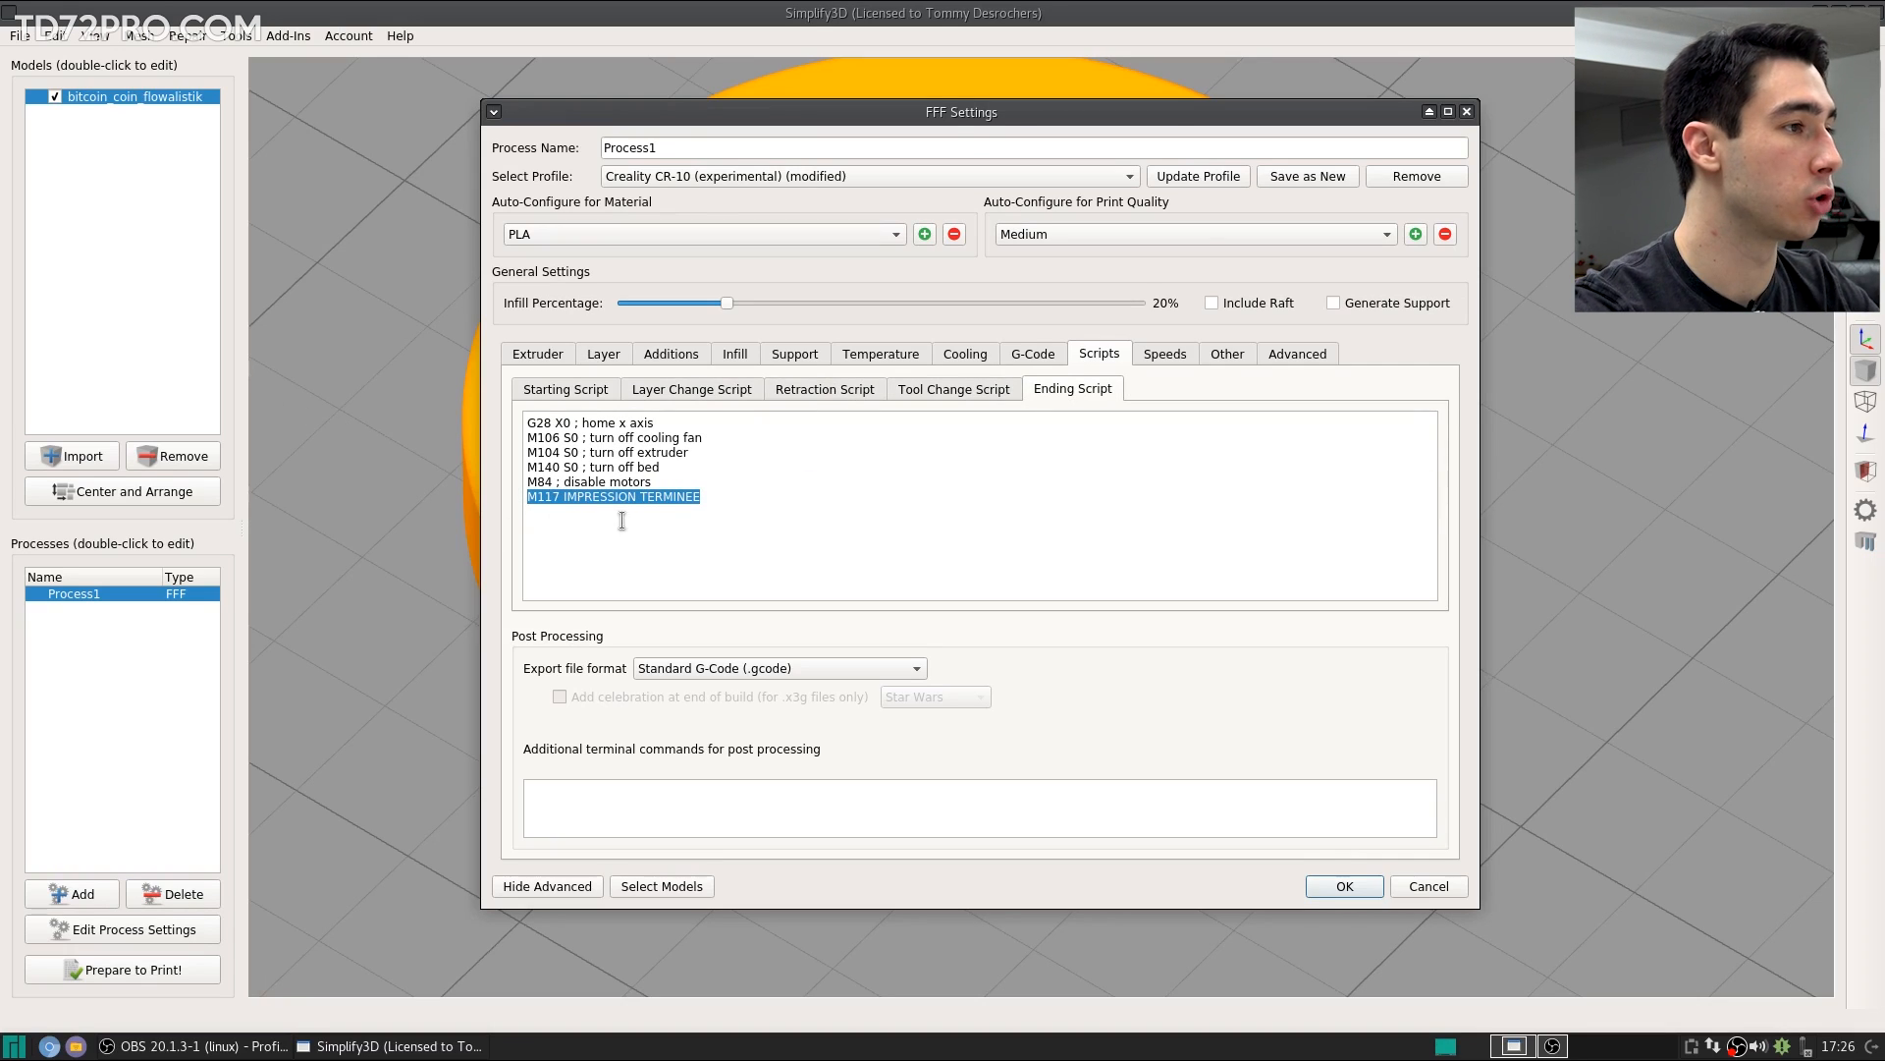
{"action": "left_click", "coordinate": [718, 497]}
Step: Review the process's default printing speed, outline underspeed and solid infill underspeed
{"action": "left_click", "coordinate": [1168, 353]}
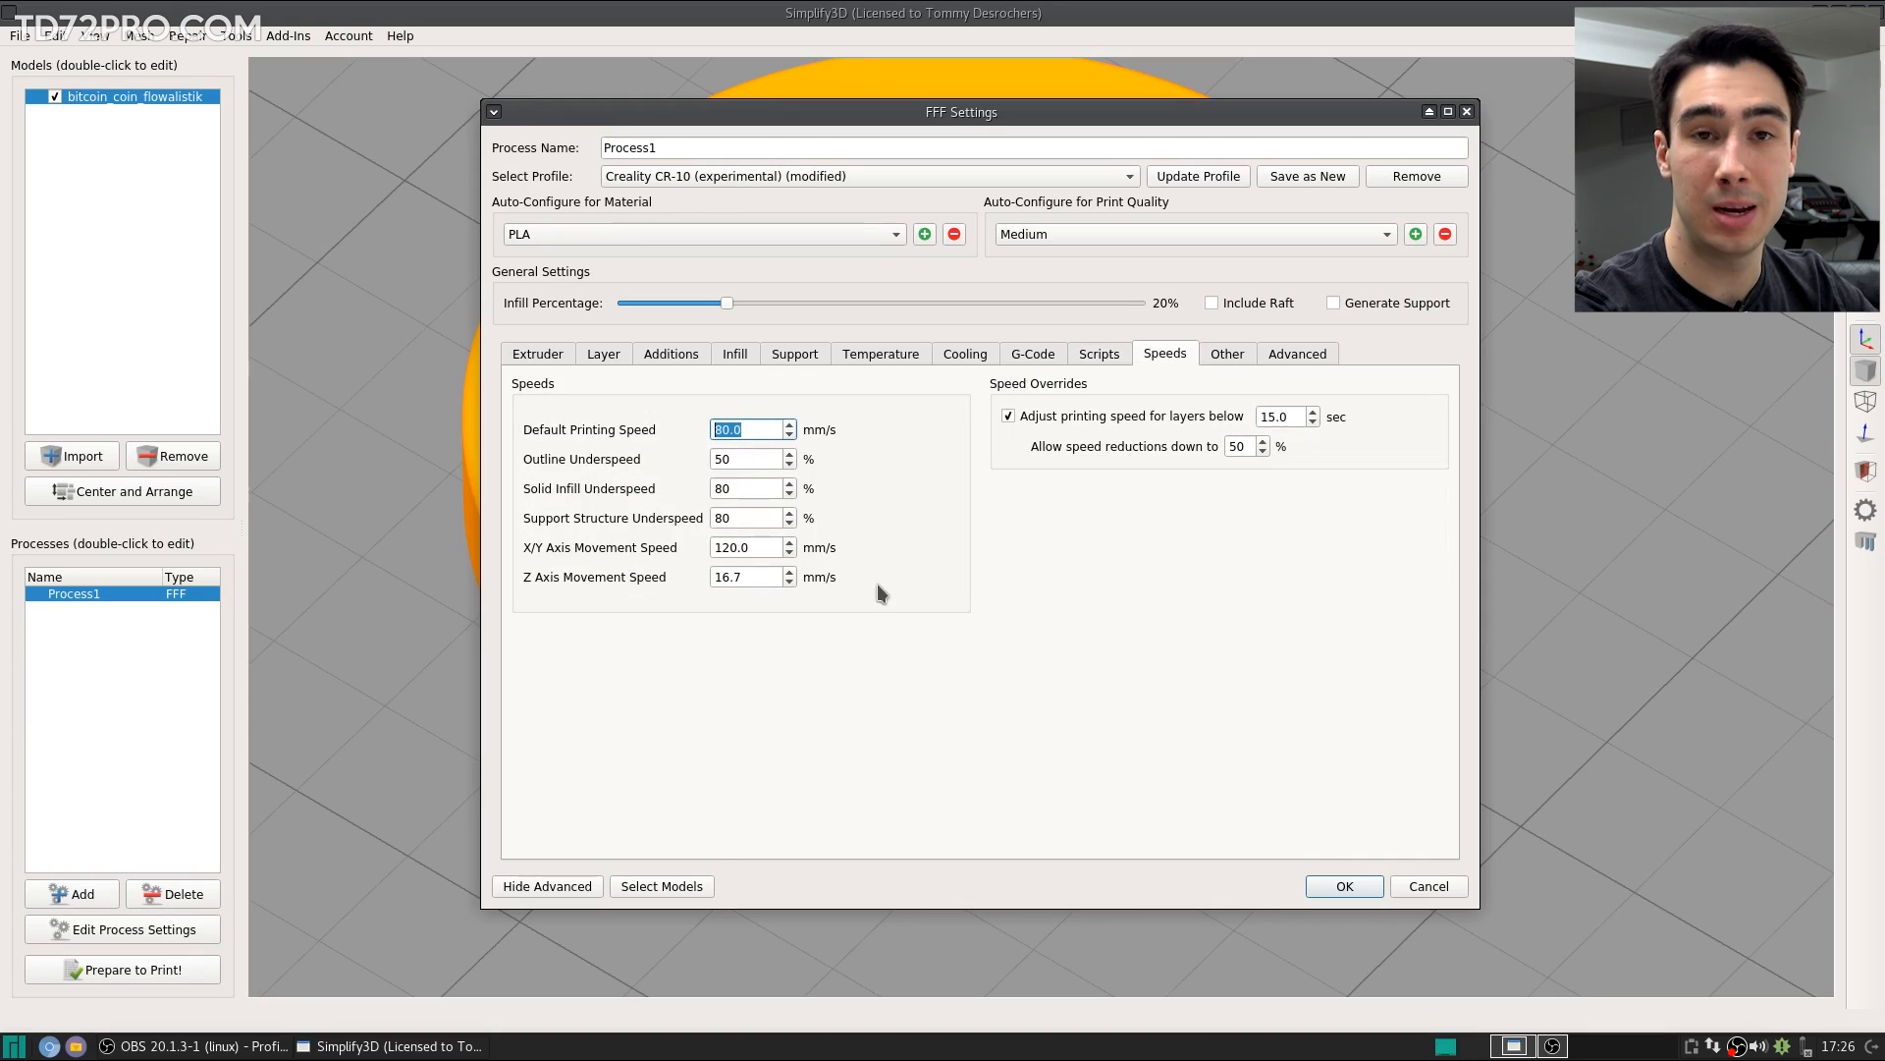
{"action": "key", "text": "Tab"}
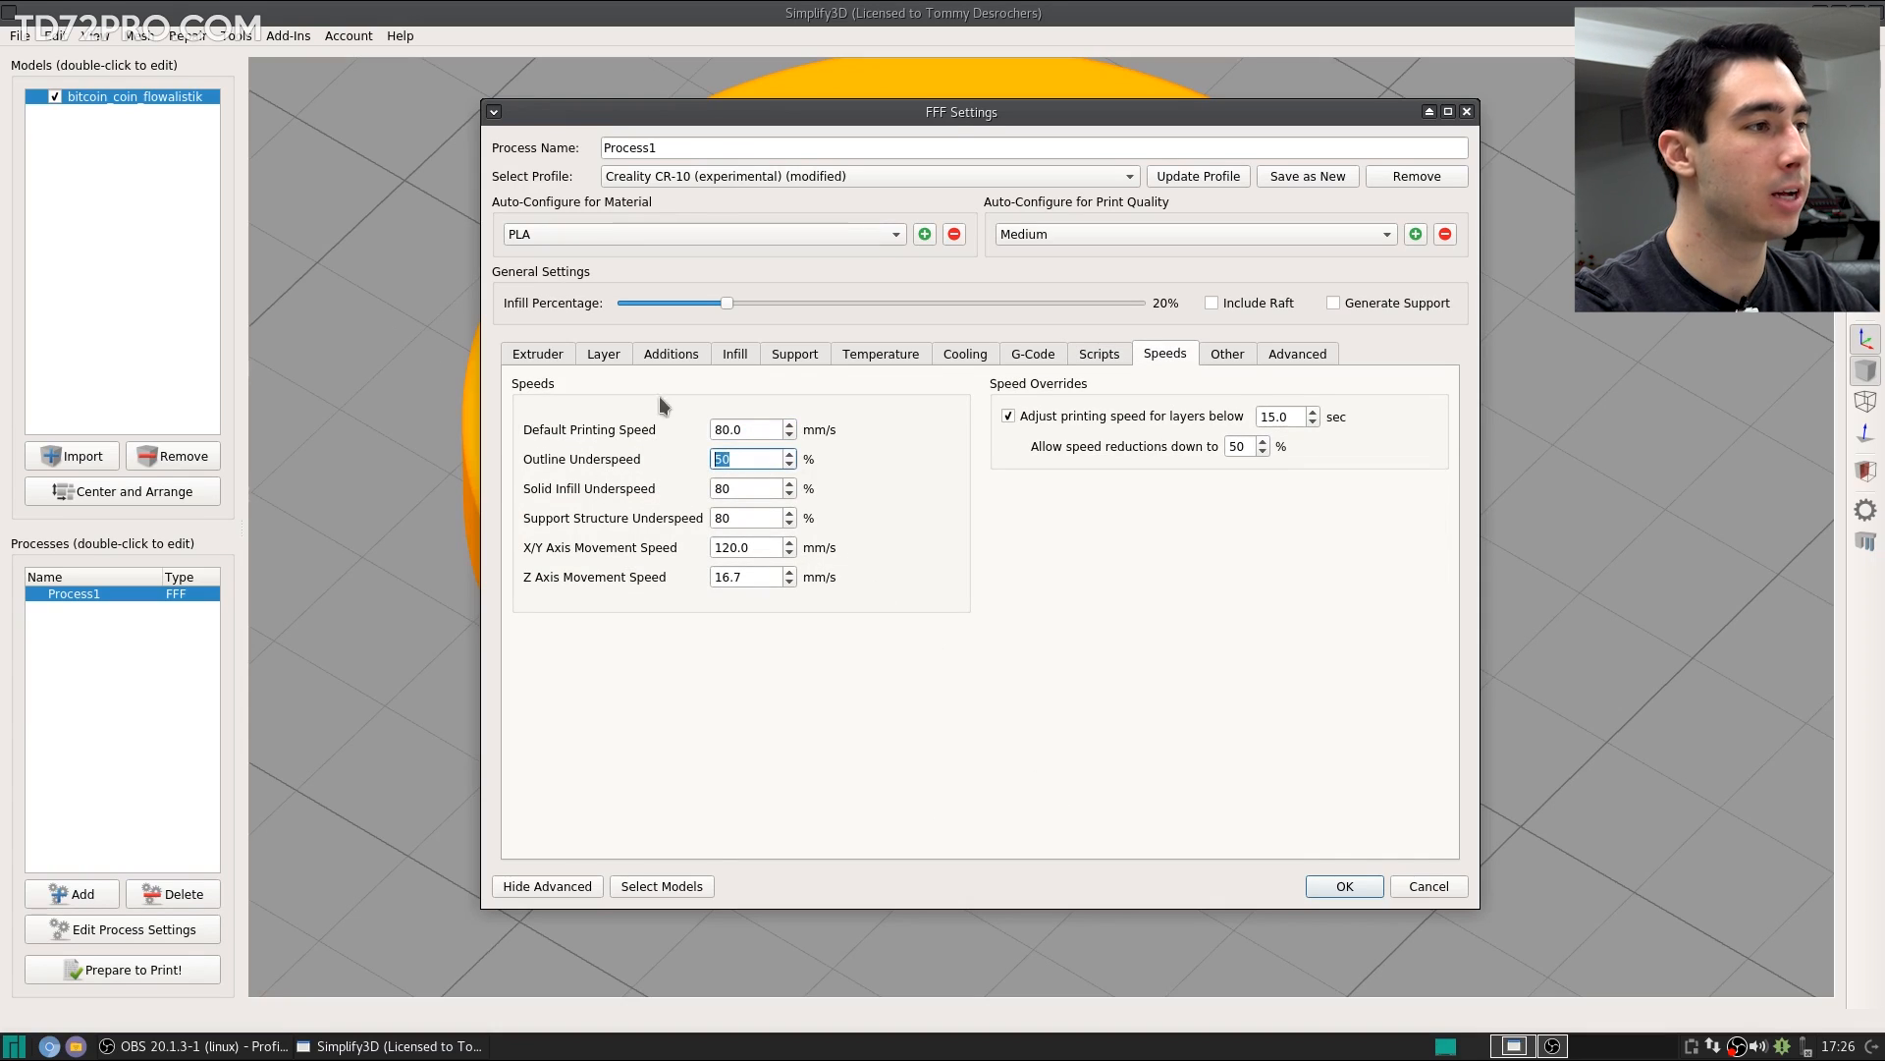
{"action": "key", "text": "shift+Tab"}
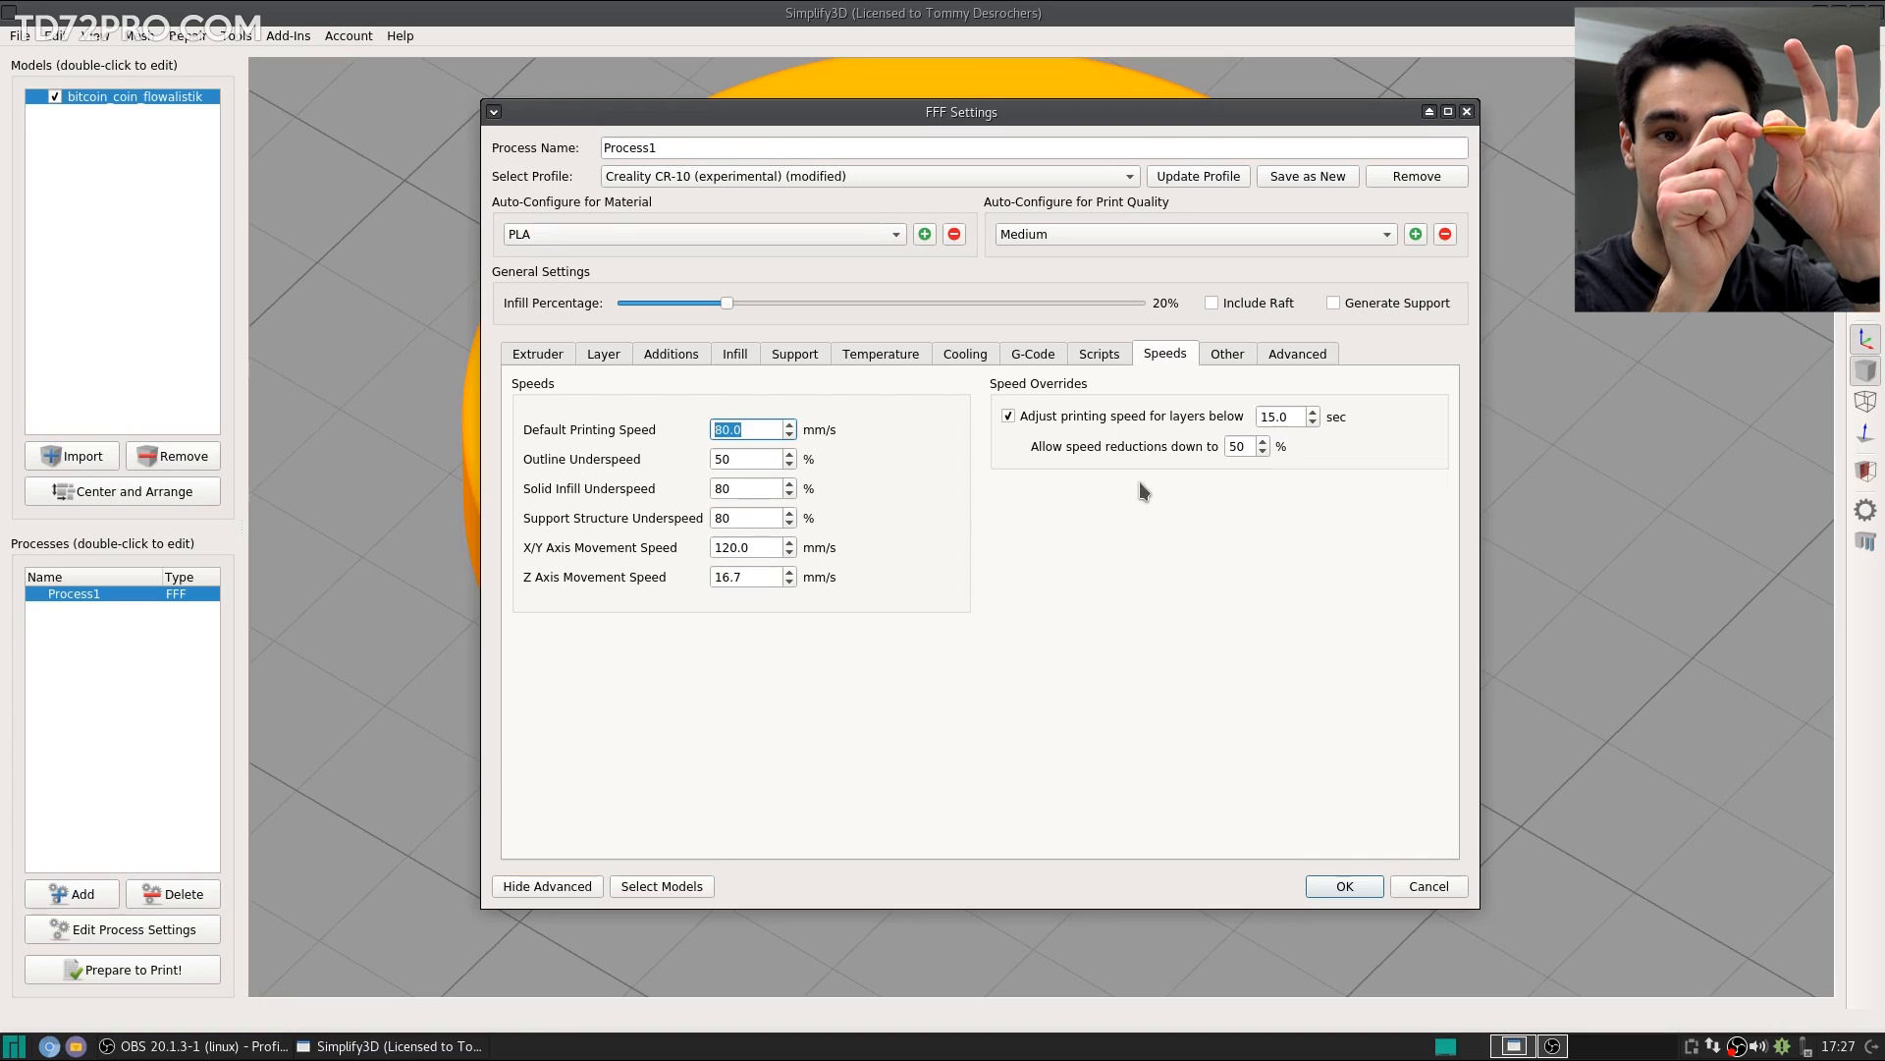
{"action": "key", "text": "Tab"}
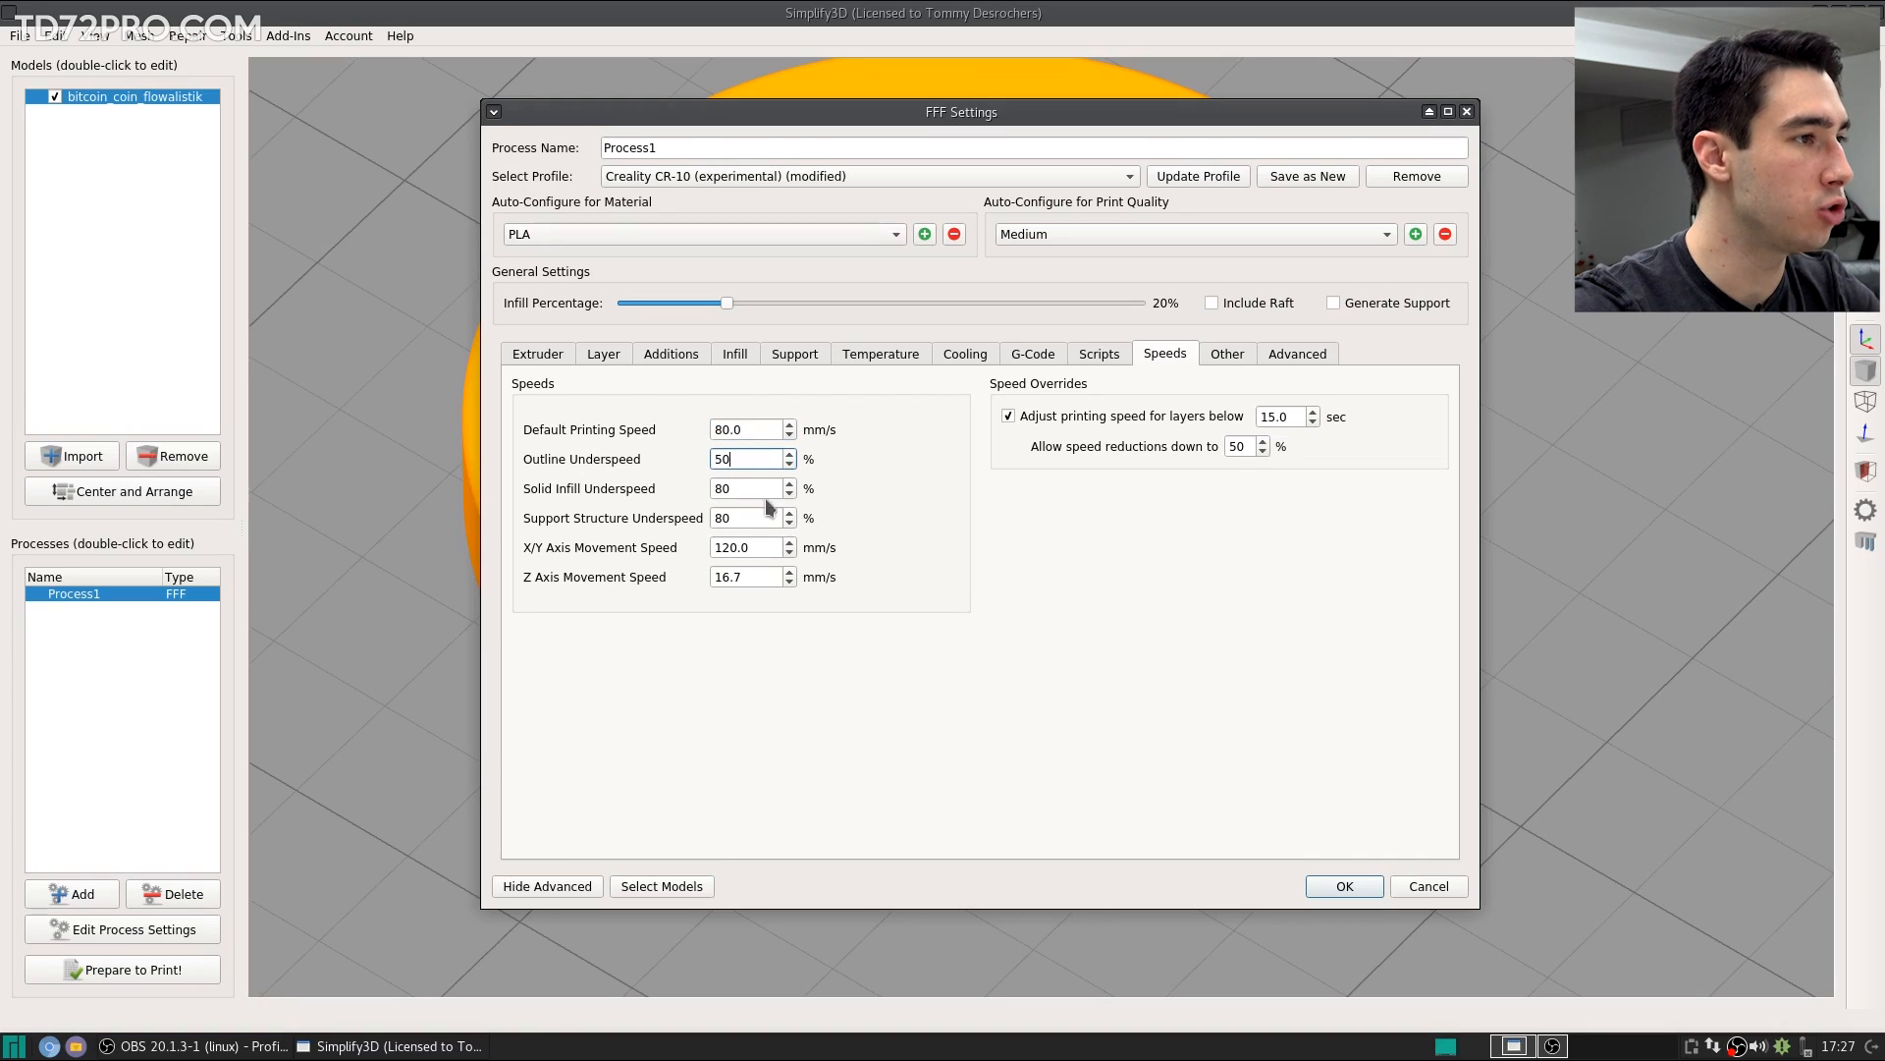
{"action": "key", "text": "Tab"}
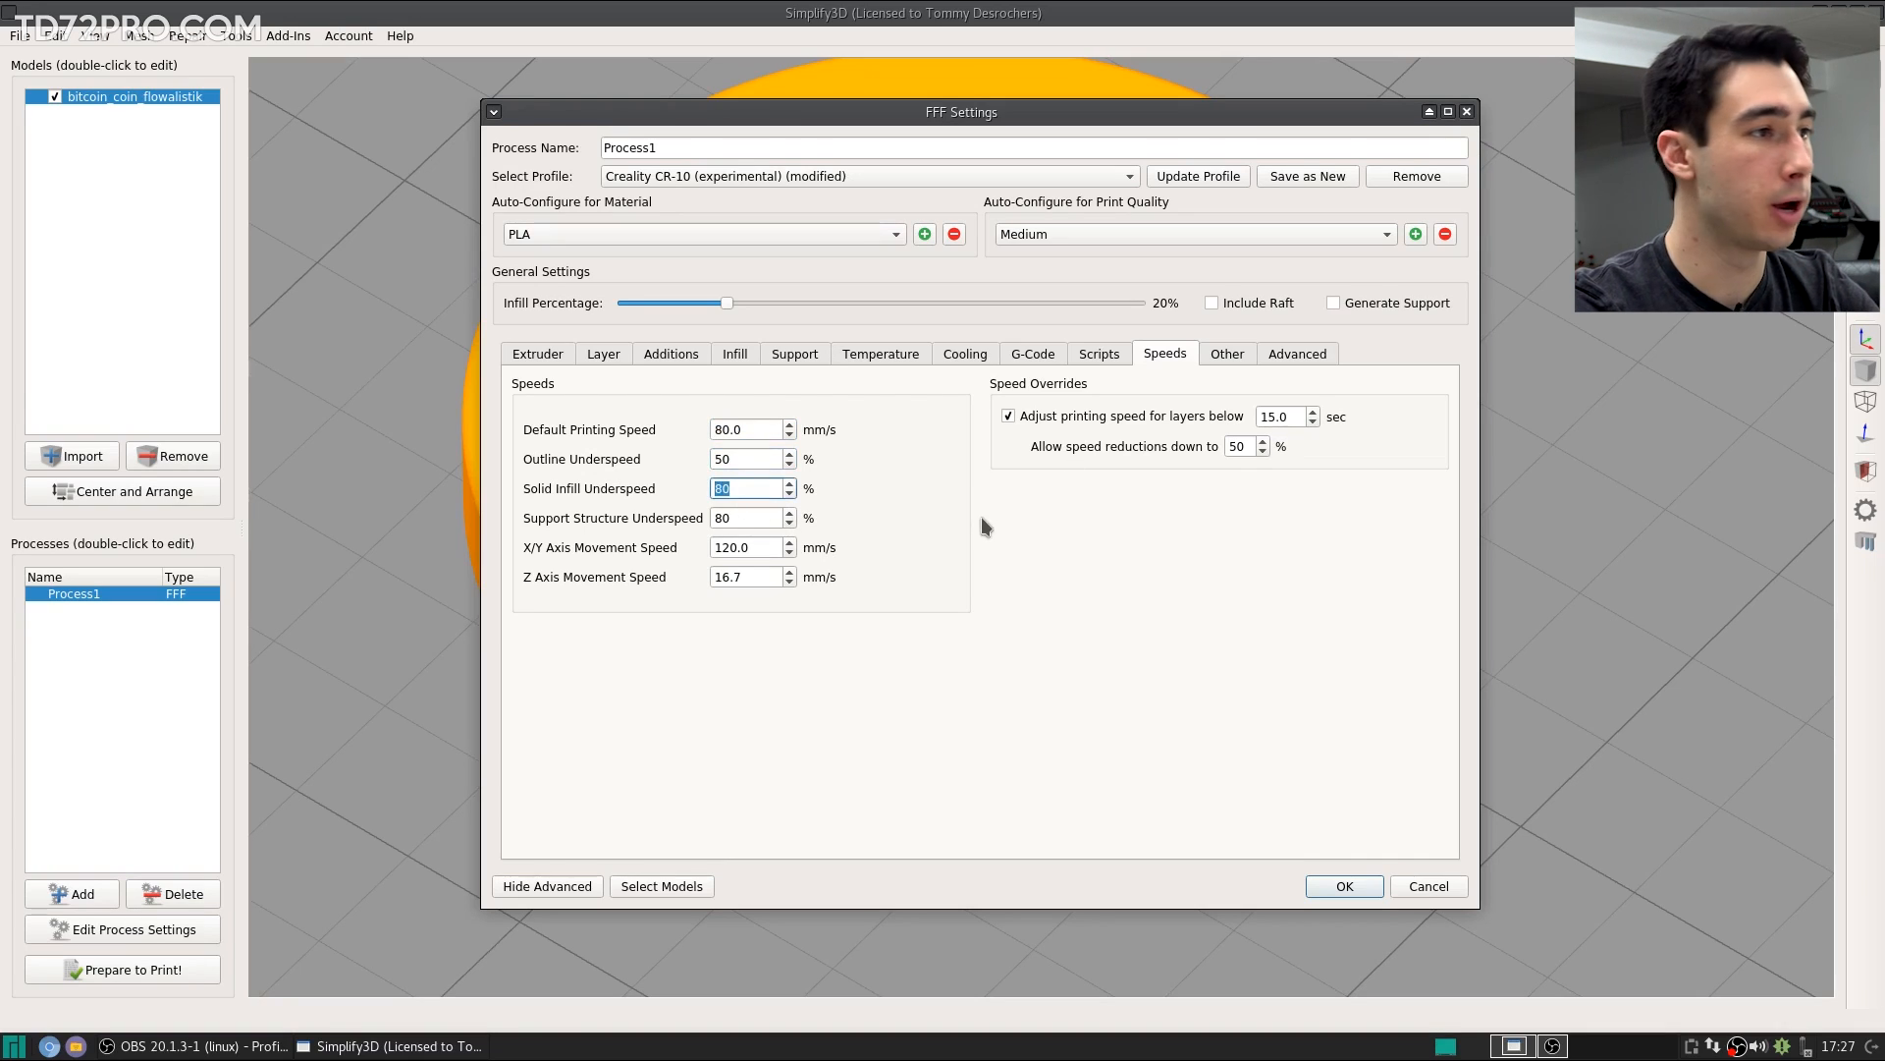
{"action": "key", "text": "shift+Tab"}
{"action": "key", "text": "shift+Tab"}
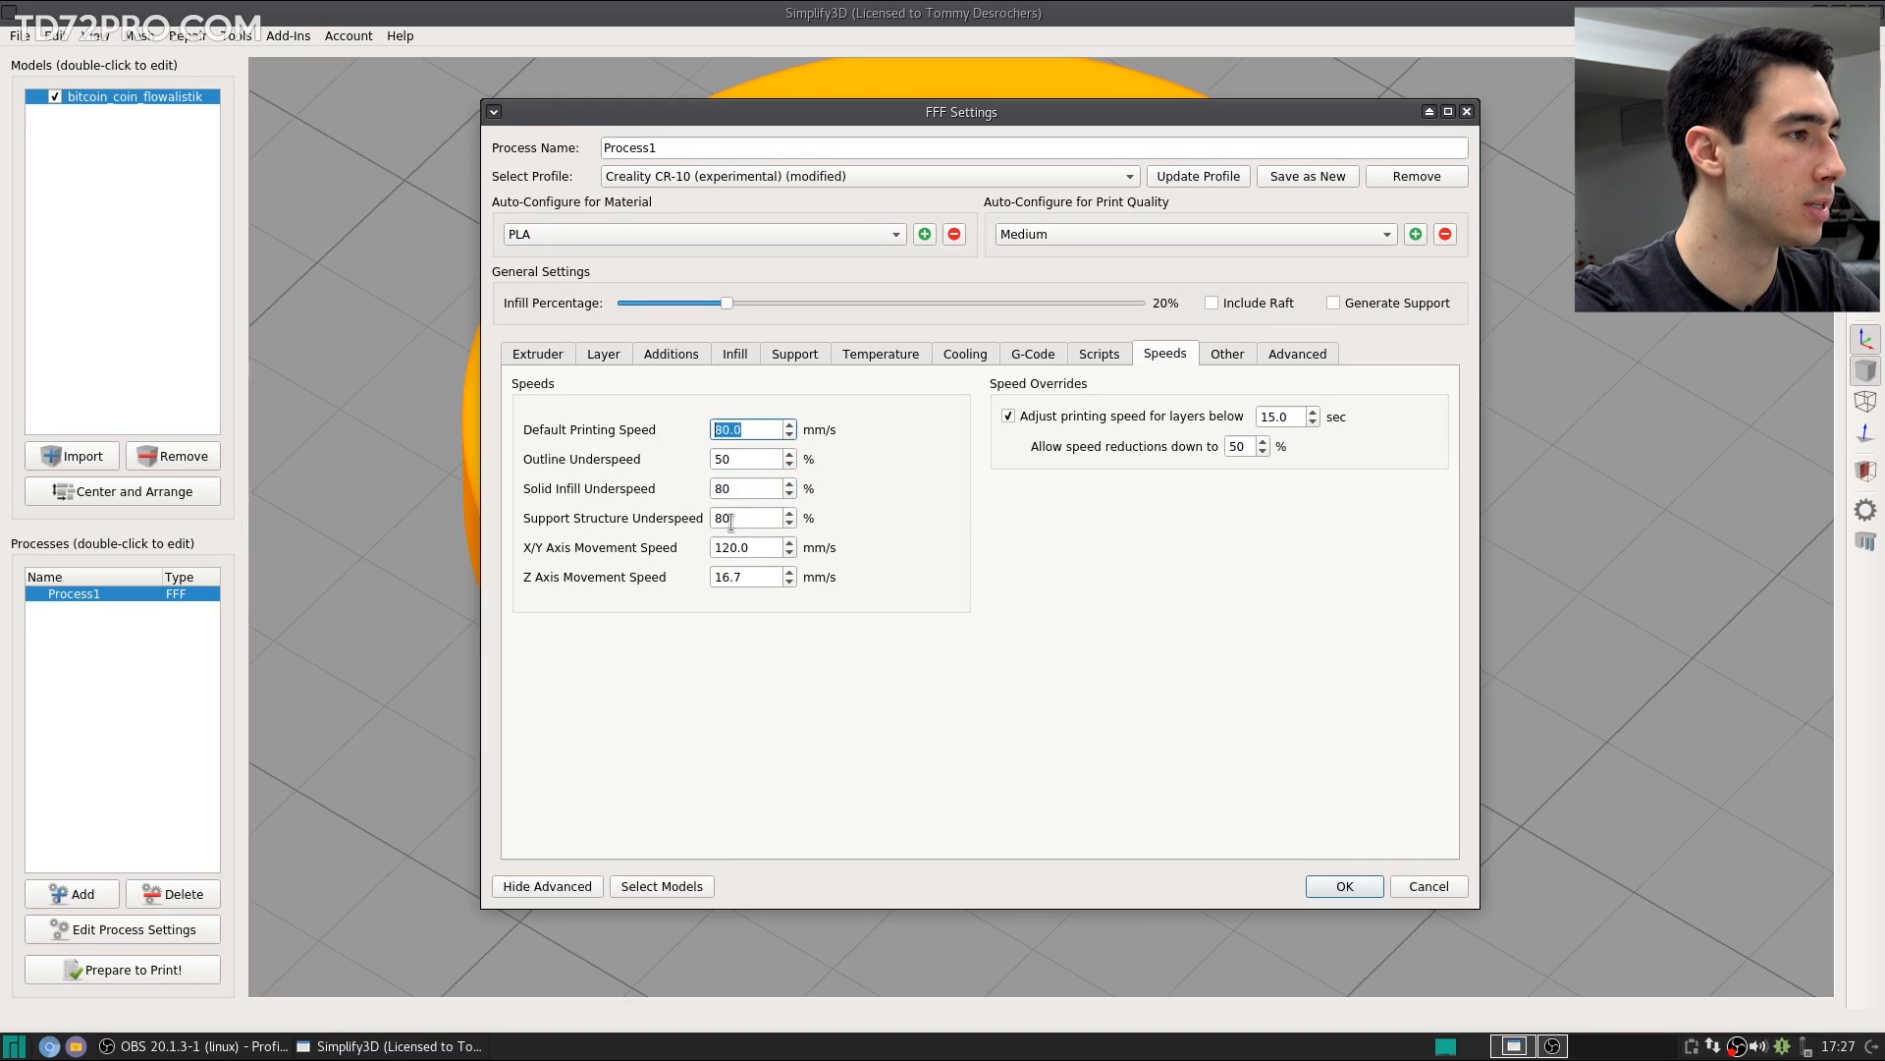
Step: Review the support structure underspeed, the X/Y and Z axis movement speeds, and the speed overrides for short layers
{"action": "left_click_drag", "start_coordinate": [744, 520], "coordinate": [510, 502]}
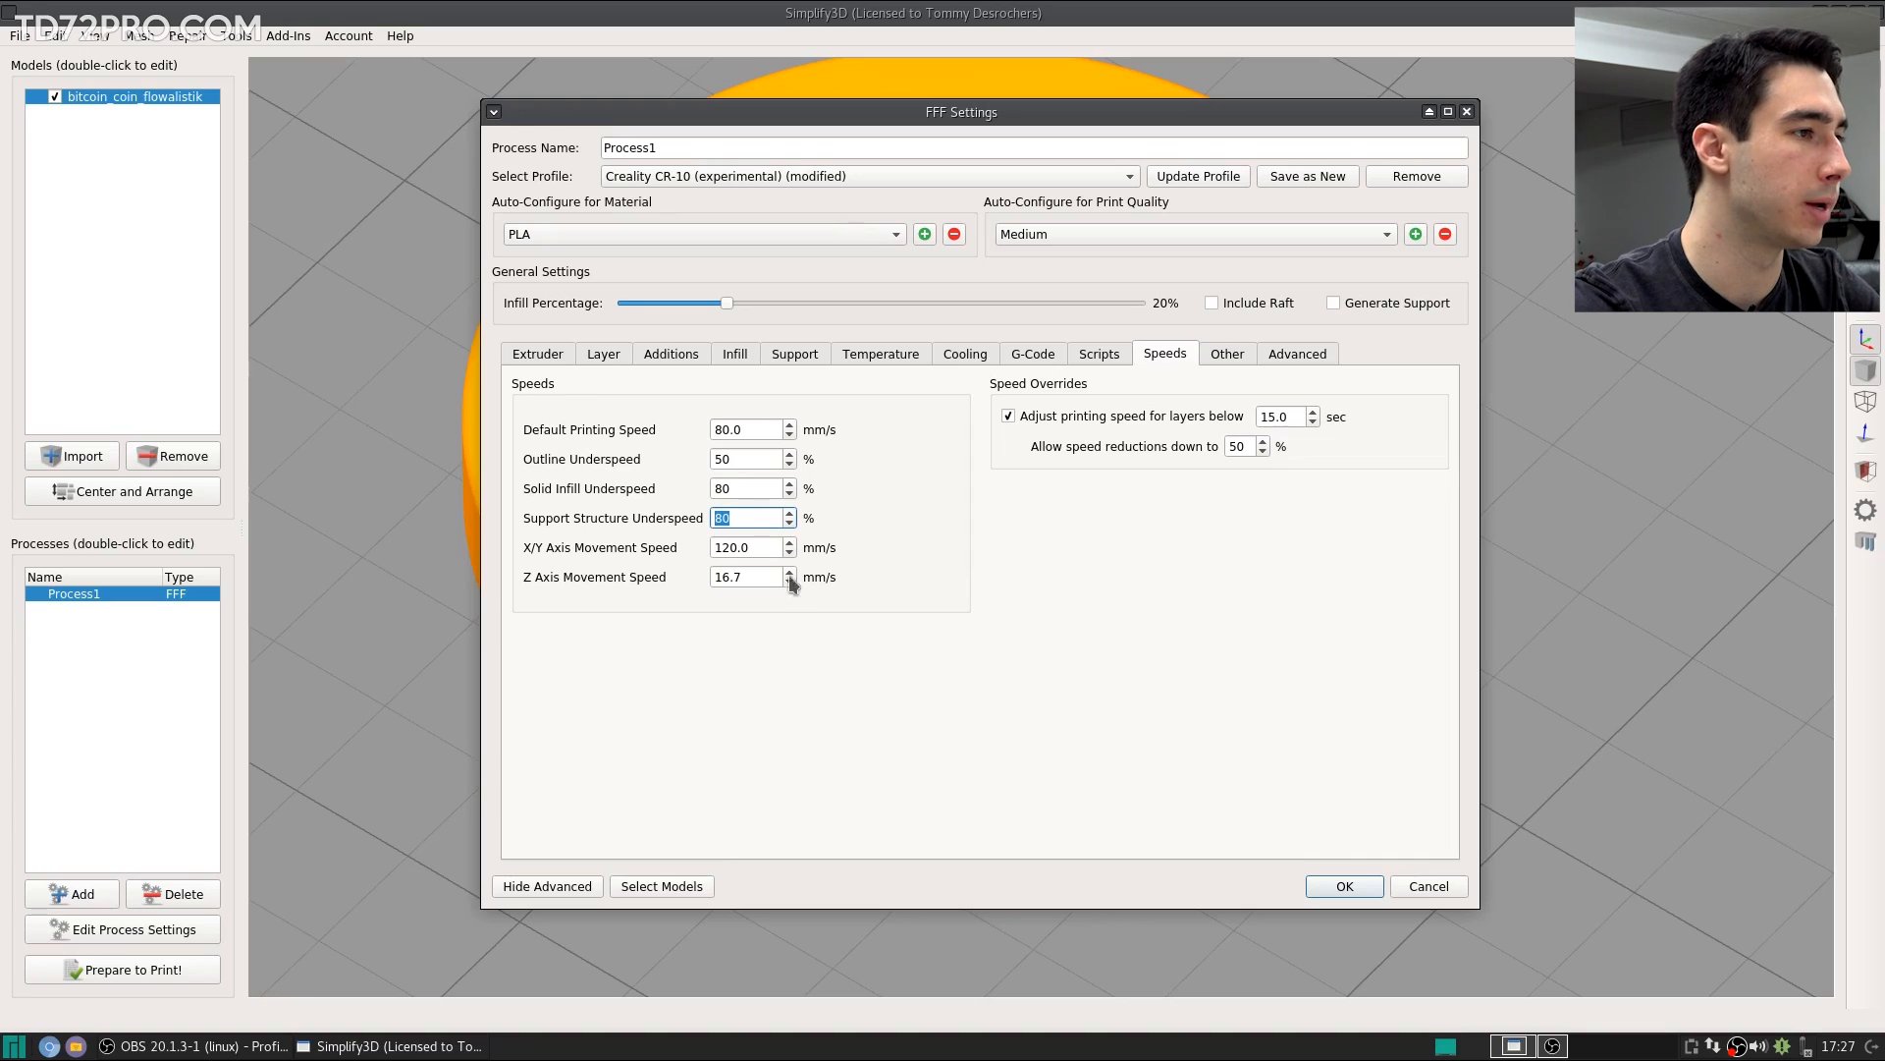
{"action": "left_click_drag", "start_coordinate": [751, 548], "coordinate": [655, 545]}
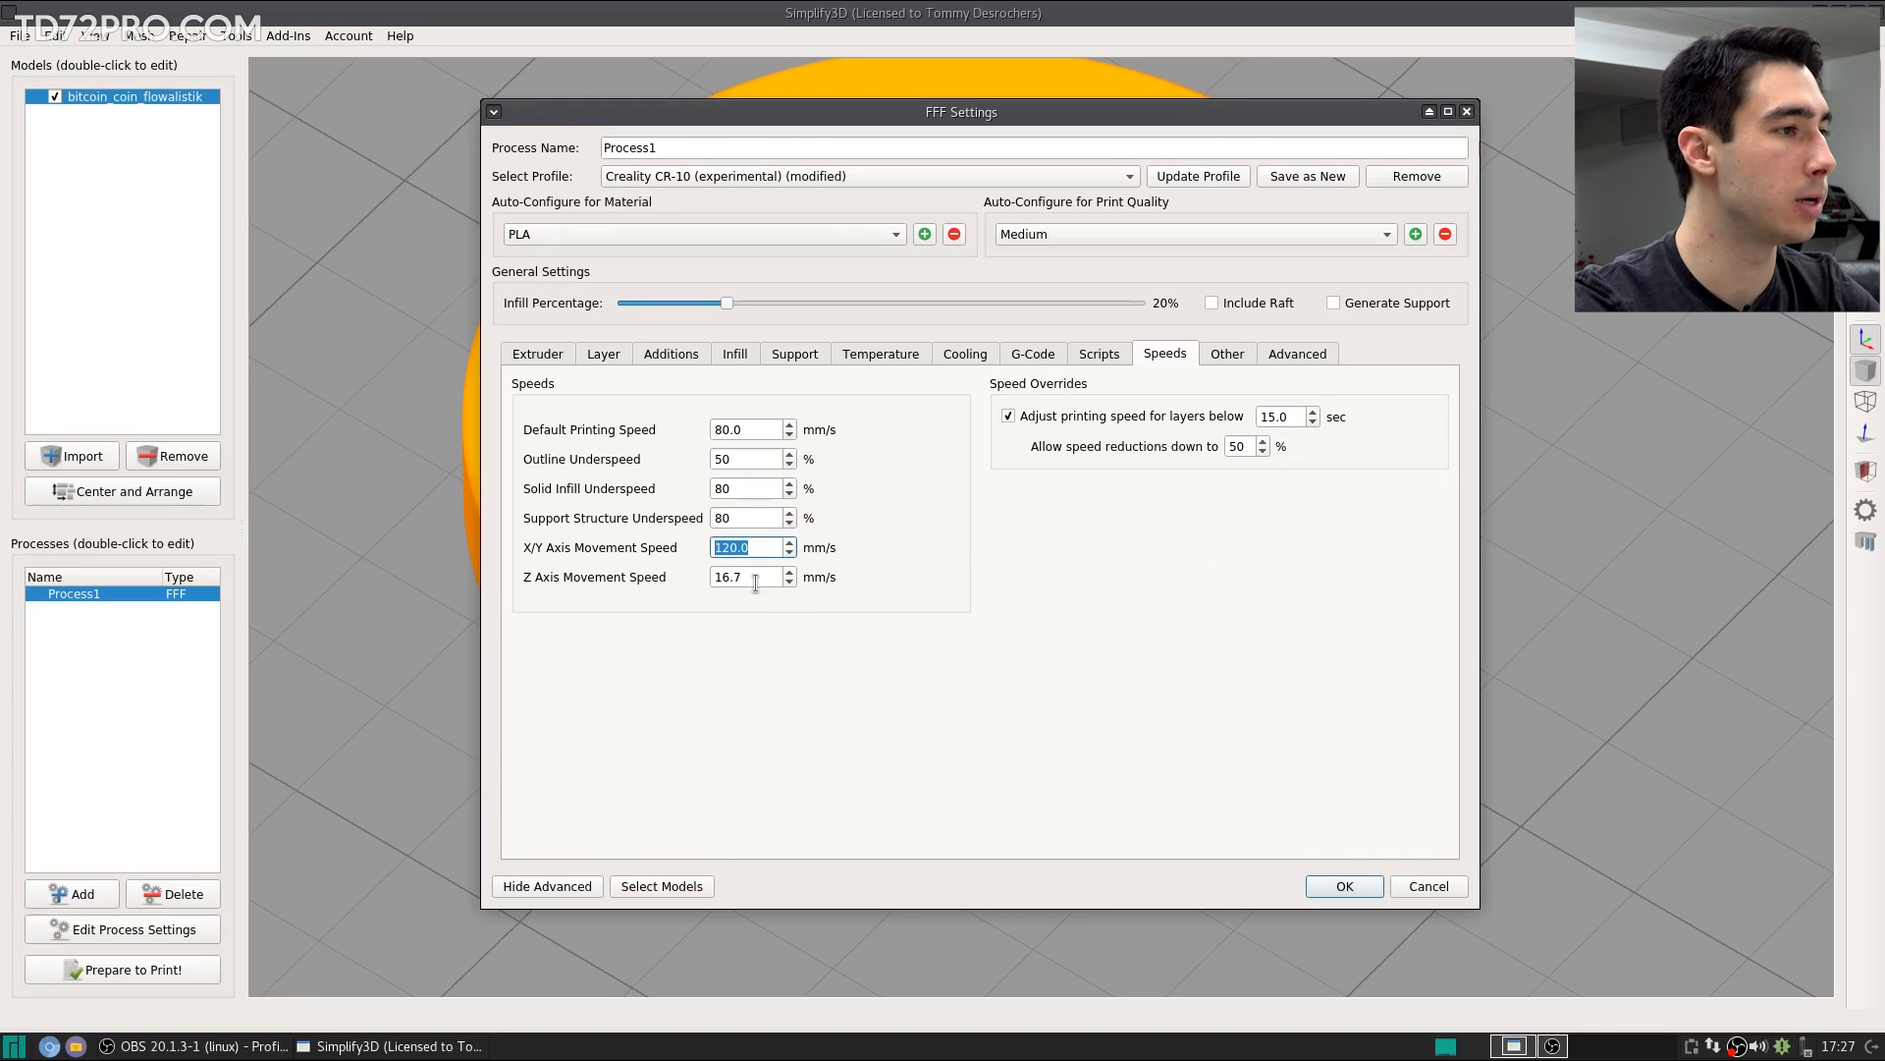
{"action": "left_click_drag", "start_coordinate": [755, 582], "coordinate": [608, 634]}
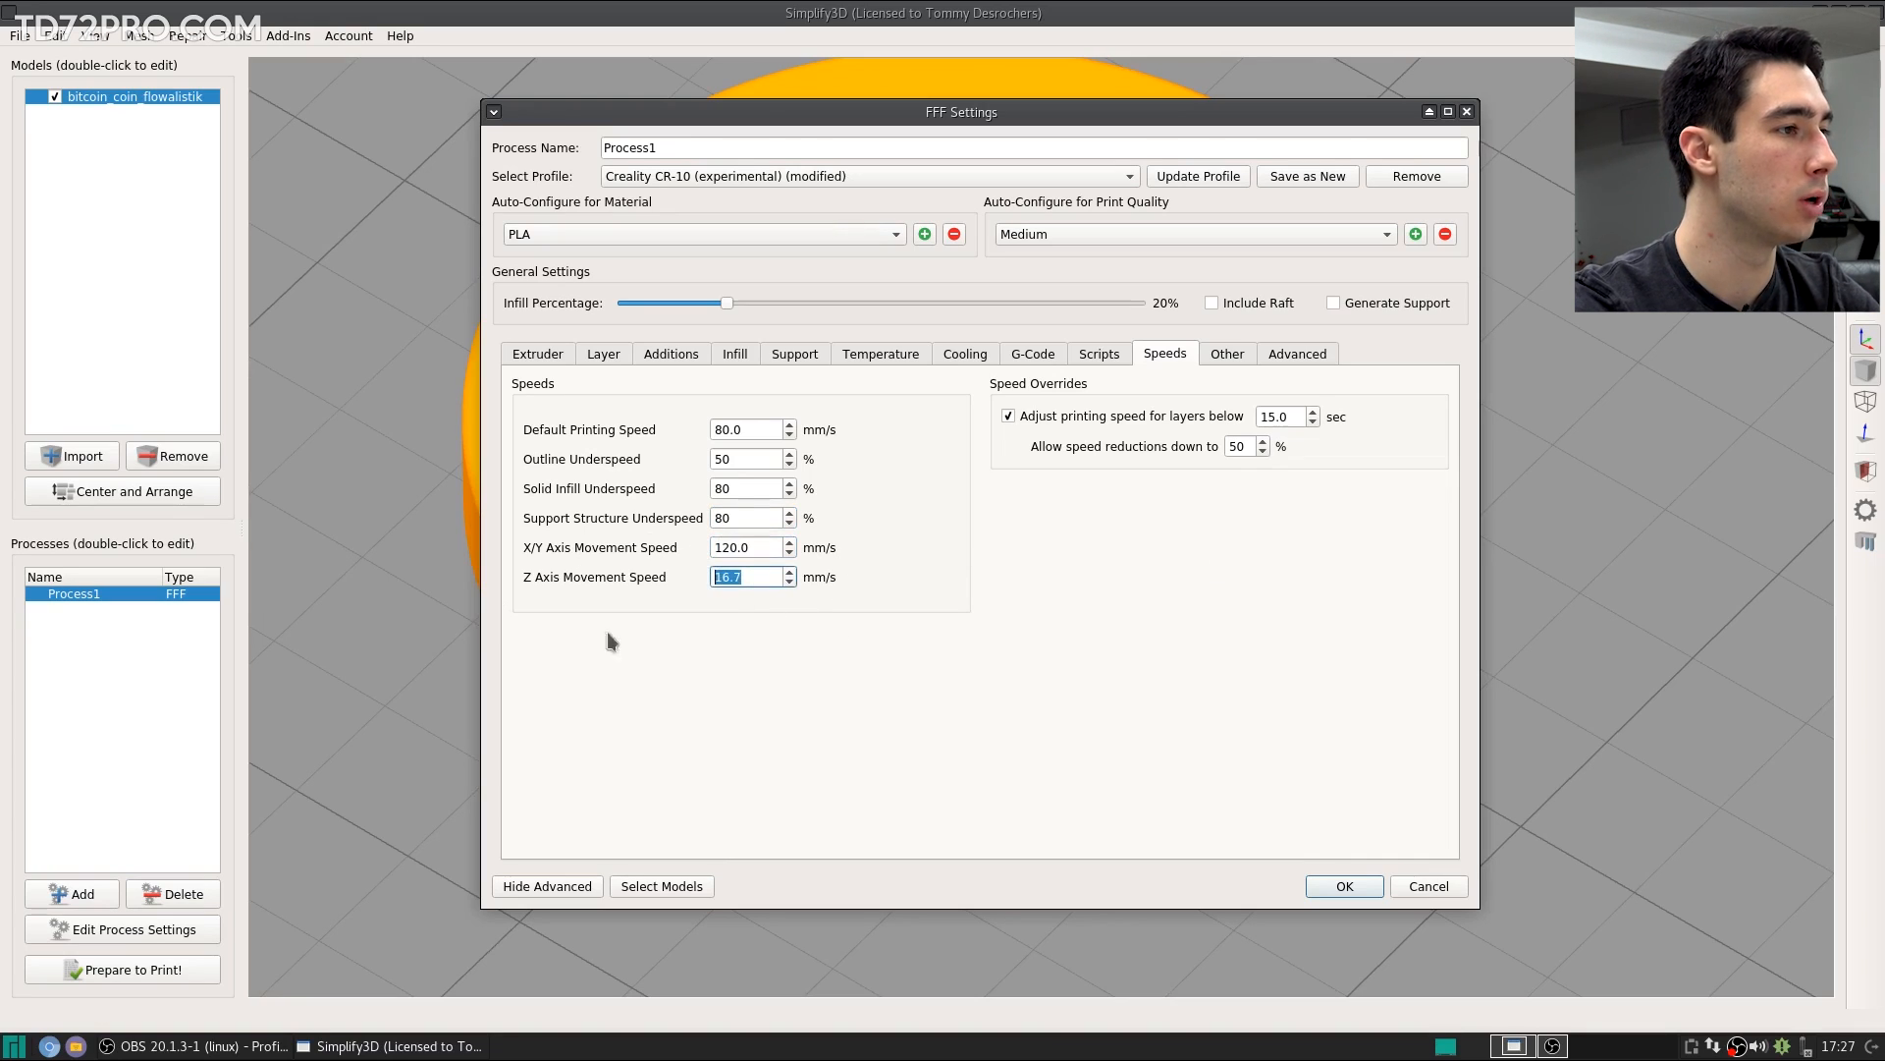
{"action": "left_click", "coordinate": [882, 678]}
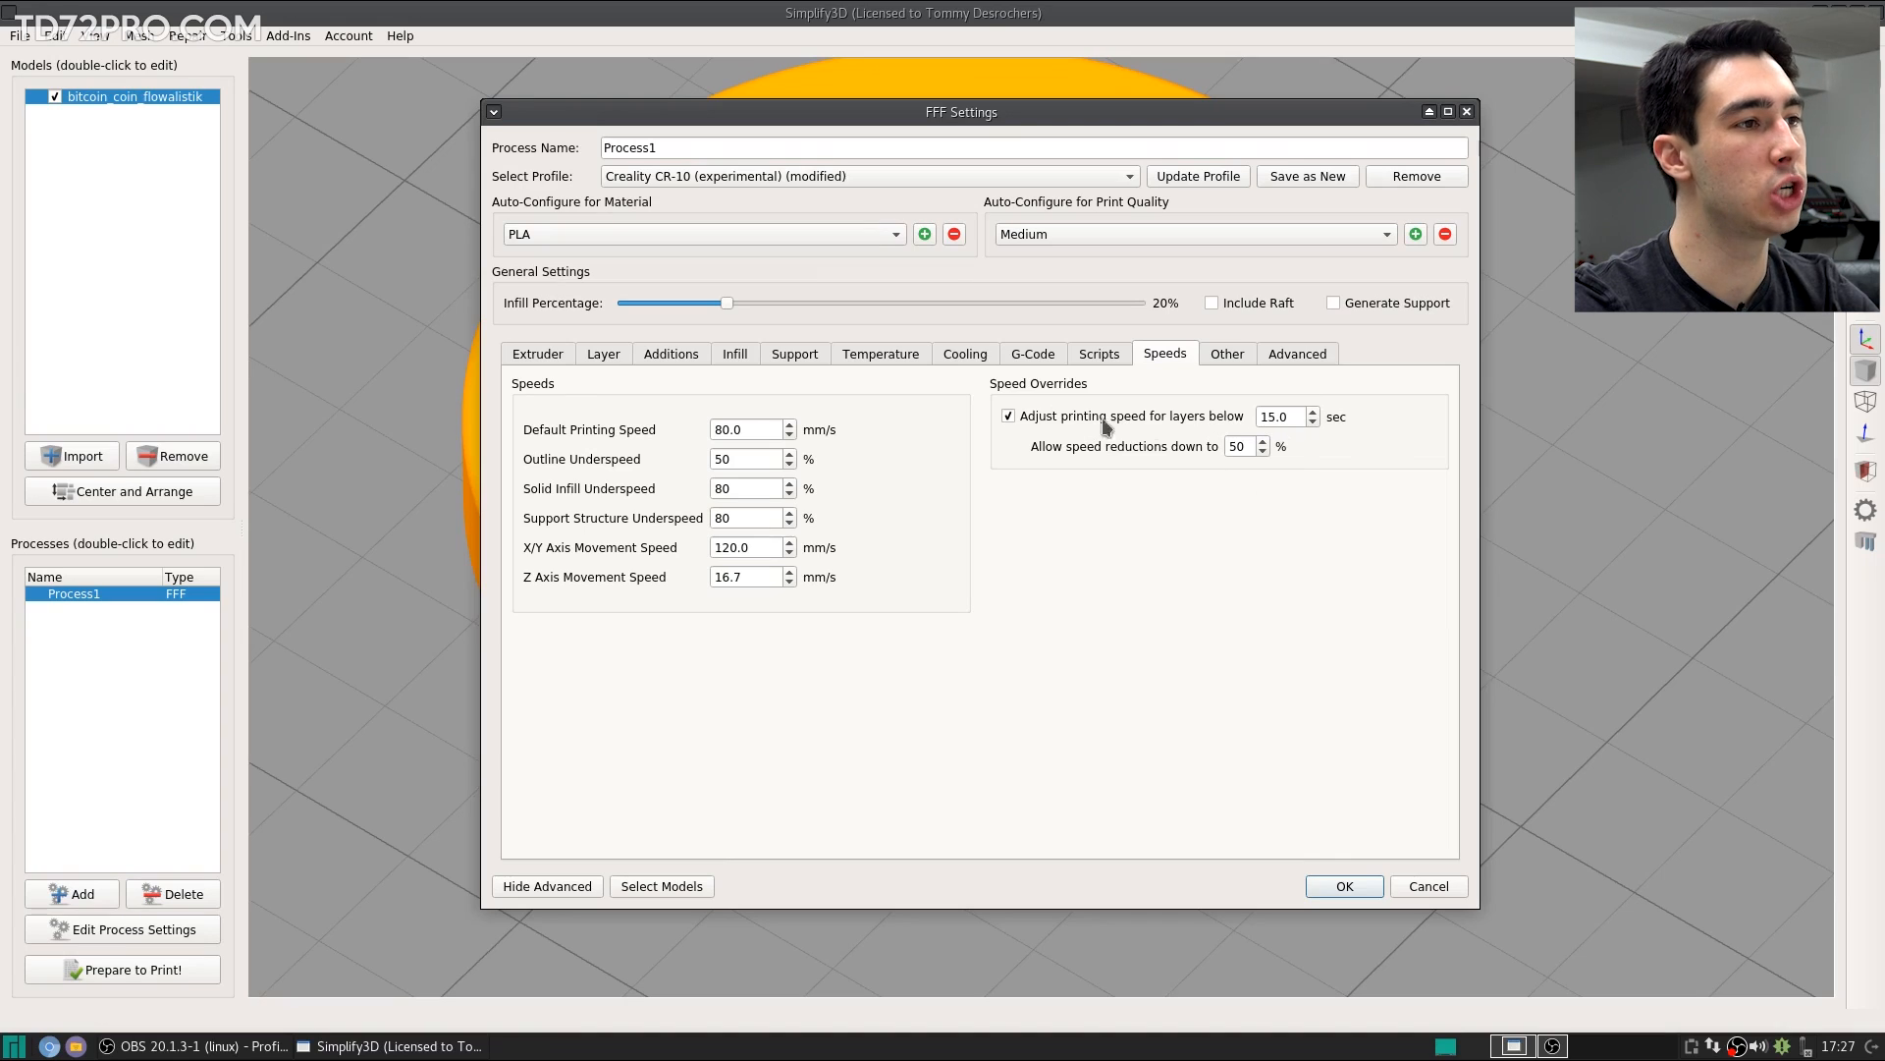
{"action": "left_click_drag", "start_coordinate": [1296, 412], "coordinate": [1227, 417]}
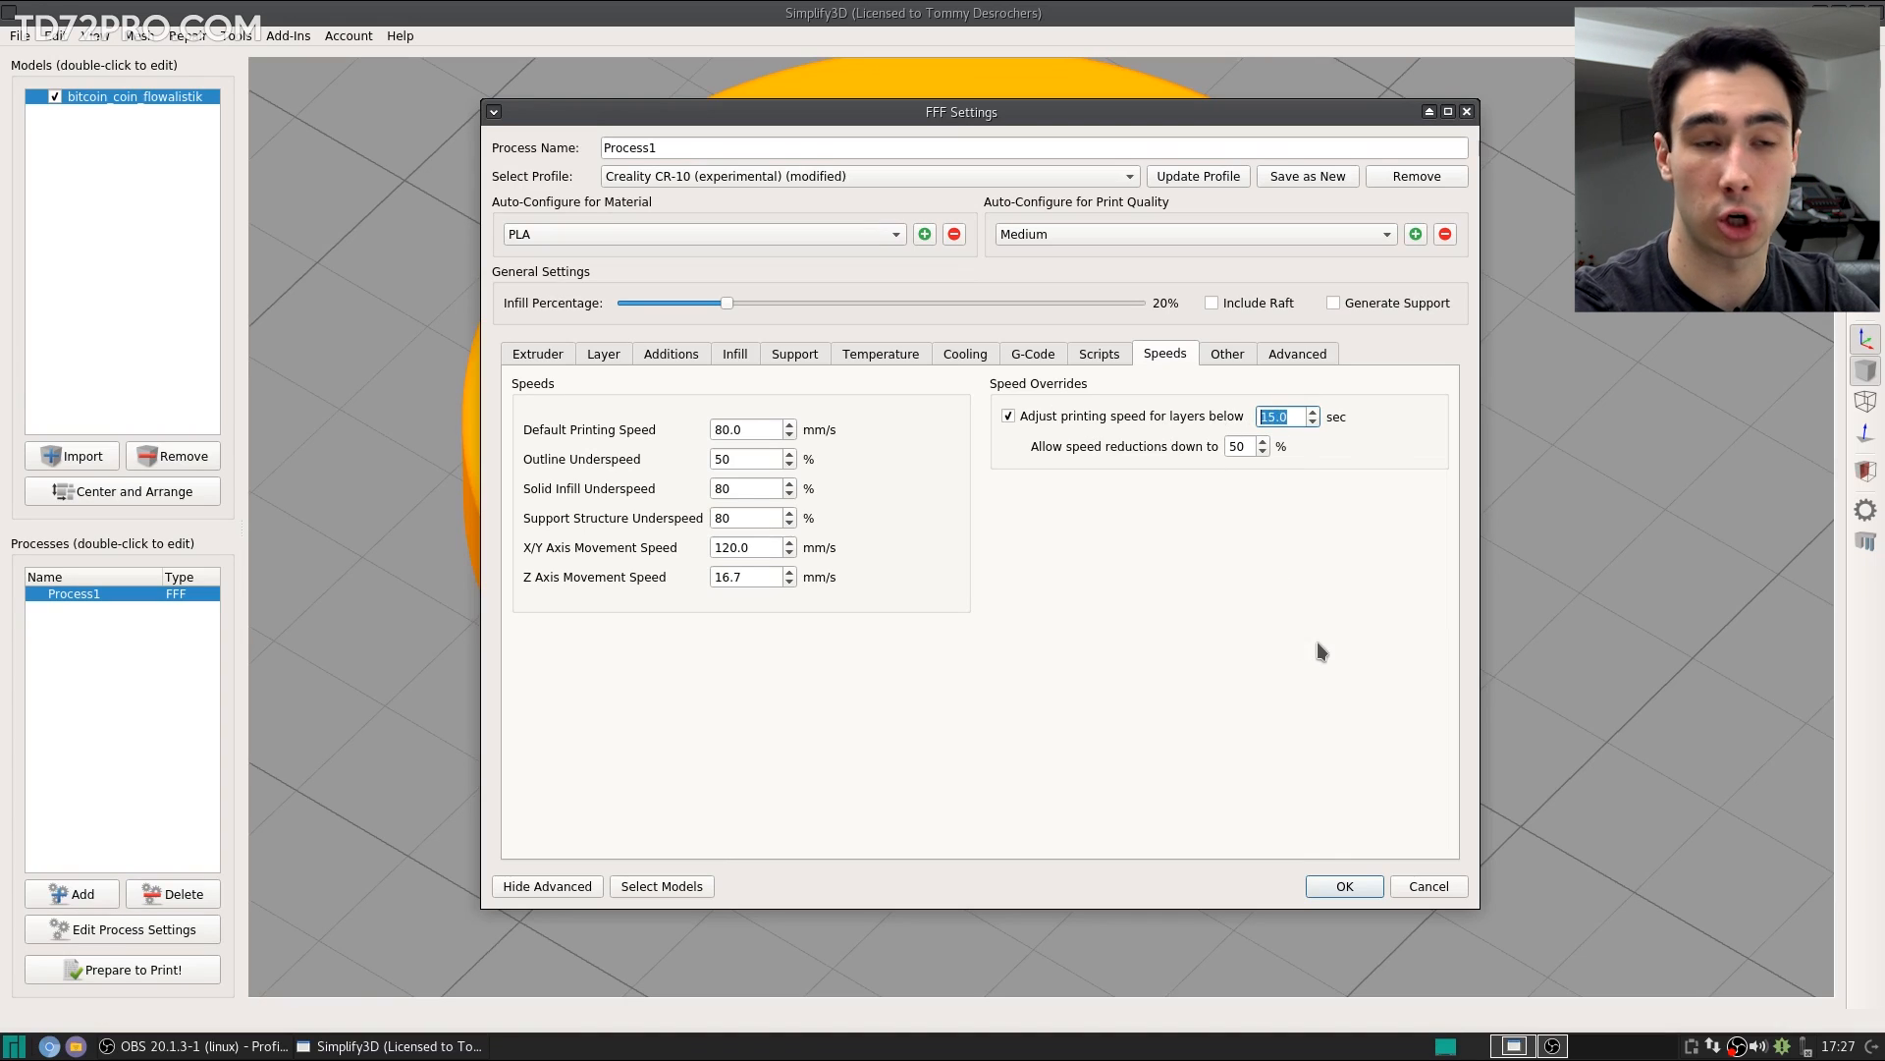
{"action": "left_click", "coordinate": [1252, 445]}
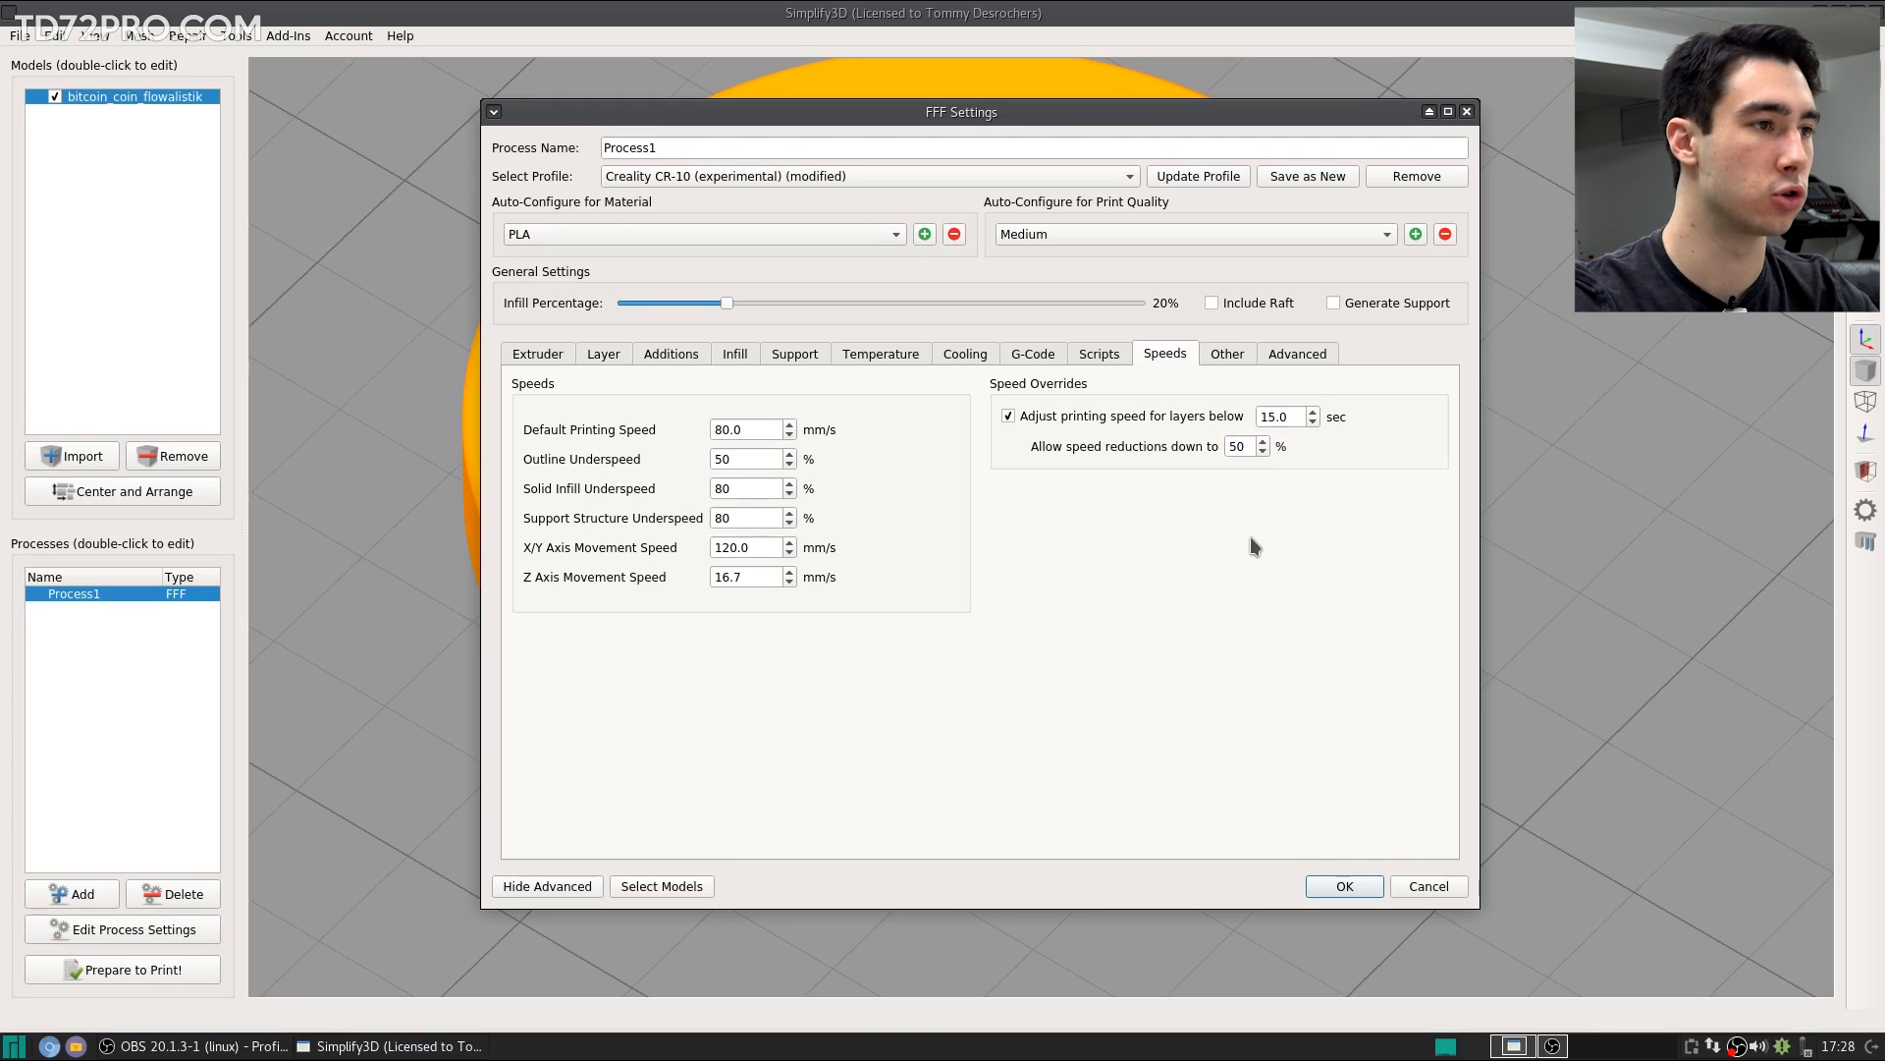
Step: Inspect the bridging settings and the filament's price, density and diameter
{"action": "left_click", "coordinate": [1228, 355]}
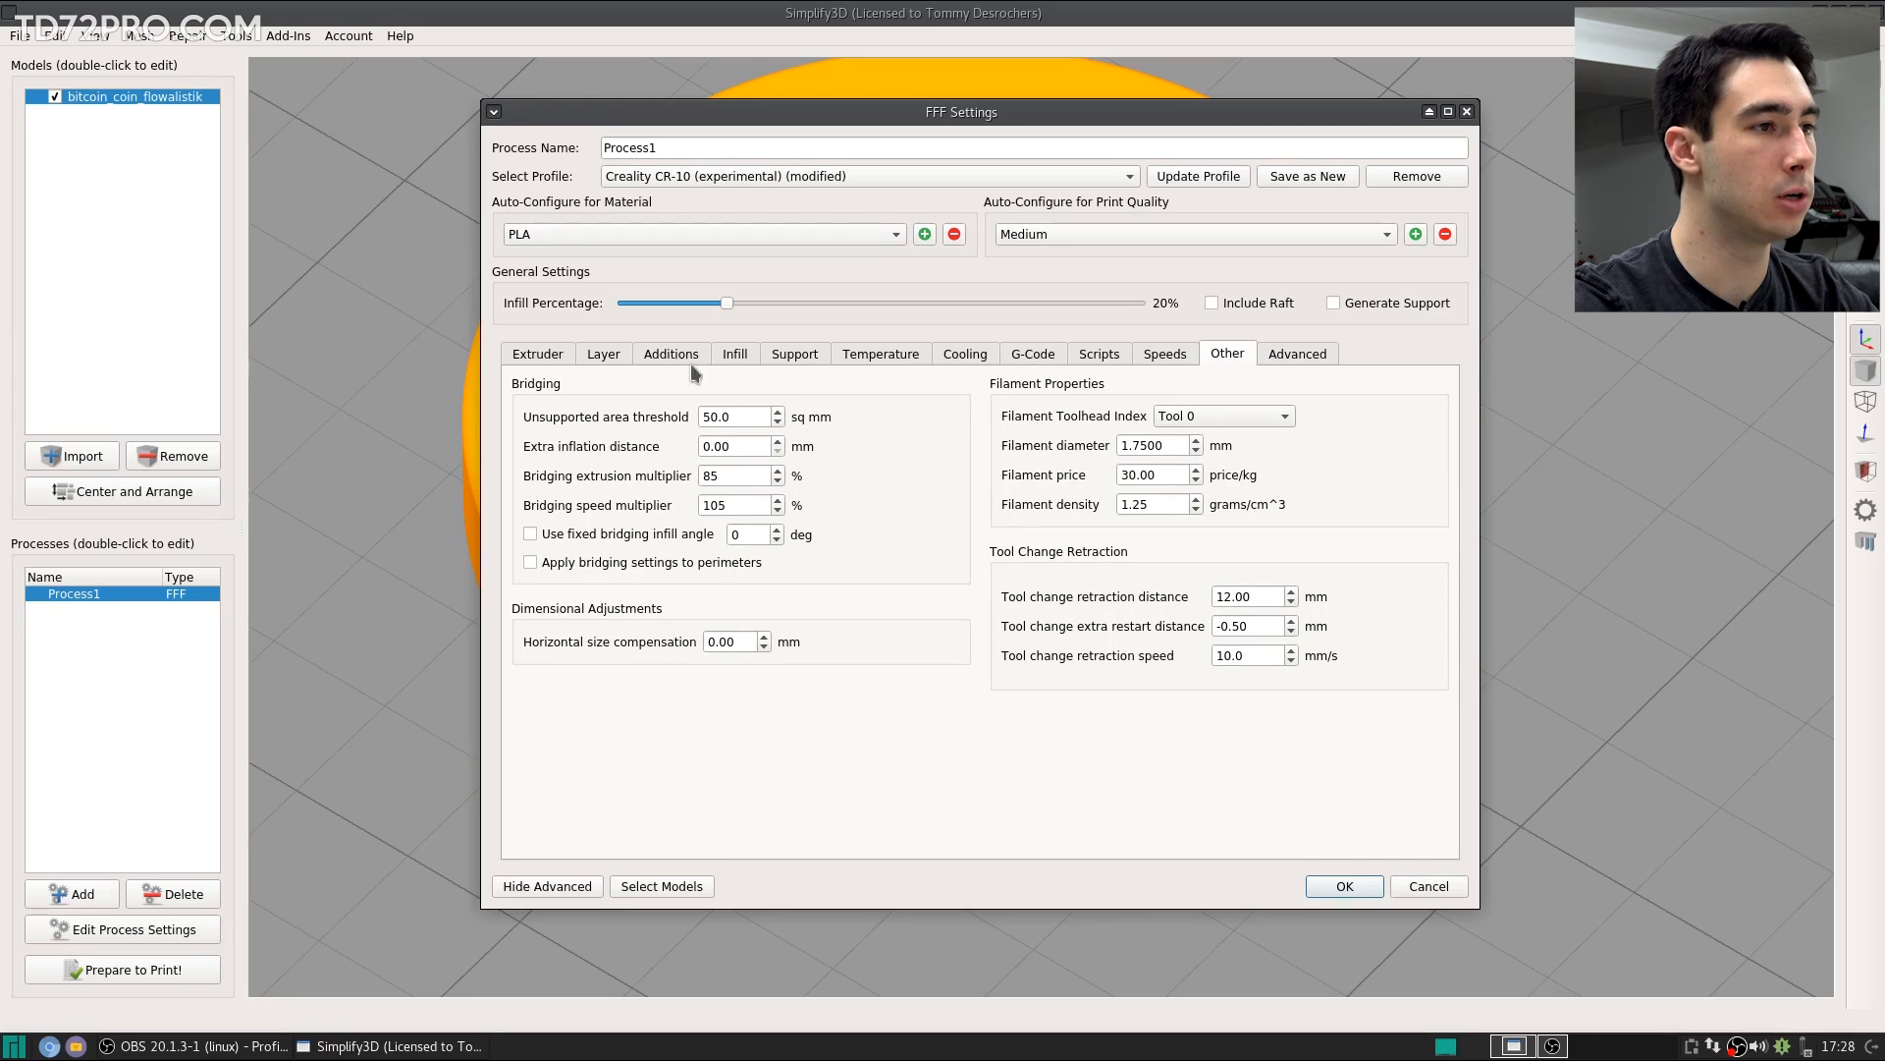
{"action": "double_click", "coordinate": [1179, 474]}
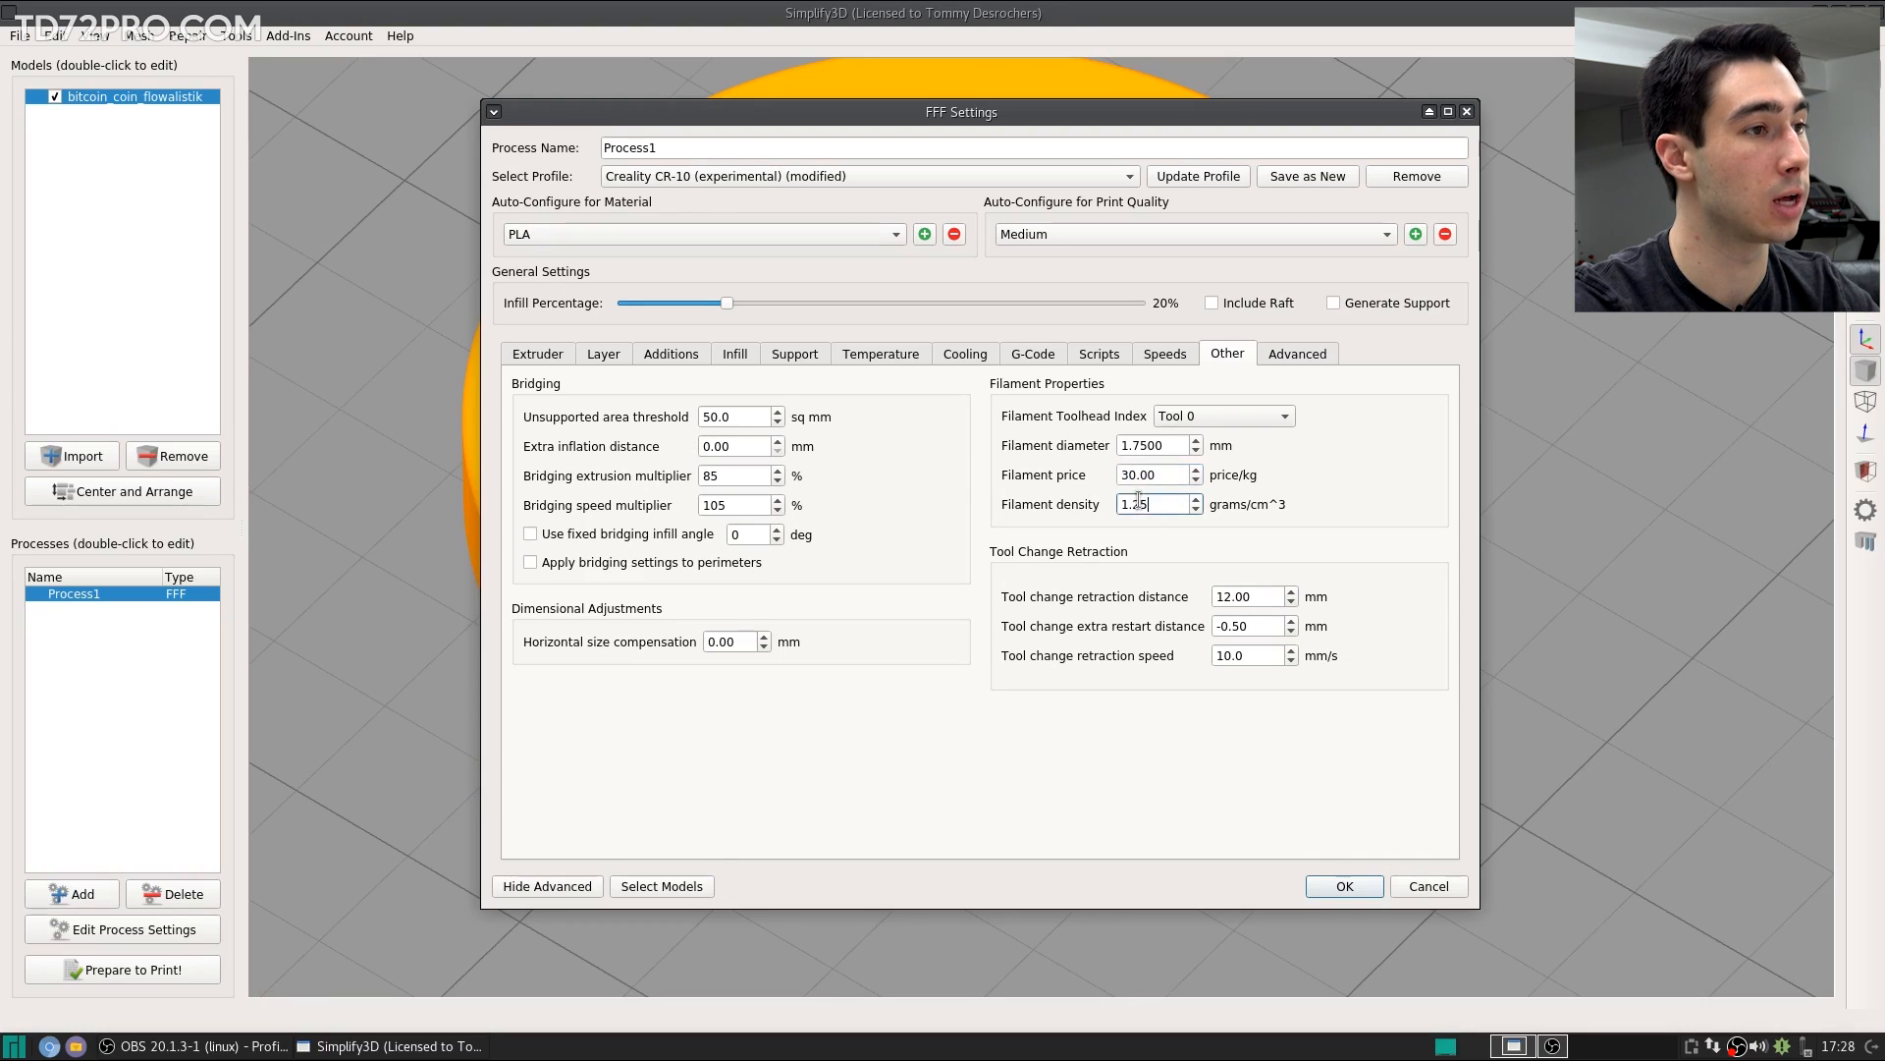
{"action": "double_click", "coordinate": [1153, 503]}
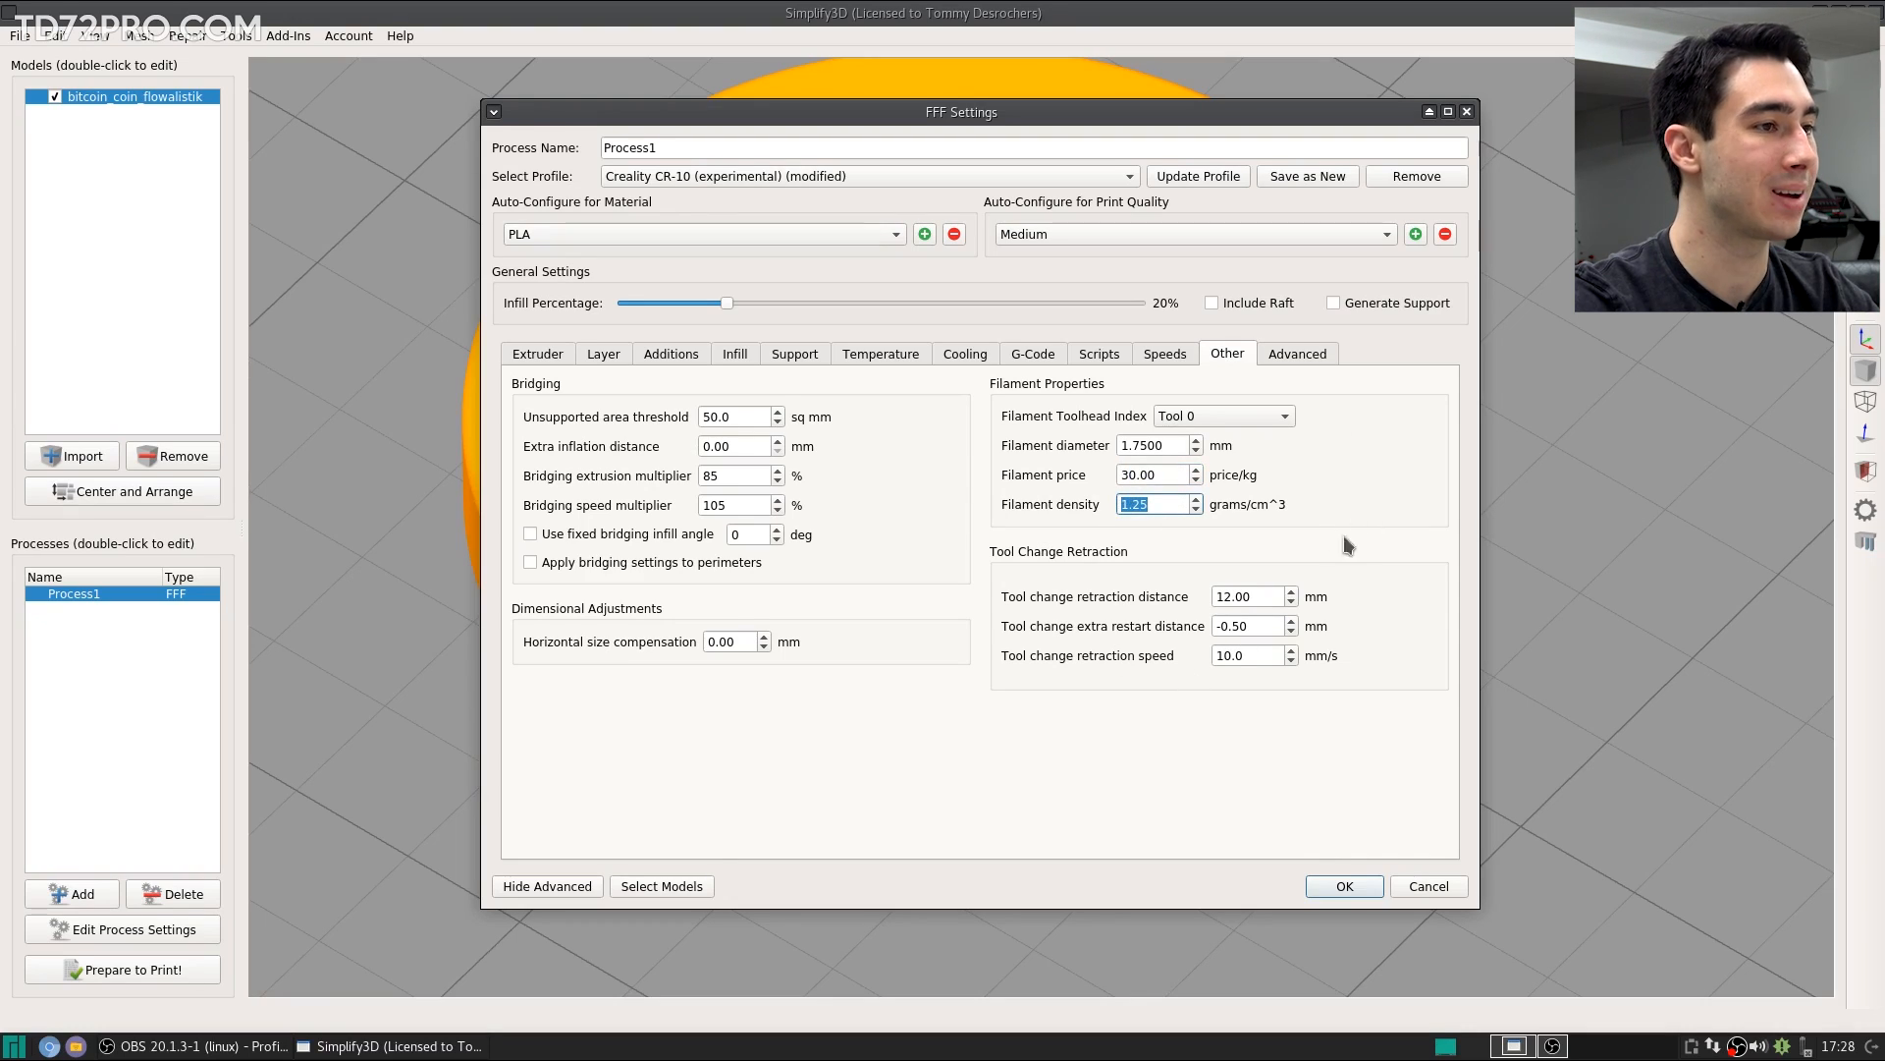
{"action": "double_click", "coordinate": [1174, 445]}
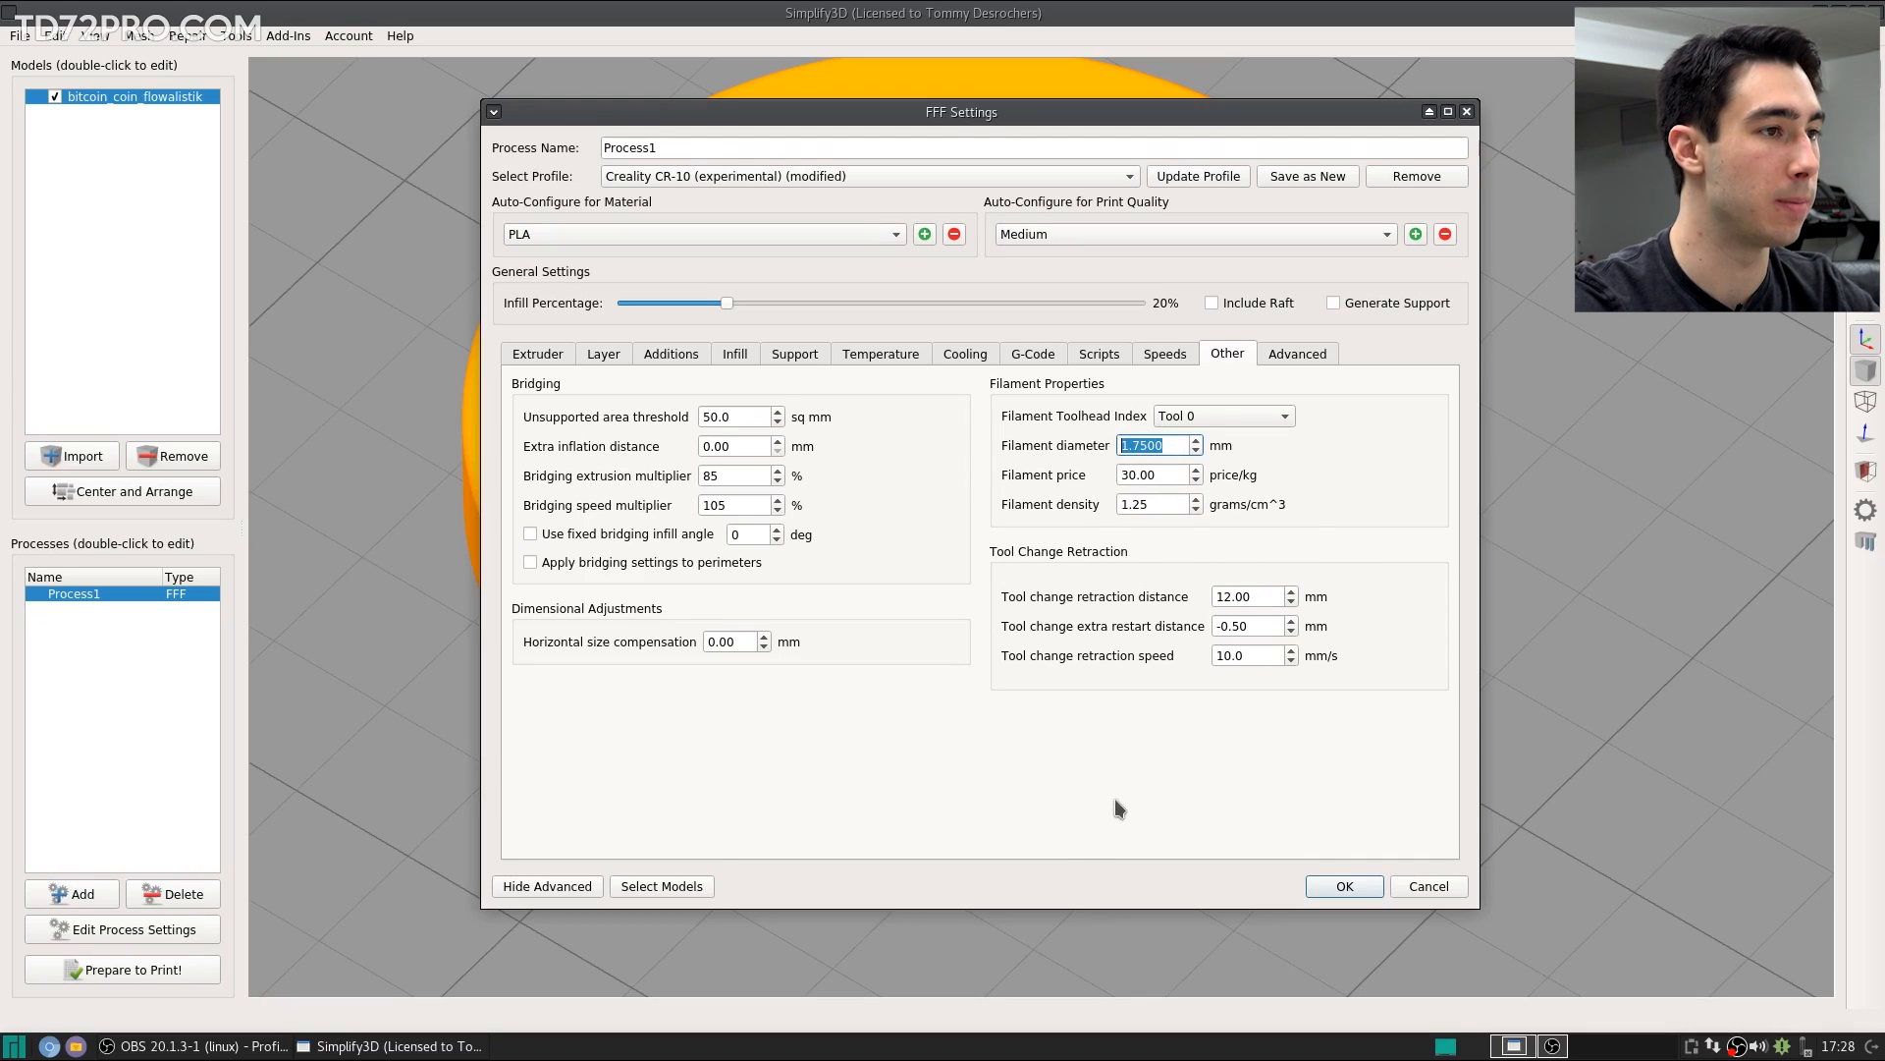
Step: Examine the advanced ooze control and movement behavior options, checking them against the primary extruder's retraction, coasting and wipe settings
{"action": "key", "text": "ctrl+Tab"}
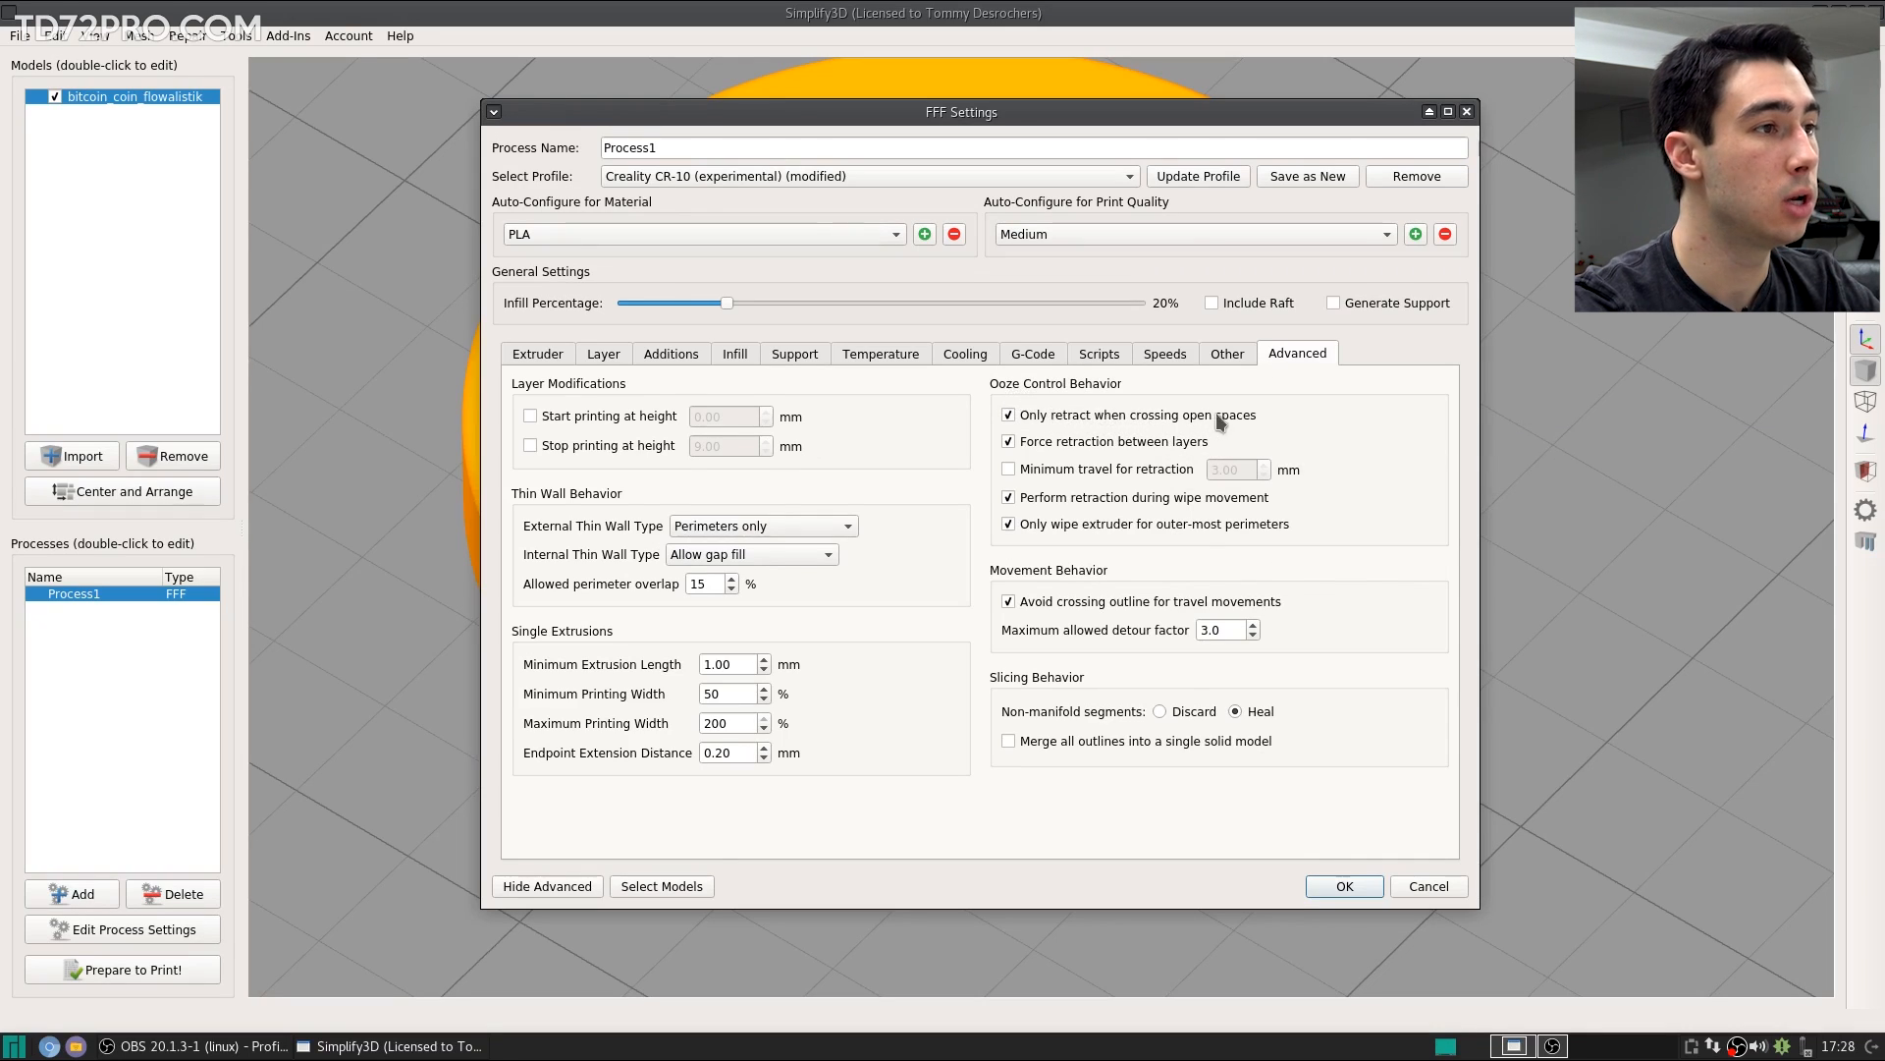
{"action": "mouse_move", "coordinate": [1305, 424]}
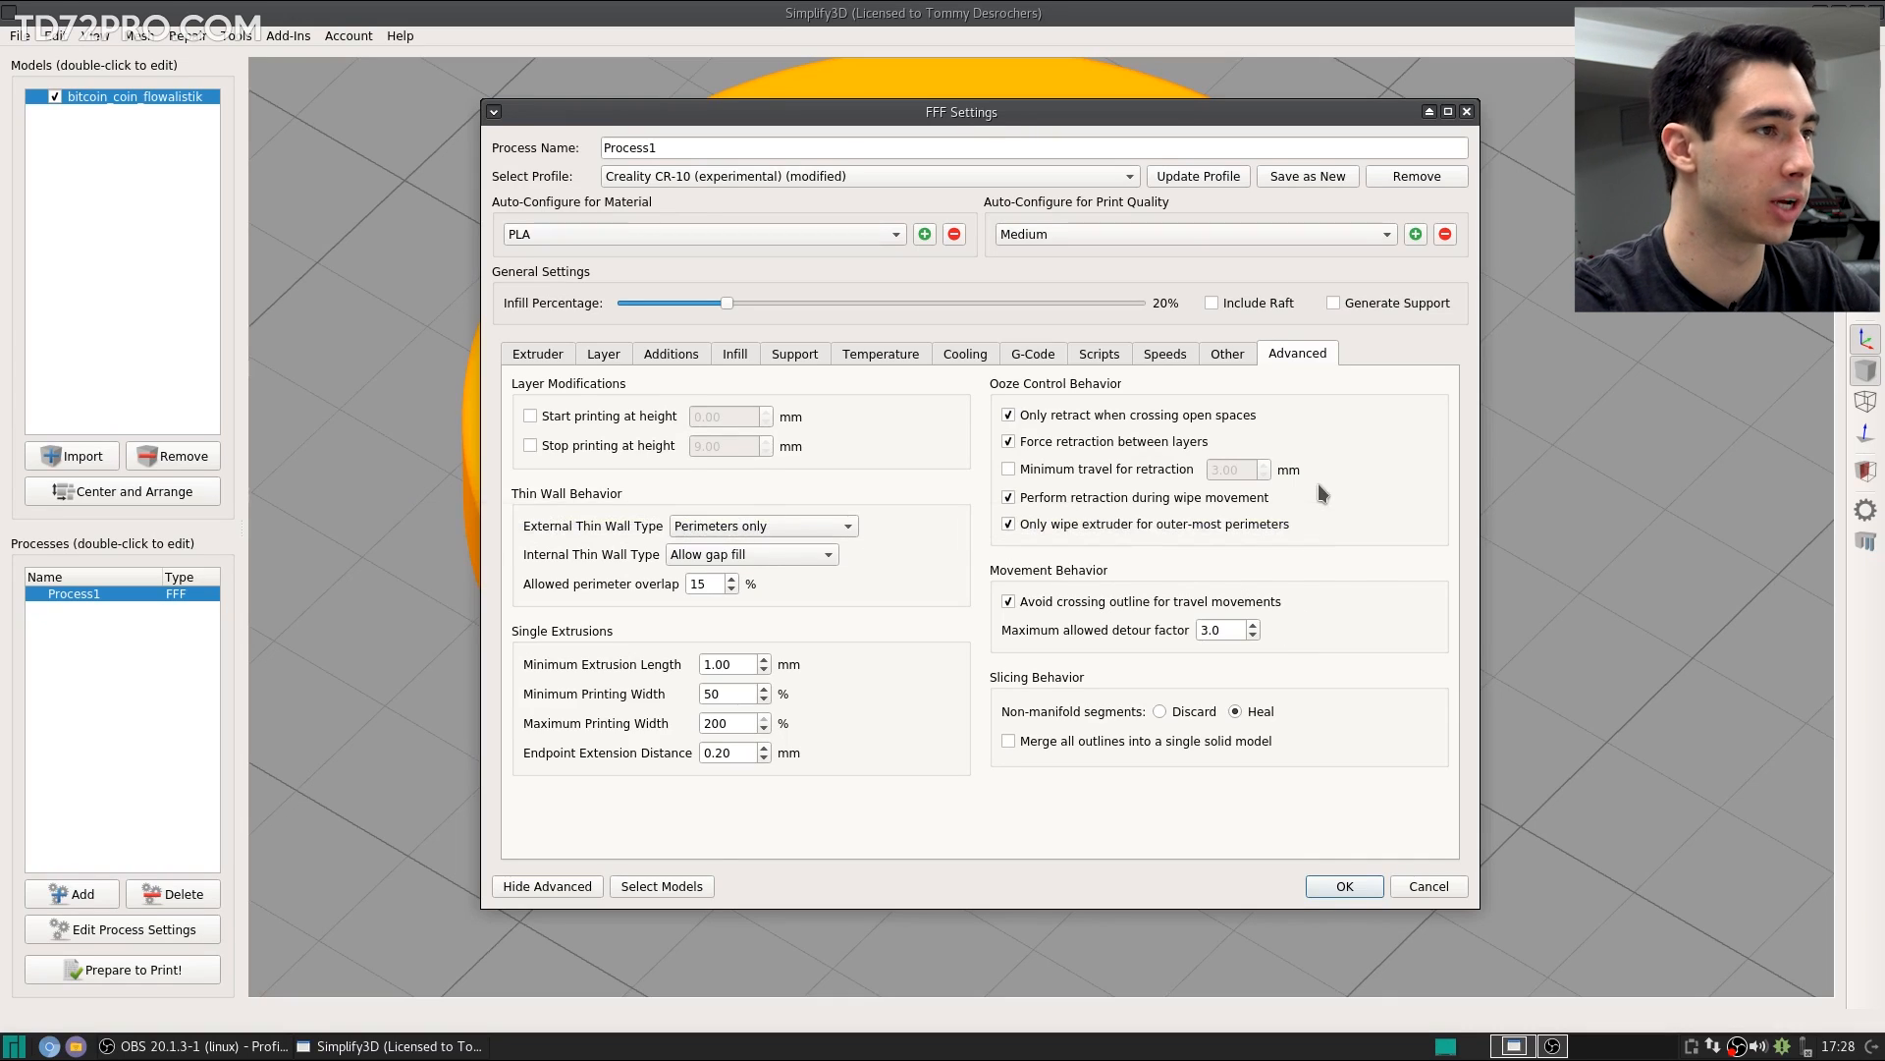
{"action": "mouse_move", "coordinate": [1381, 449]}
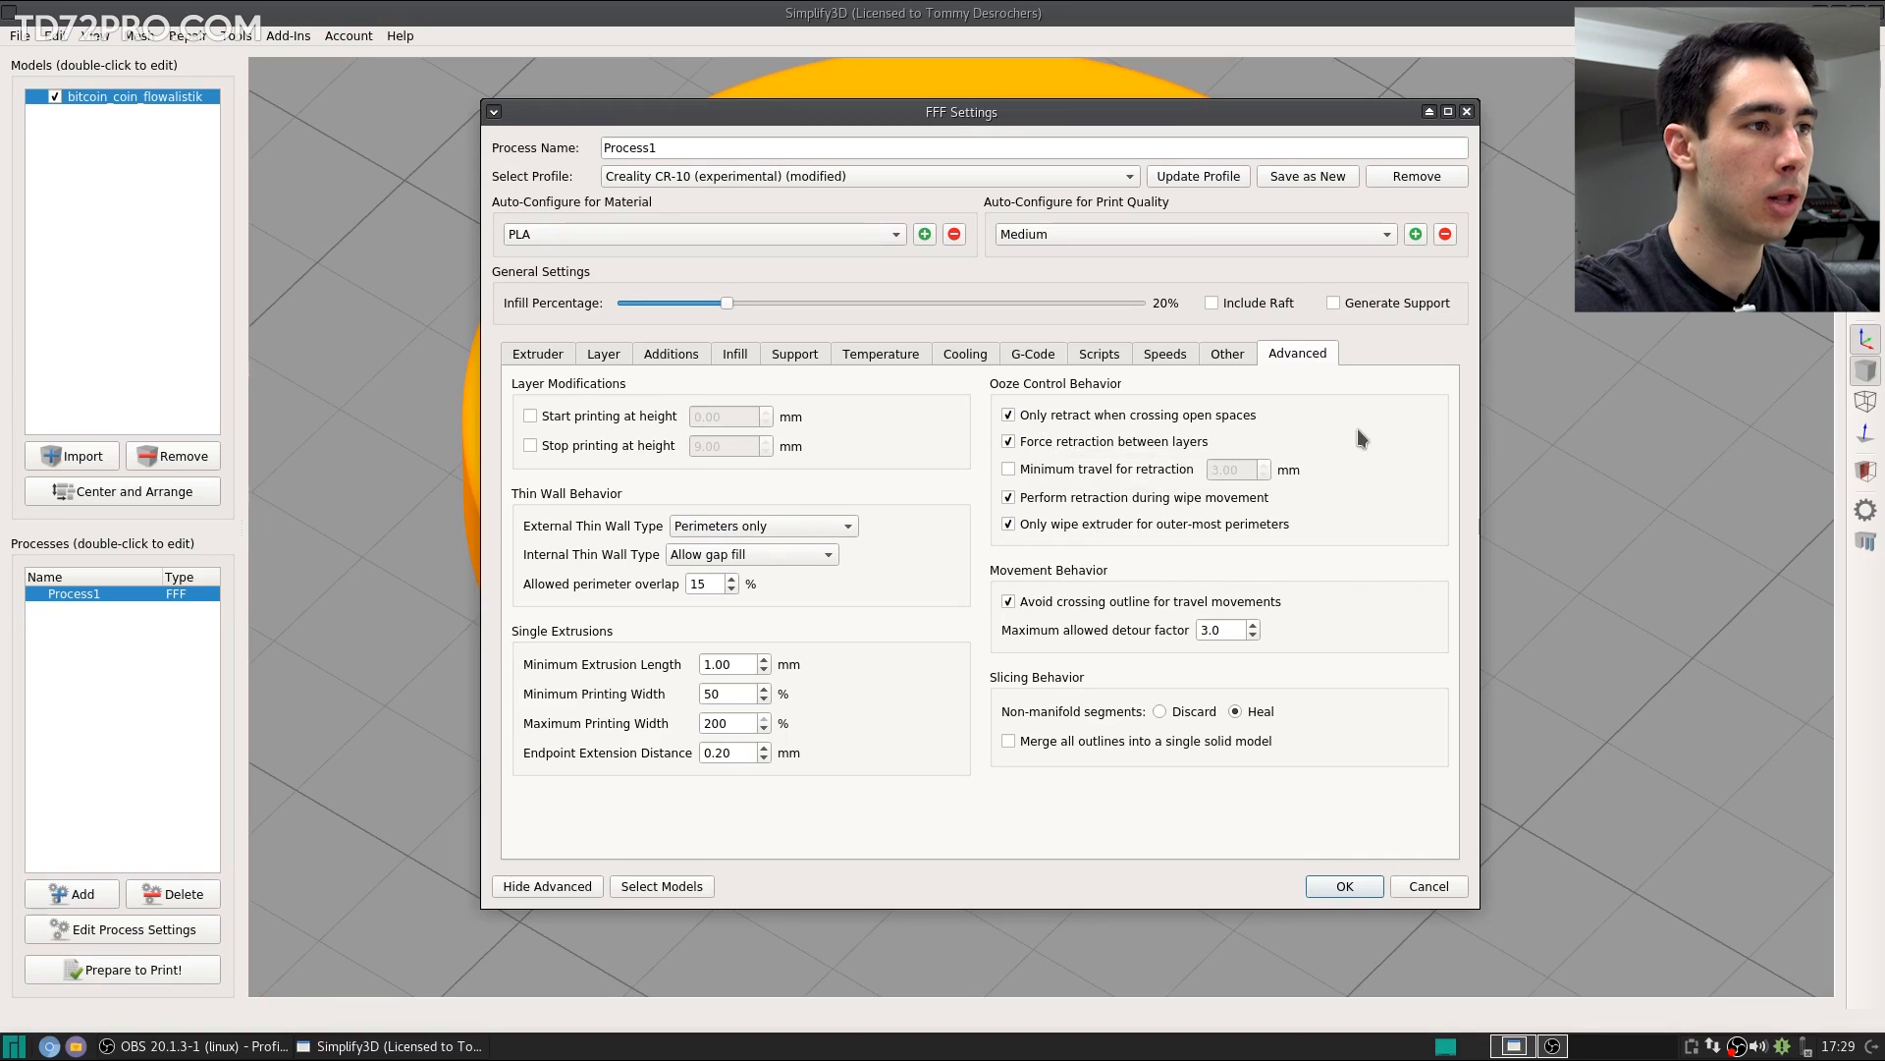
{"action": "mouse_move", "coordinate": [1305, 487]}
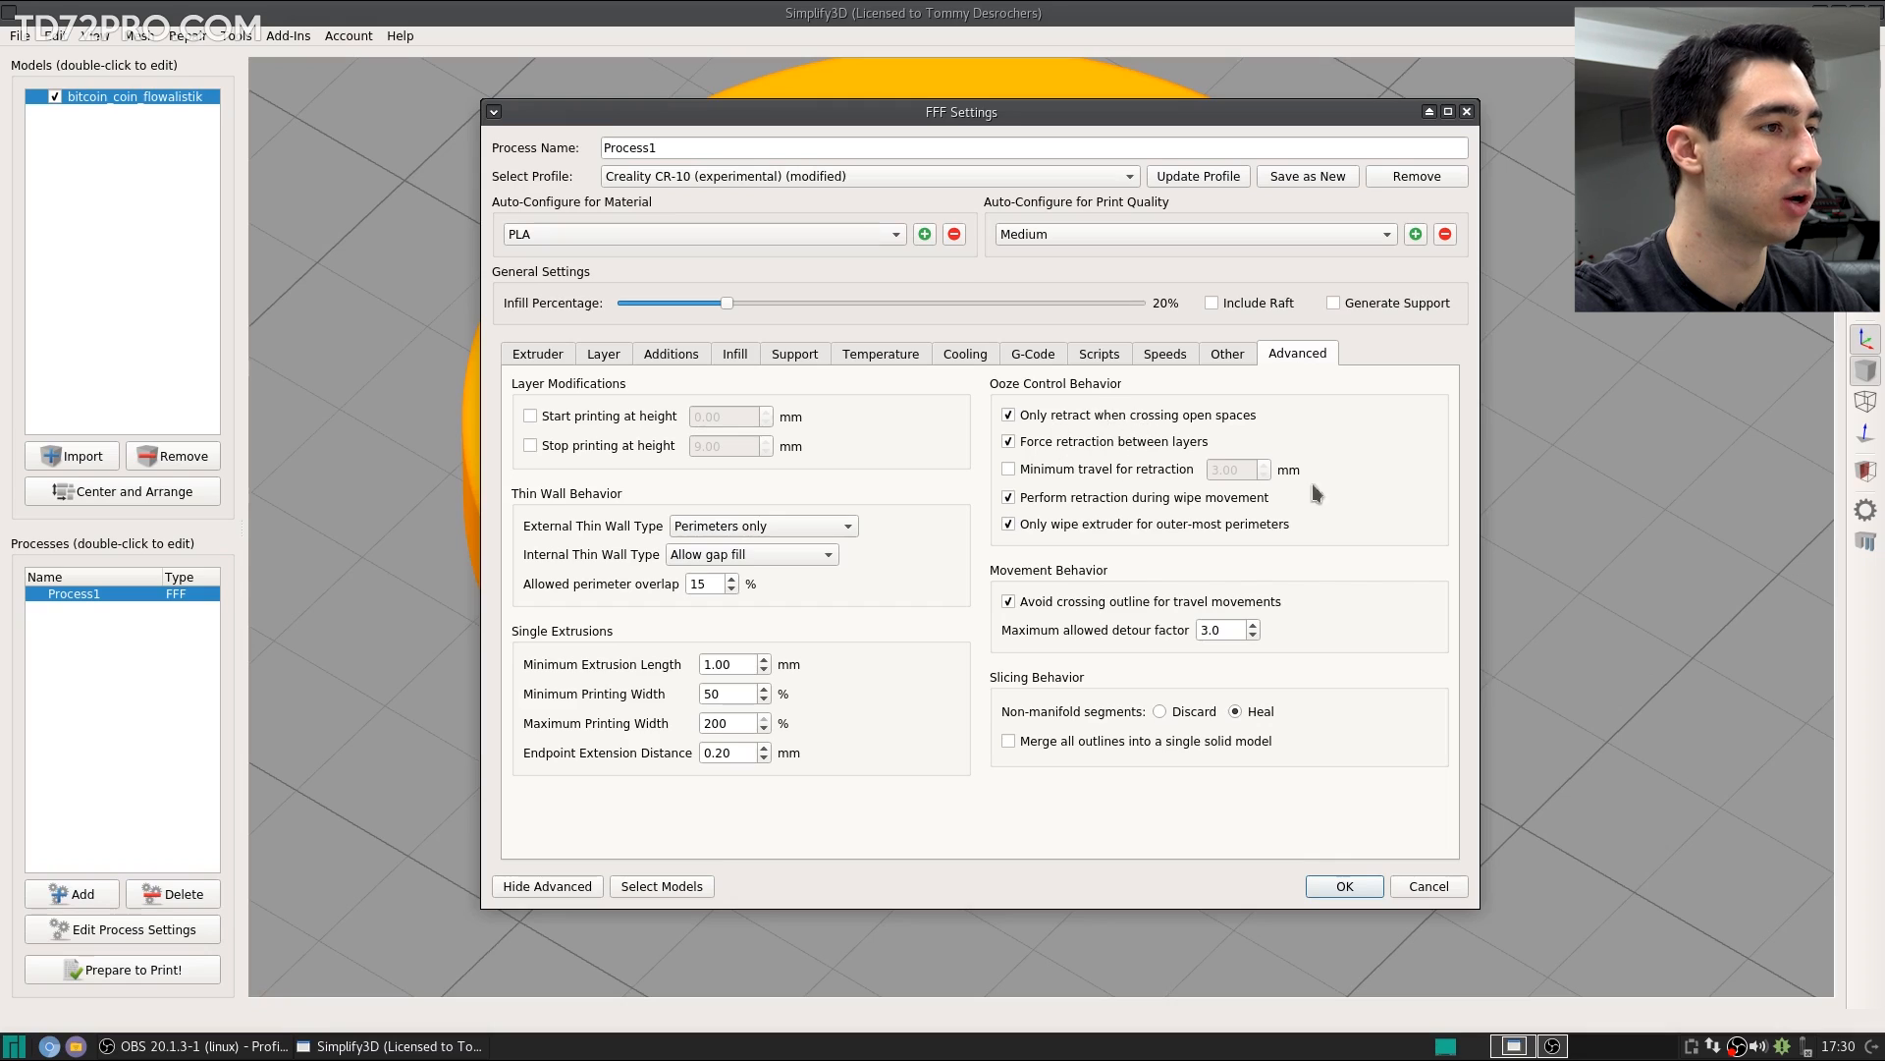
{"action": "left_click", "coordinate": [525, 355]}
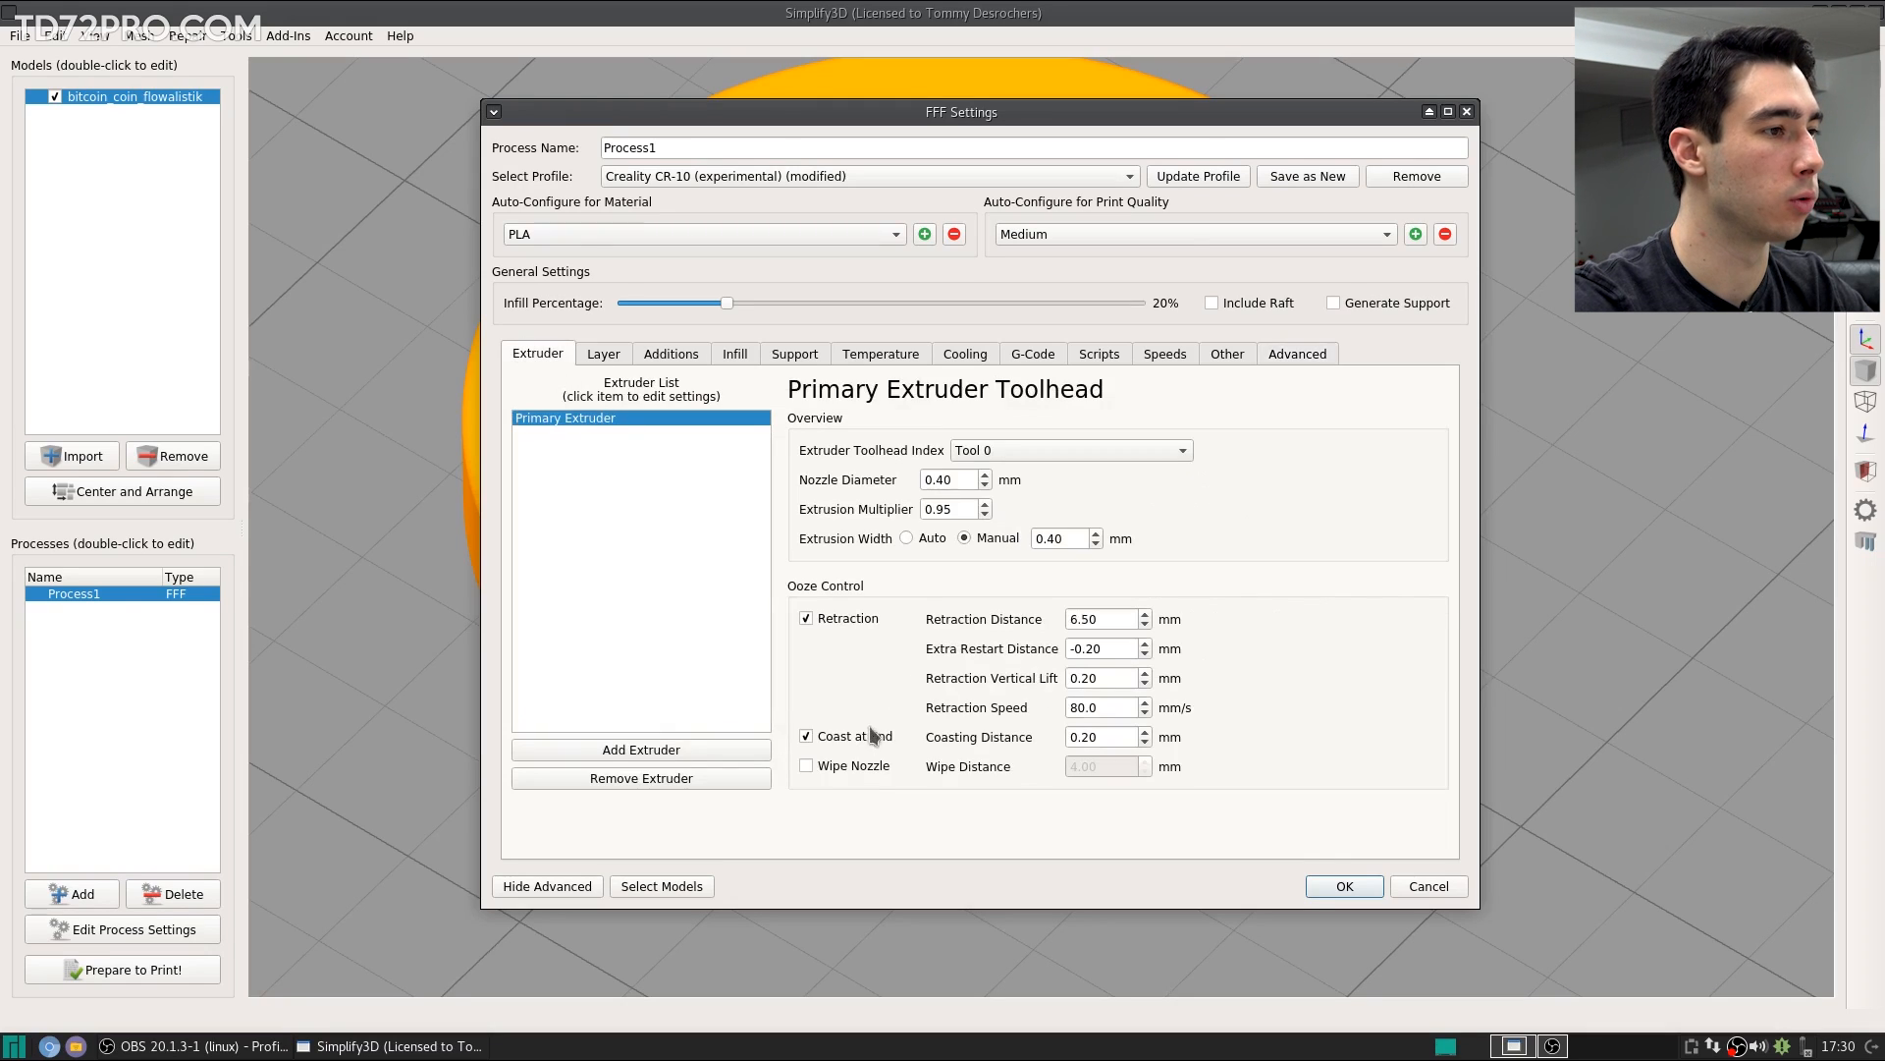
{"action": "left_click", "coordinate": [1296, 354]}
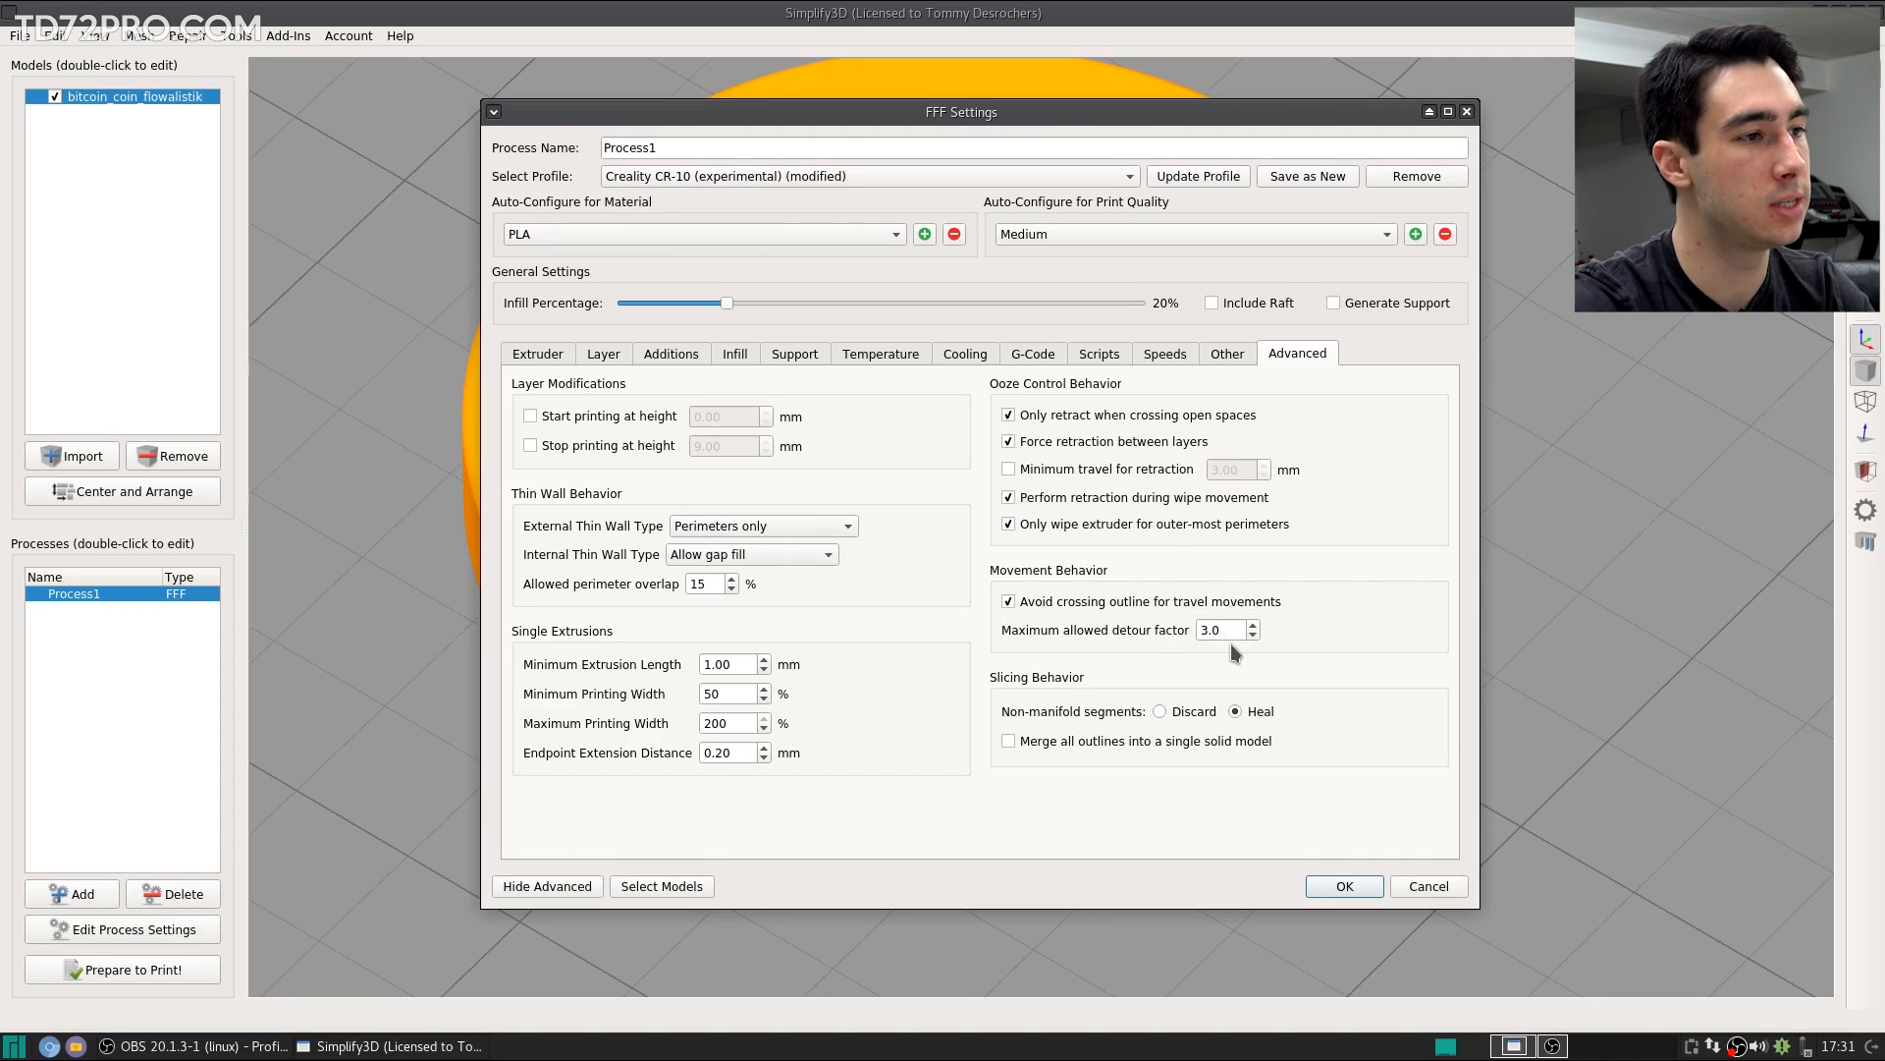
Step: Inspect the maximum allowed detour factor and compare the advanced options with the primary extruder's ooze control settings
{"action": "double_click", "coordinate": [1197, 631]}
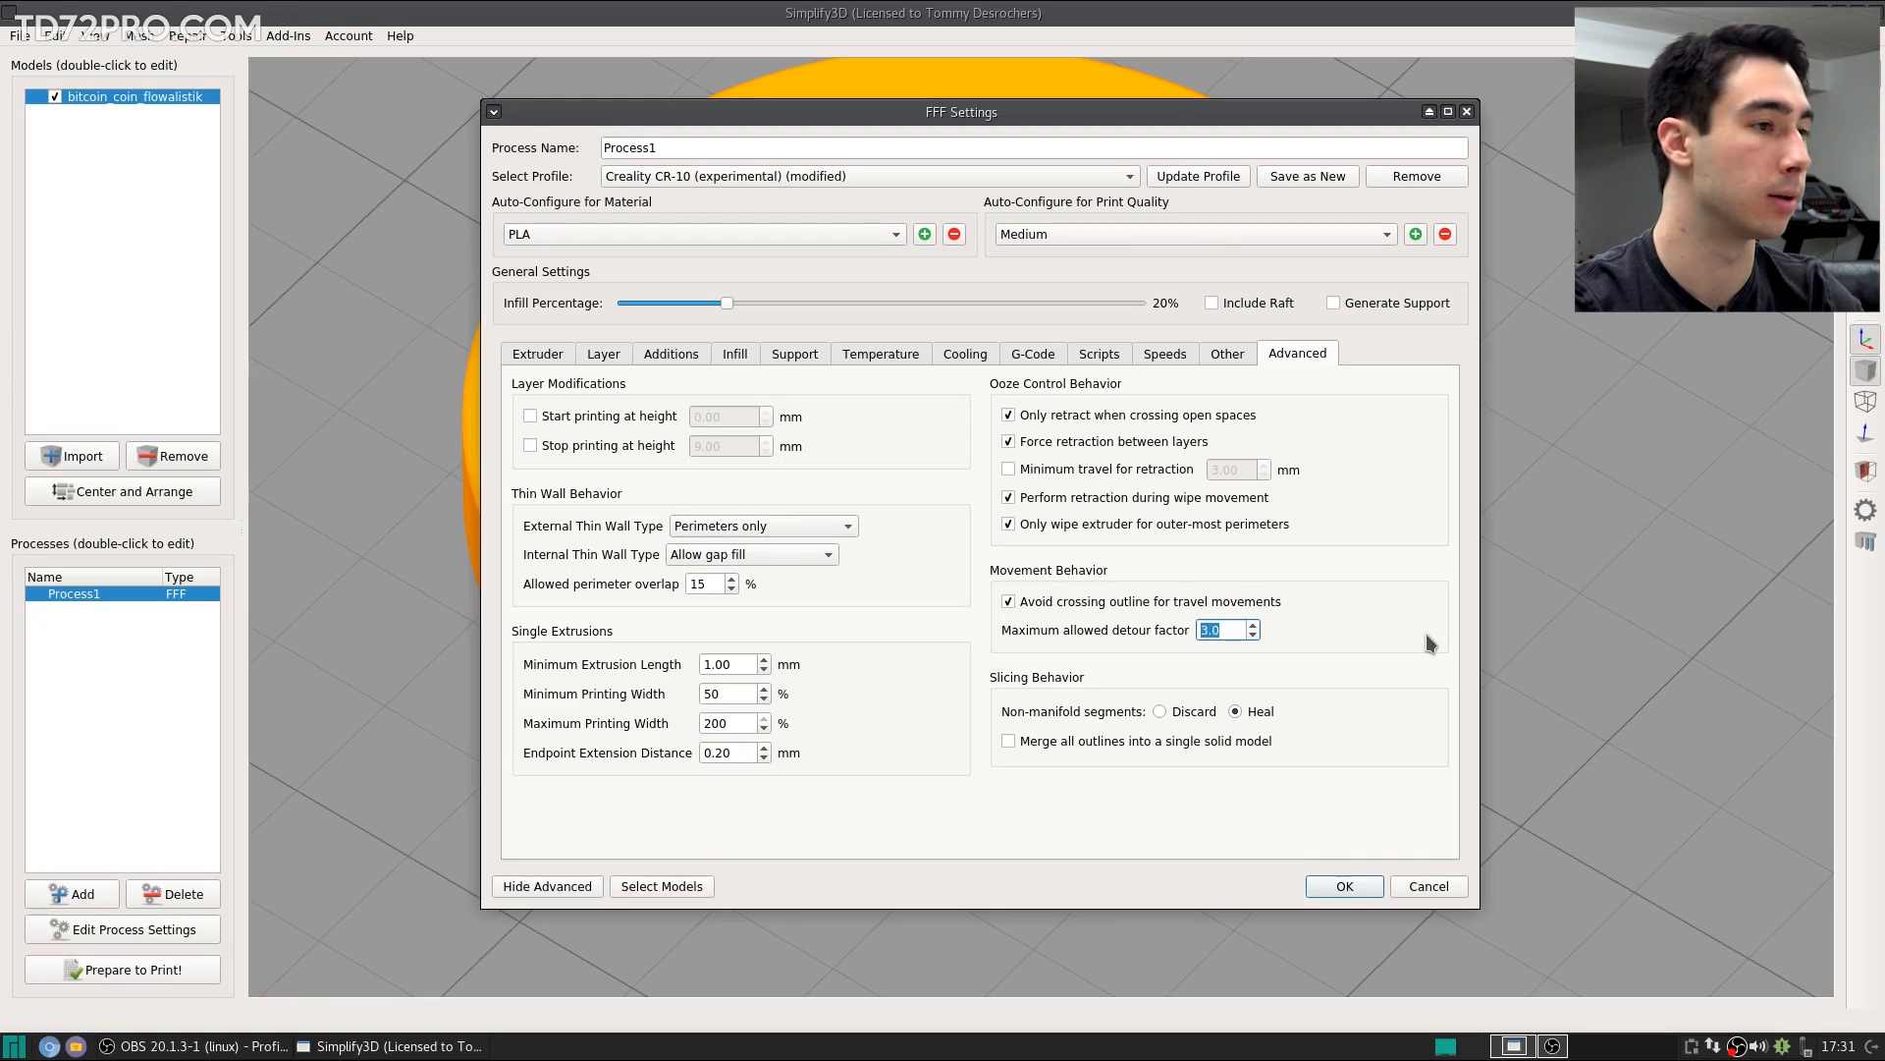
{"action": "left_click", "coordinate": [535, 355]}
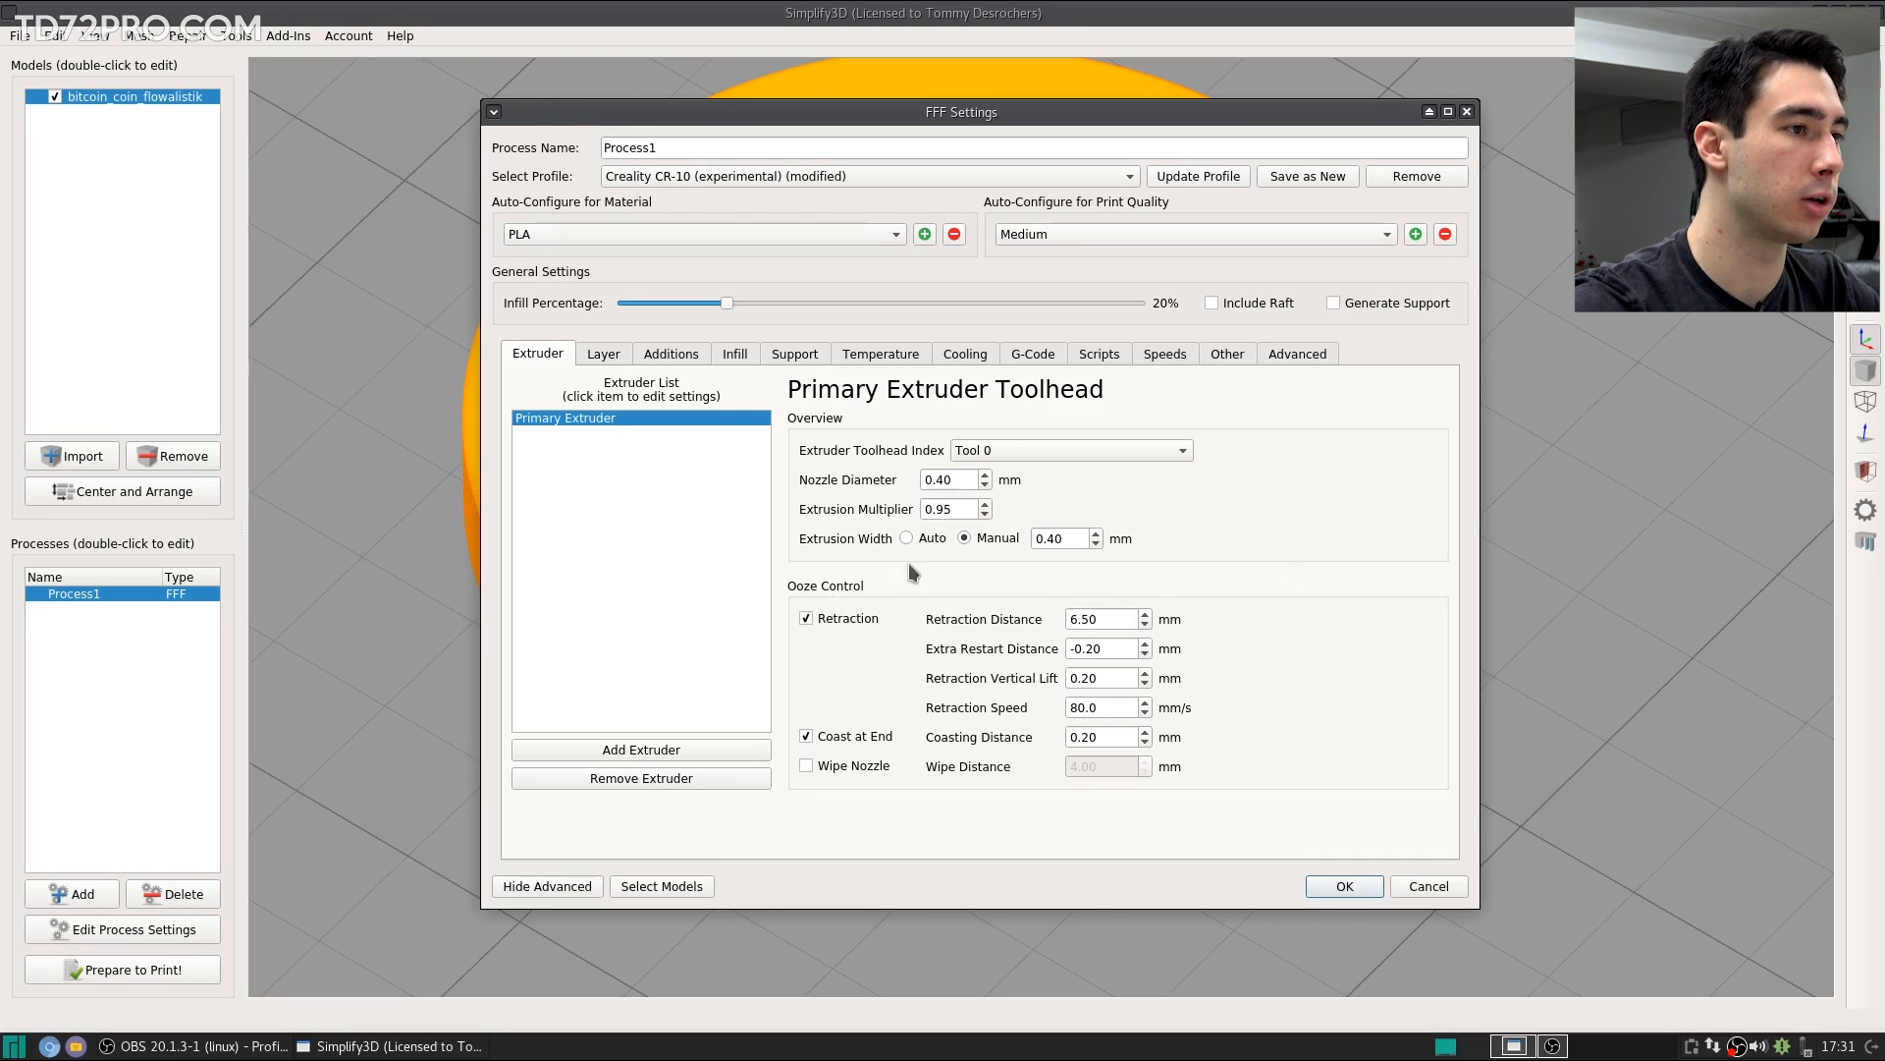
{"action": "left_click", "coordinate": [1306, 354]}
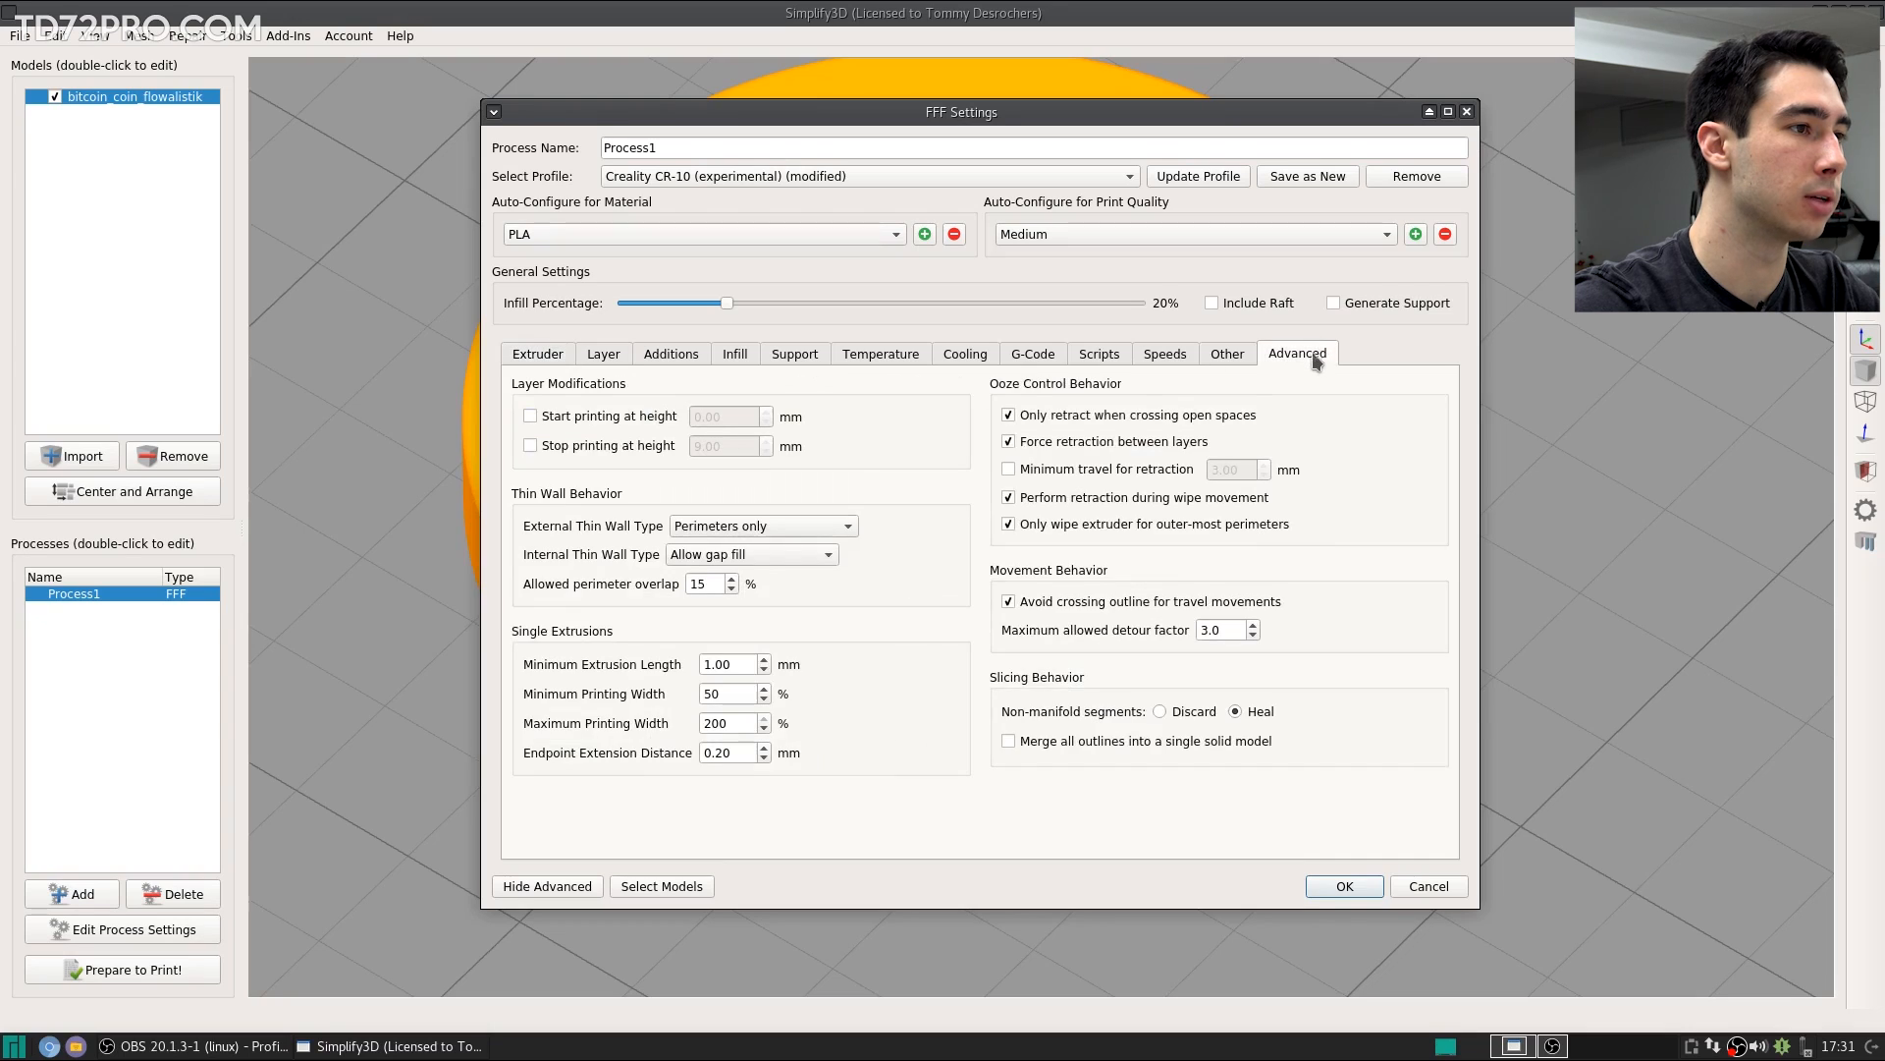
{"action": "left_click", "coordinate": [517, 349]}
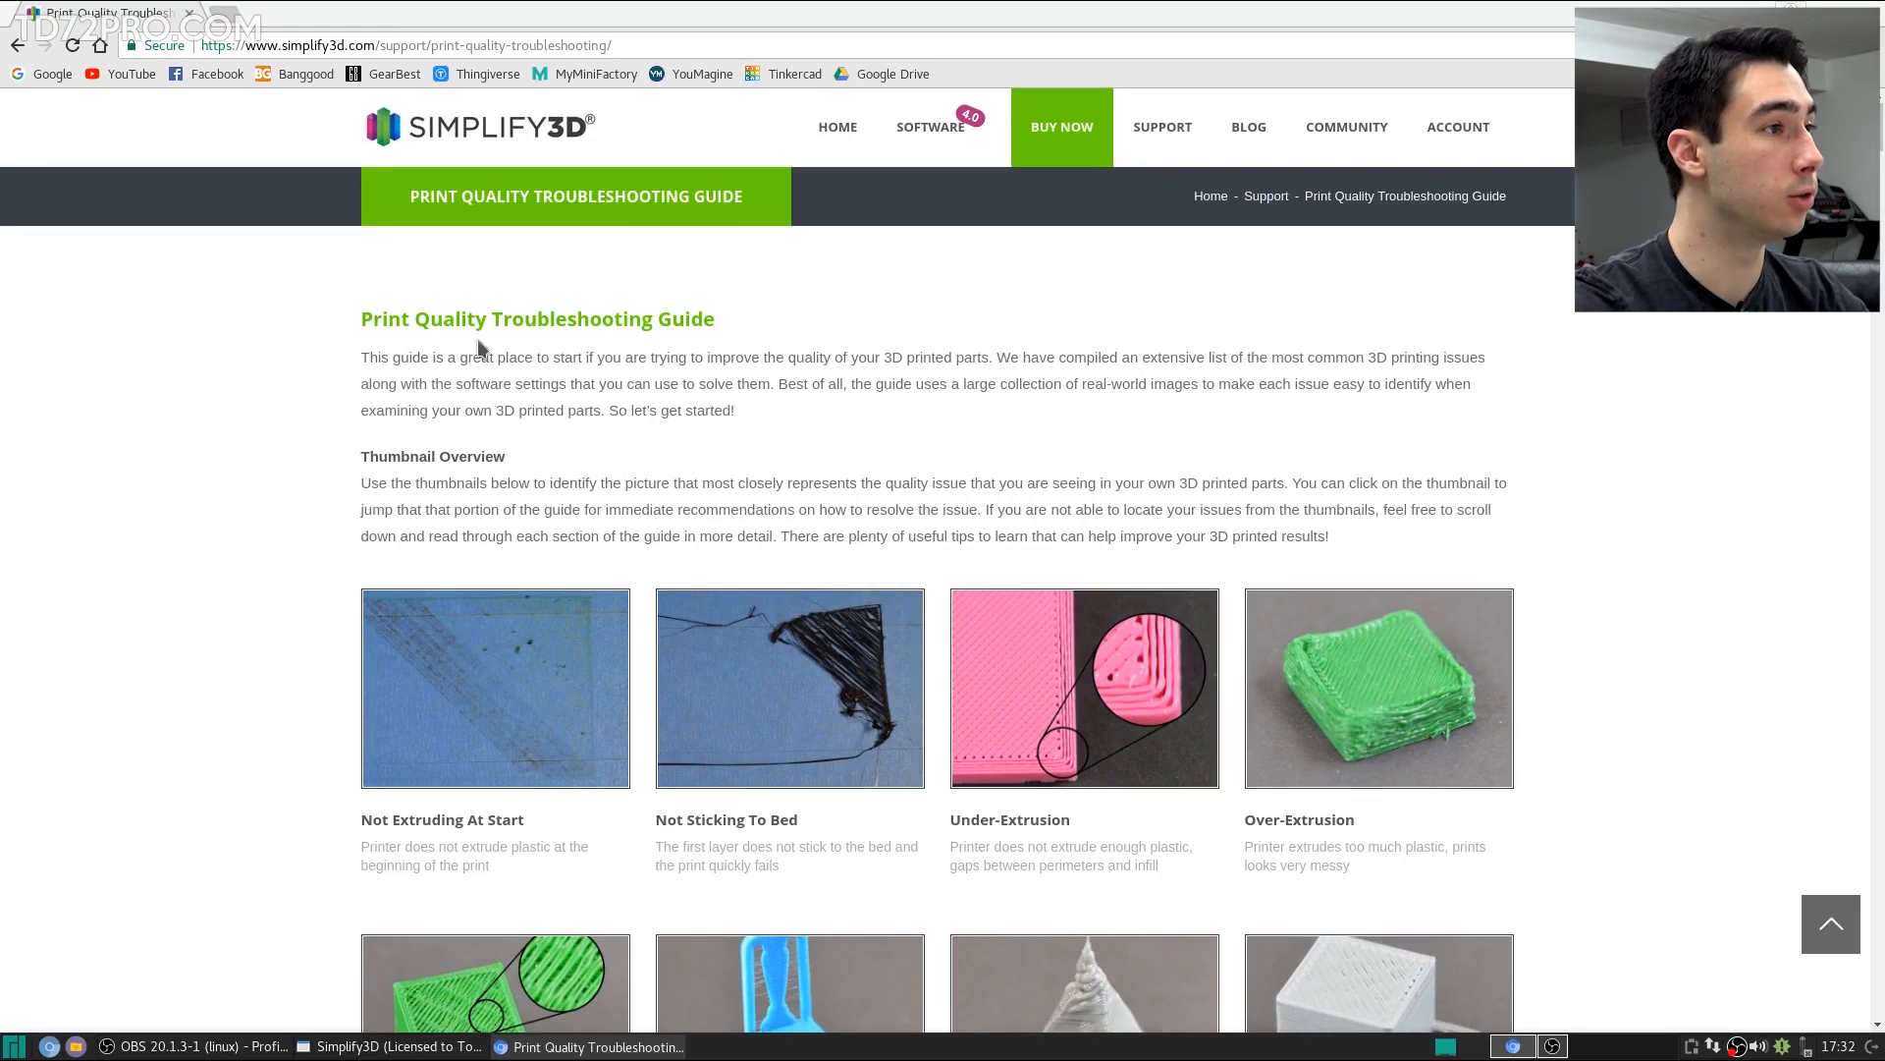
Step: Switch to the browser's Print Quality Troubleshooting Guide, browse the issue thumbnails and open the Blobs and Zits section
{"action": "left_click_drag", "start_coordinate": [361, 311], "coordinate": [575, 328]}
{"action": "scroll", "coordinate": [766, 451], "scroll_direction": "down", "scroll_amount": 12}
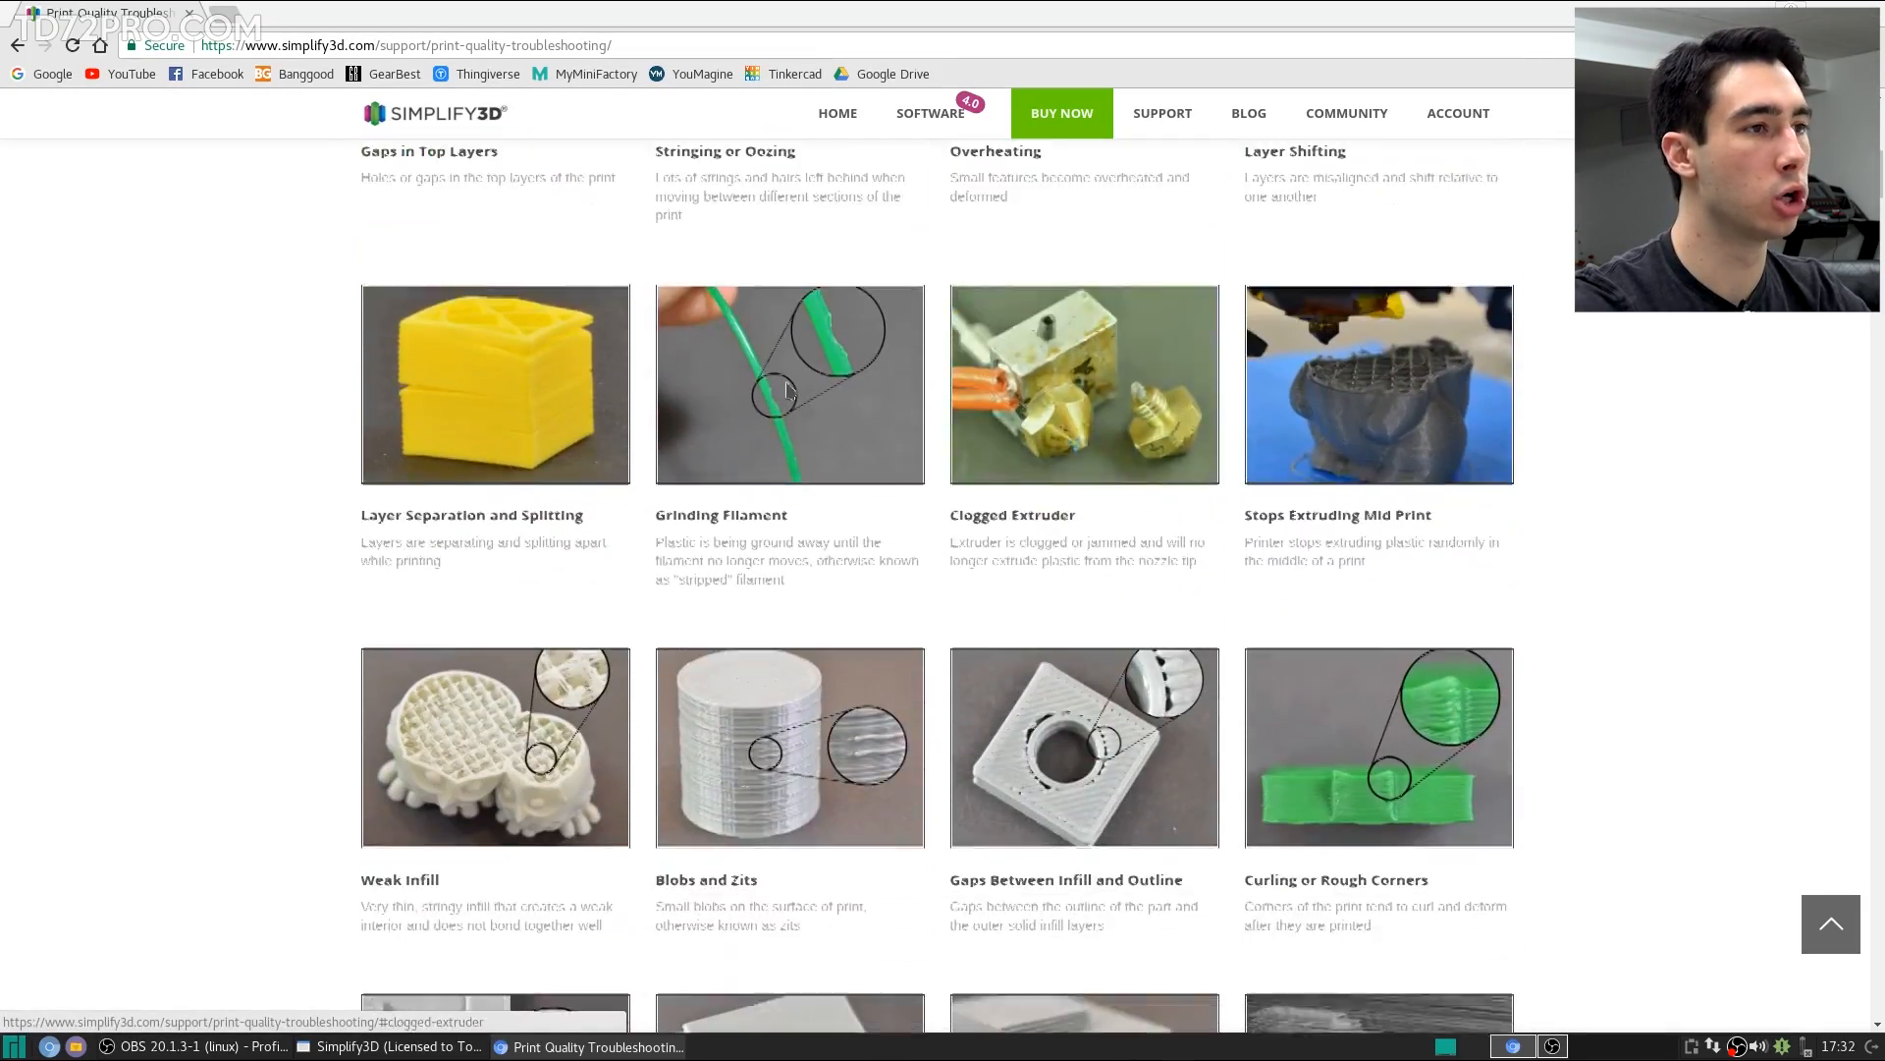
{"action": "scroll", "coordinate": [787, 390], "scroll_direction": "down", "scroll_amount": 11}
{"action": "scroll", "coordinate": [911, 633], "scroll_direction": "up", "scroll_amount": 9}
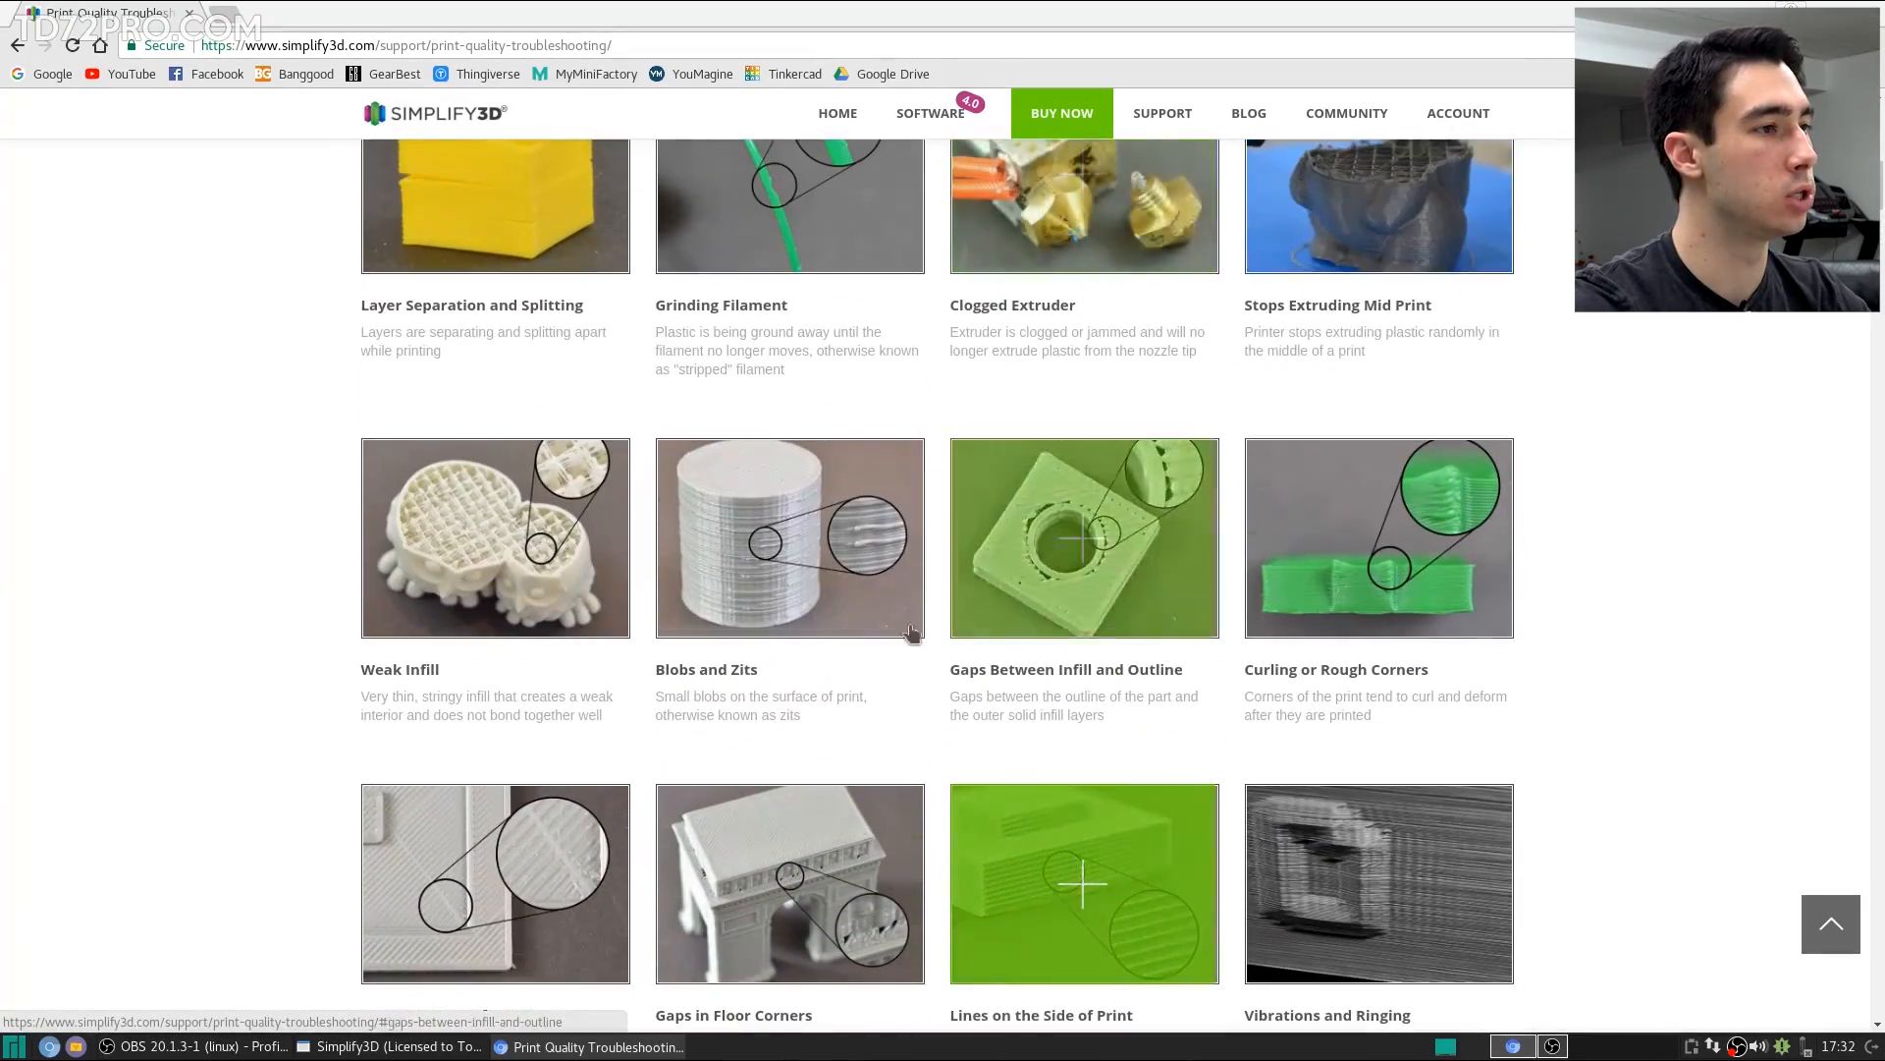
{"action": "left_click", "coordinate": [807, 542]}
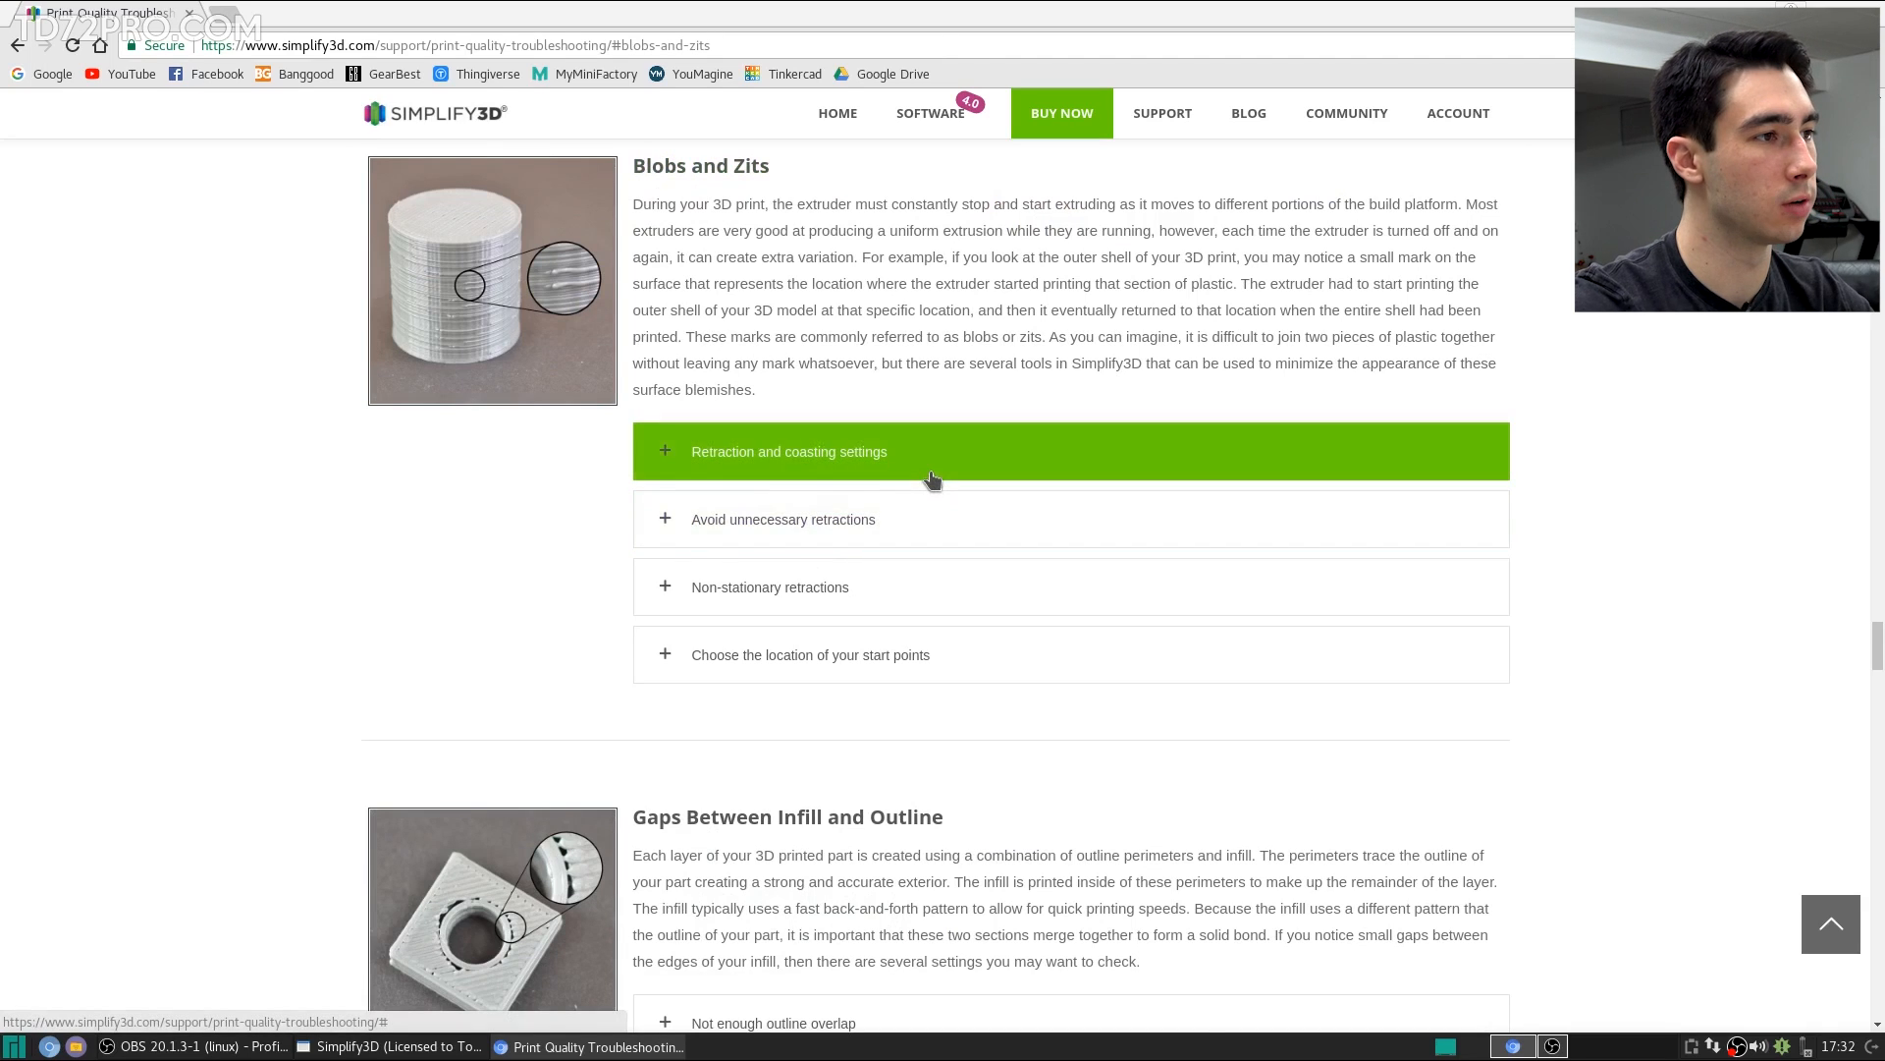
Step: Read the Blobs and Zits section, expanding its advice on retraction and coasting, non-stationary retractions and start point locations
{"action": "left_click_drag", "start_coordinate": [697, 204], "coordinate": [881, 422]}
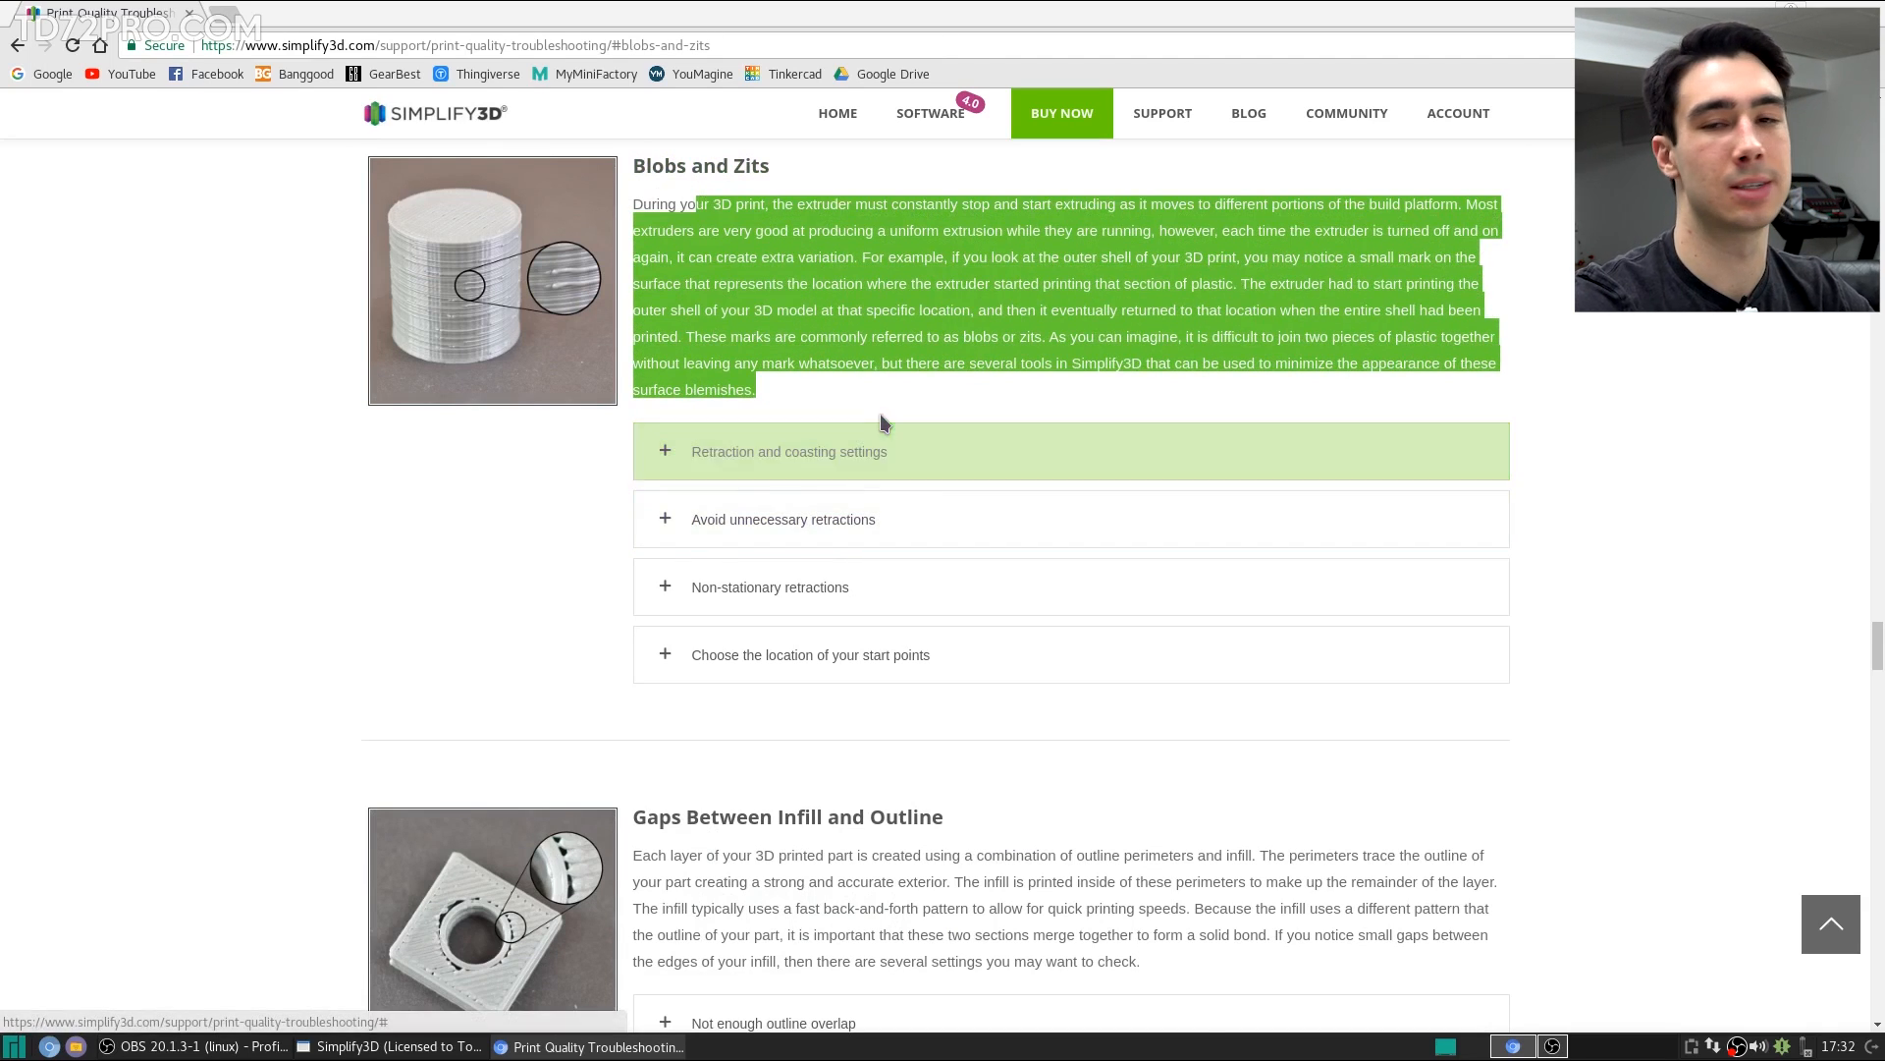
{"action": "left_click", "coordinate": [894, 356]}
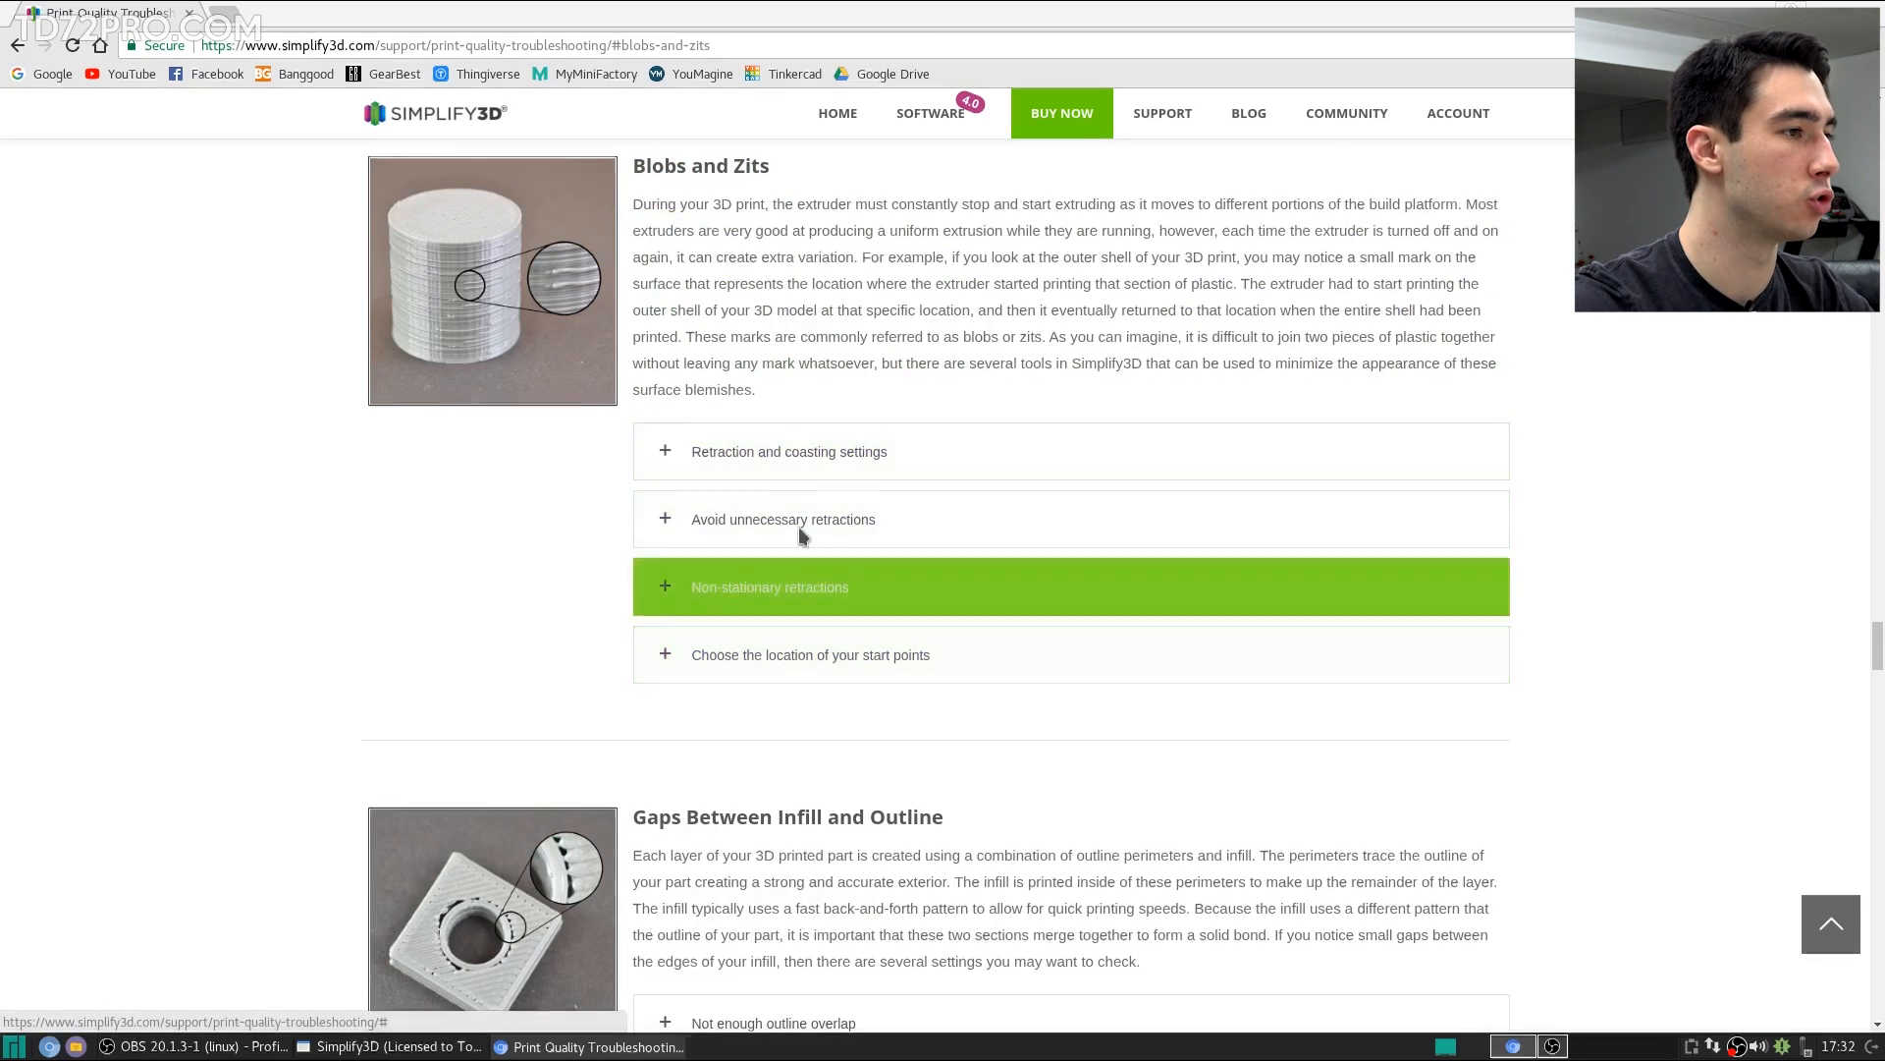
{"action": "left_click", "coordinate": [808, 454]}
{"action": "scroll", "coordinate": [982, 441], "scroll_direction": "down", "scroll_amount": 3}
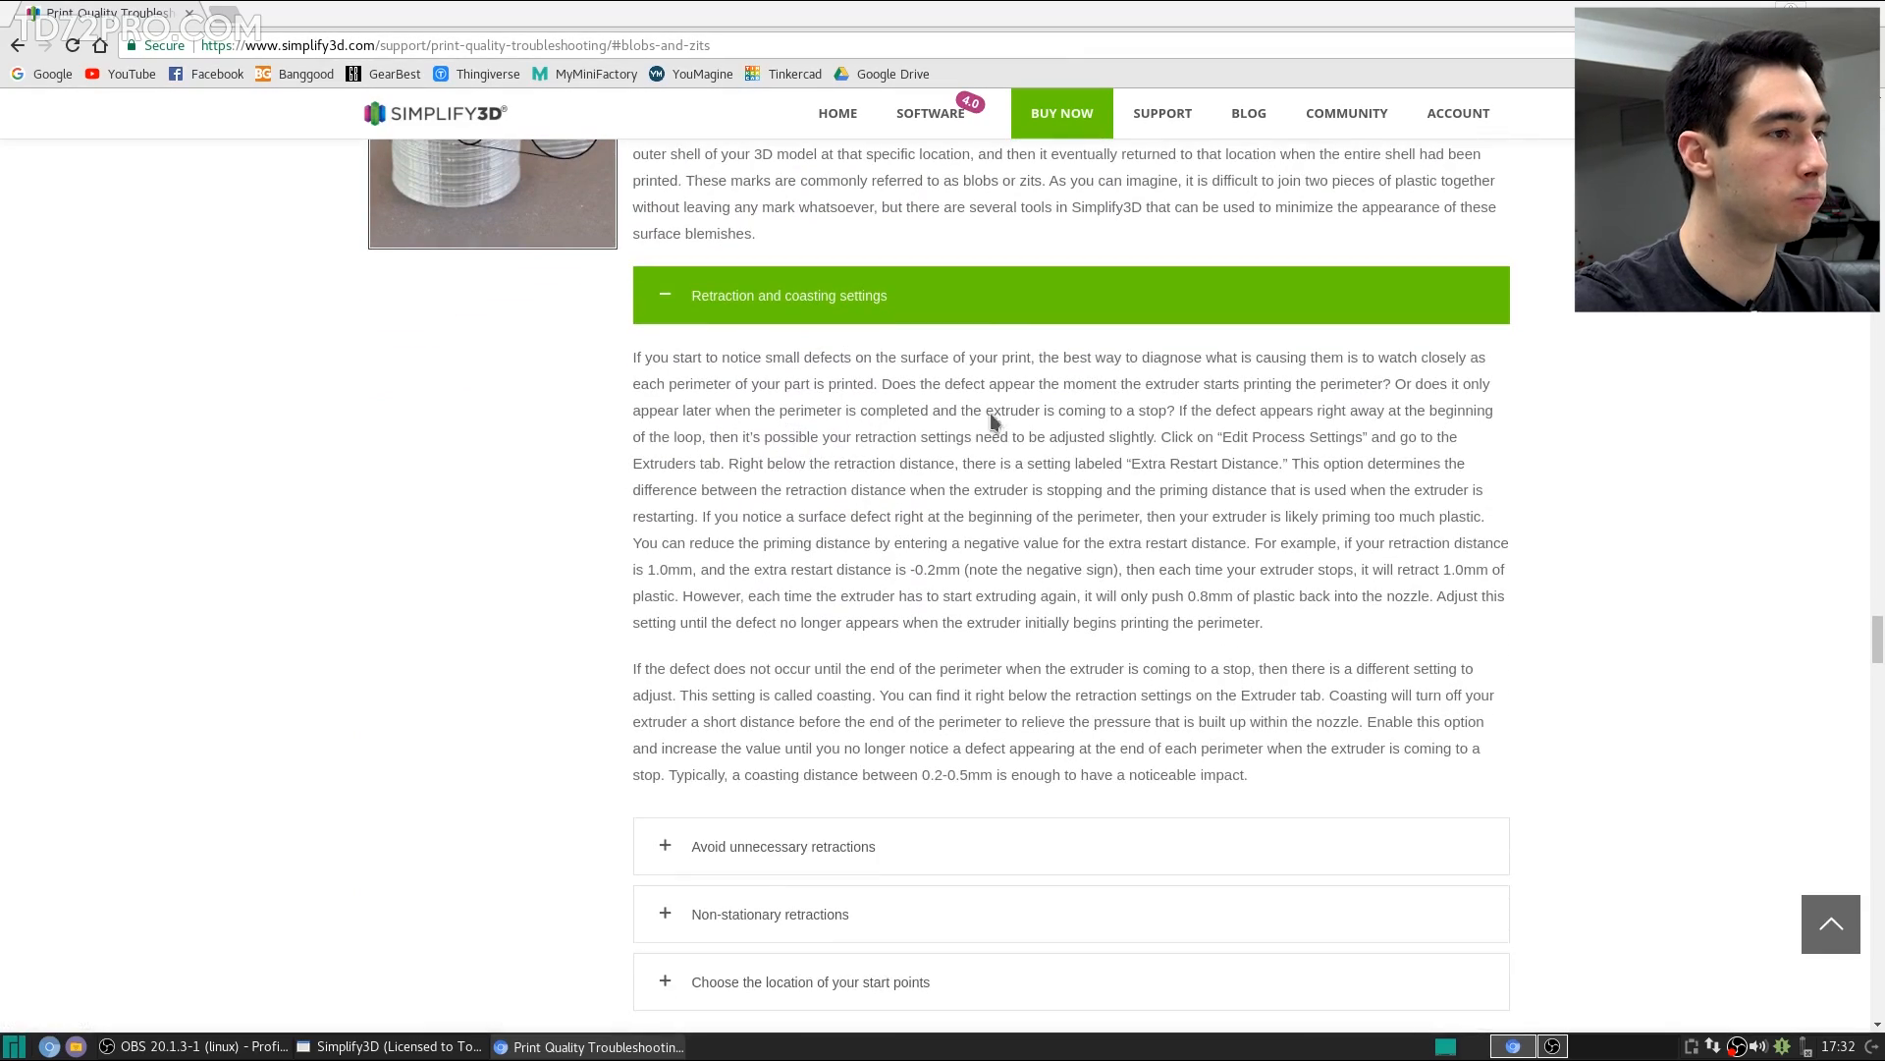
{"action": "left_click_drag", "start_coordinate": [921, 360], "coordinate": [1131, 670]}
{"action": "left_click_drag", "start_coordinate": [1127, 671], "coordinate": [909, 668]}
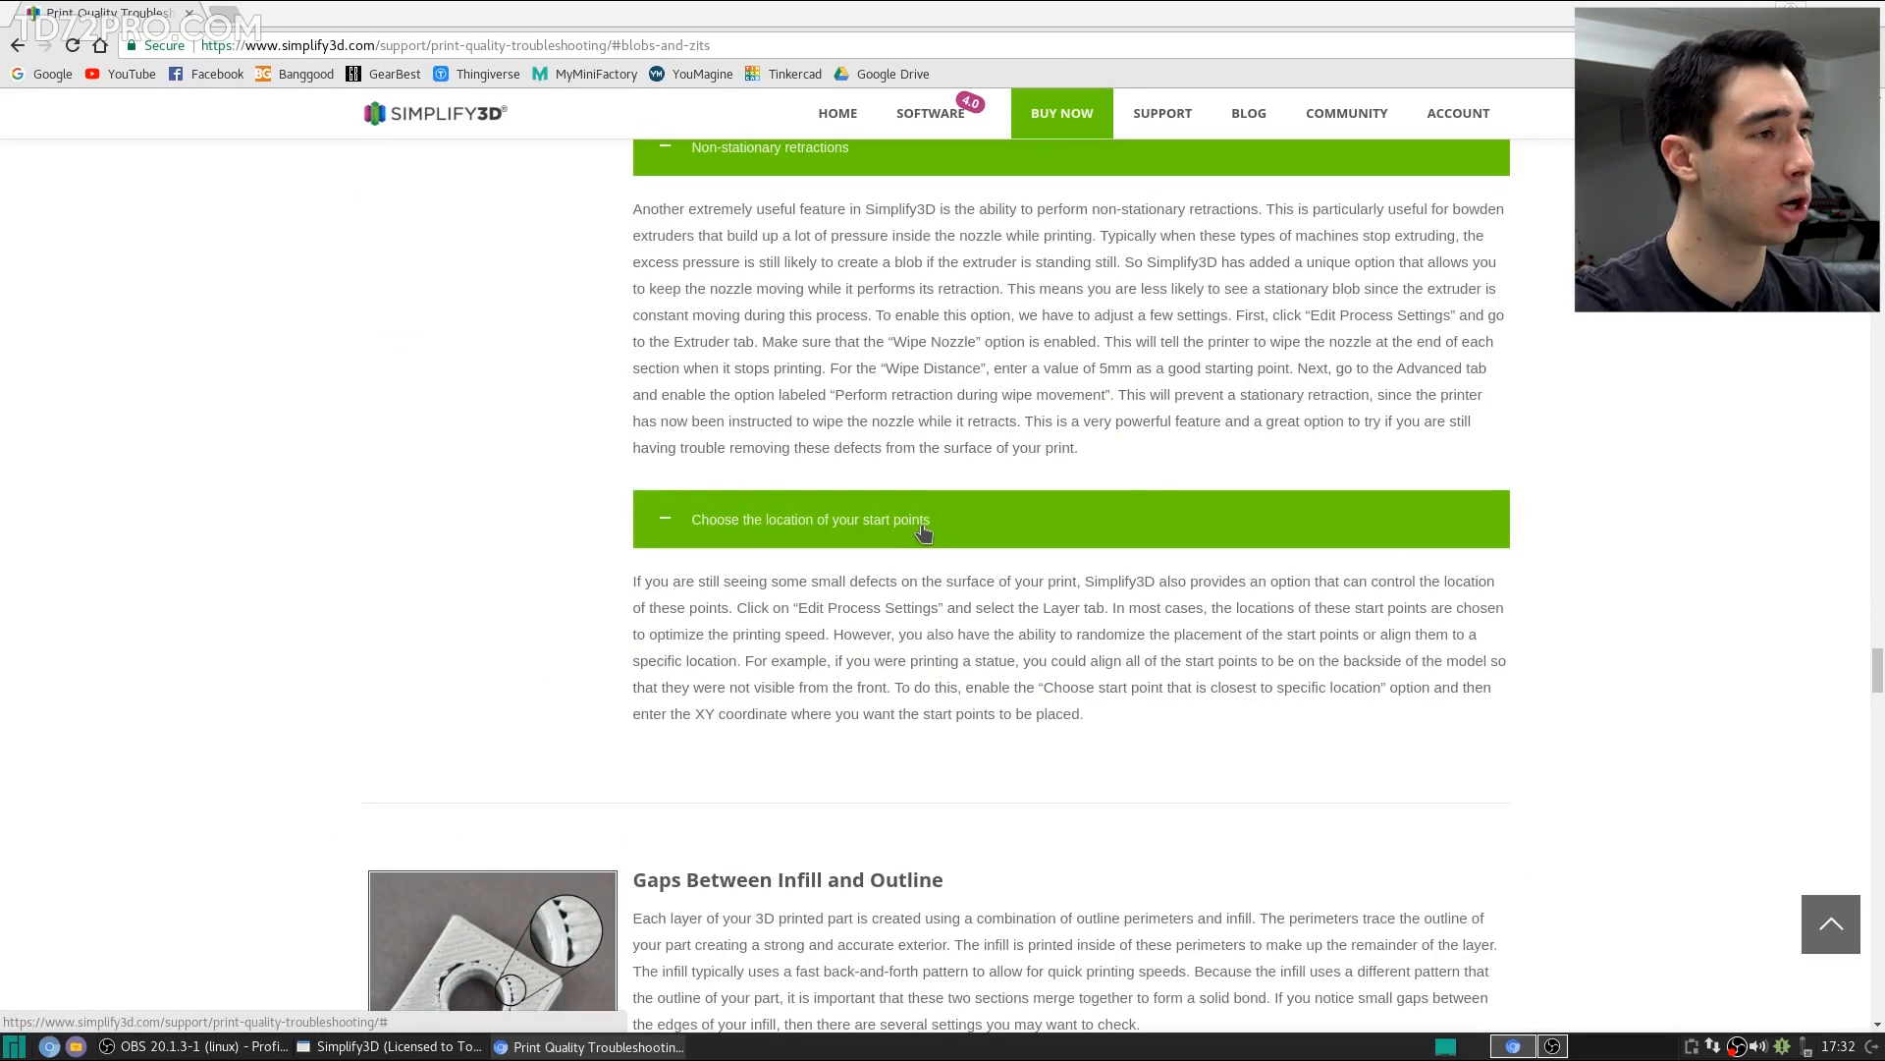
{"action": "scroll", "coordinate": [919, 530], "scroll_direction": "up", "scroll_amount": 5}
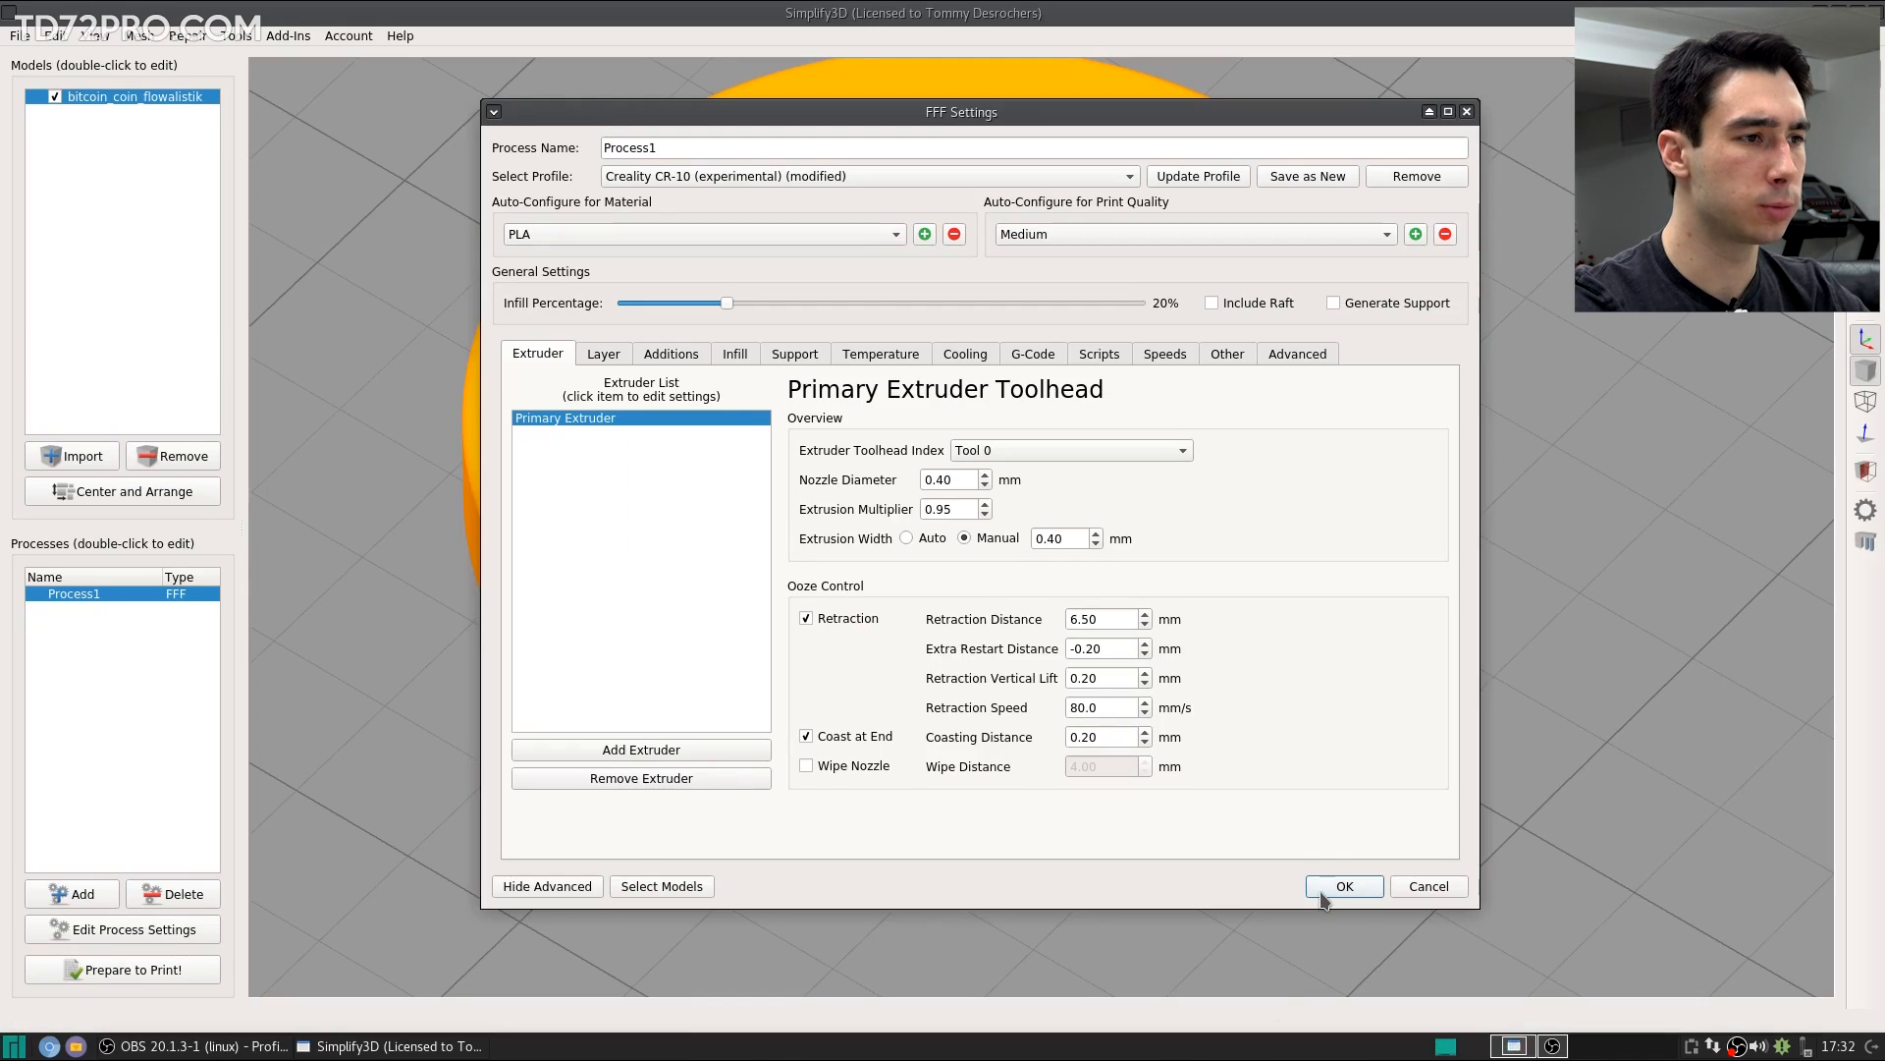
Step: Switch back to Simplify3D, accept the CR-10 process settings and load the Anycubic i3 Mega (experimental) profile into Process1
{"action": "left_click", "coordinate": [1321, 892]}
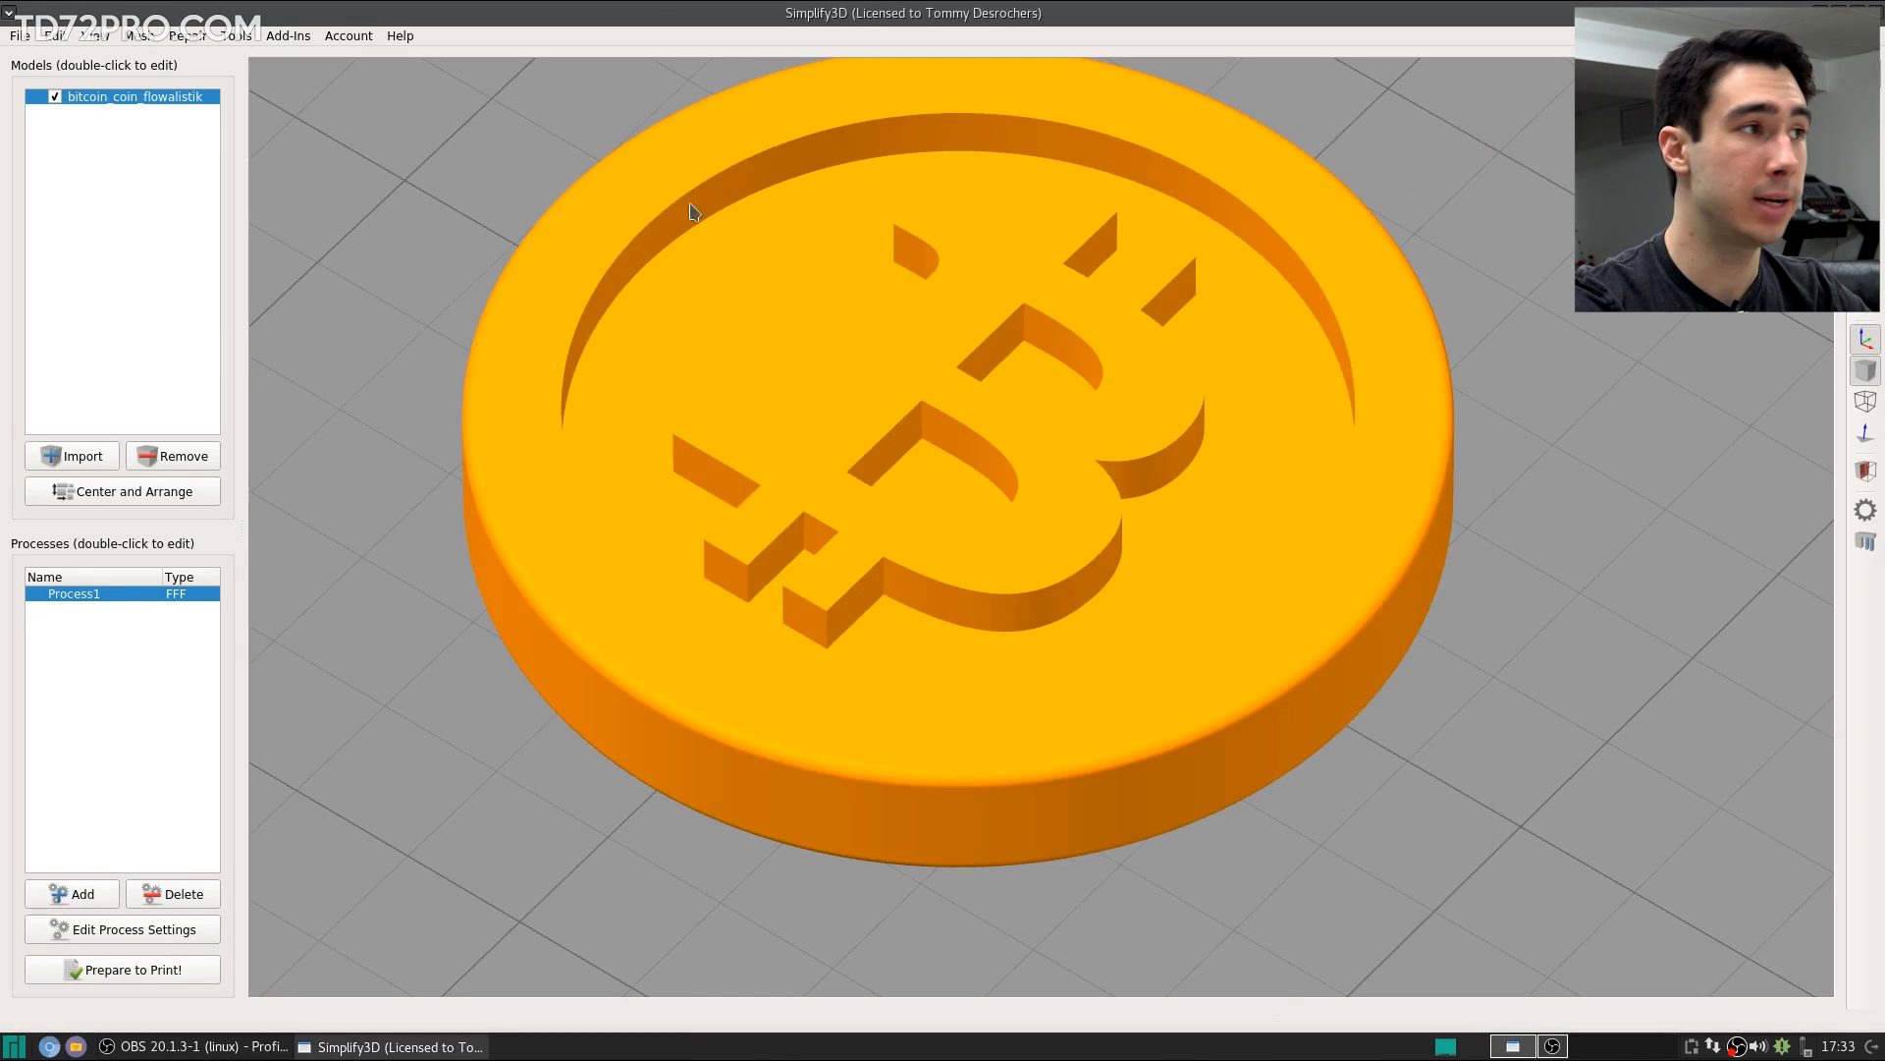
{"action": "left_click", "coordinate": [138, 931]}
{"action": "left_click", "coordinate": [828, 181]}
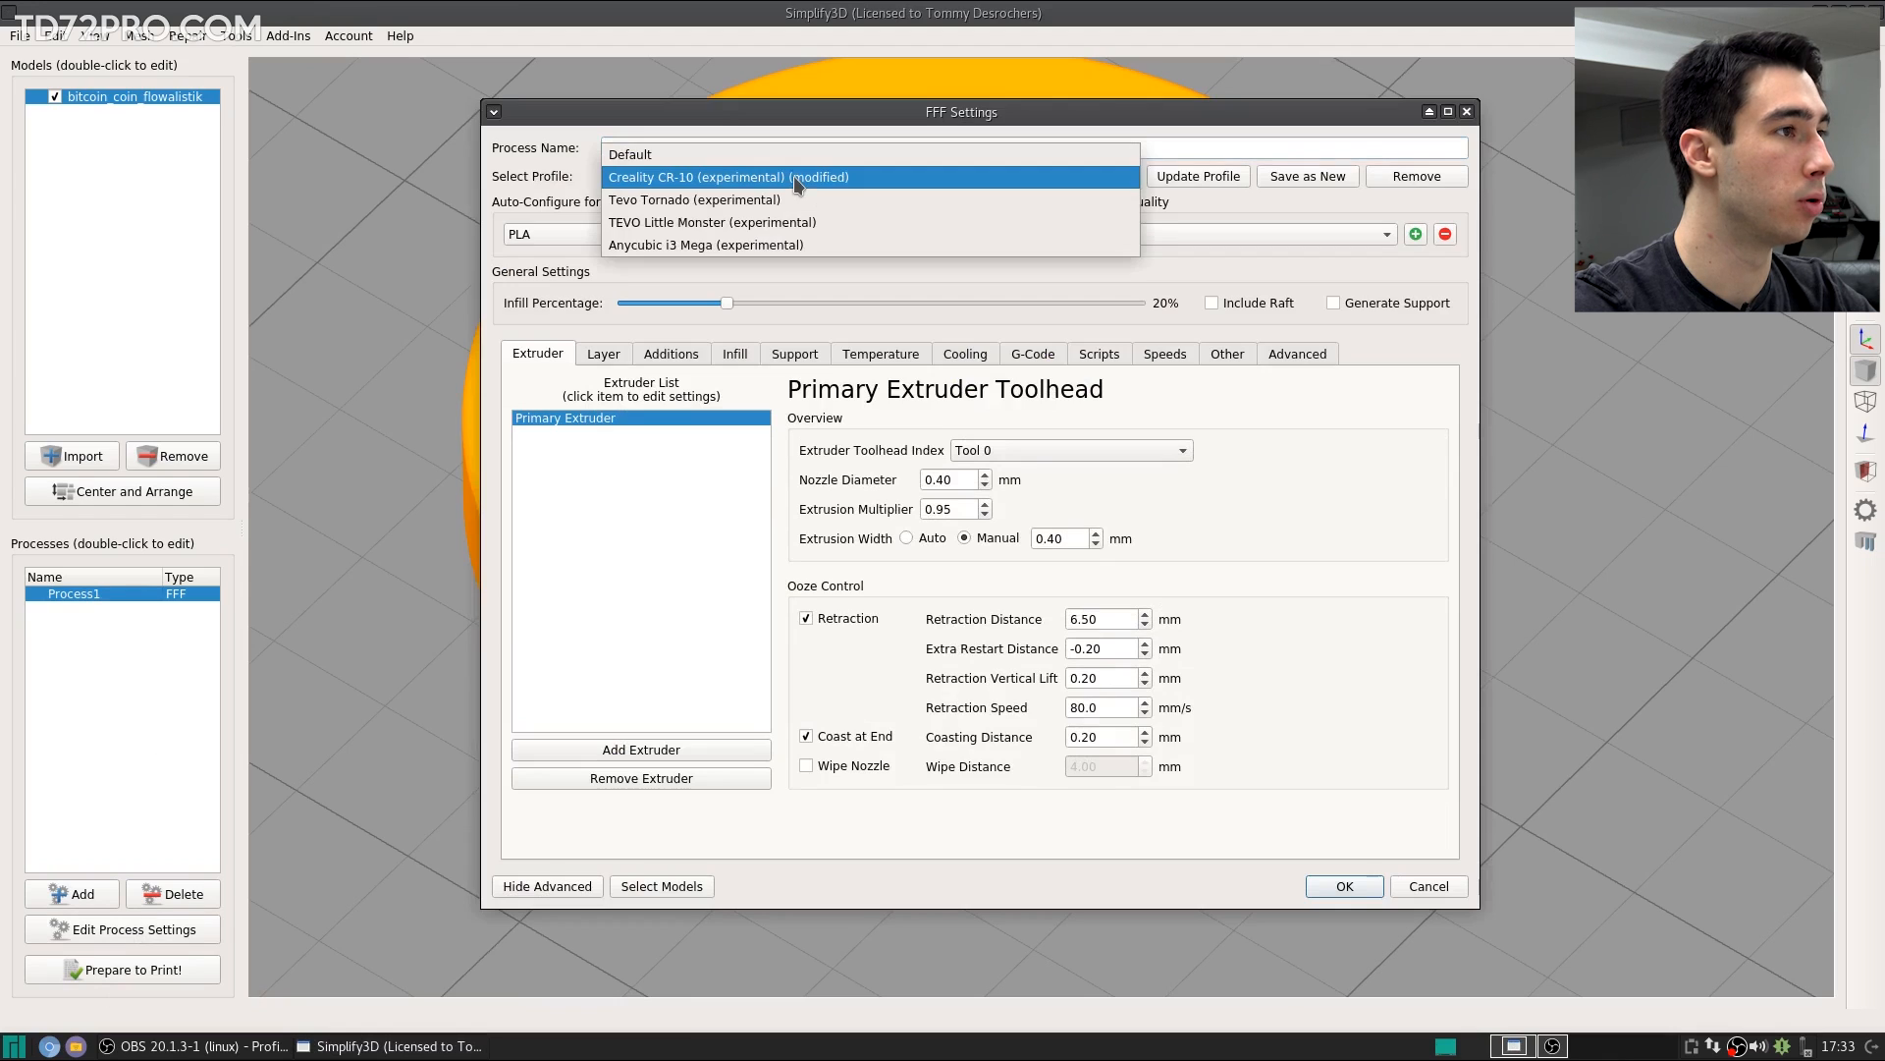
{"action": "left_click", "coordinate": [756, 245]}
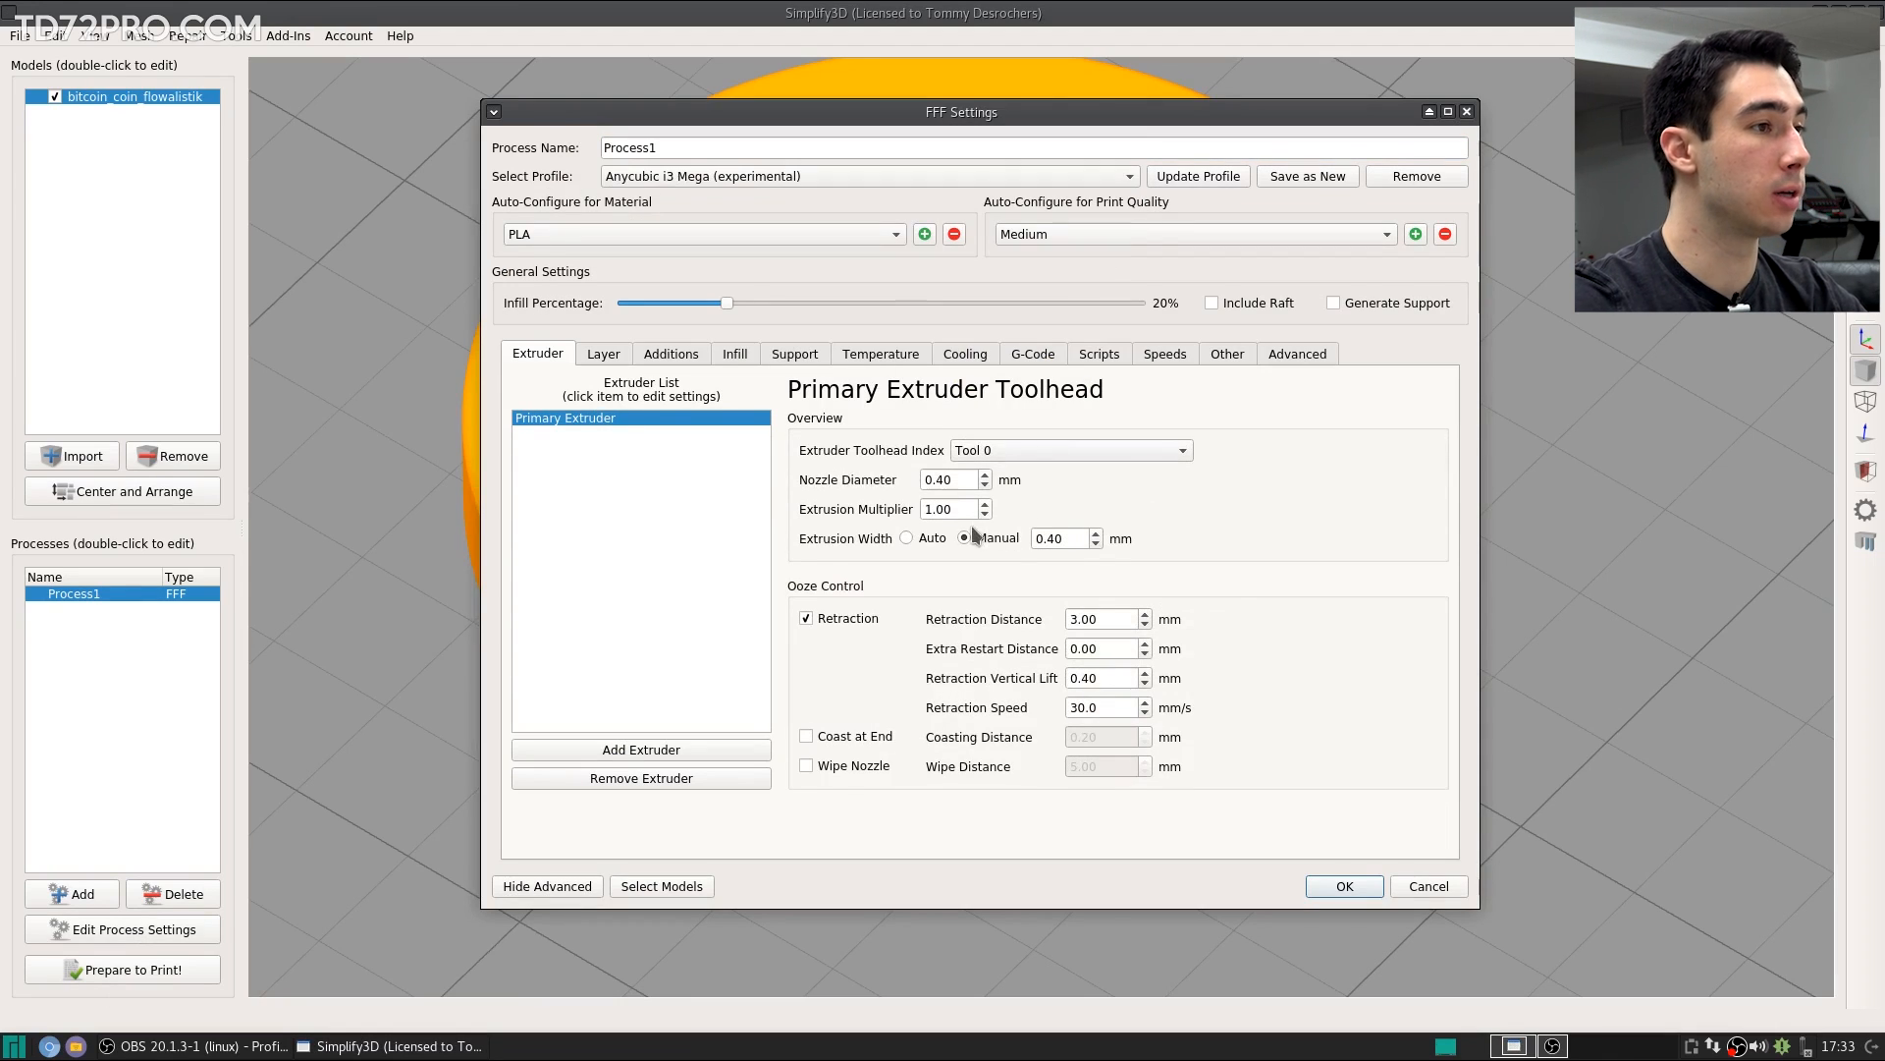
Step: Review the Anycubic profile's extrusion multiplier, nozzle diameter and extrusion width
{"action": "double_click", "coordinate": [947, 508]}
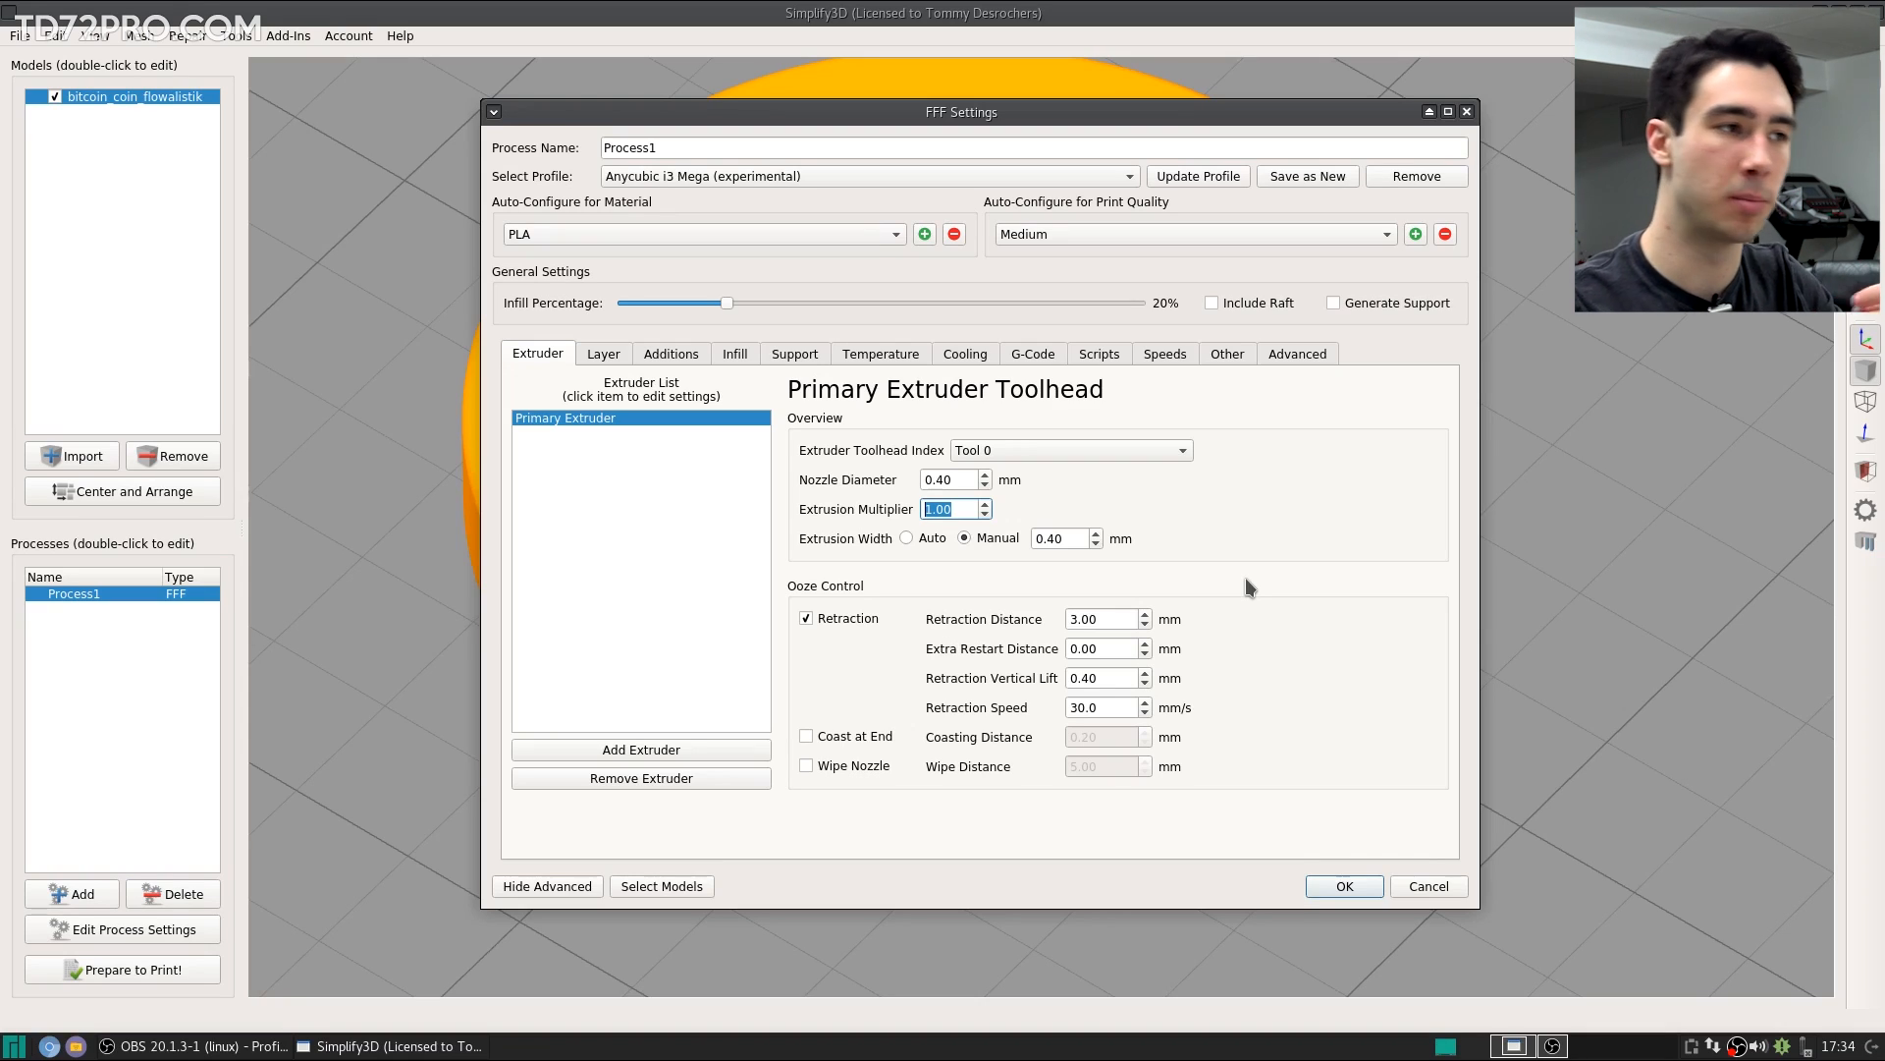
{"action": "left_click", "coordinate": [966, 511]}
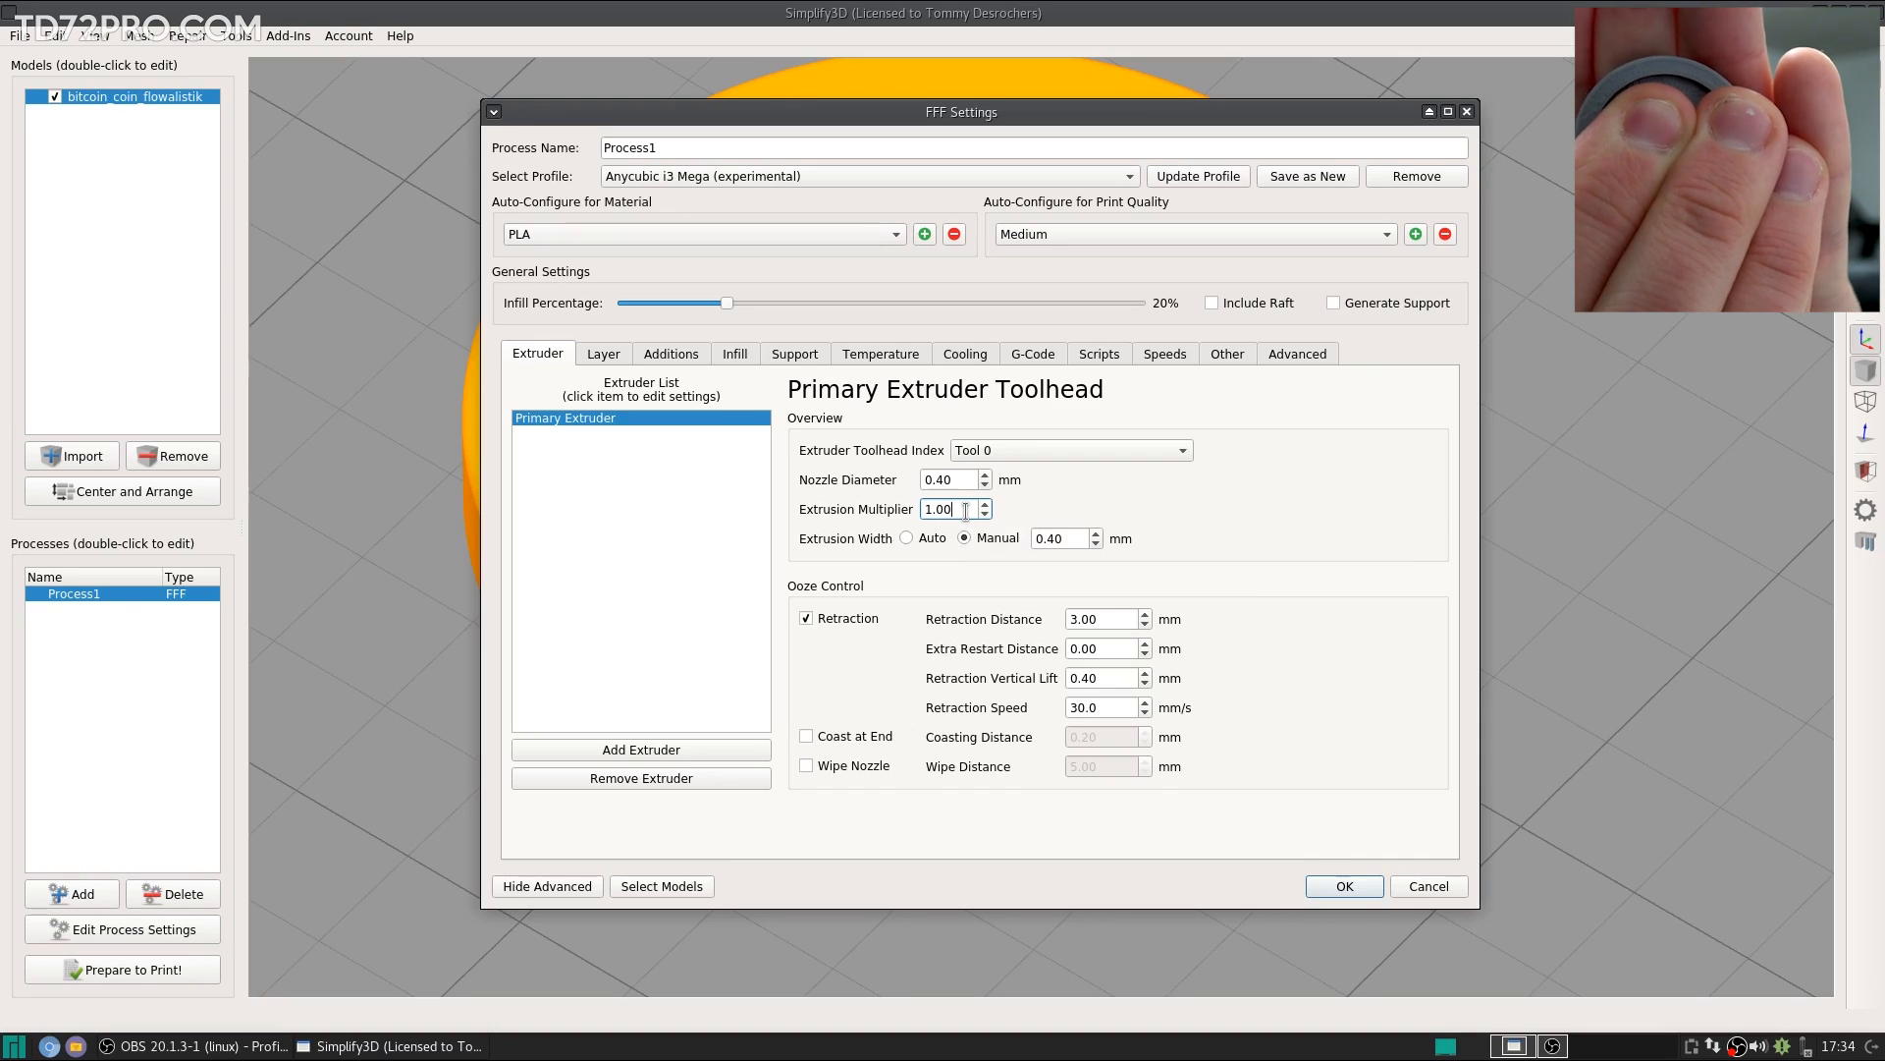
{"action": "double_click", "coordinate": [940, 479]}
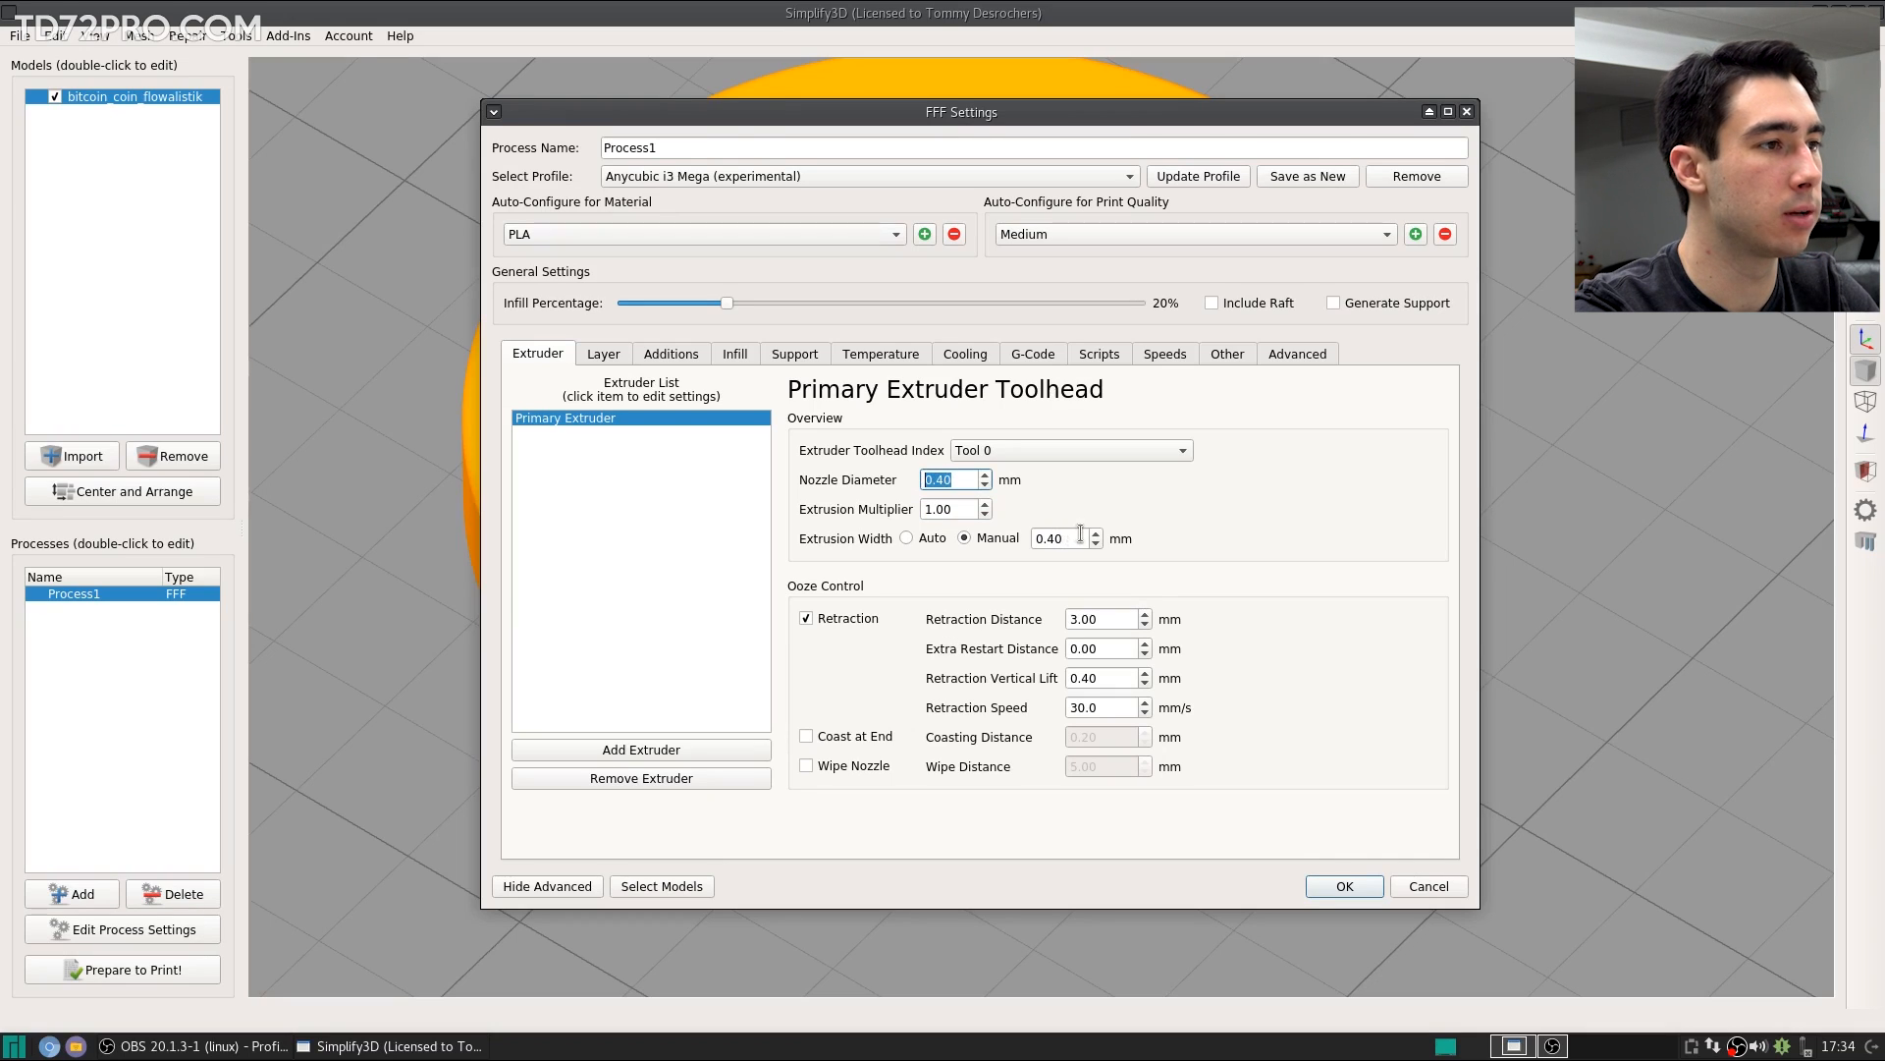
{"action": "left_click_drag", "start_coordinate": [1079, 537], "coordinate": [1034, 541]}
{"action": "left_click", "coordinate": [1192, 535]}
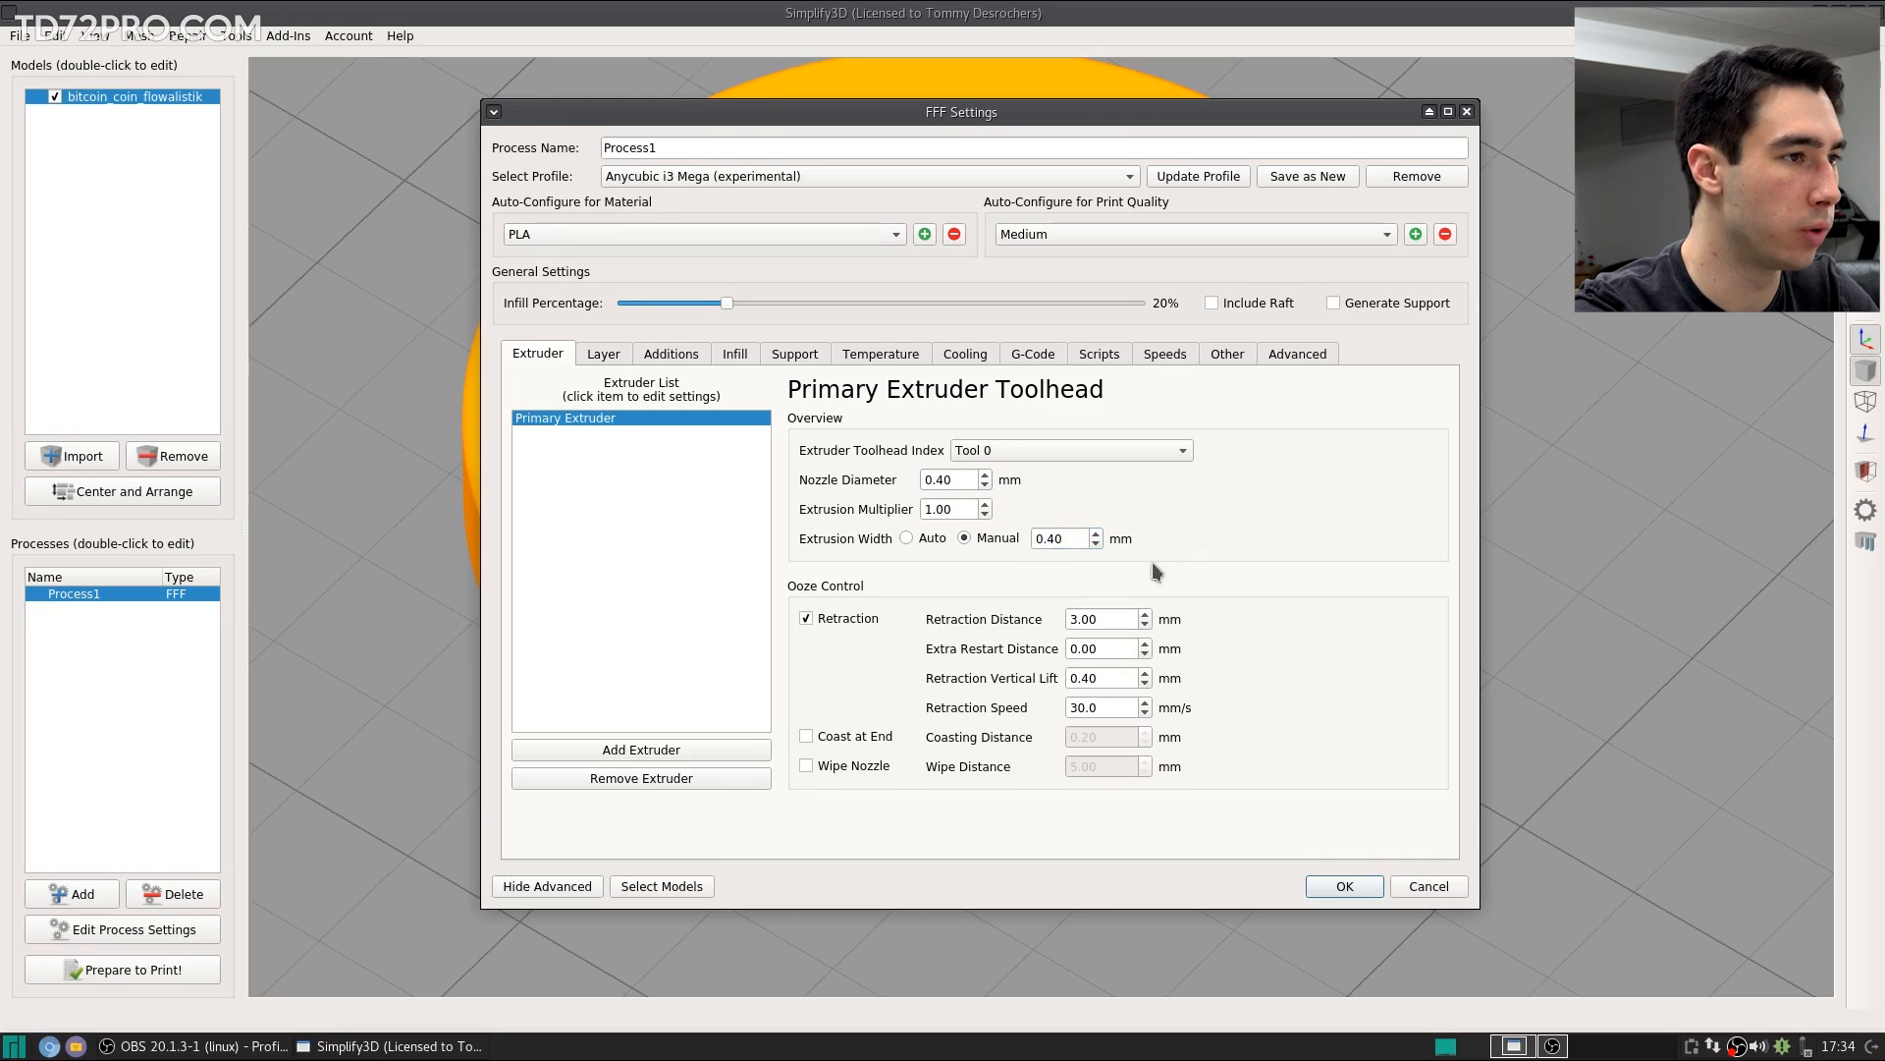
Step: Review the retraction distance and speed, and set the retraction vertical lift to 0.20 mm
{"action": "left_click_drag", "start_coordinate": [1129, 619], "coordinate": [1068, 619]}
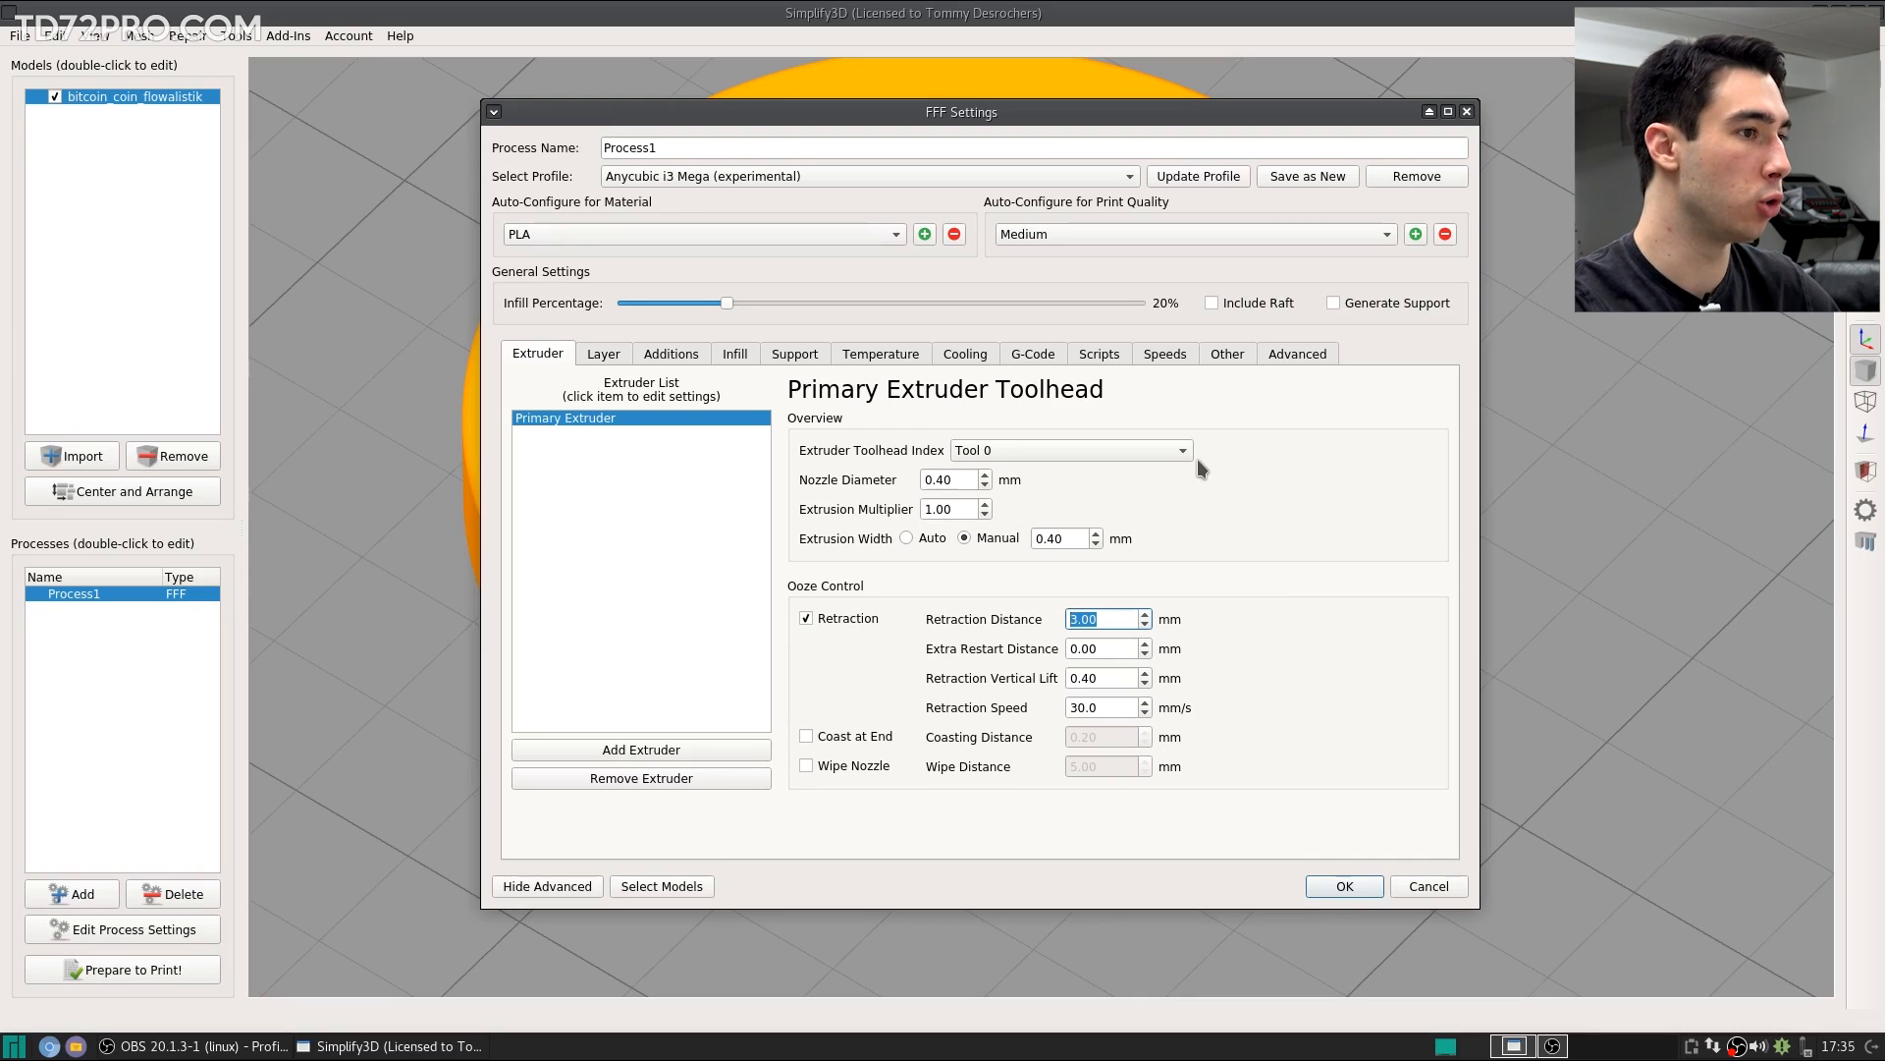
{"action": "left_click_drag", "start_coordinate": [1081, 679], "coordinate": [1319, 681]}
{"action": "type", "text": "20"}
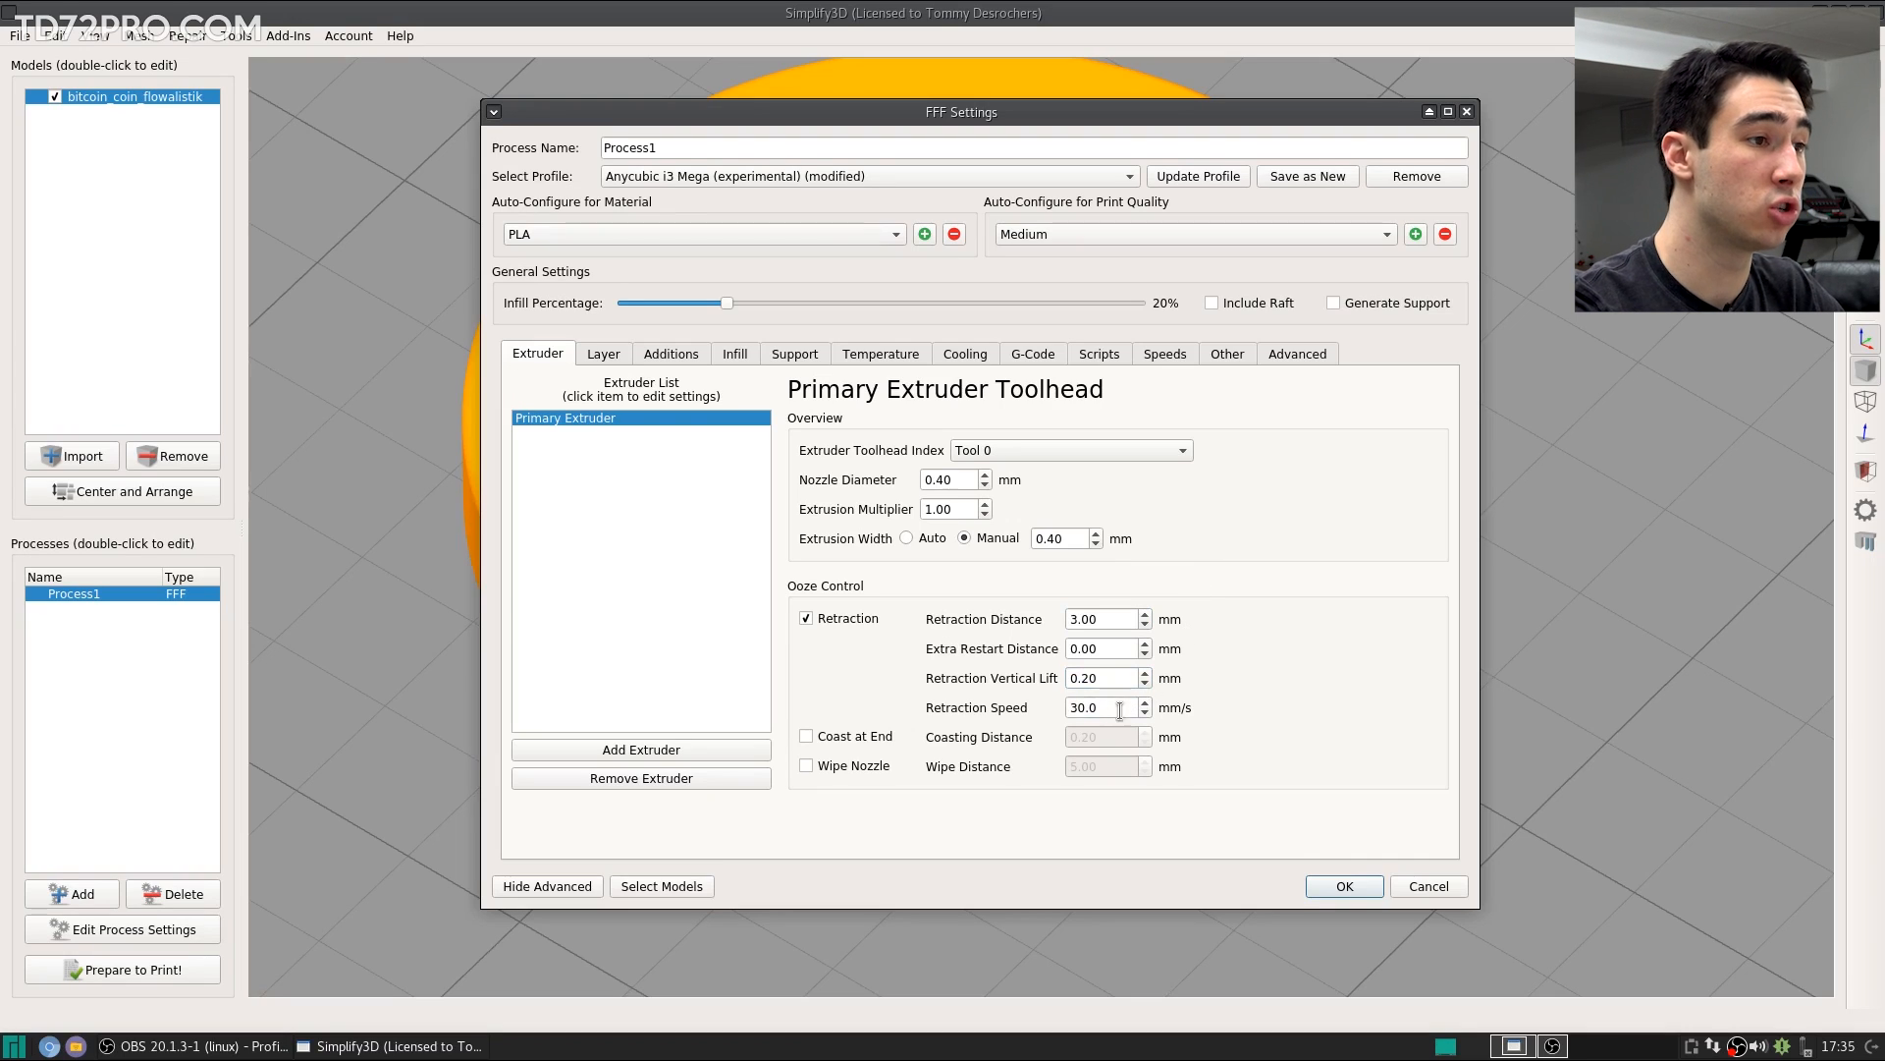
{"action": "left_click_drag", "start_coordinate": [1118, 706], "coordinate": [1066, 701]}
{"action": "left_click", "coordinate": [1340, 681]}
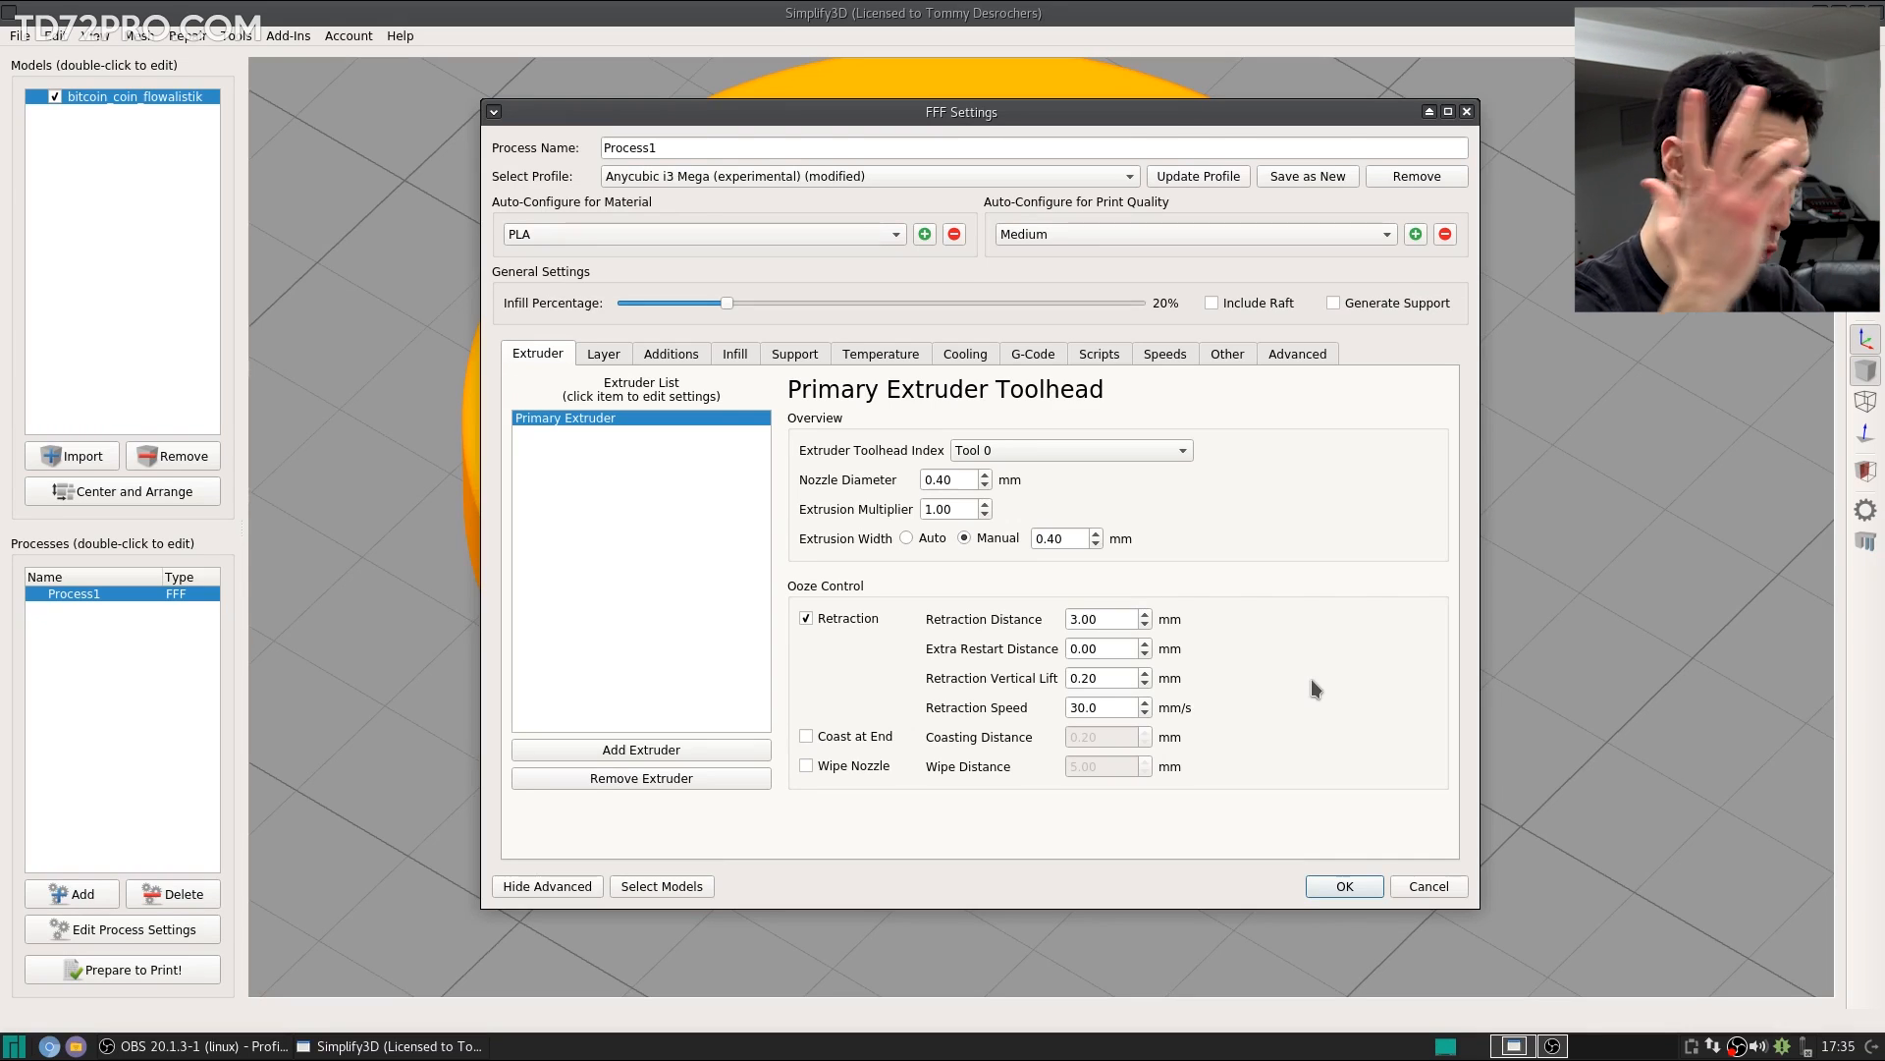
Step: Review the primary layer height, the top and bottom solid layers and the outline/perimeter shells
{"action": "key", "text": "ctrl+Tab"}
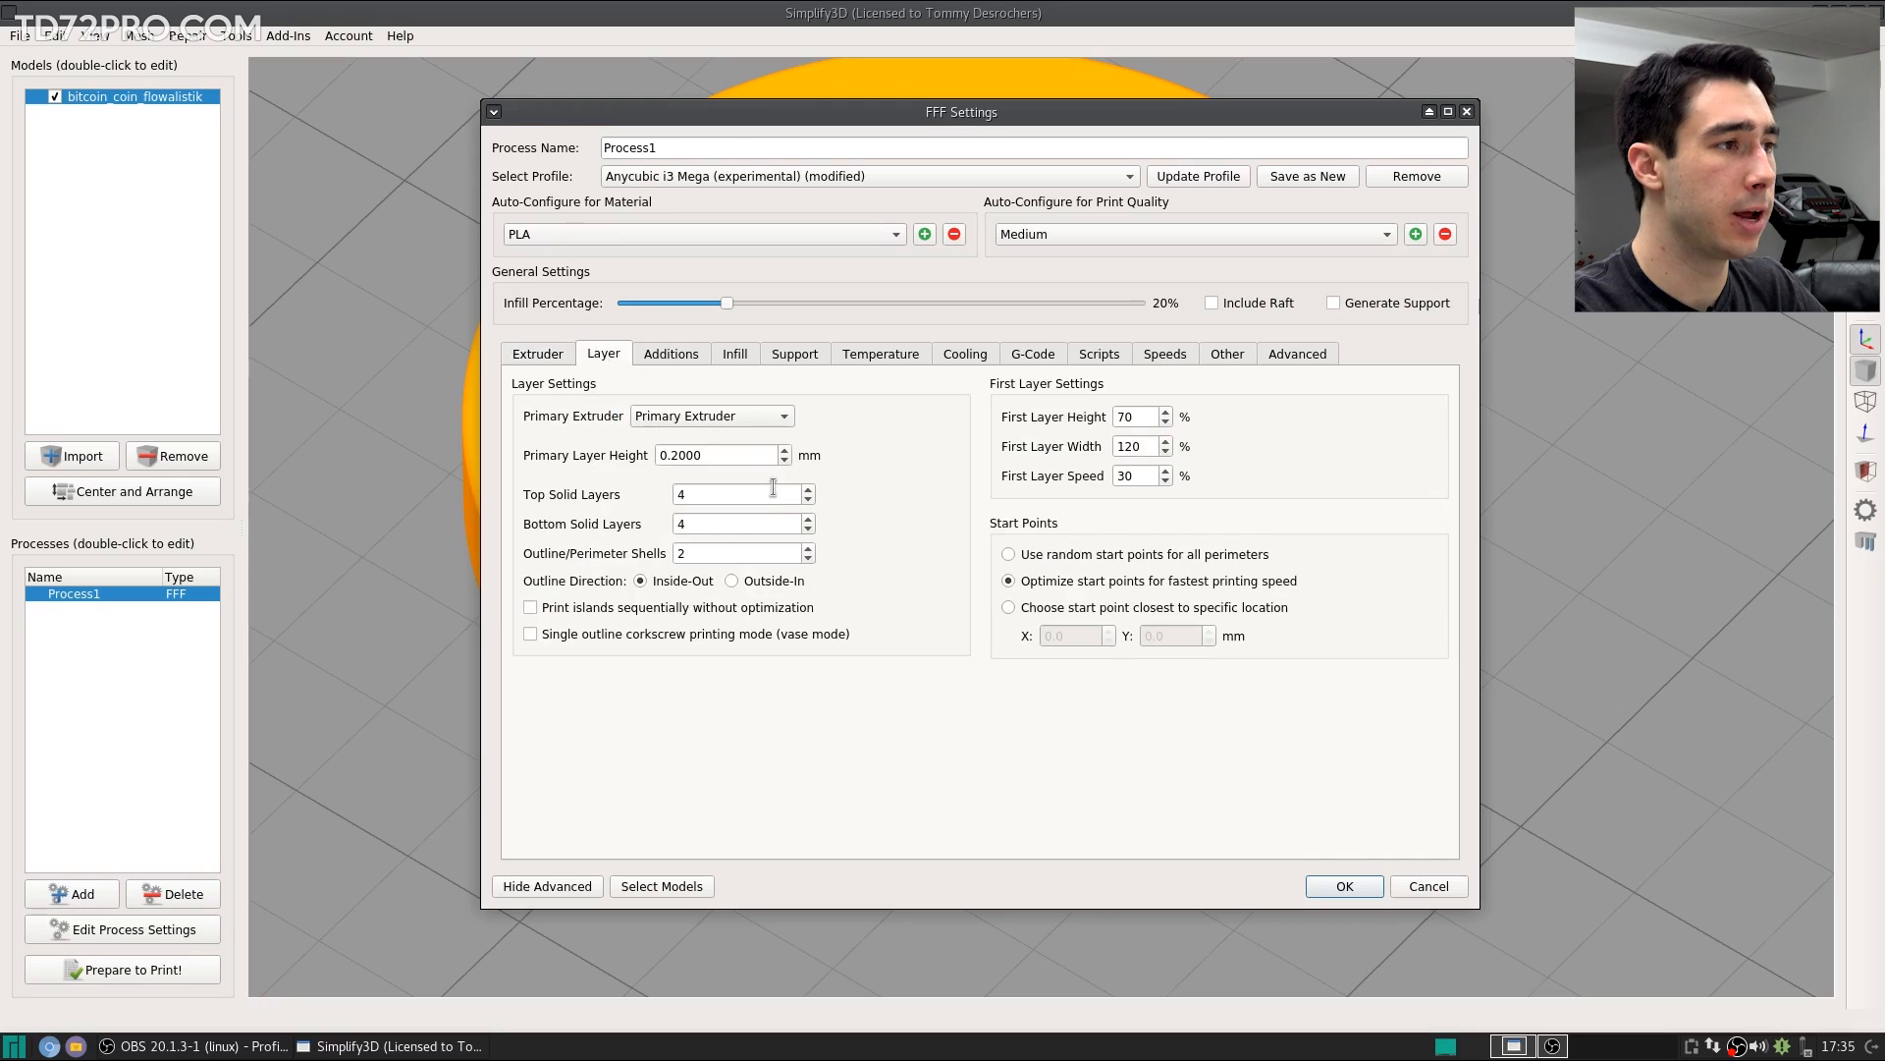
{"action": "left_click", "coordinate": [720, 457]}
{"action": "left_click", "coordinate": [738, 494]}
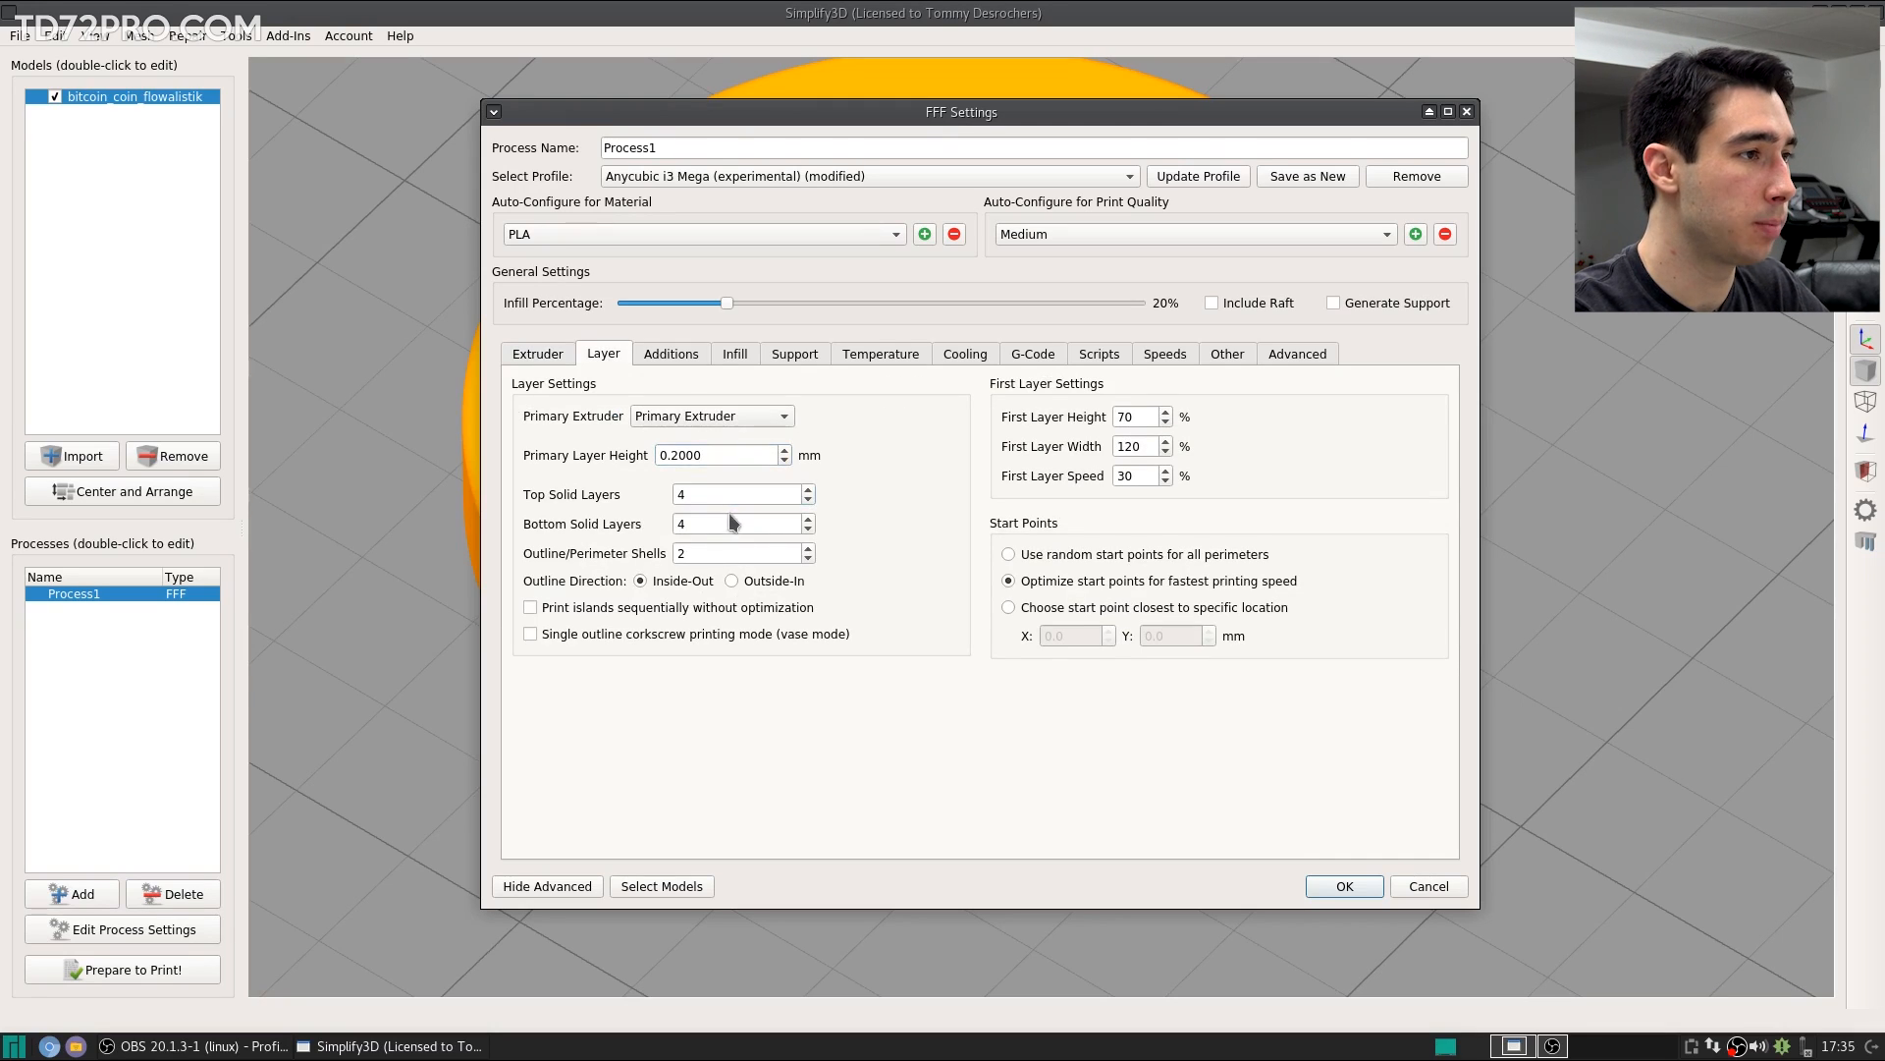
{"action": "left_click", "coordinate": [731, 521]}
{"action": "left_click", "coordinate": [725, 553]}
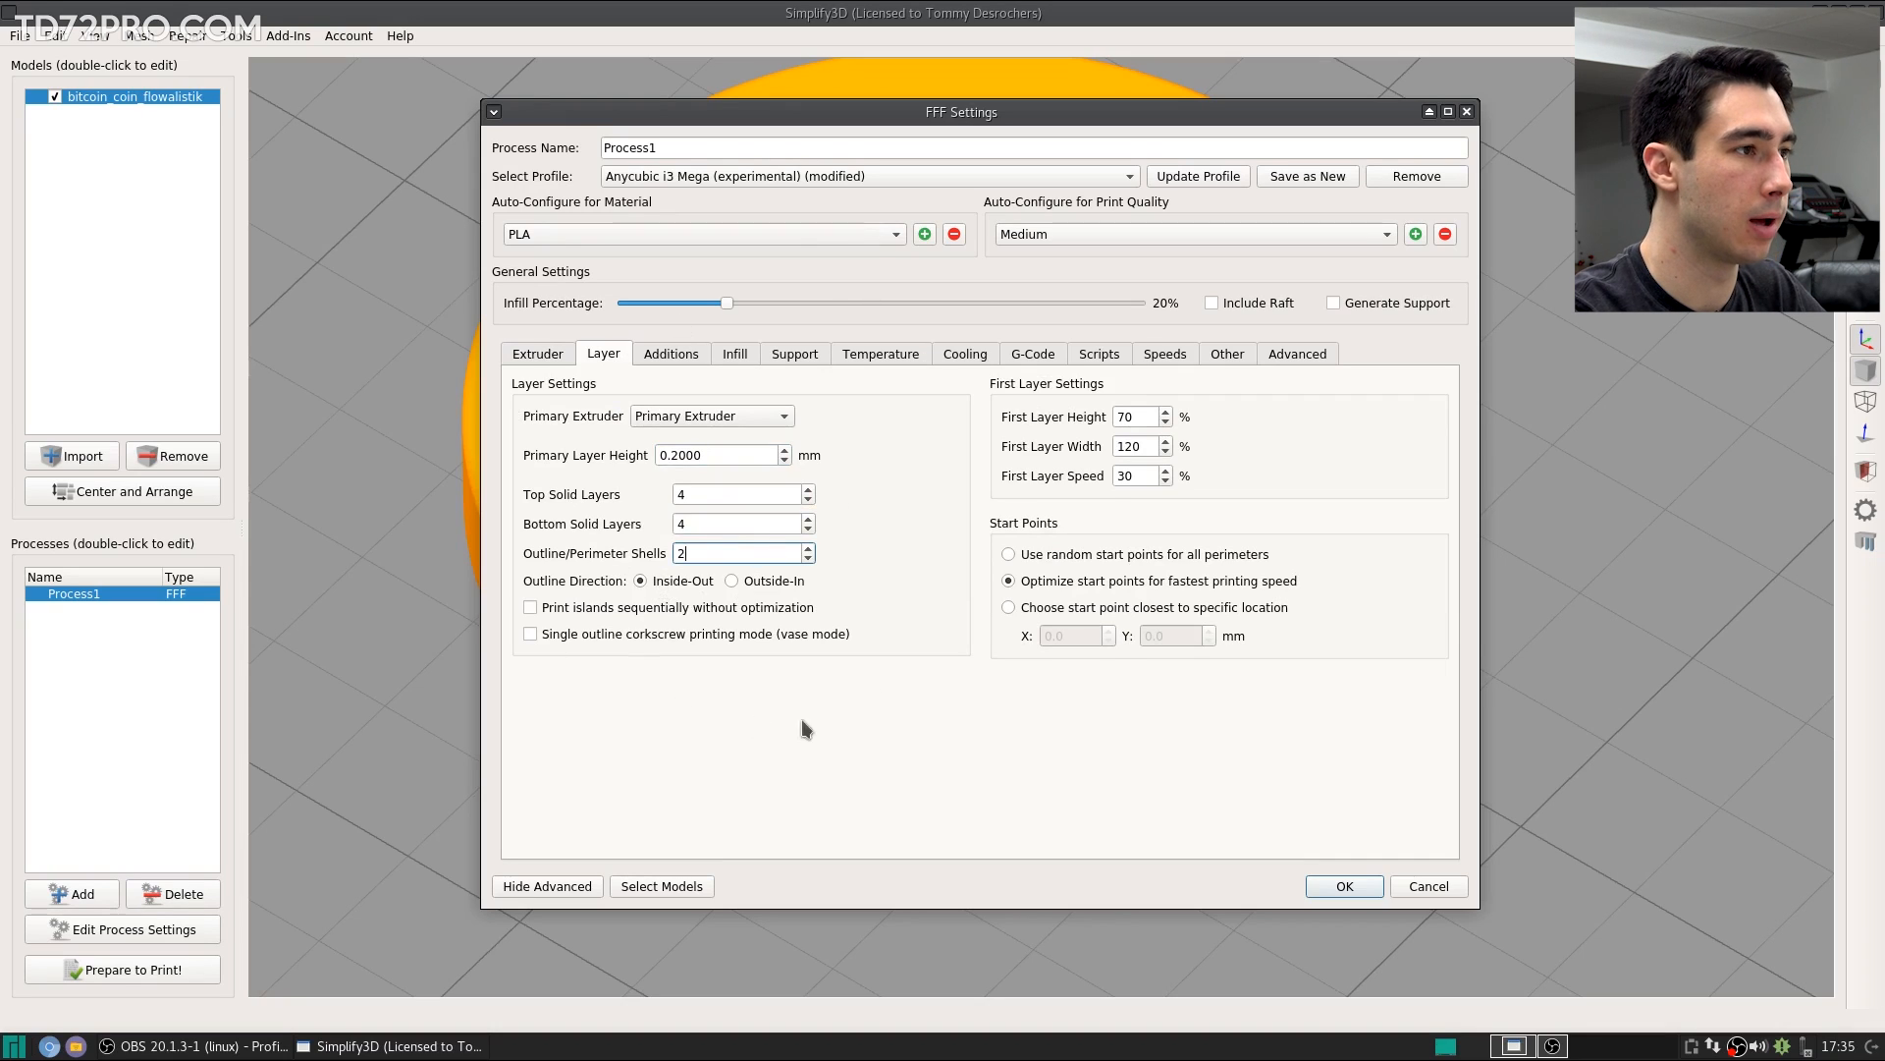
Step: Examine the first layer height, width and speed, relating the height to the primary layer height
{"action": "double_click", "coordinate": [1138, 417]}
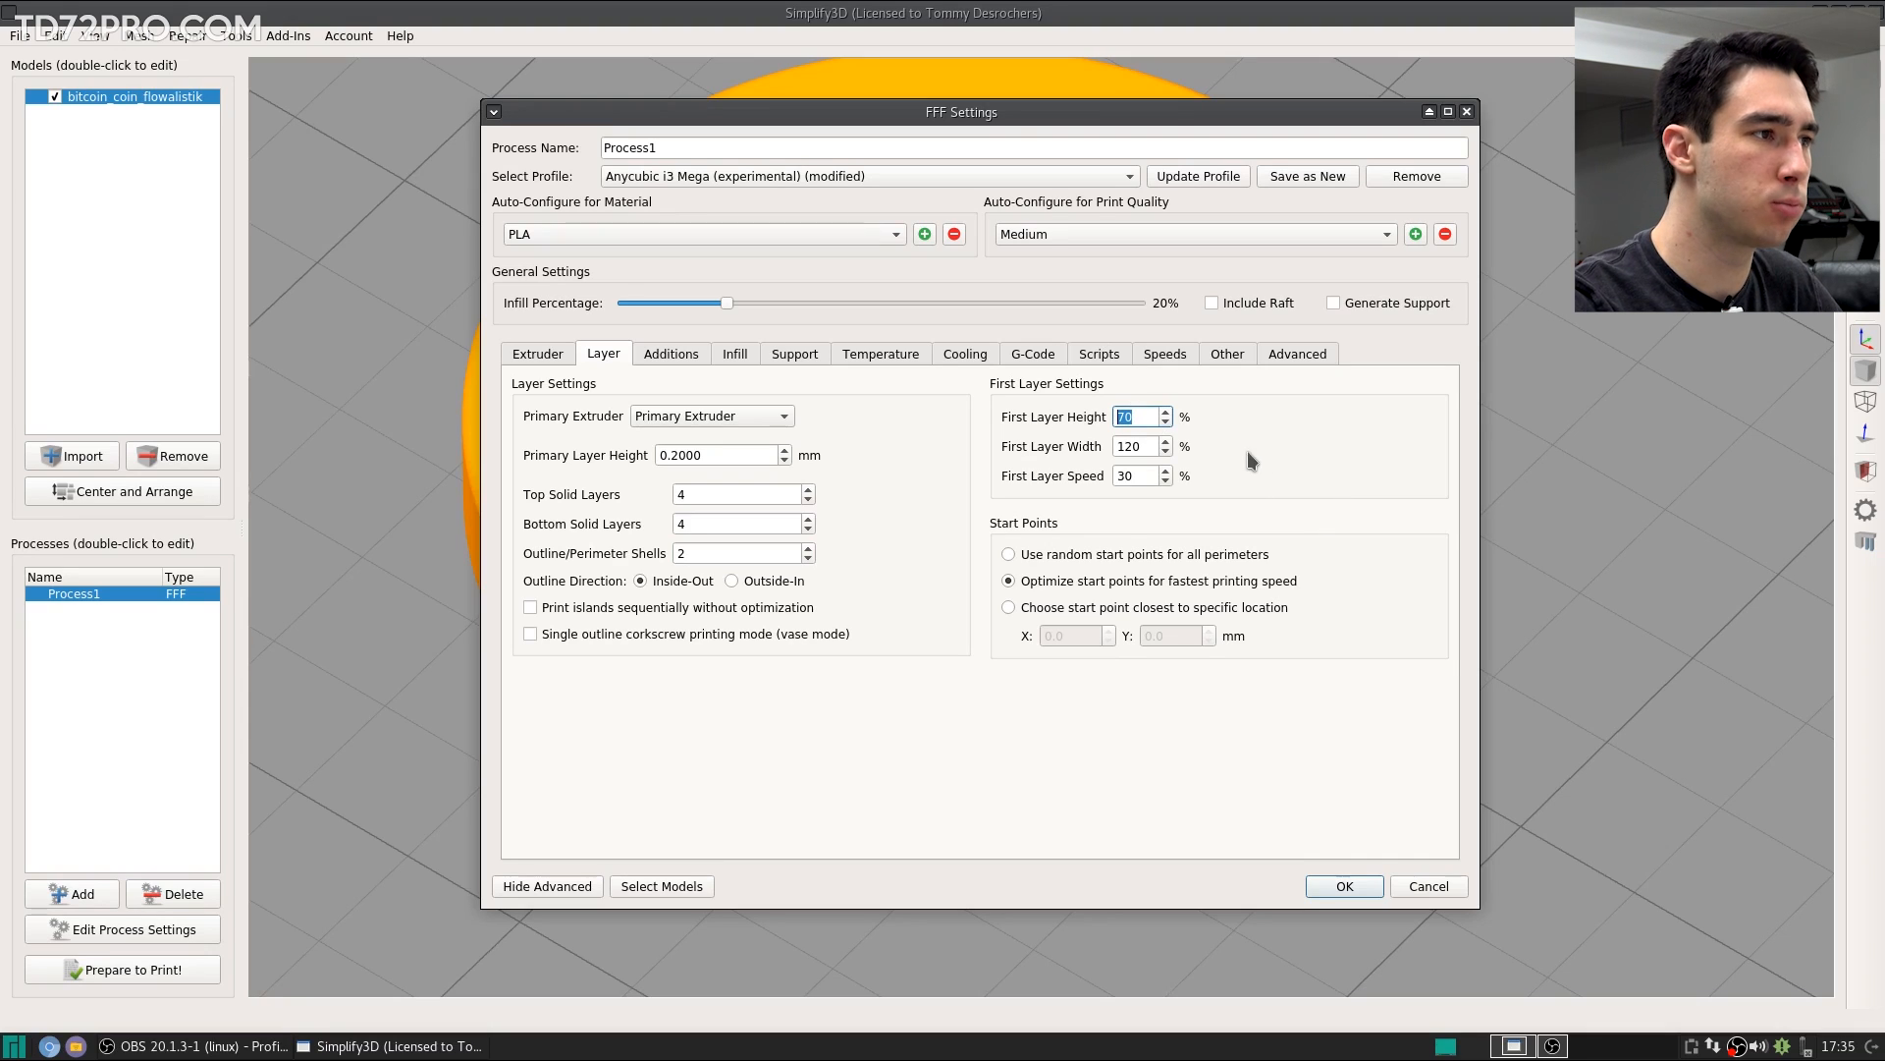
{"action": "double_click", "coordinate": [725, 453]}
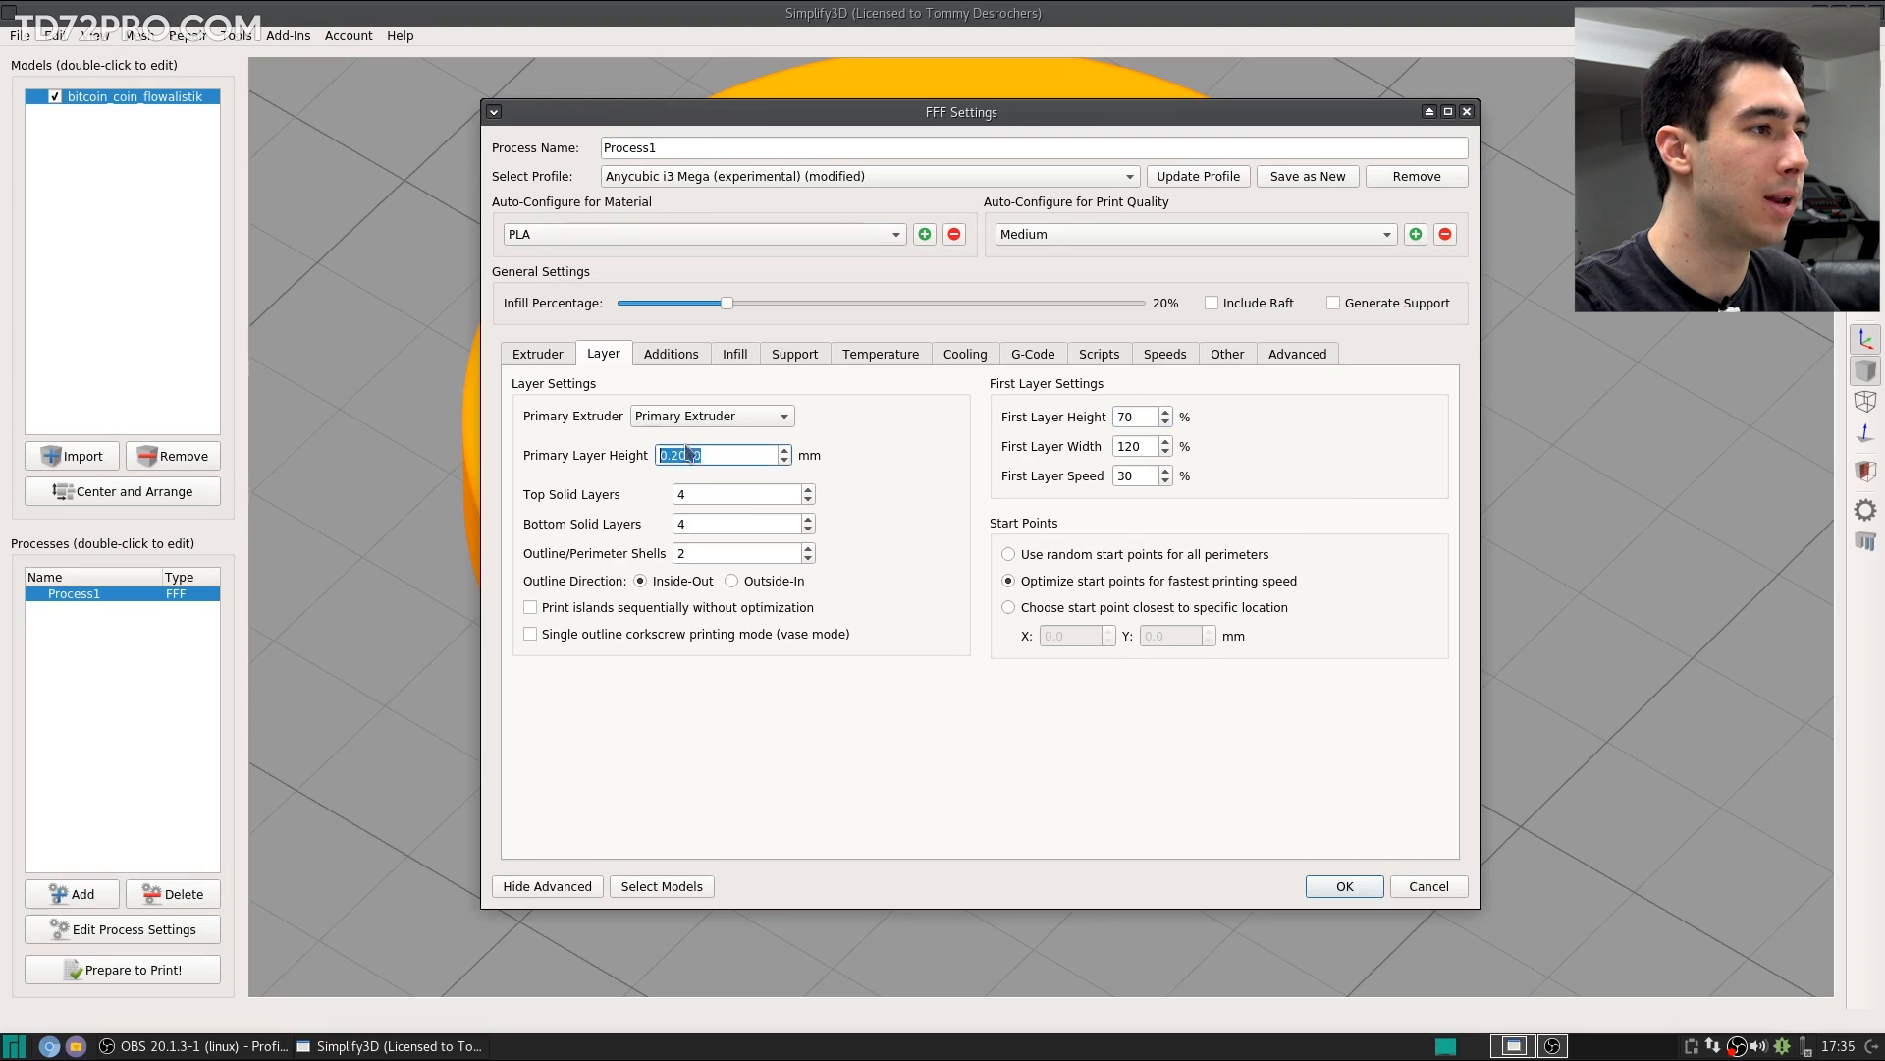
{"action": "left_click", "coordinate": [1132, 449]}
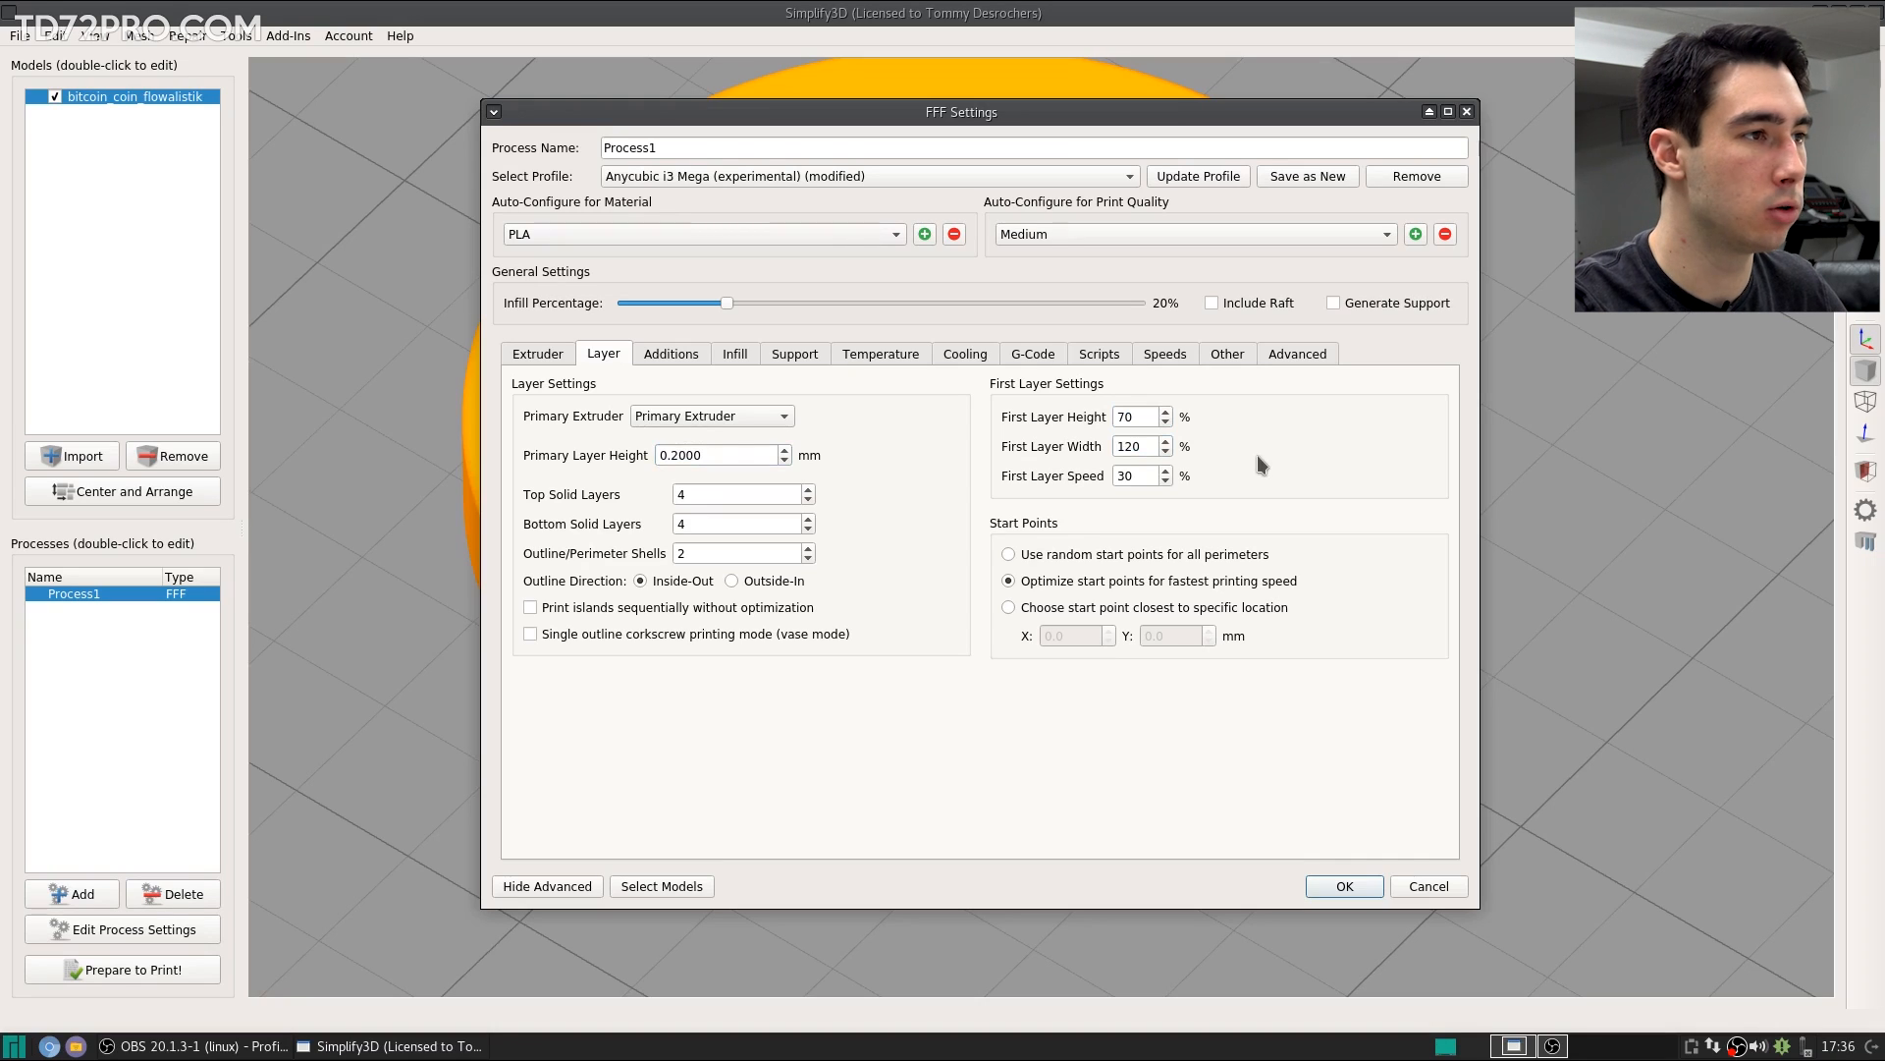
{"action": "double_click", "coordinate": [1142, 475]}
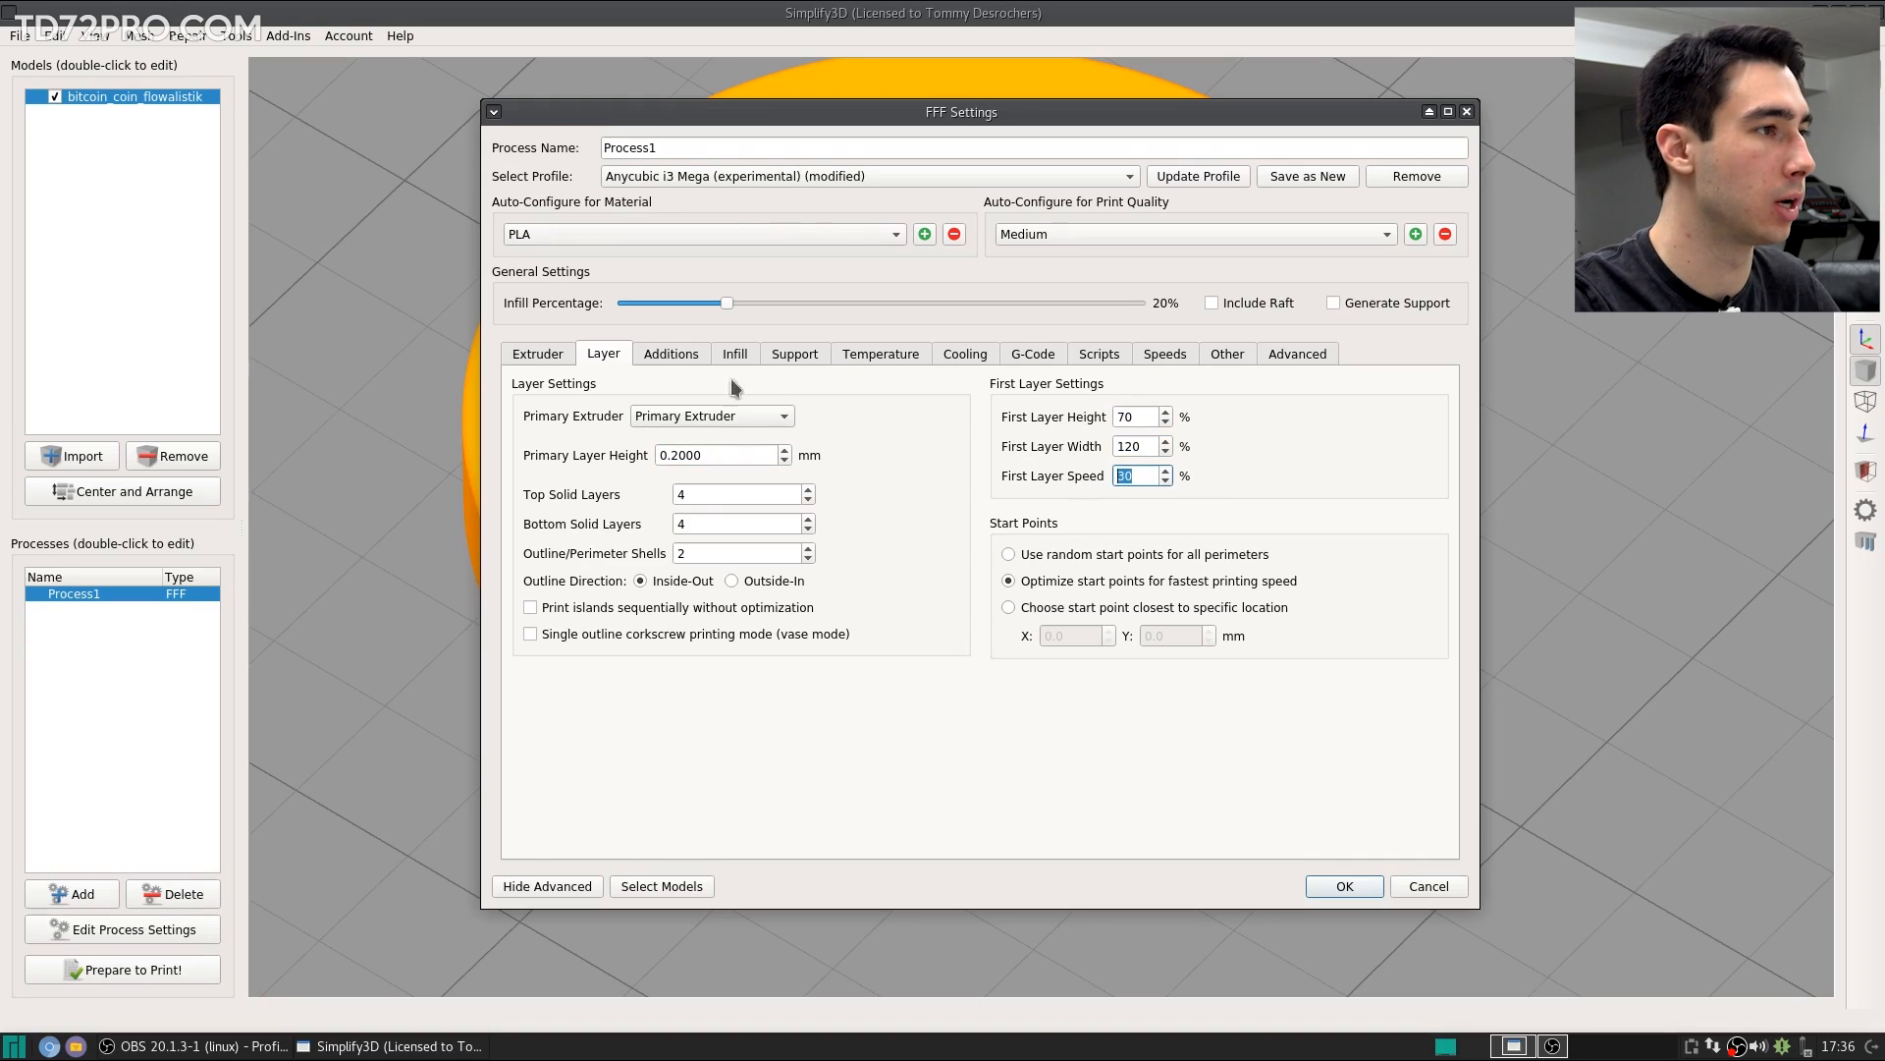
Step: Inspect the skirt's outlines, layers and offset from the part
{"action": "left_click", "coordinate": [666, 353]}
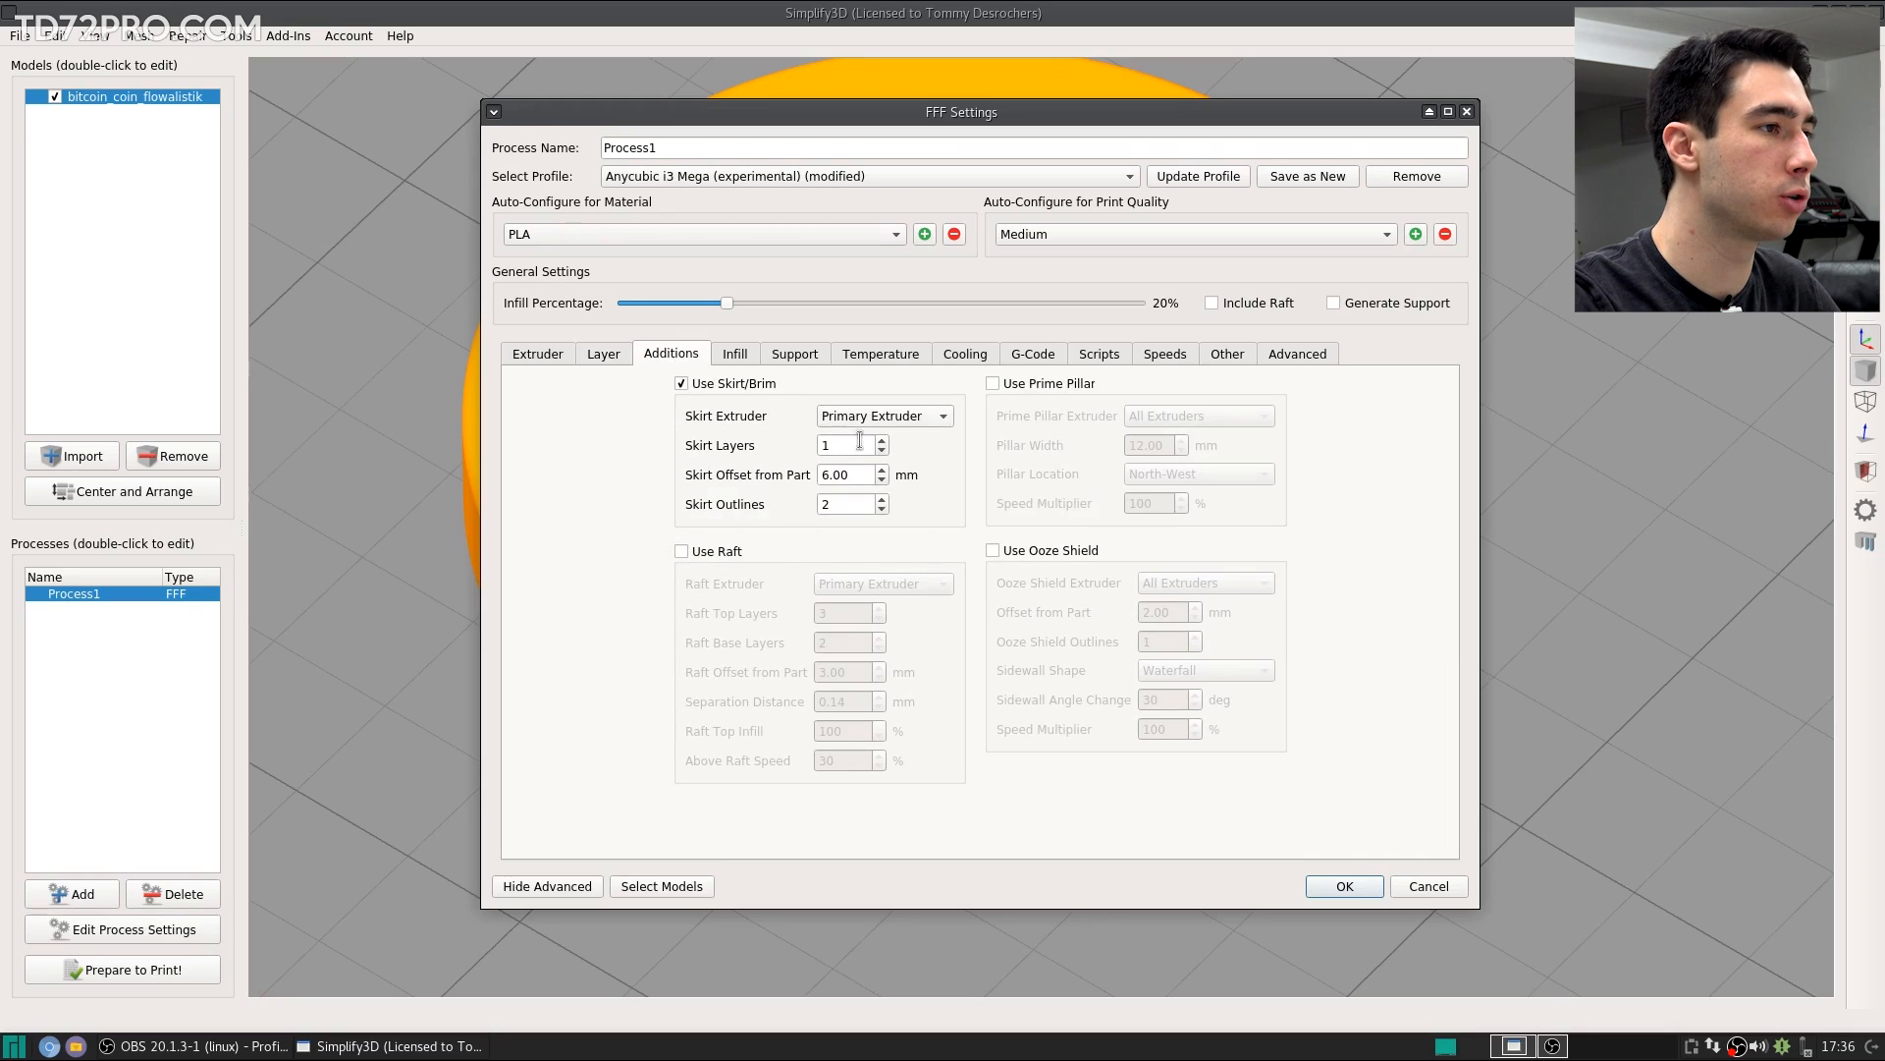
{"action": "left_click", "coordinate": [847, 506]}
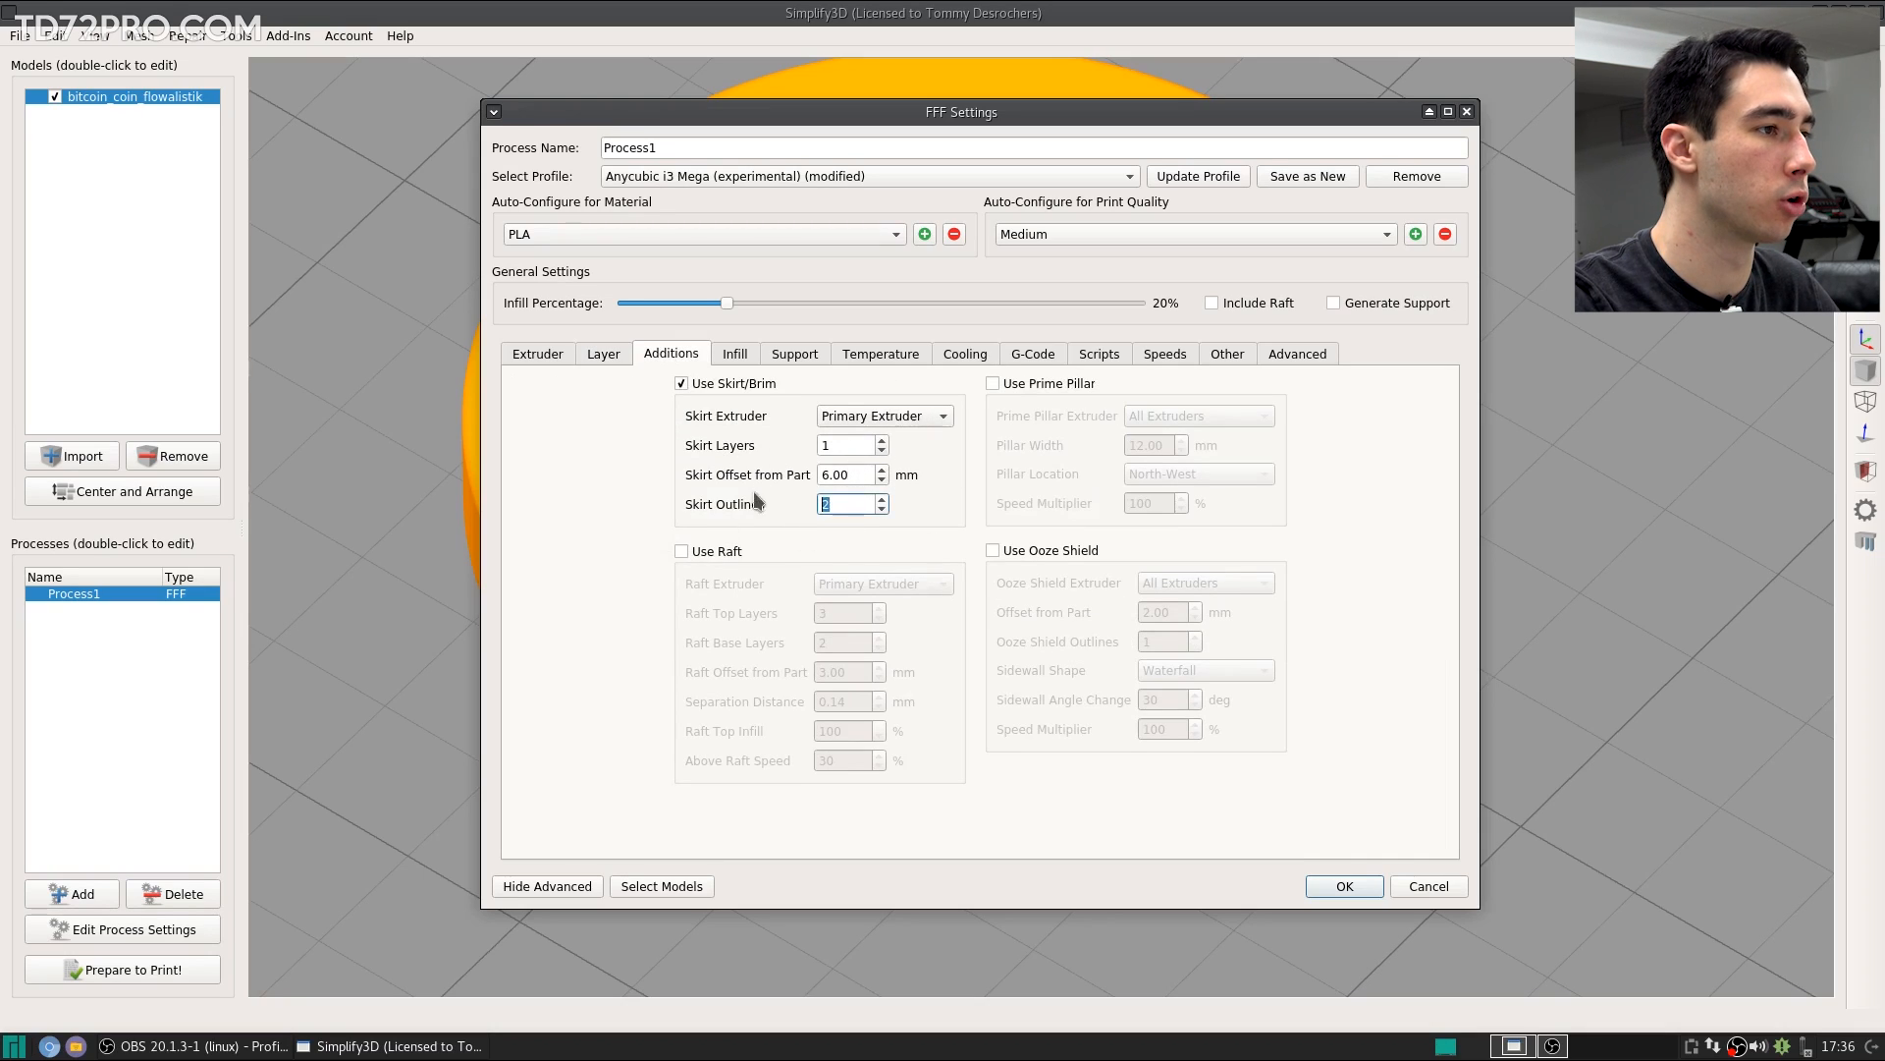
{"action": "double_click", "coordinate": [844, 446]}
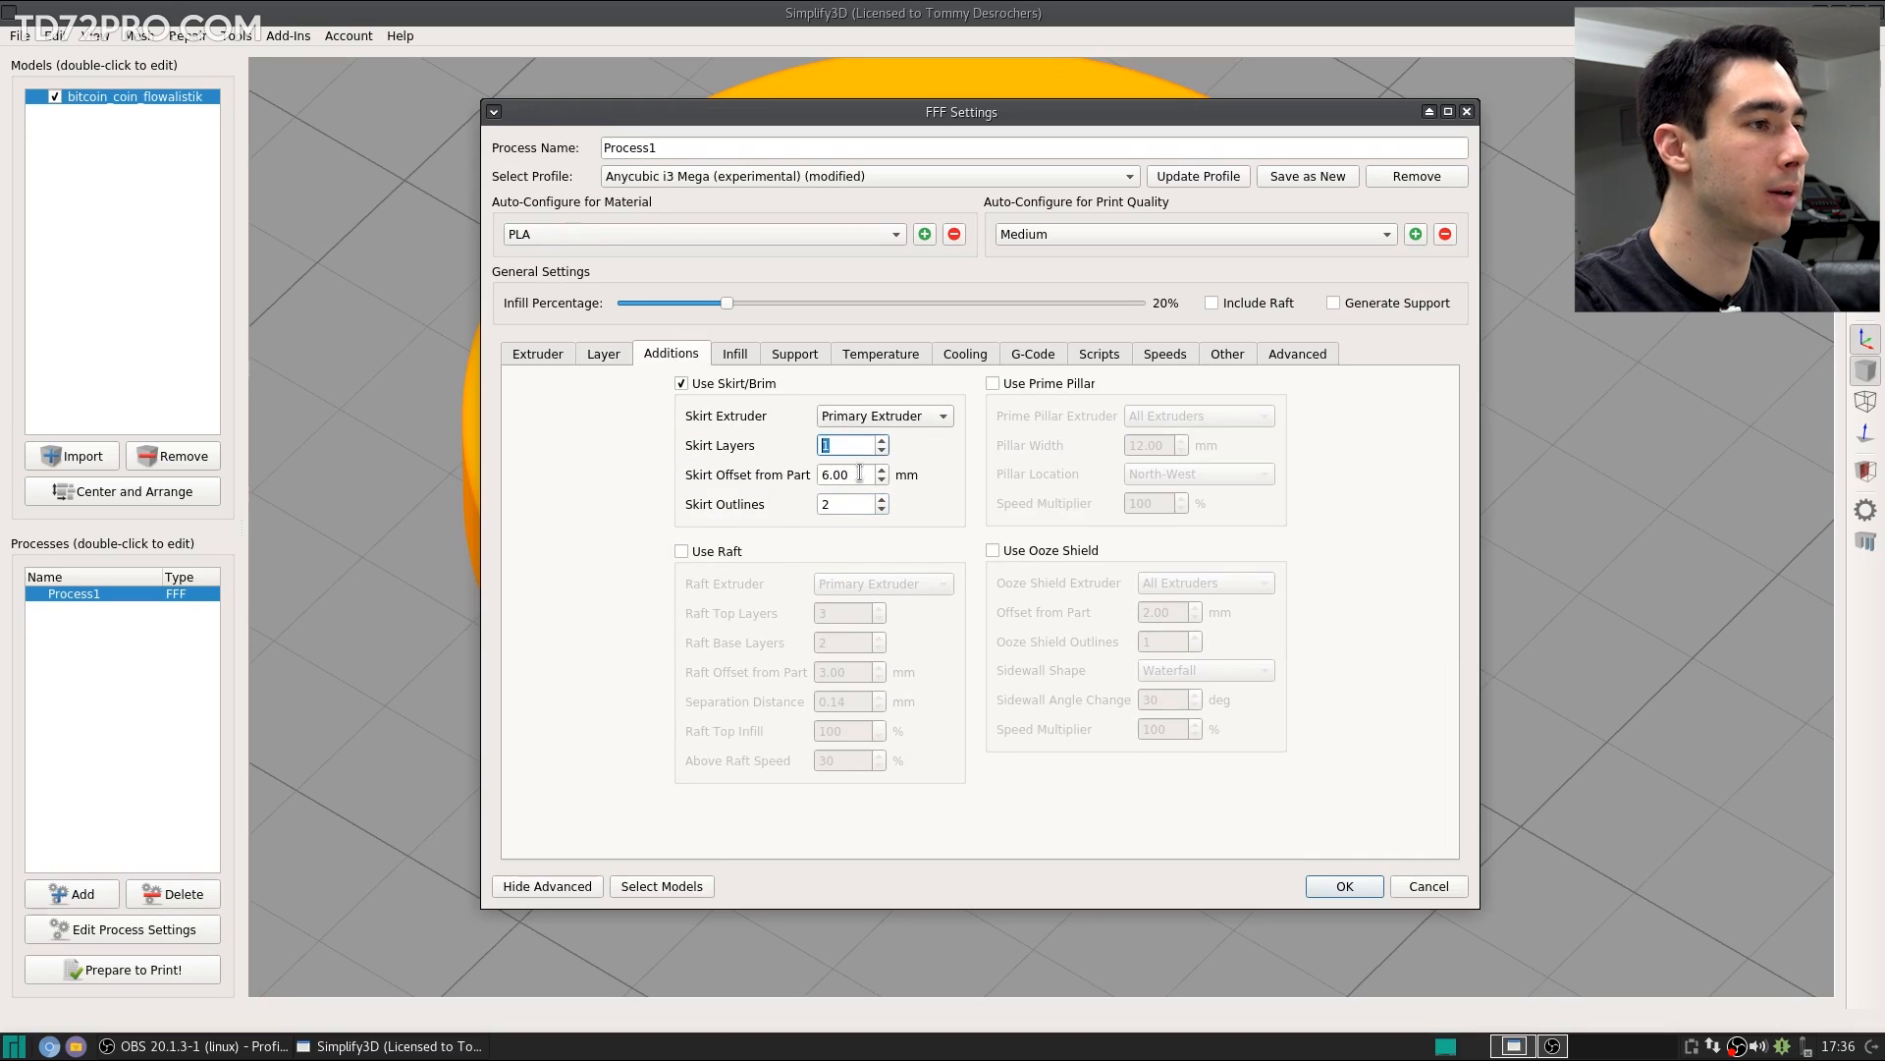
{"action": "double_click", "coordinate": [861, 473]}
Step: Review the general infill settings, including the interior fill percentage
{"action": "left_click", "coordinate": [736, 355]}
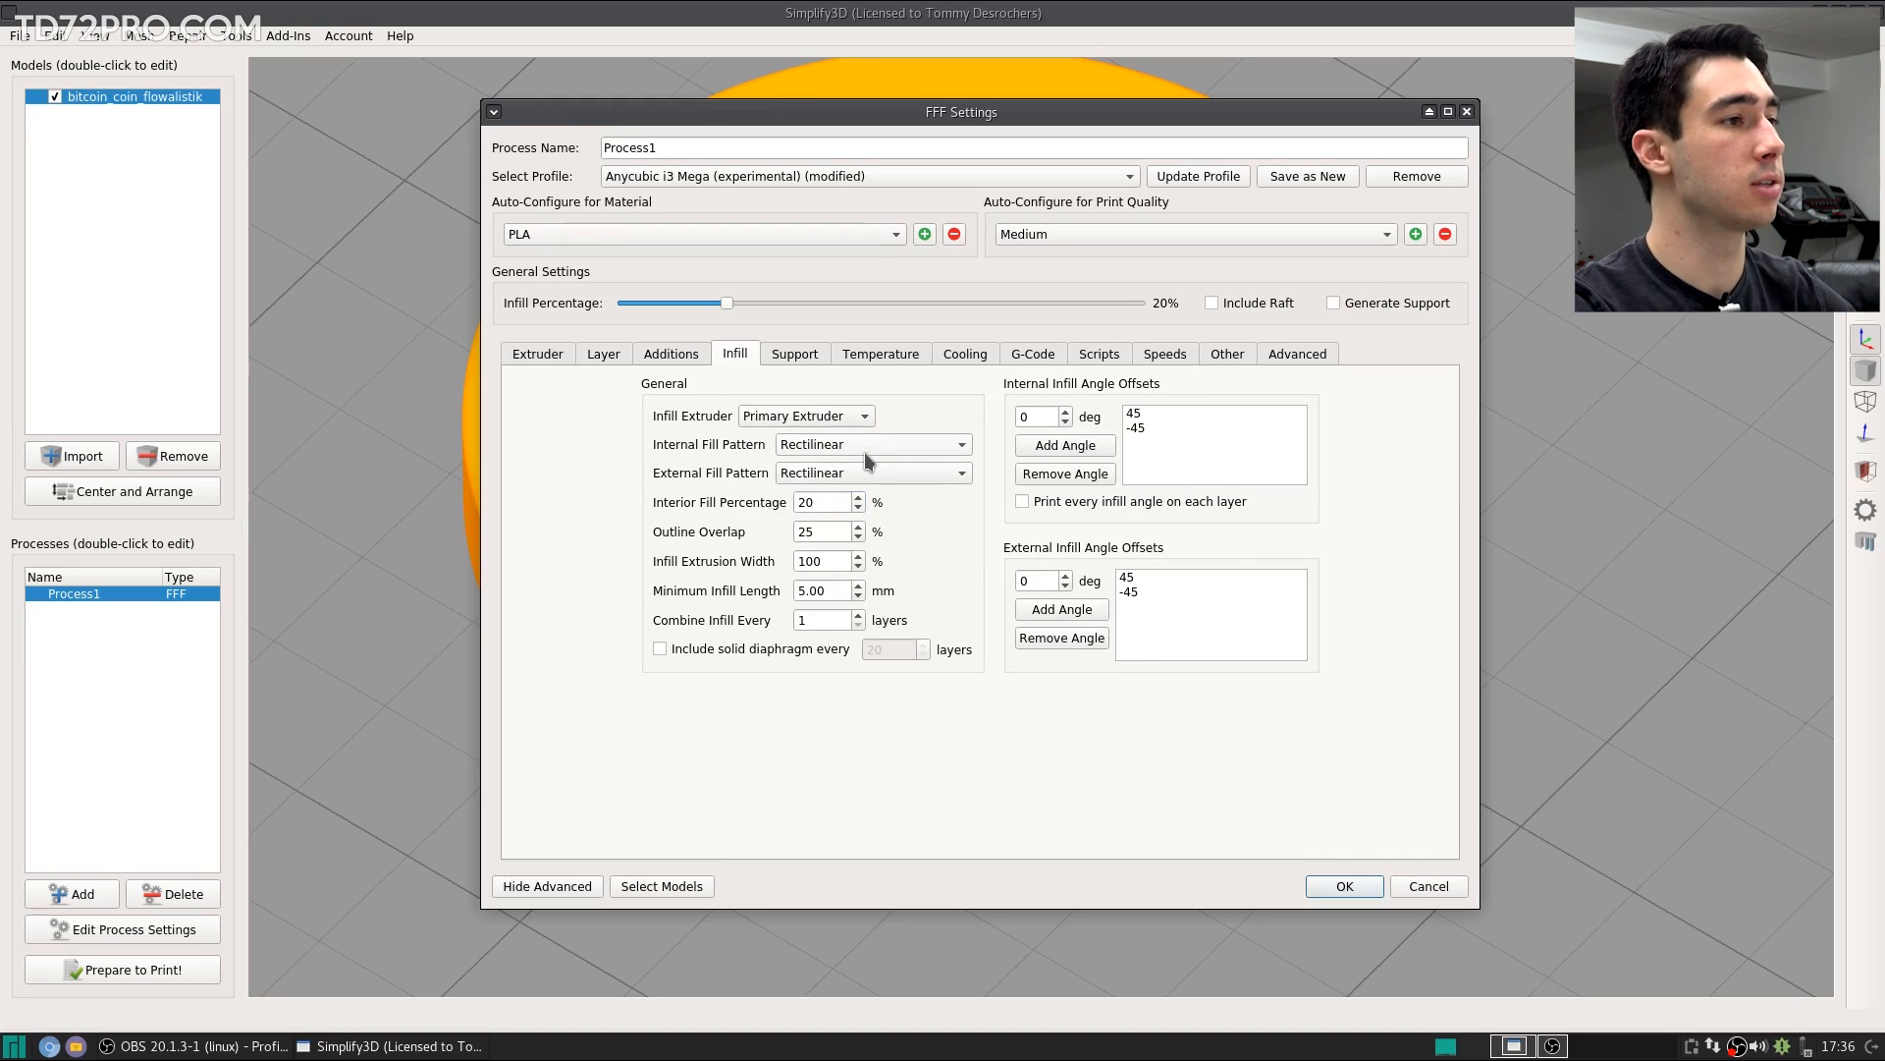
{"action": "double_click", "coordinate": [823, 502]}
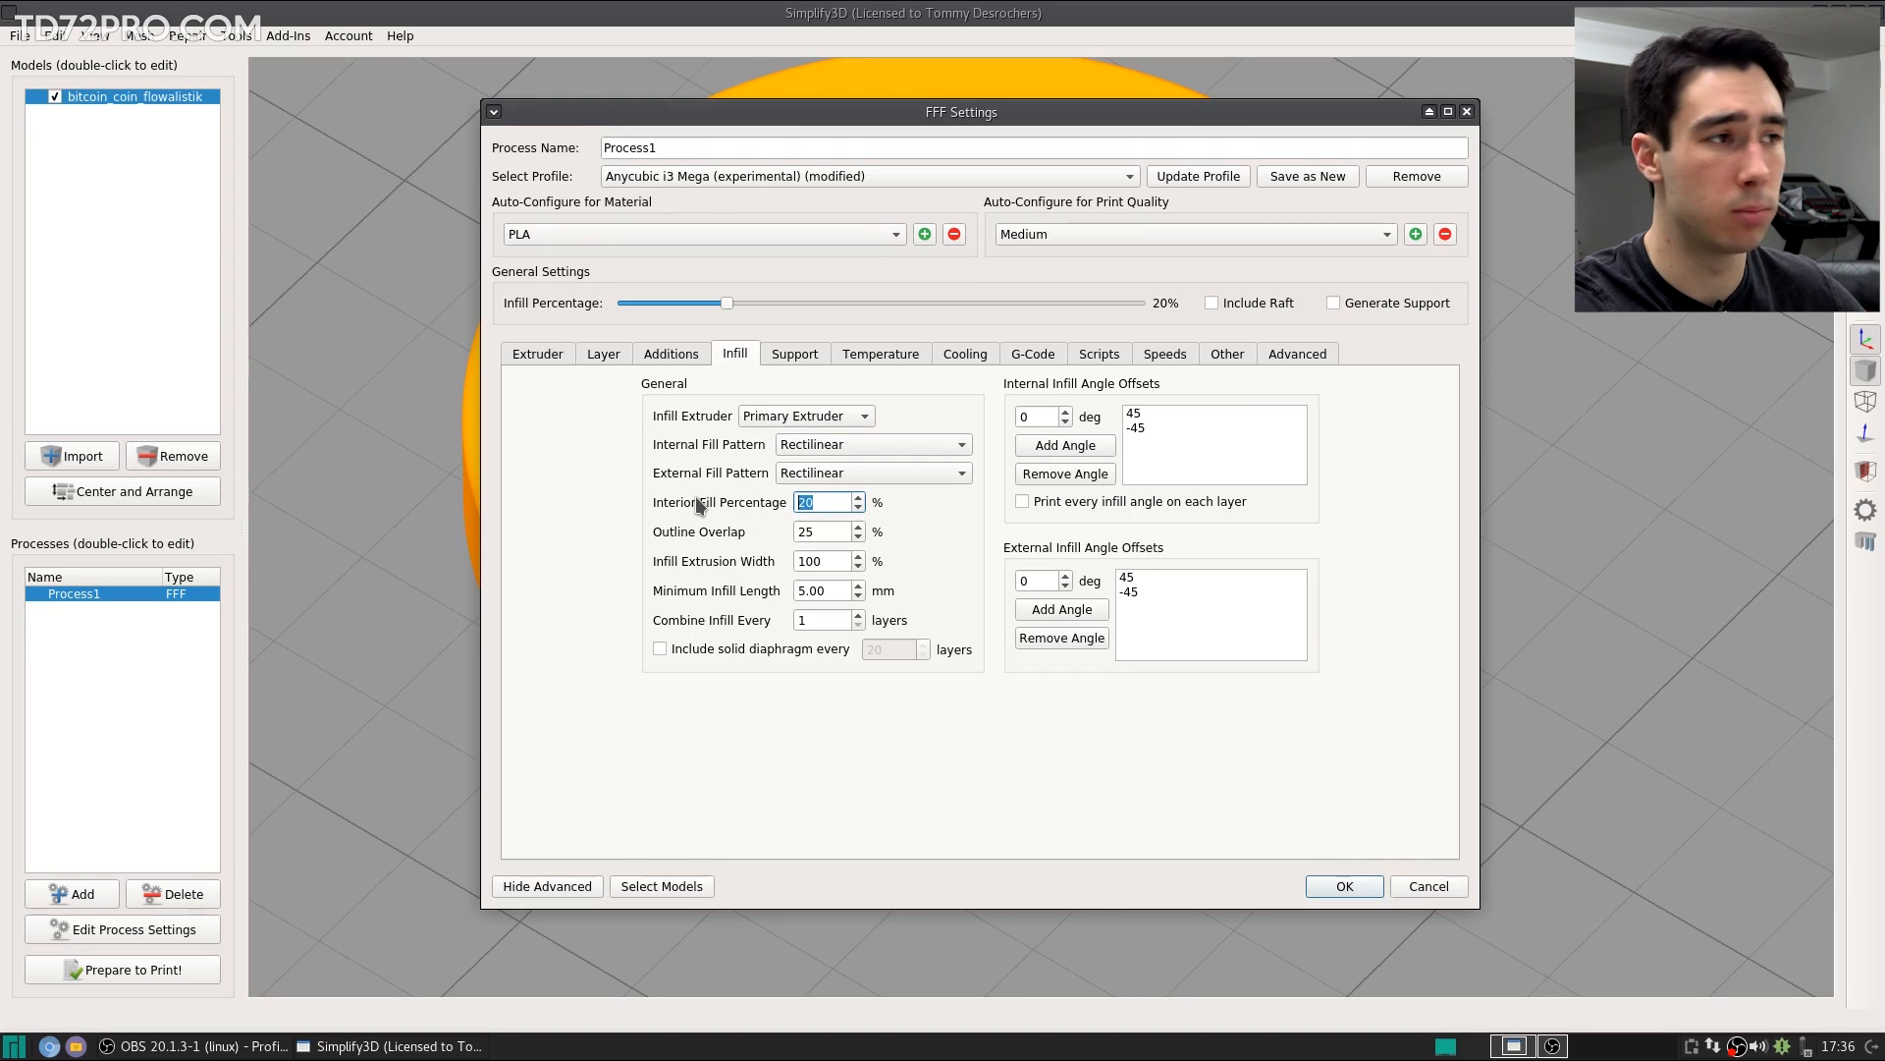
{"action": "left_click", "coordinate": [591, 497]}
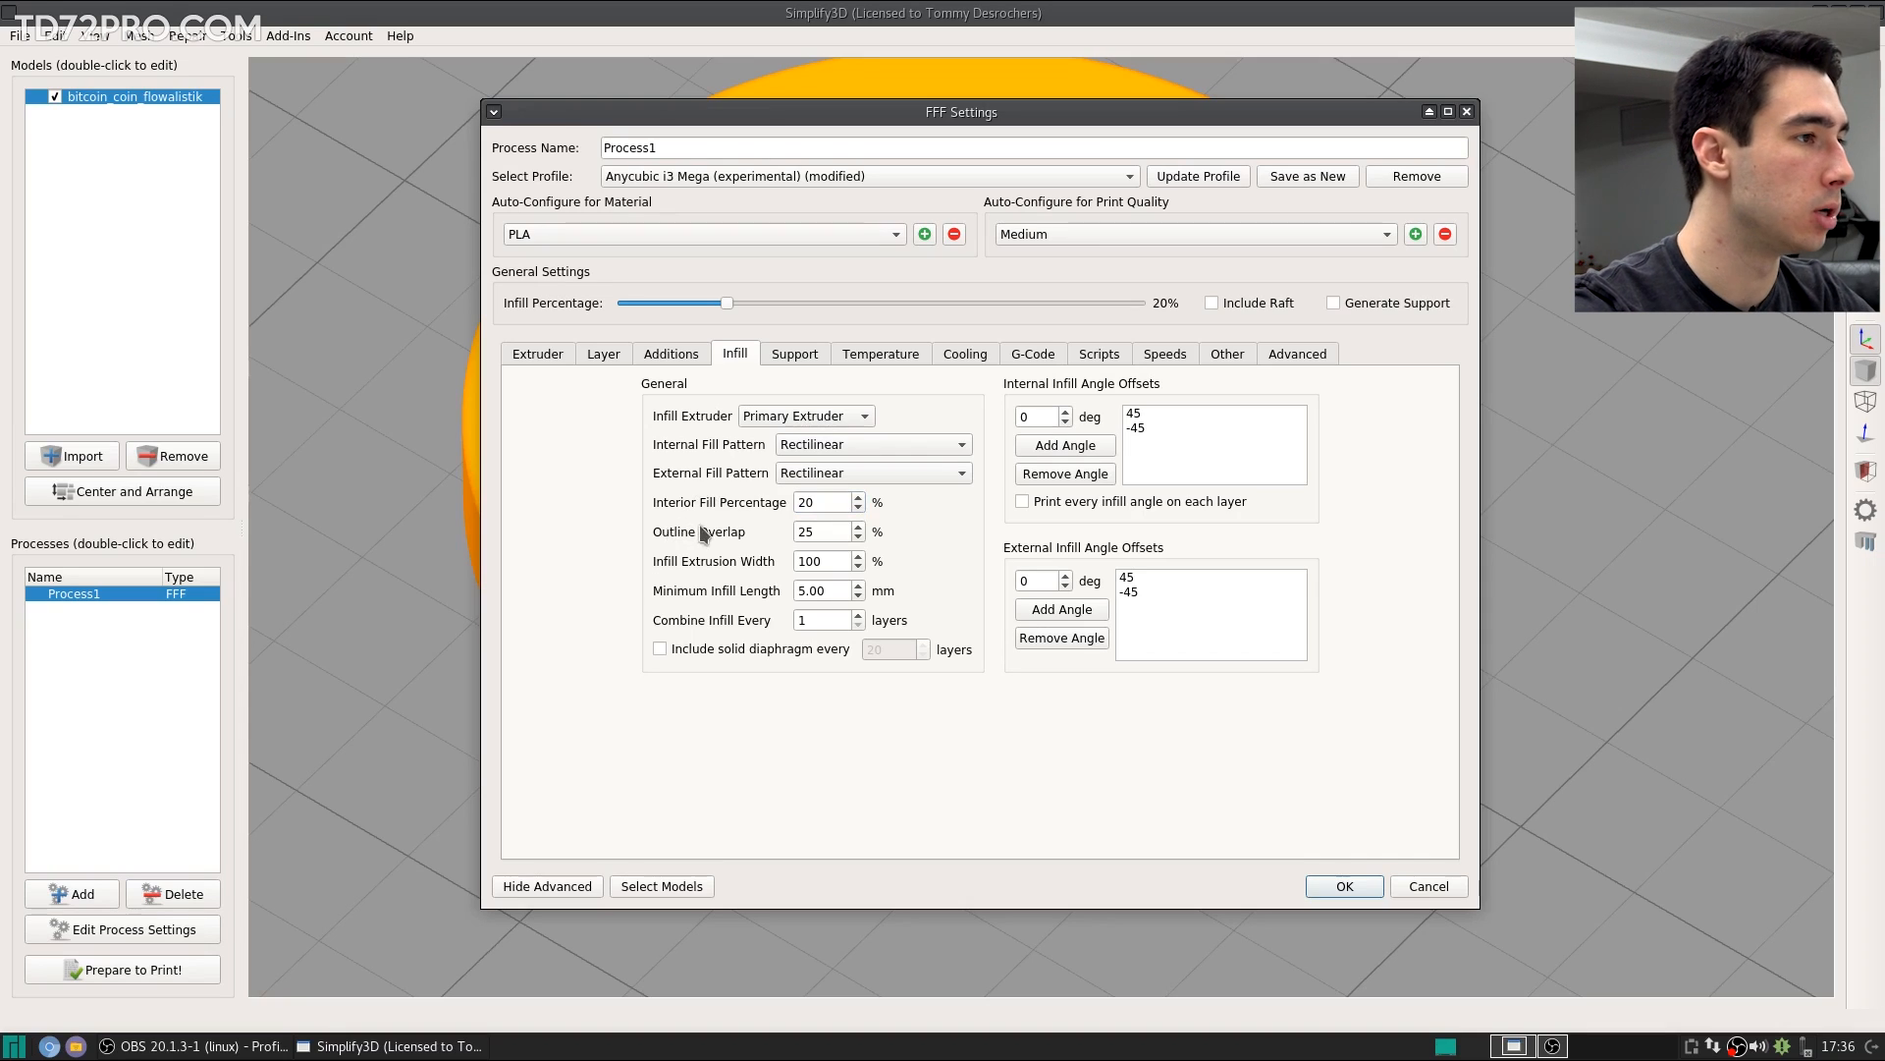
Step: Check the infill outline overlap and extrusion width, and view the support material settings
{"action": "double_click", "coordinate": [815, 532]}
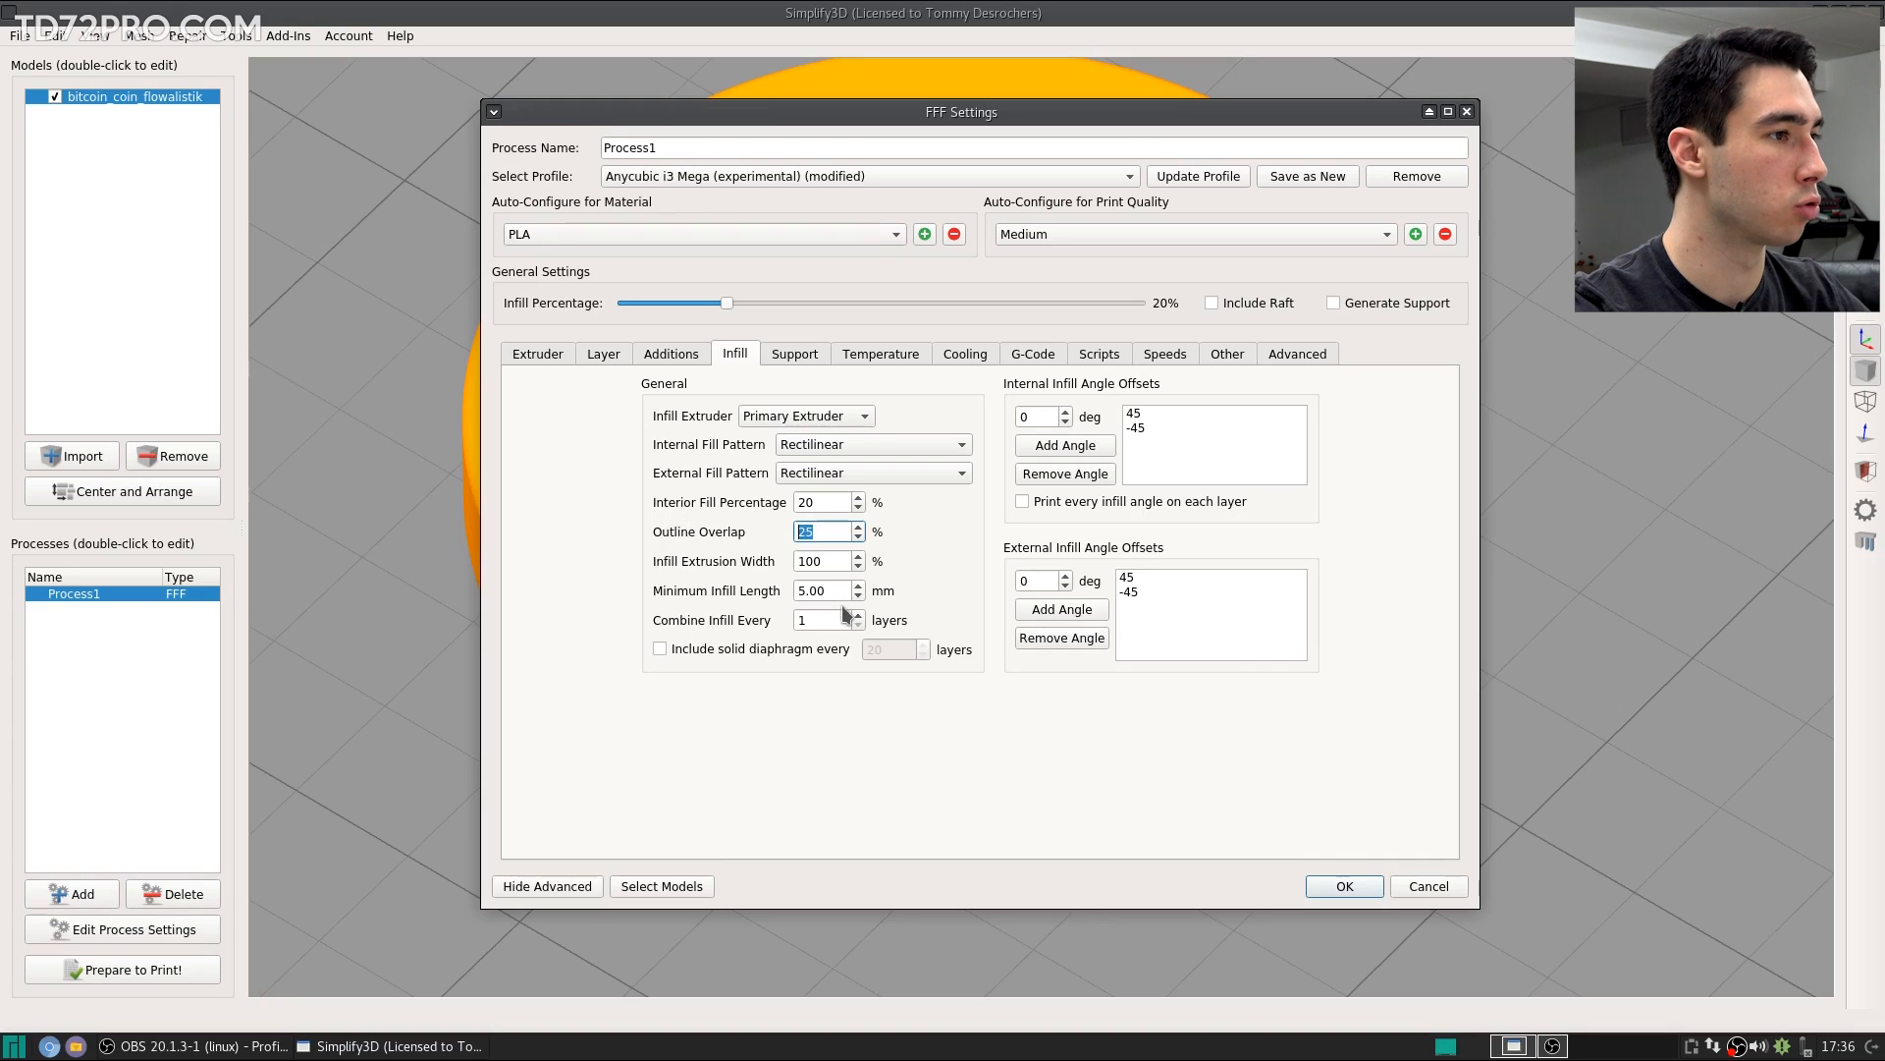
{"action": "left_click_drag", "start_coordinate": [842, 561], "coordinate": [615, 561]}
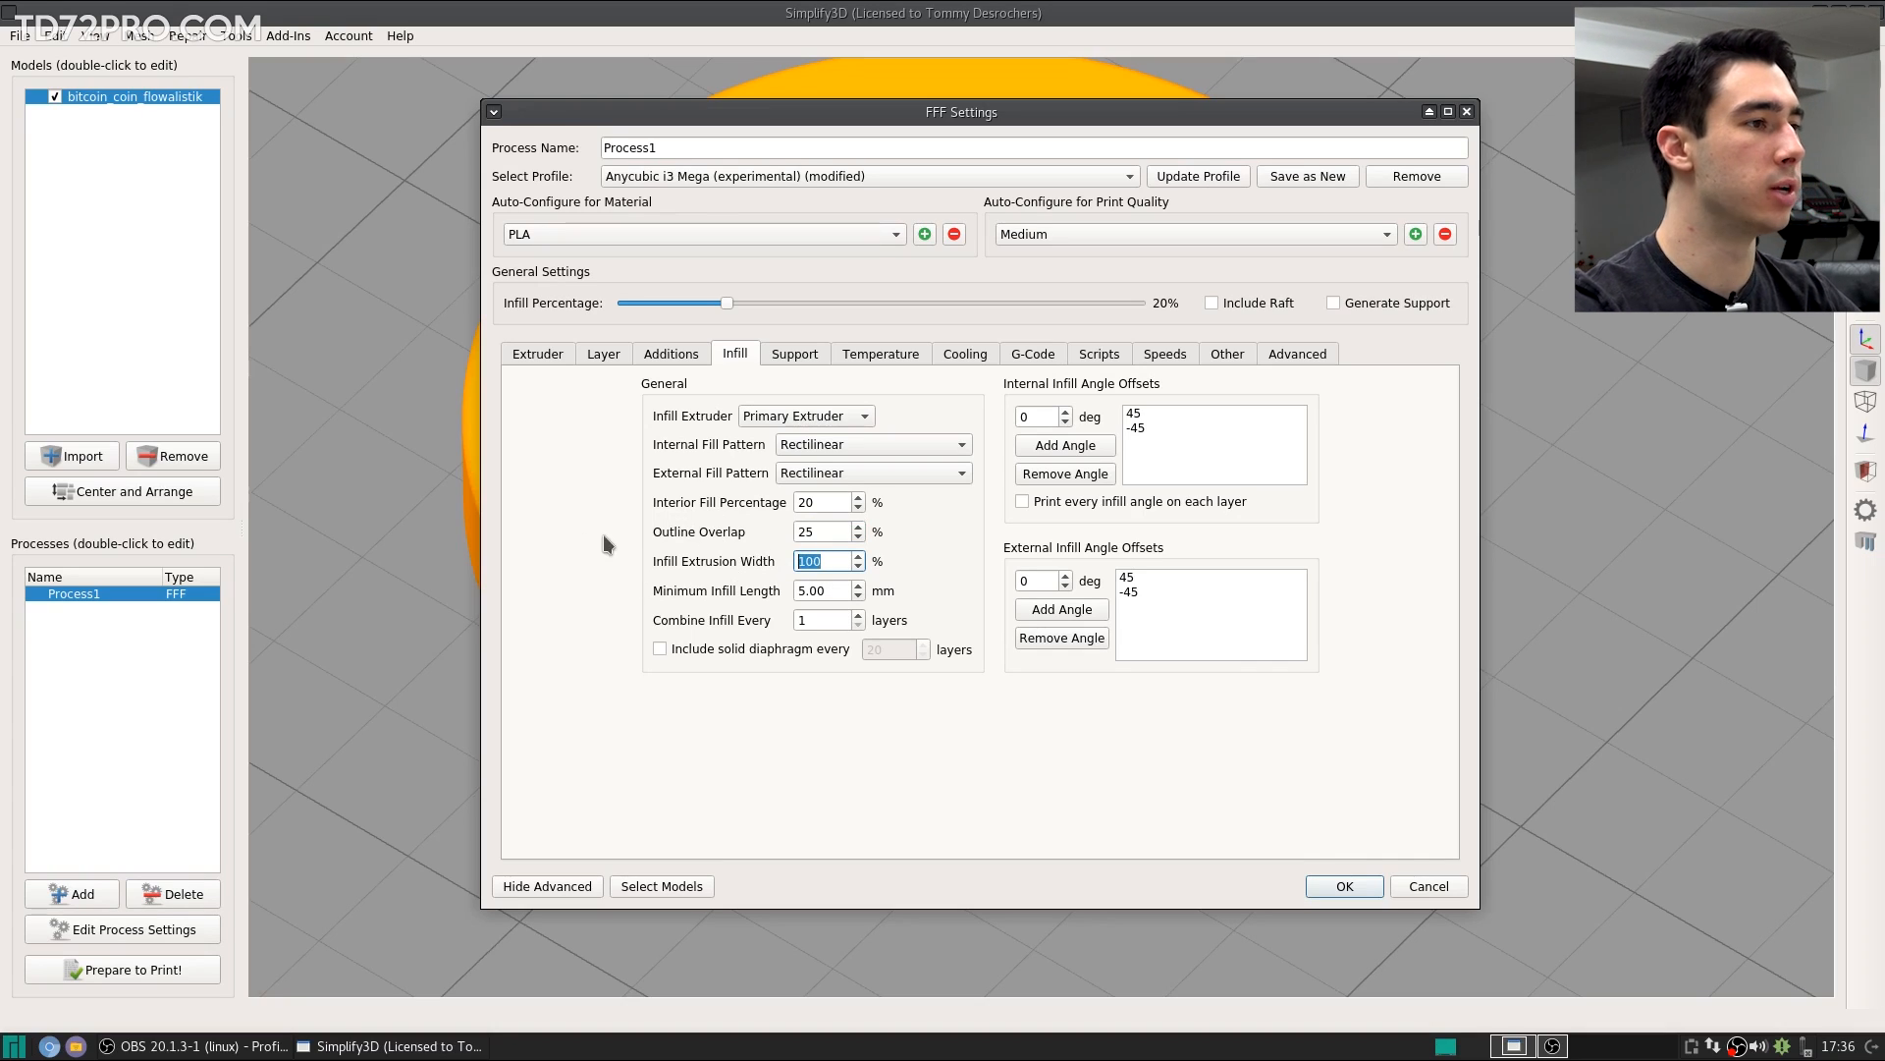
{"action": "left_click", "coordinate": [795, 354]}
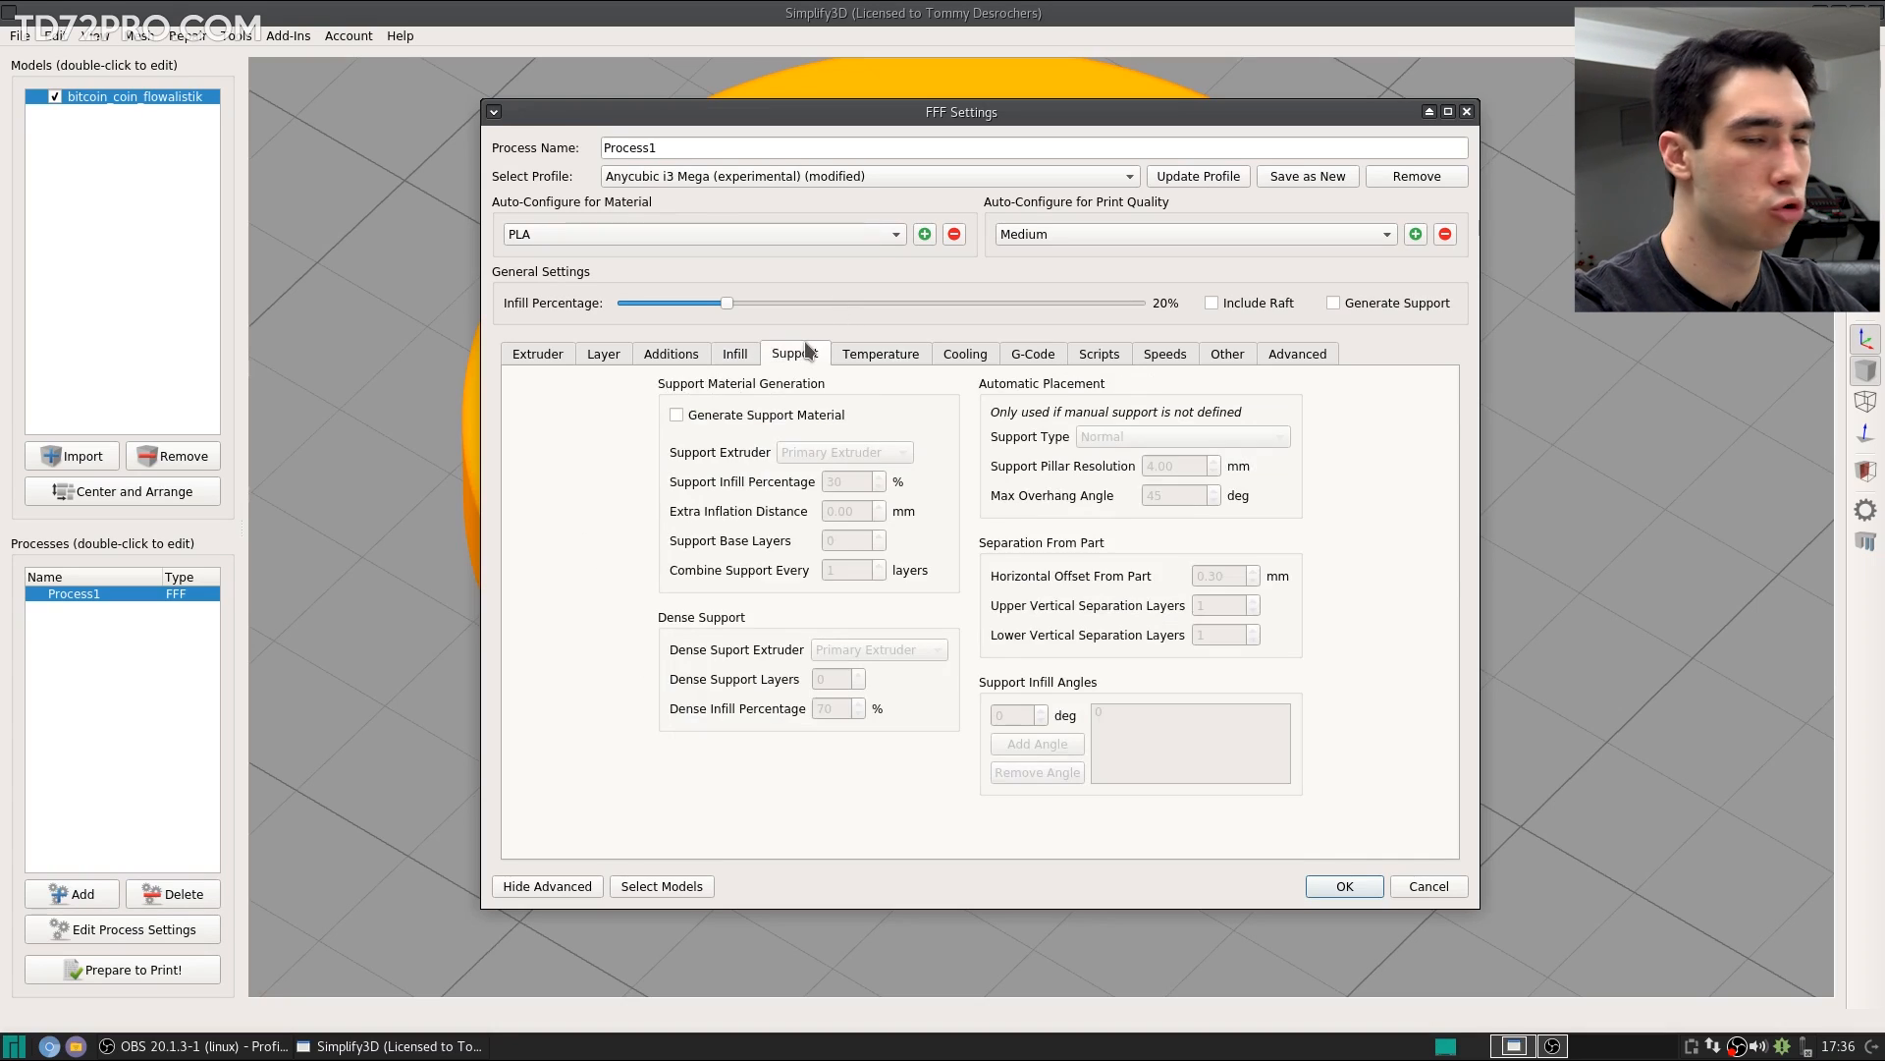
Step: Inspect the temperature setpoints of the primary extruder and heated bed, and the fan speed for layer 2
{"action": "left_click", "coordinate": [892, 355]}
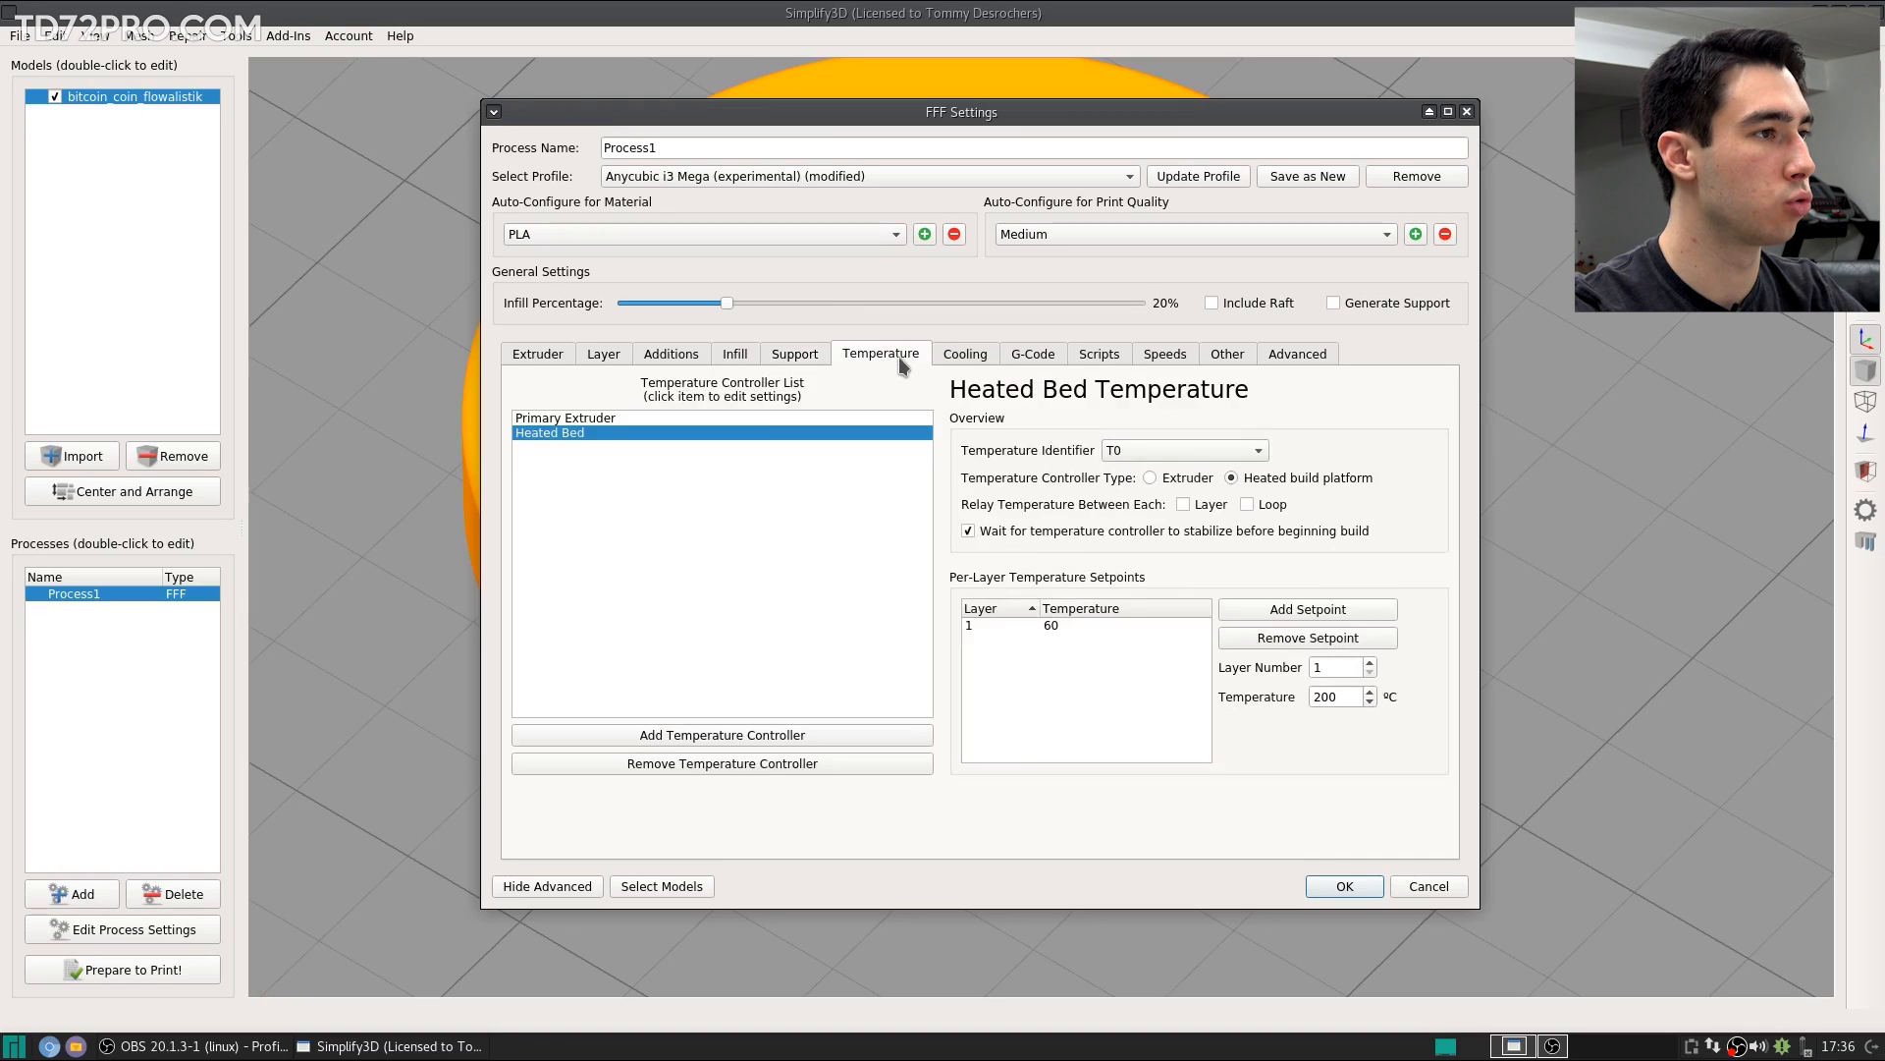
{"action": "left_click", "coordinate": [688, 418]}
{"action": "left_click", "coordinate": [1047, 629]}
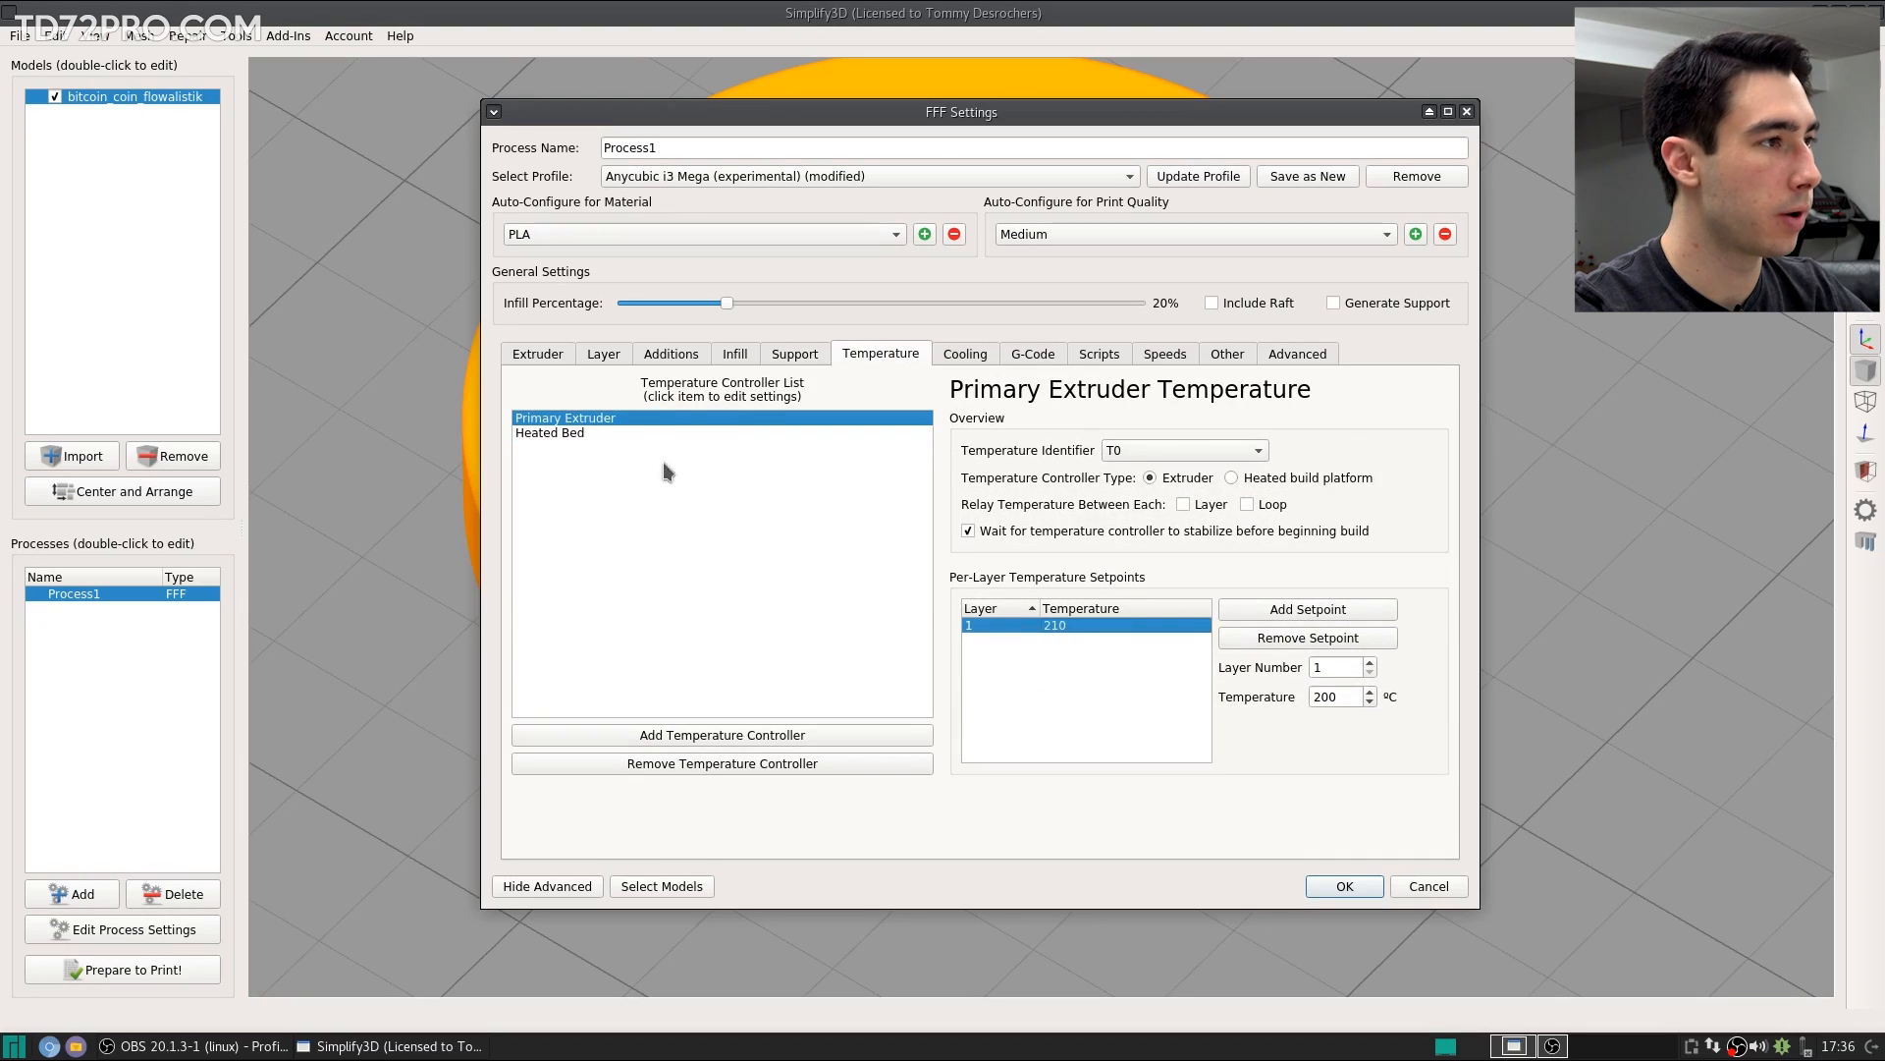
{"action": "left_click", "coordinate": [605, 433]}
{"action": "left_click", "coordinate": [1043, 624]}
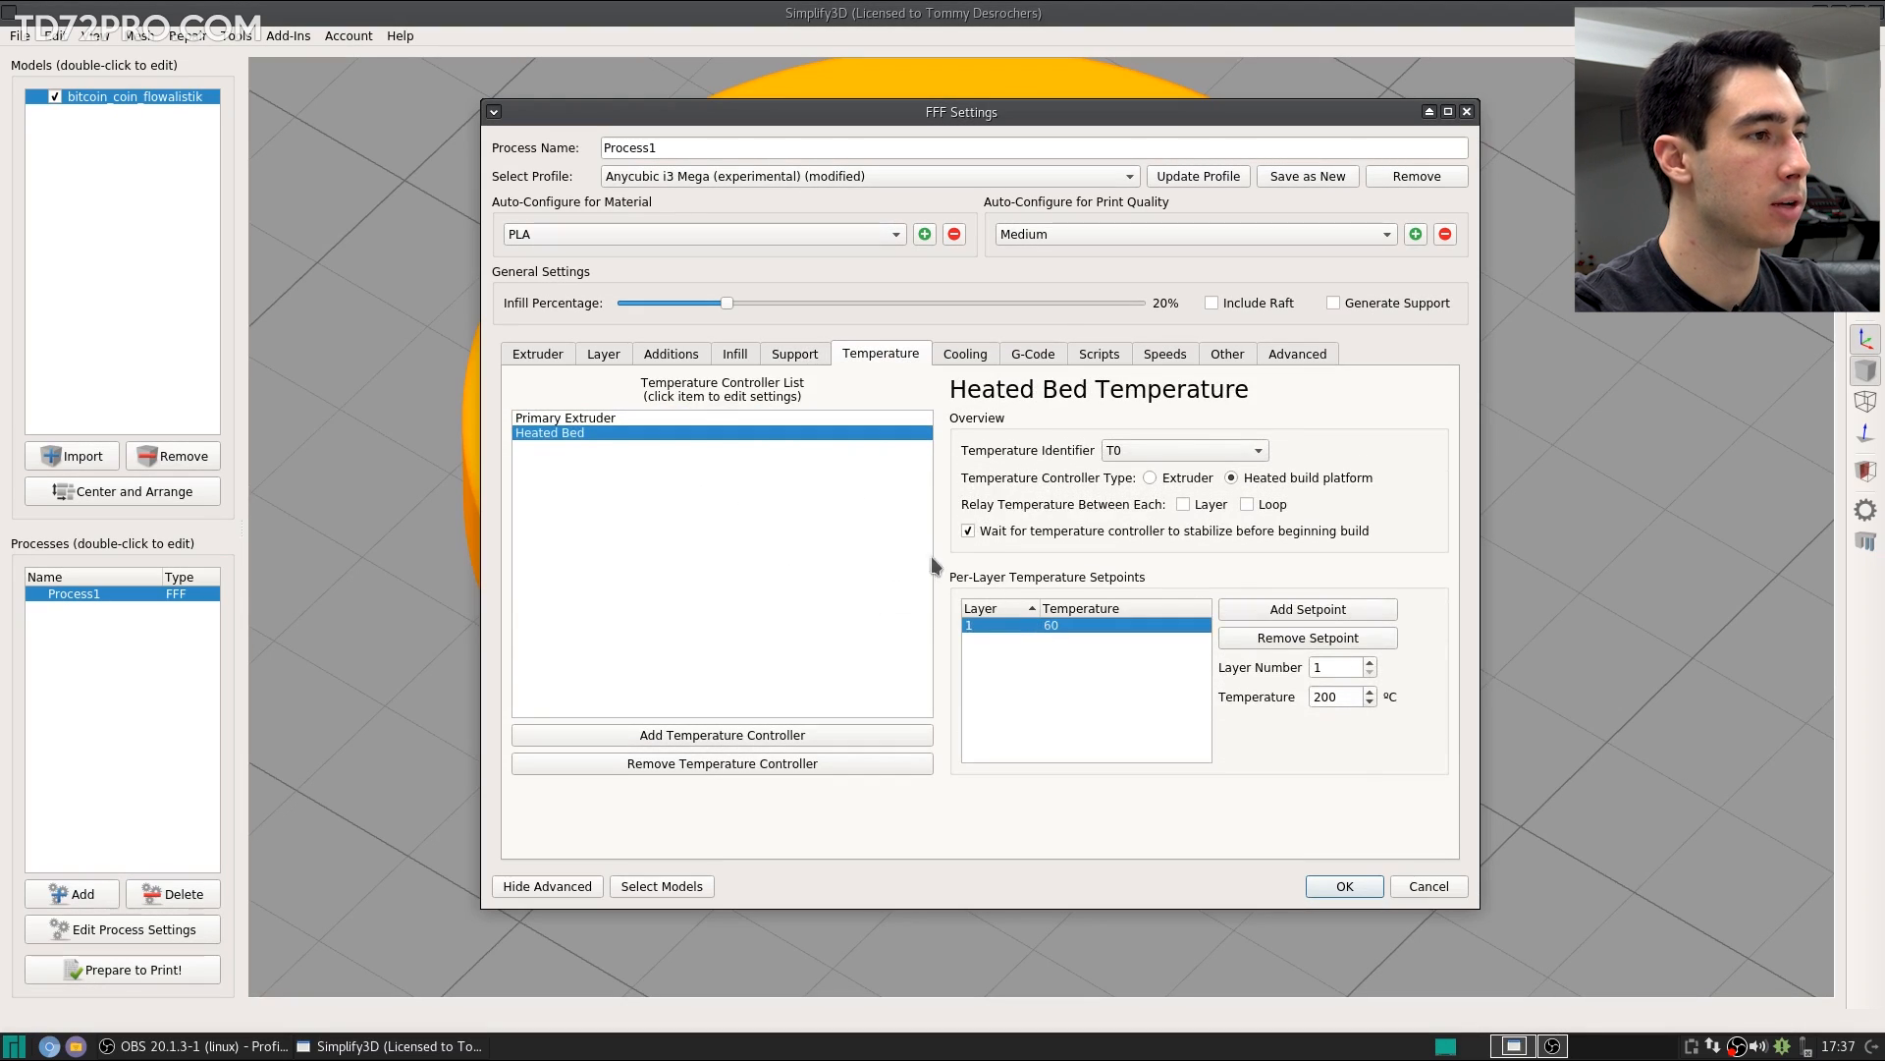
{"action": "left_click", "coordinate": [962, 356]}
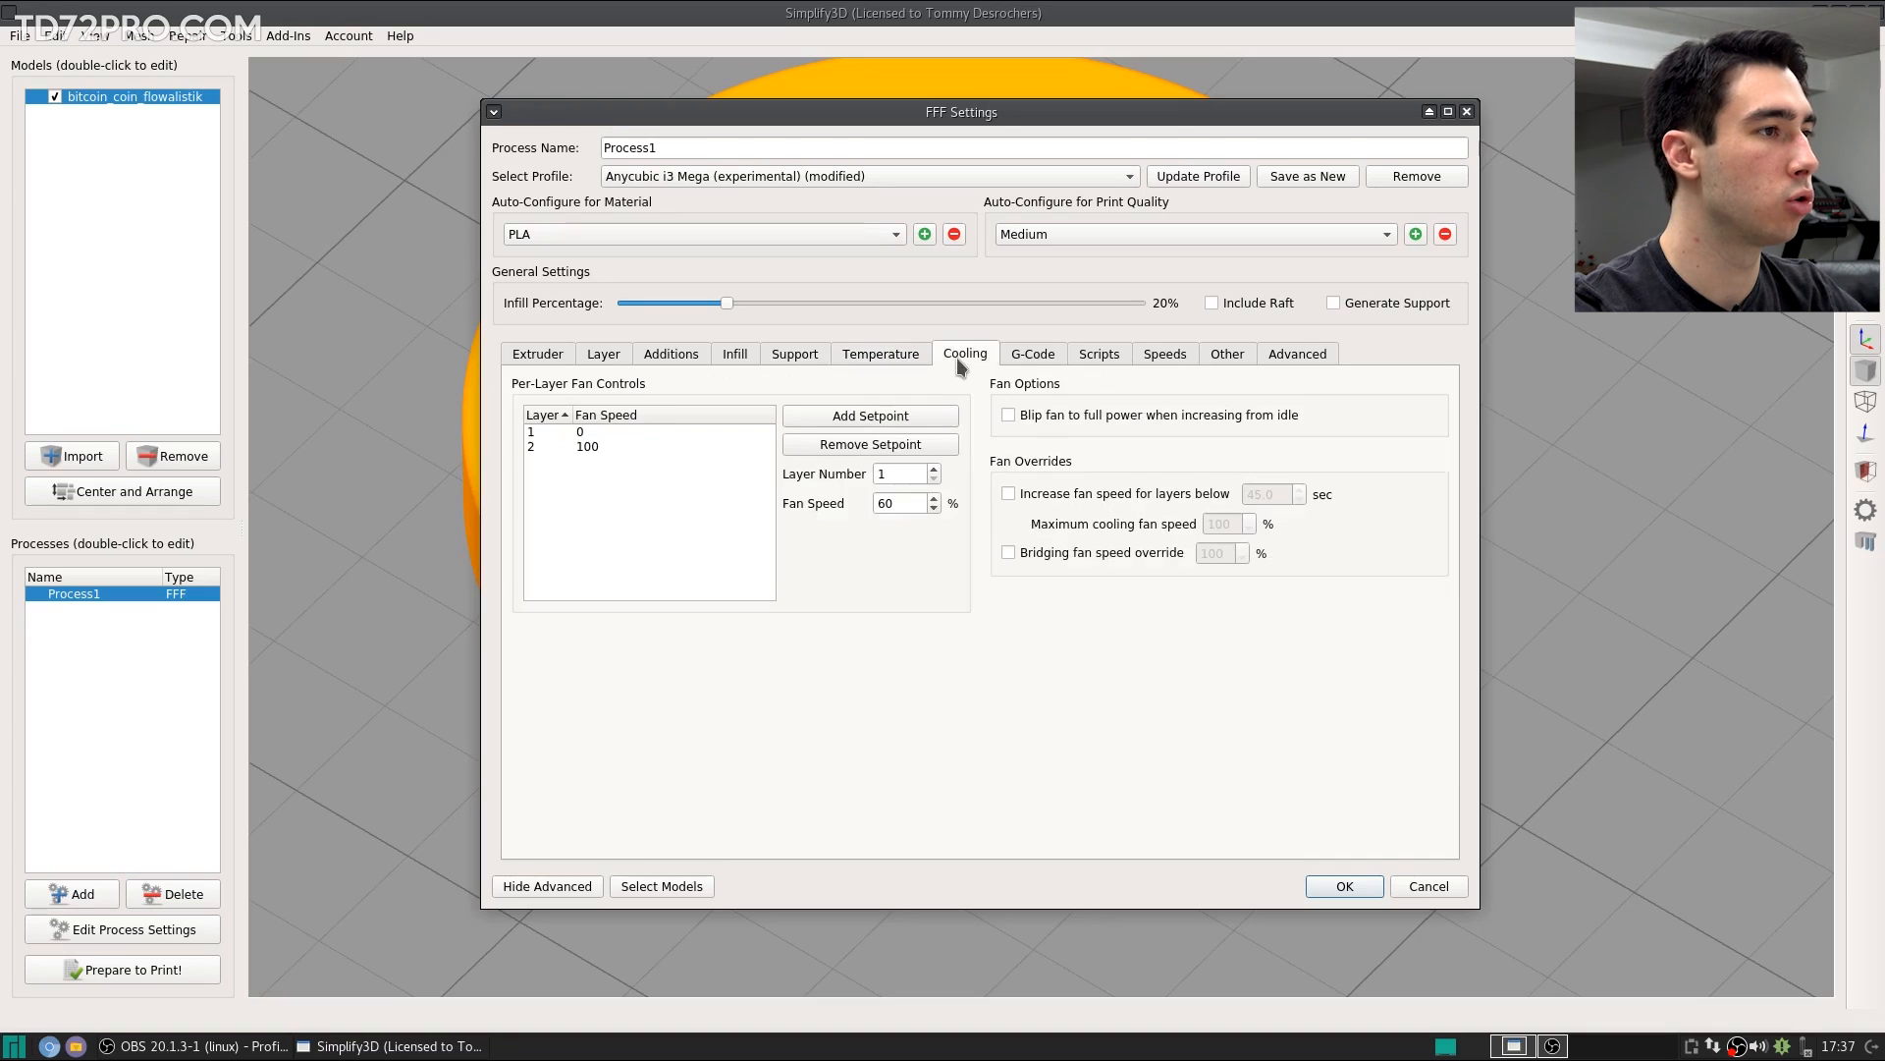
{"action": "left_click", "coordinate": [601, 448]}
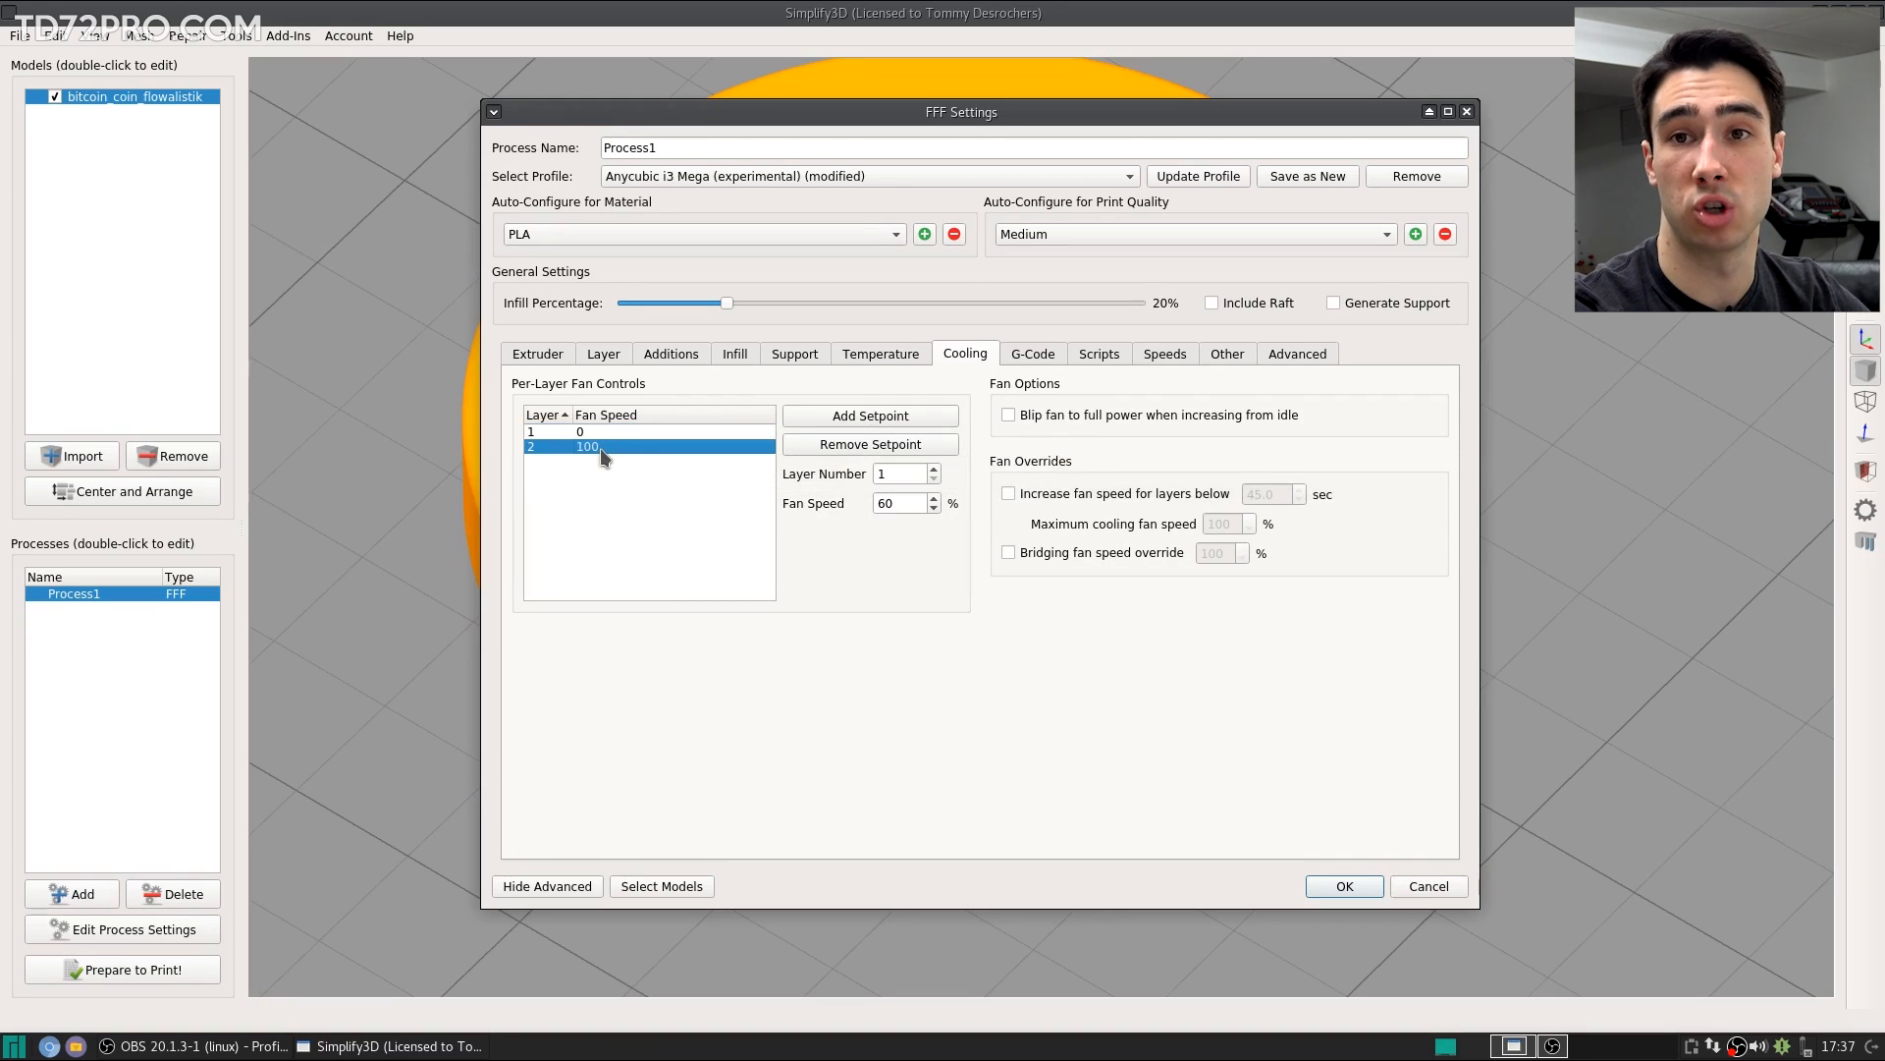
Step: Examine the machine's build volume along the X, Y and Z axes in the G-code settings
{"action": "left_click", "coordinate": [1033, 354]}
{"action": "left_click_drag", "start_coordinate": [1038, 466], "coordinate": [996, 463]}
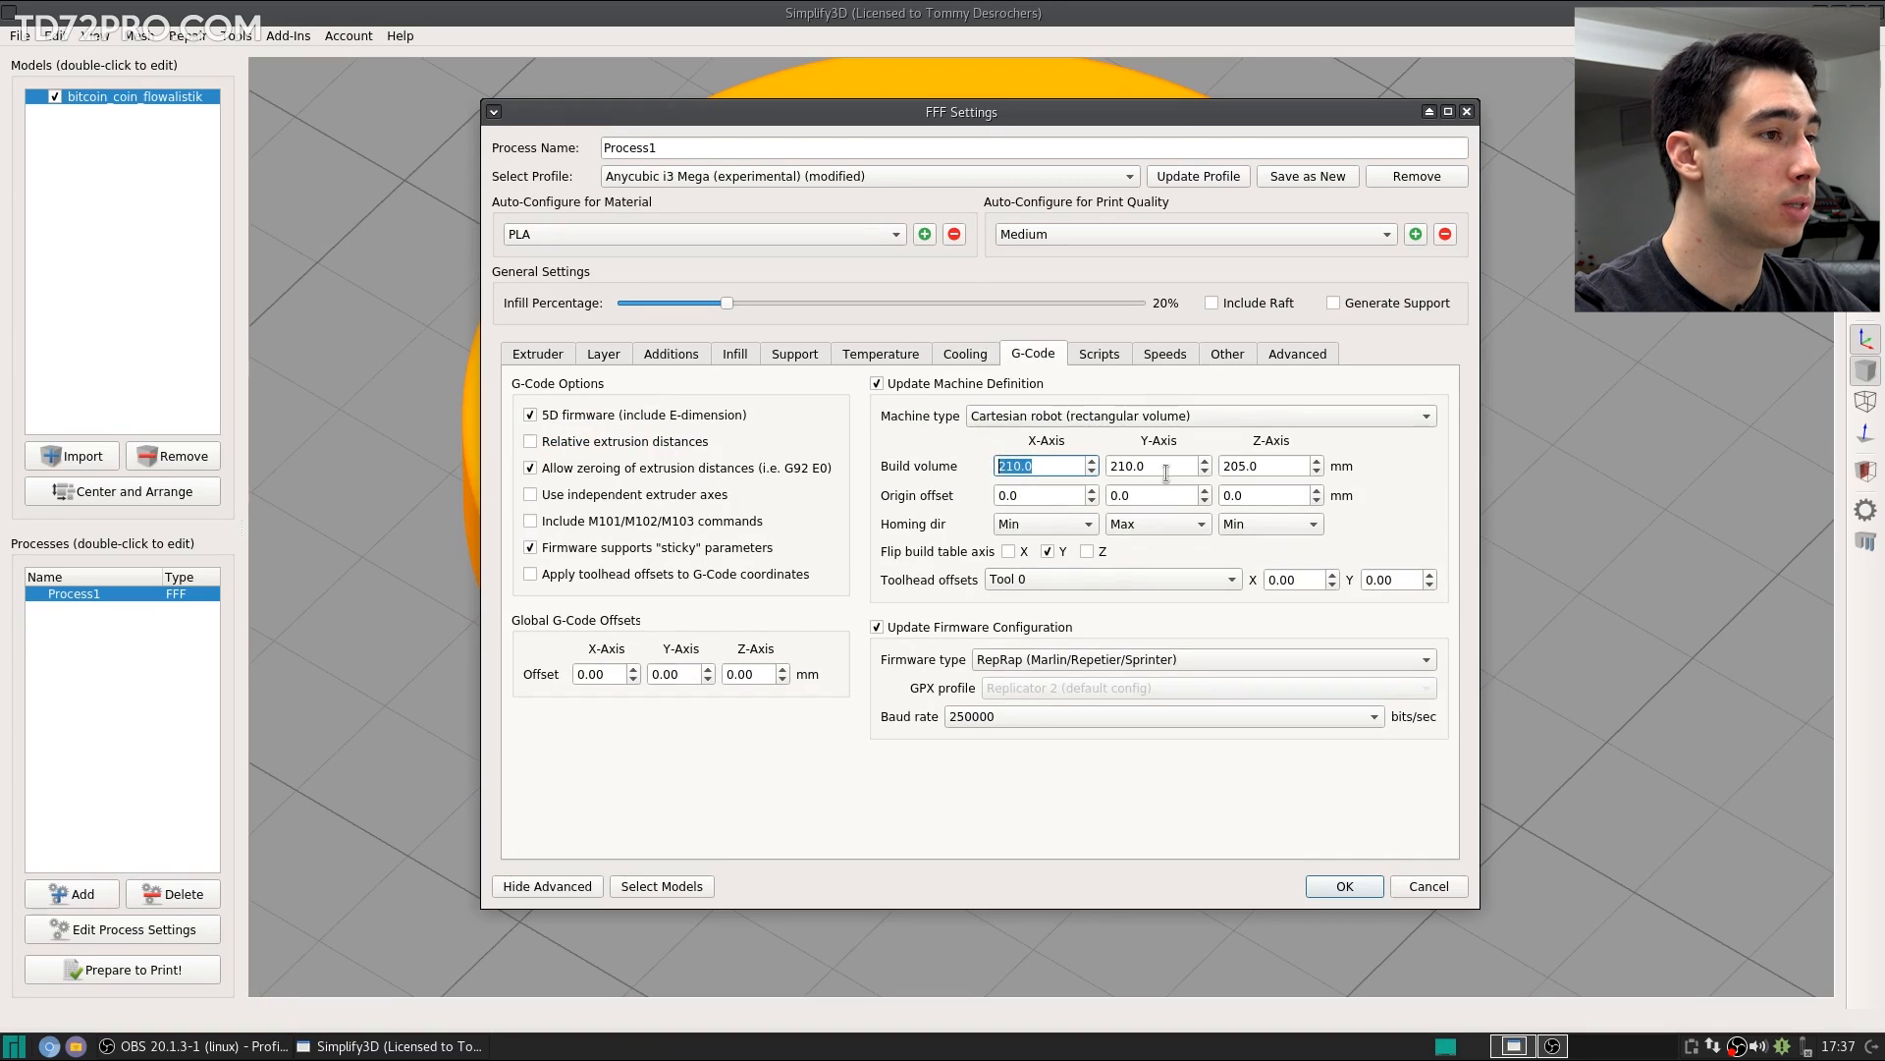
{"action": "left_click_drag", "start_coordinate": [1153, 464], "coordinate": [1110, 464]}
{"action": "left_click_drag", "start_coordinate": [1253, 464], "coordinate": [1214, 459]}
{"action": "left_click", "coordinate": [1040, 465]}
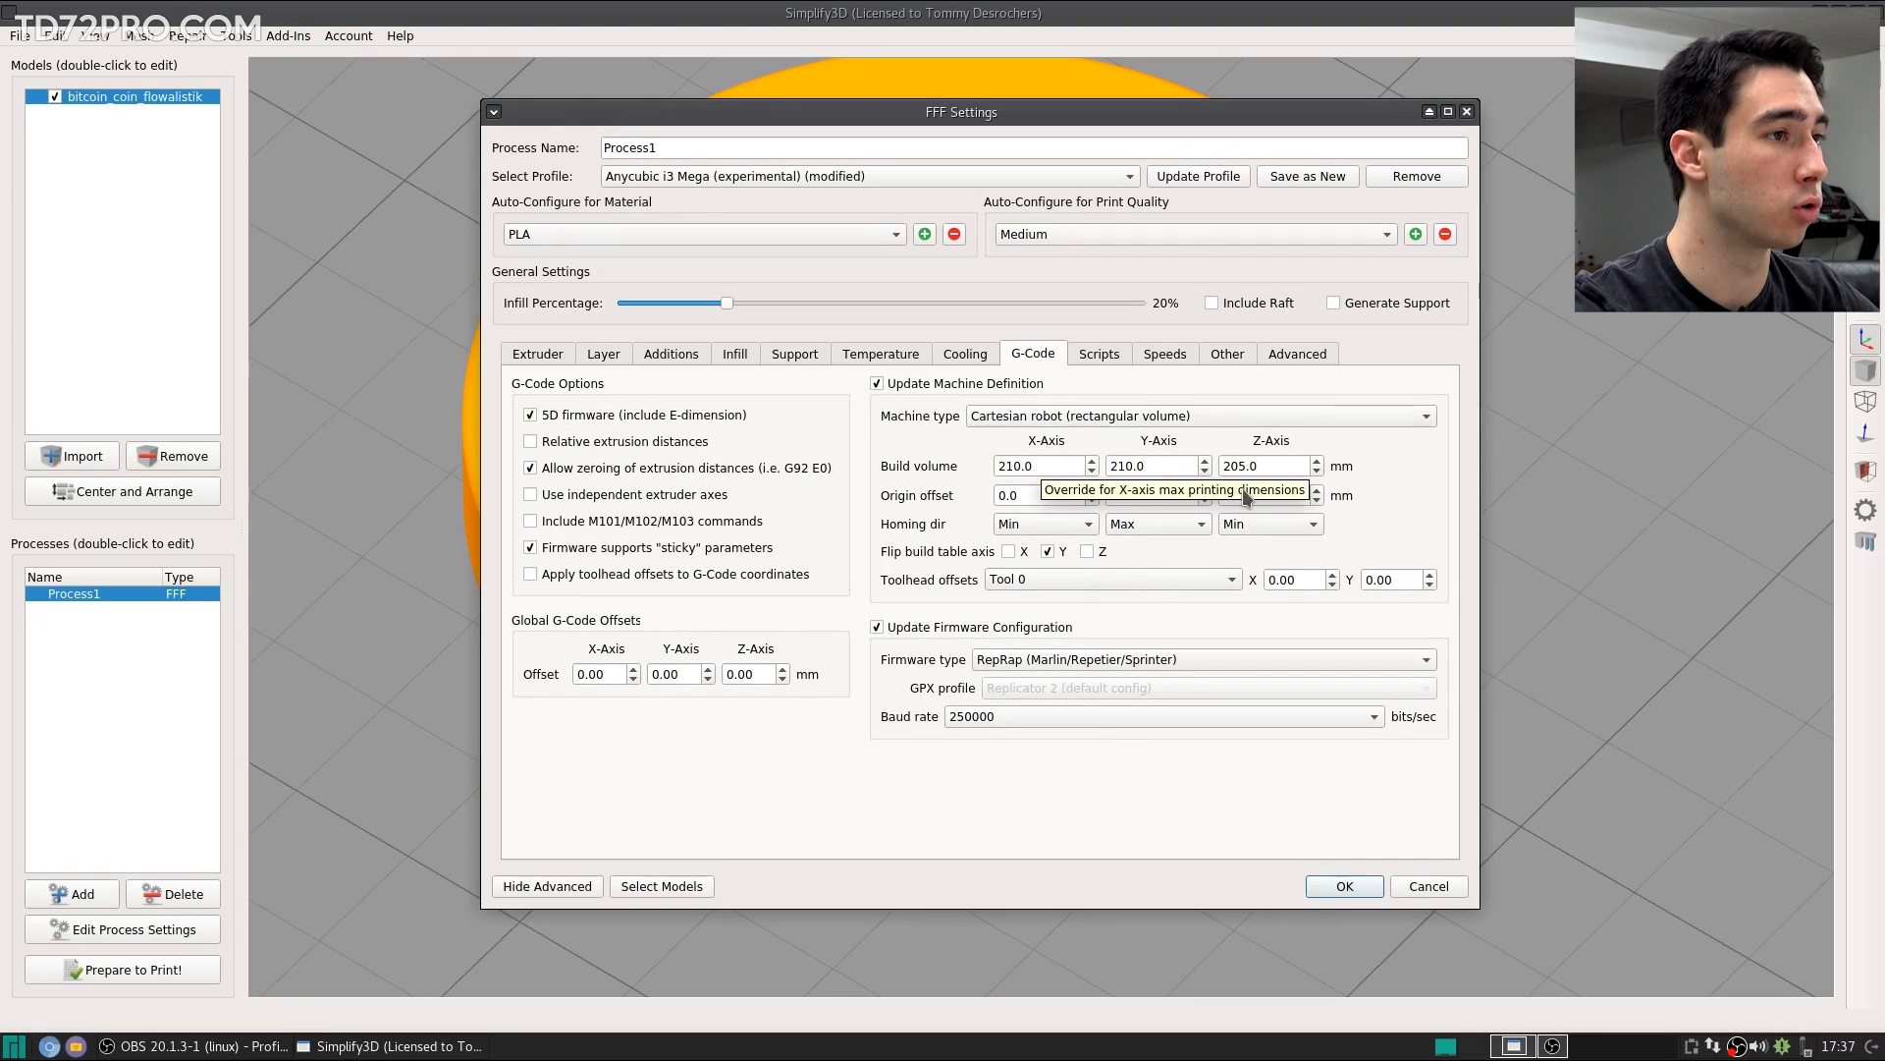
Step: Review the starting script and look through the layer change, retraction, tool change and ending scripts
{"action": "left_click", "coordinate": [1097, 353]}
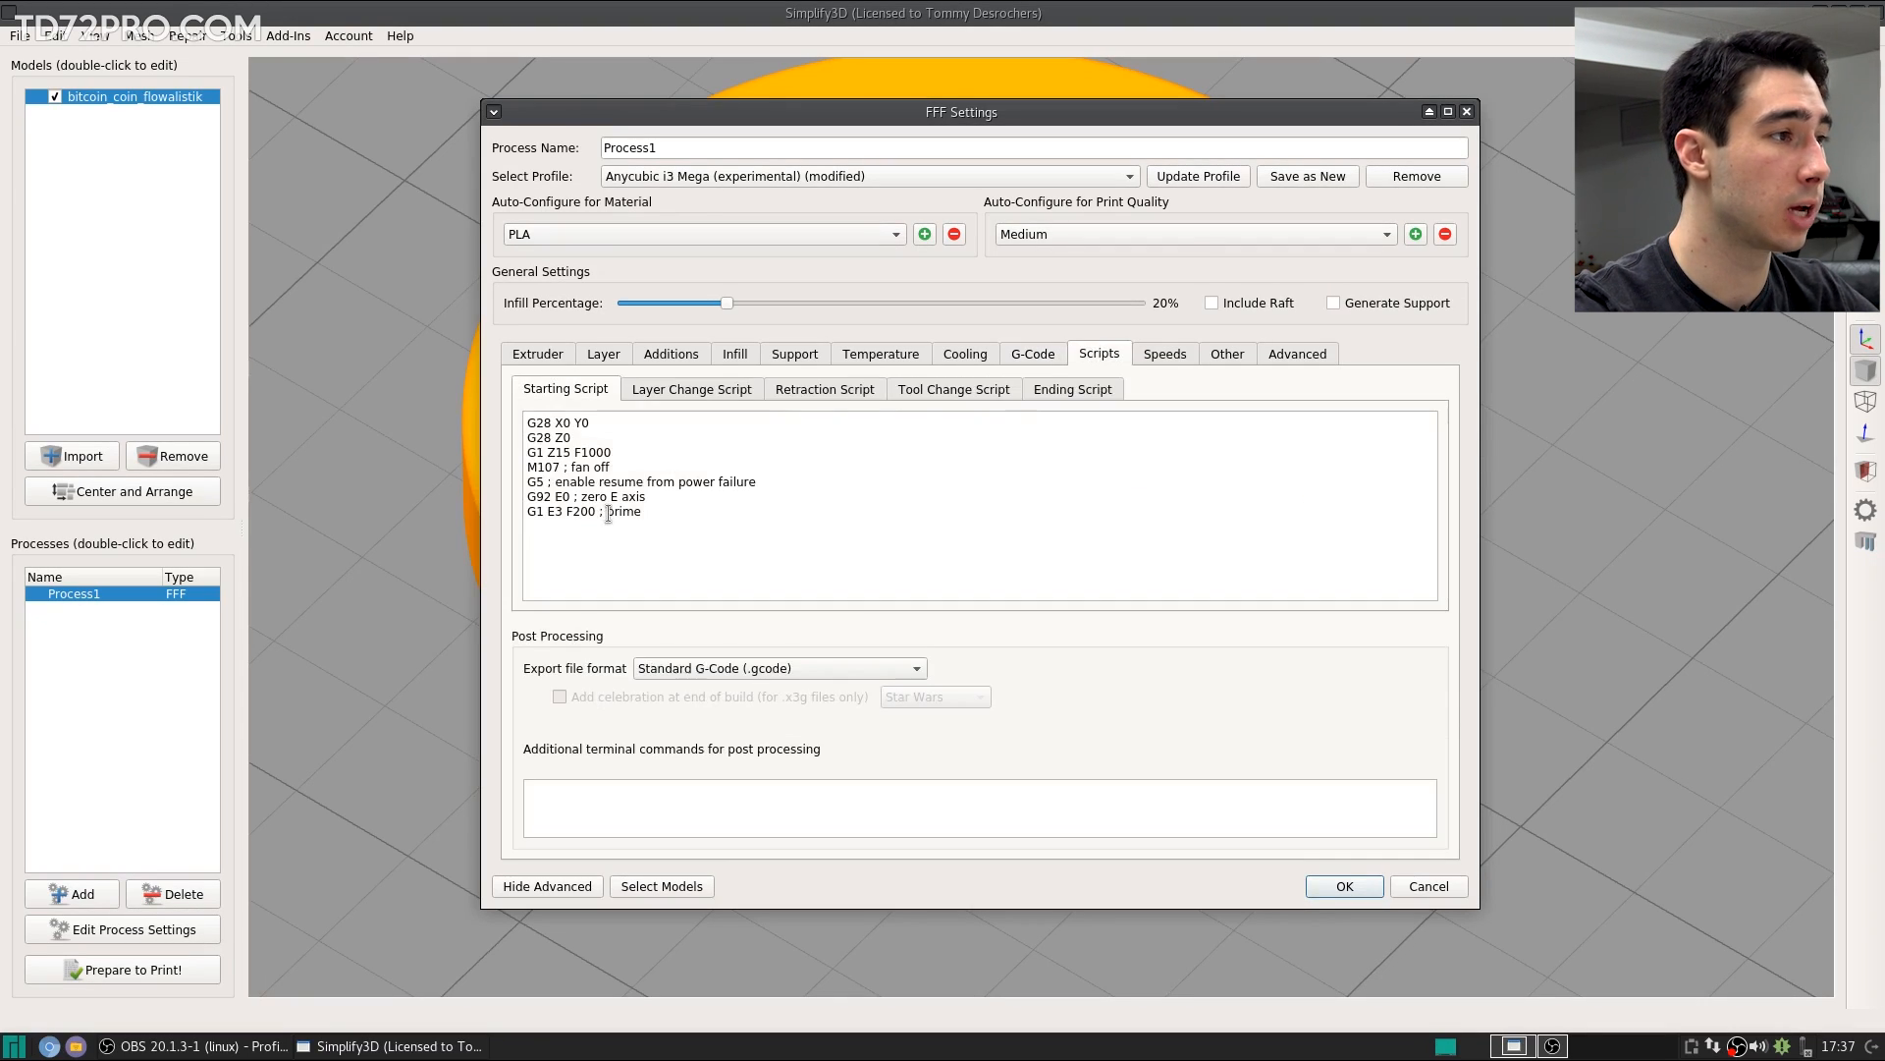
{"action": "left_click", "coordinate": [659, 515]}
{"action": "key", "text": "ctrl+a"}
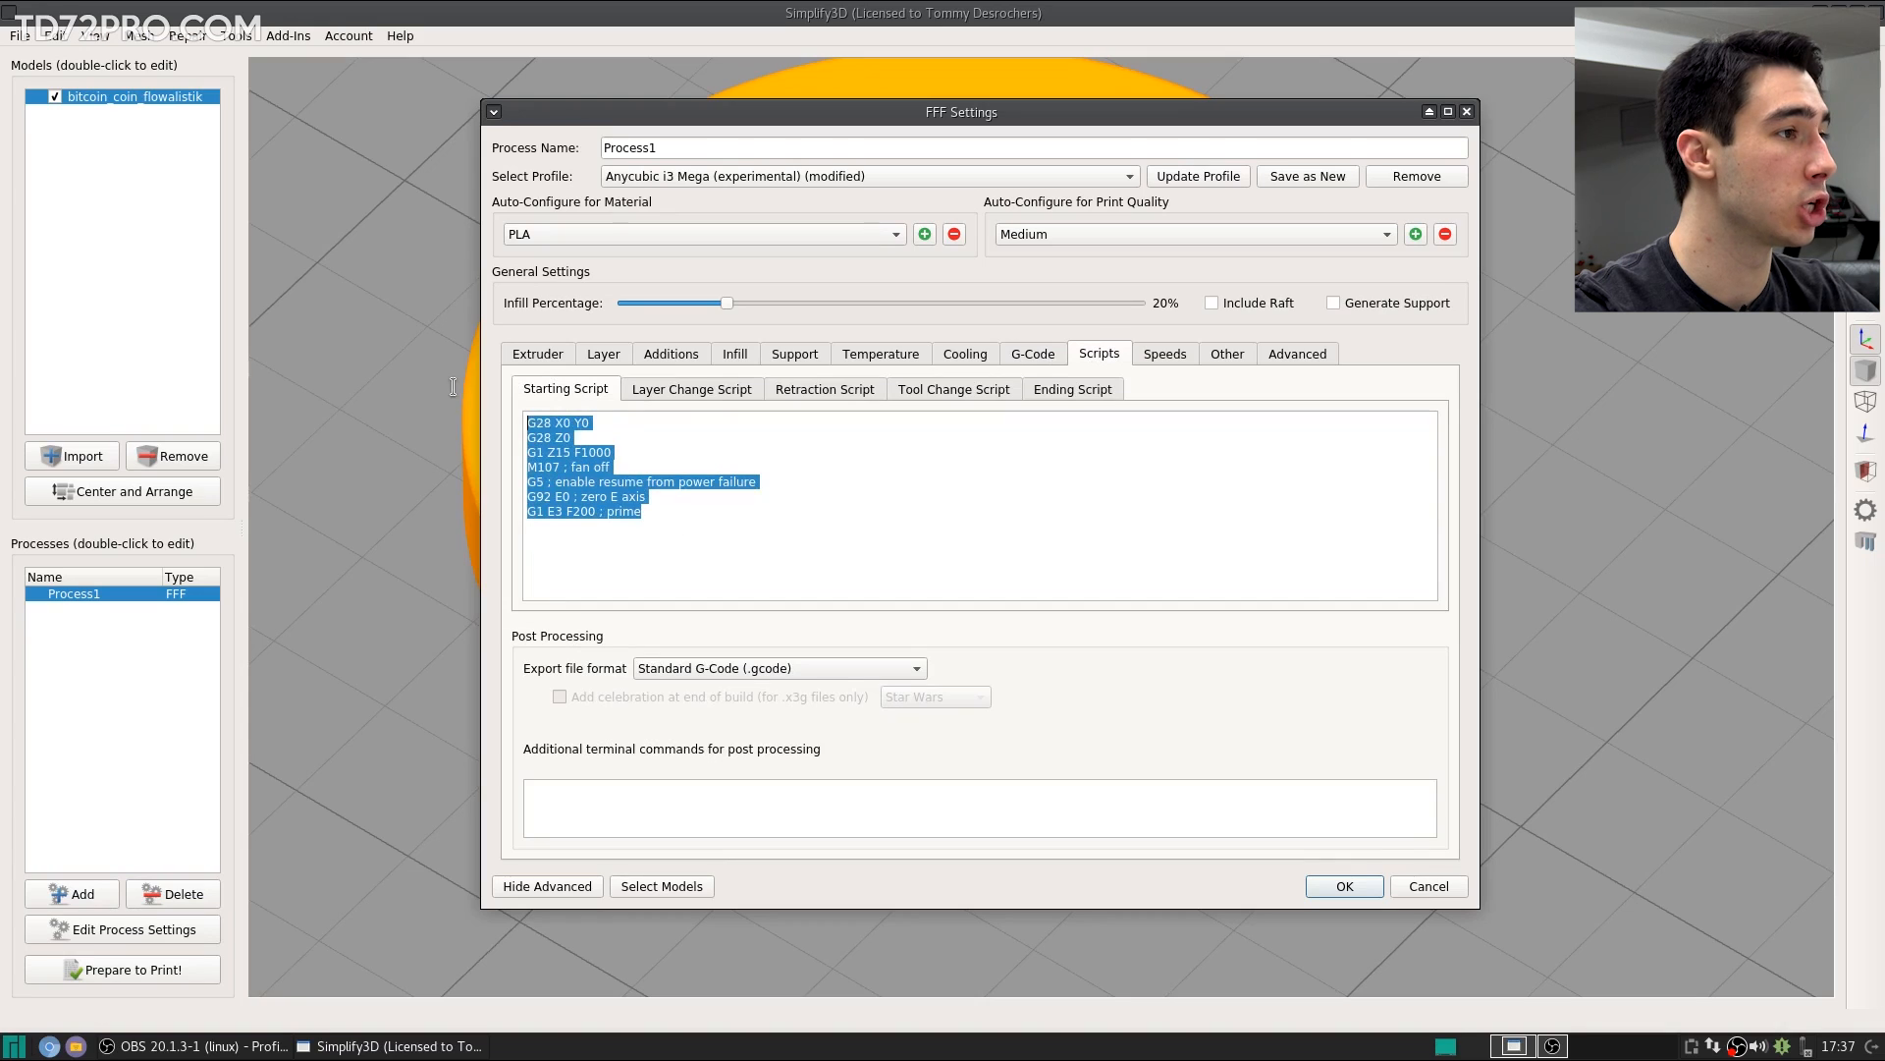
{"action": "left_click", "coordinate": [691, 389]}
{"action": "left_click", "coordinate": [825, 389]}
{"action": "left_click", "coordinate": [990, 388]}
{"action": "left_click", "coordinate": [1071, 390]}
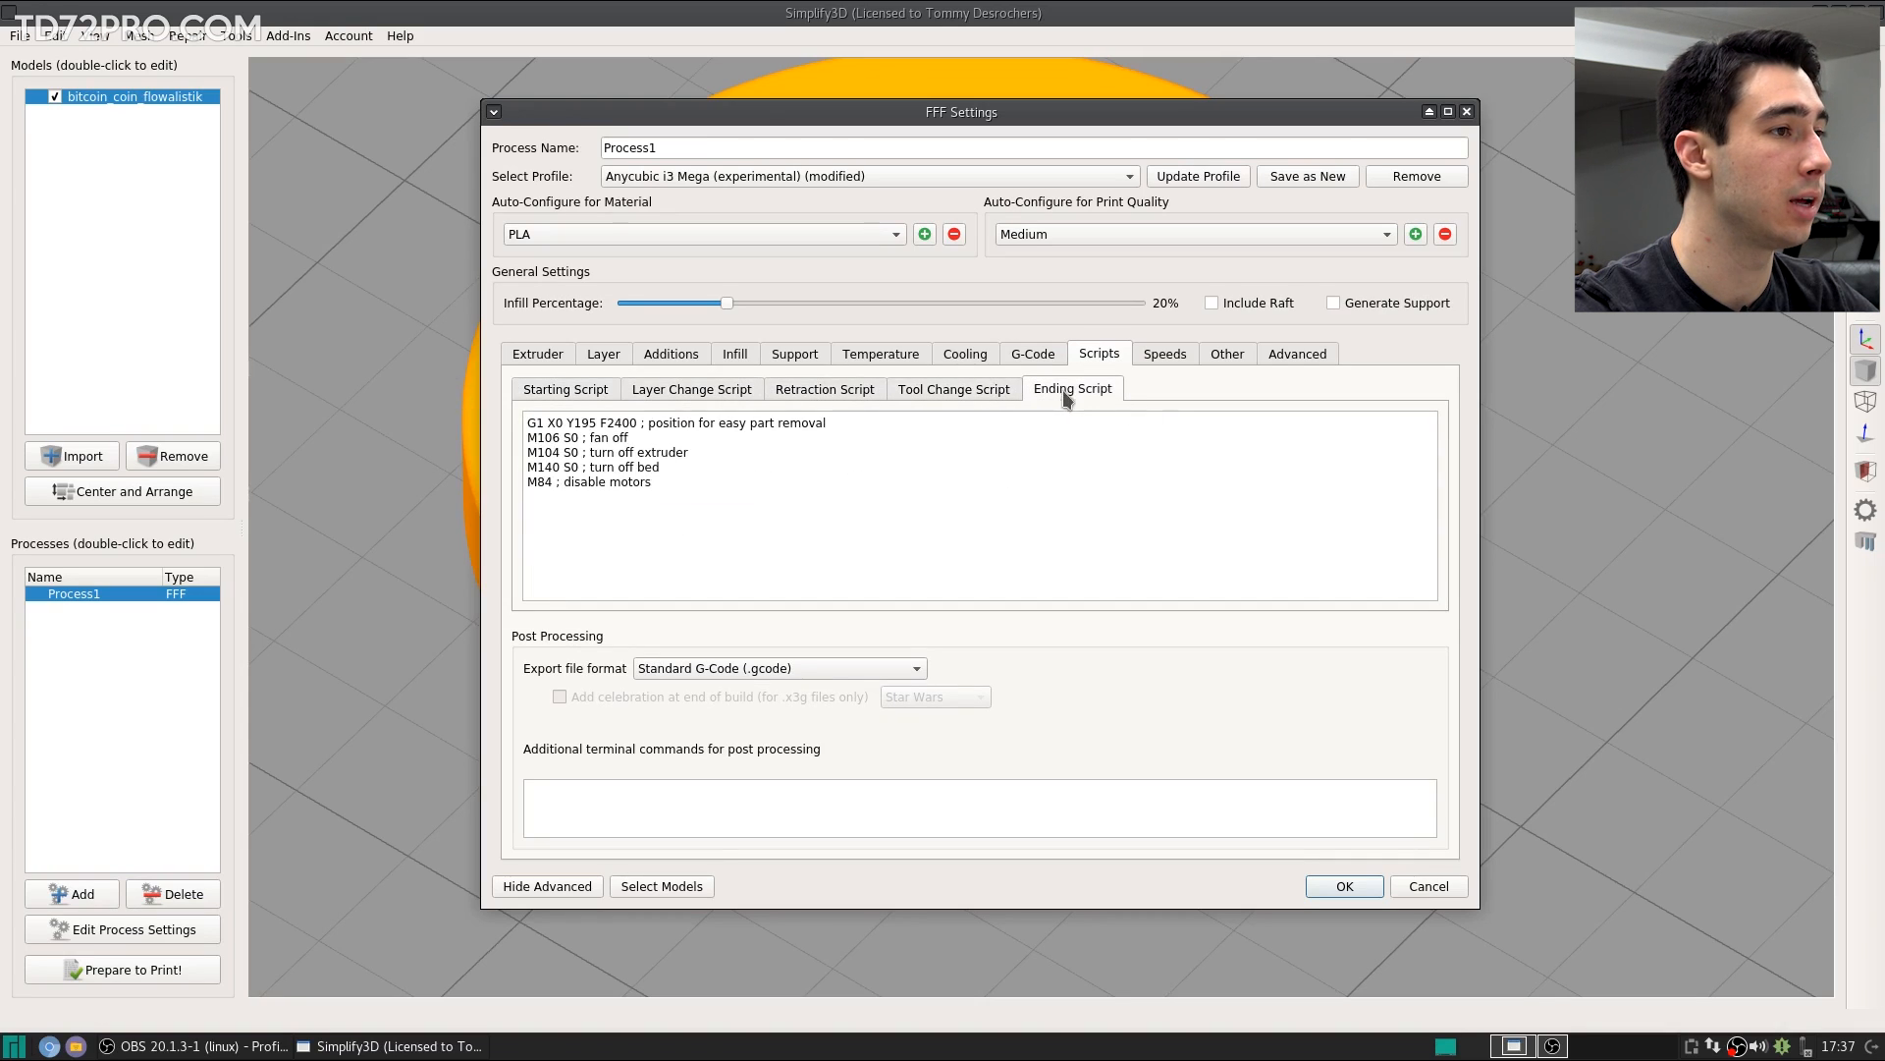
Step: Review the default printing speed and the outline, solid infill and support structure underspeeds
{"action": "left_click", "coordinate": [1165, 356]}
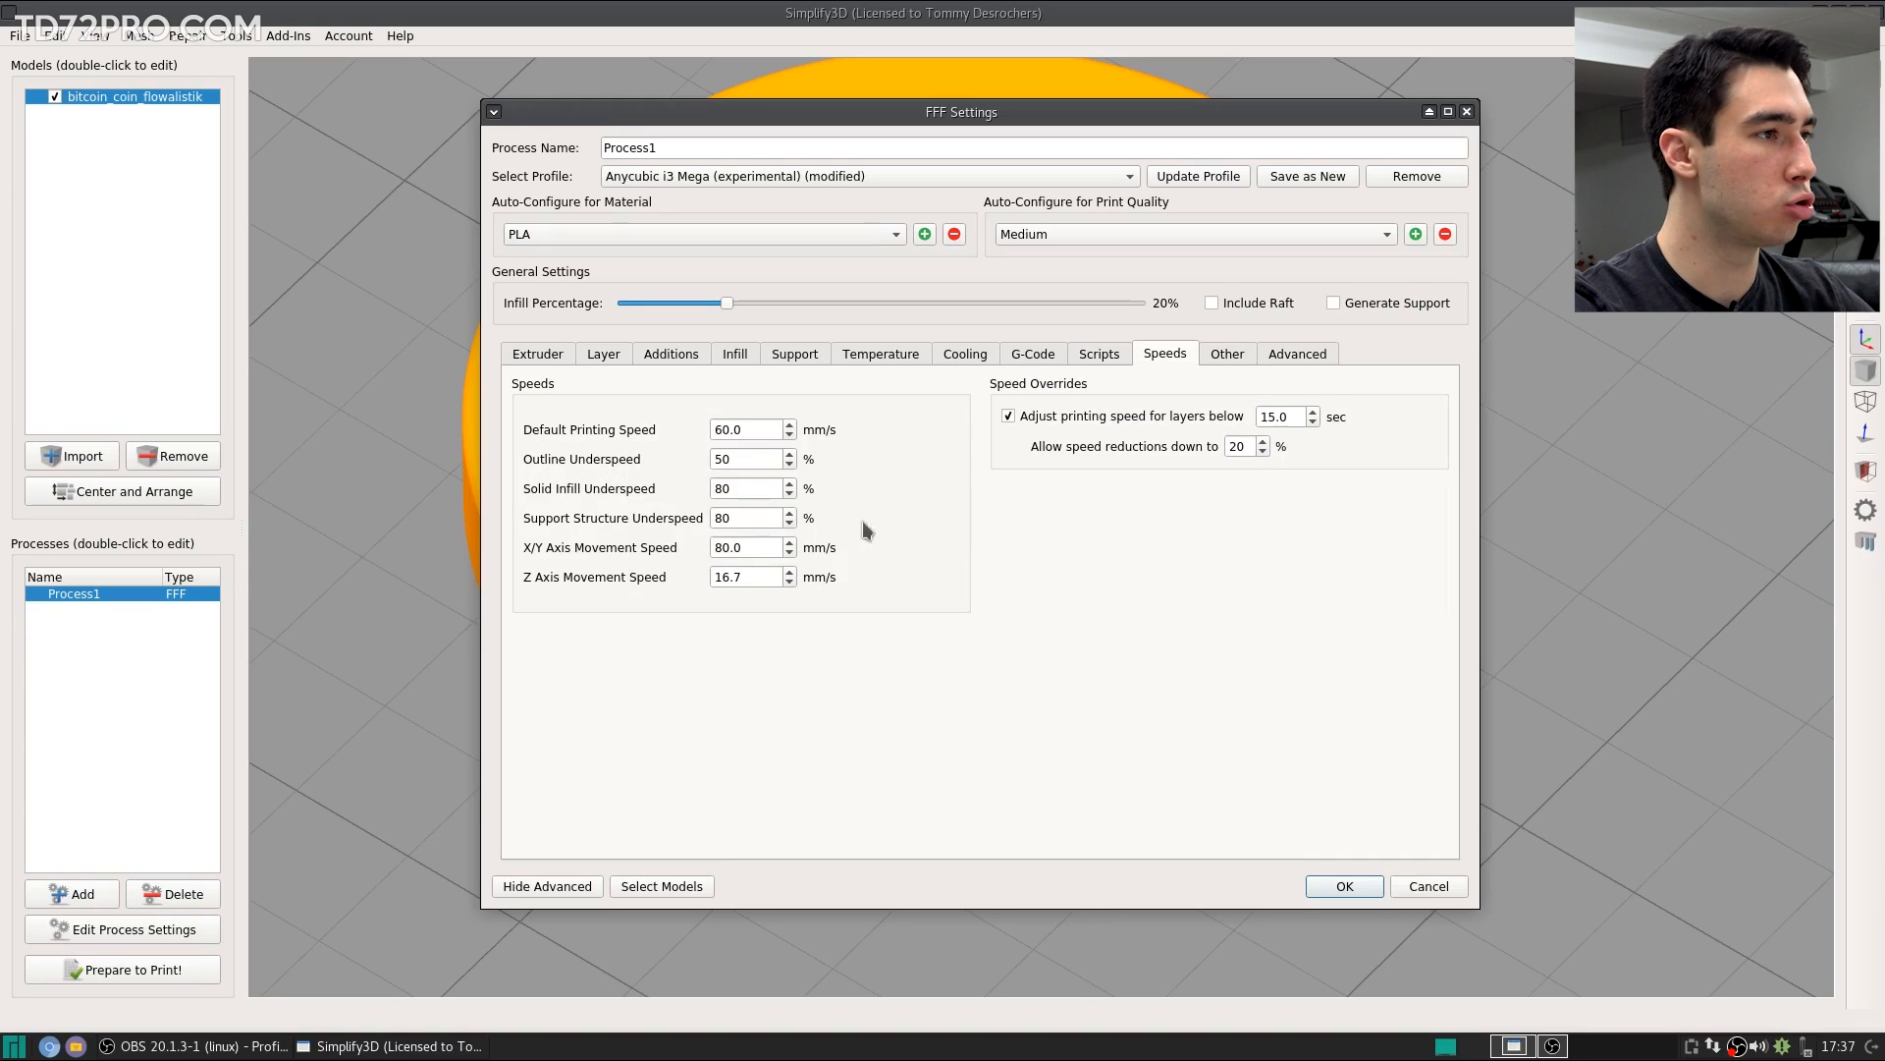
{"action": "double_click", "coordinate": [751, 429]}
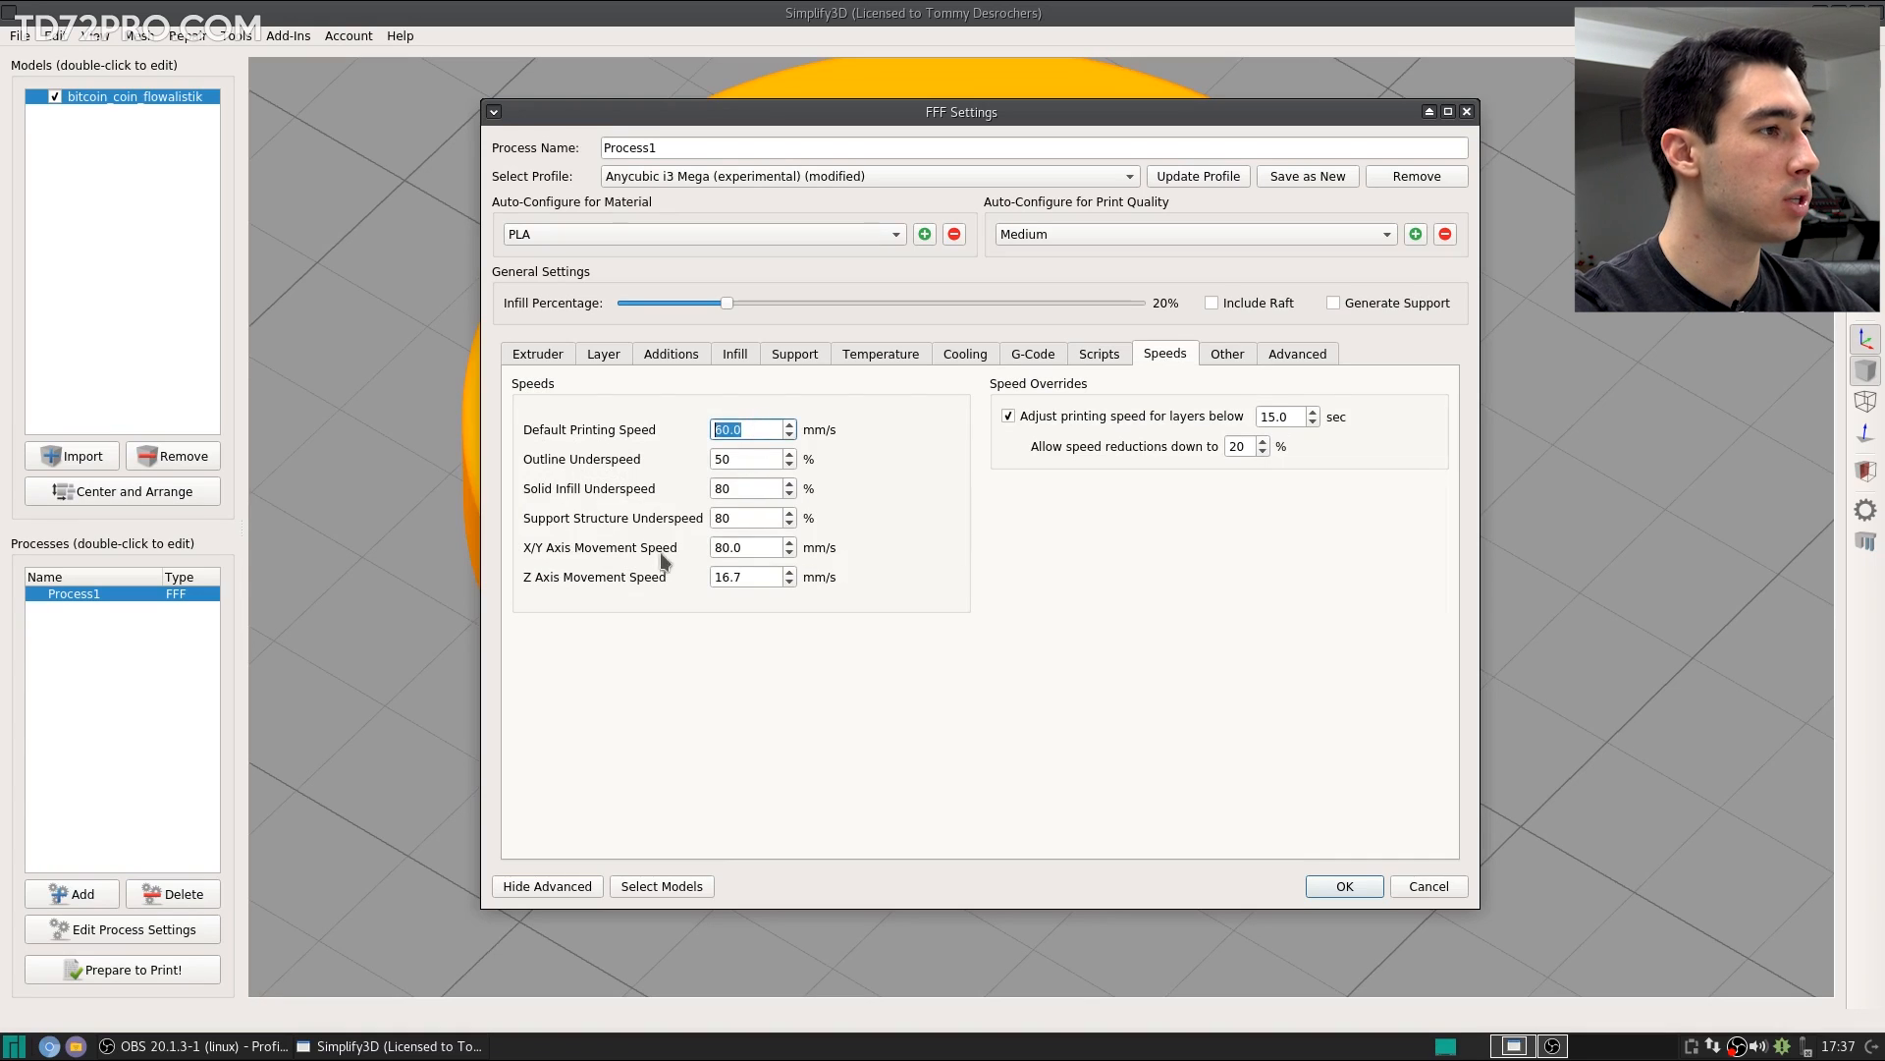
{"action": "double_click", "coordinate": [751, 458]}
{"action": "key", "text": "Tab"}
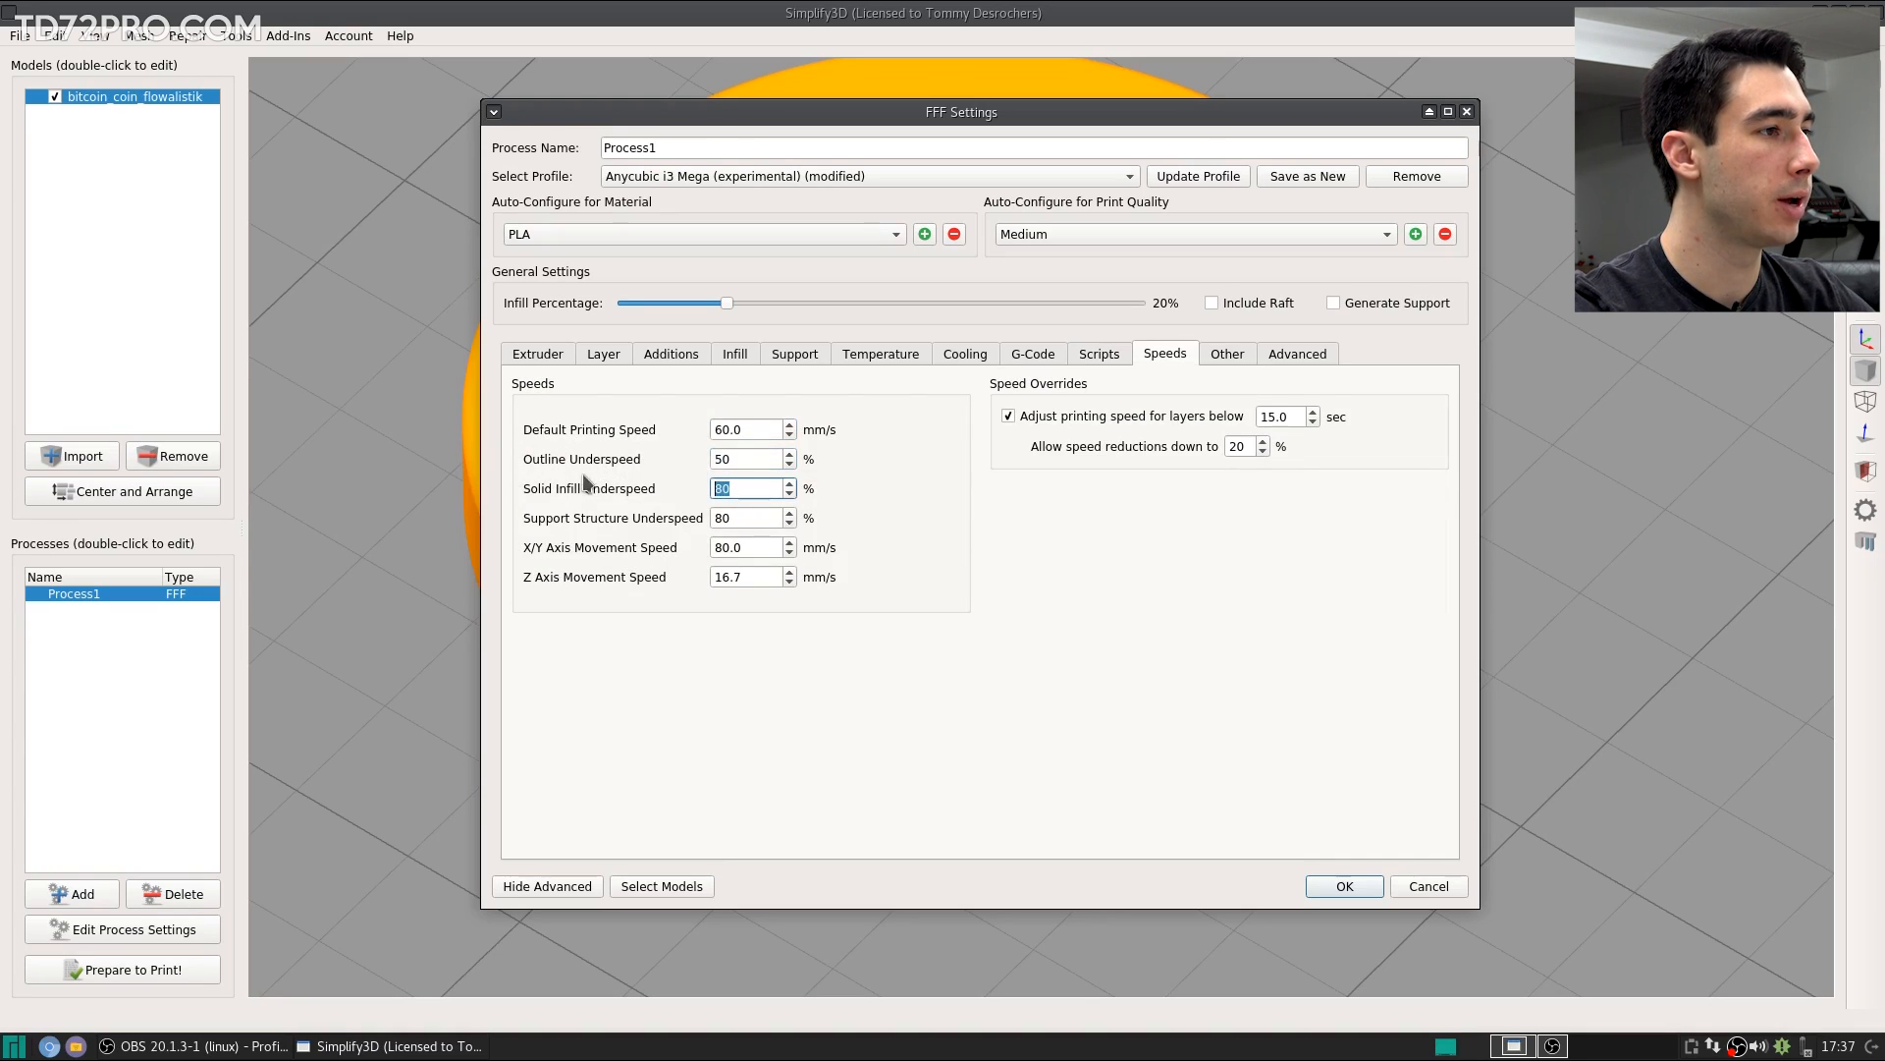
{"action": "key", "text": "Tab"}
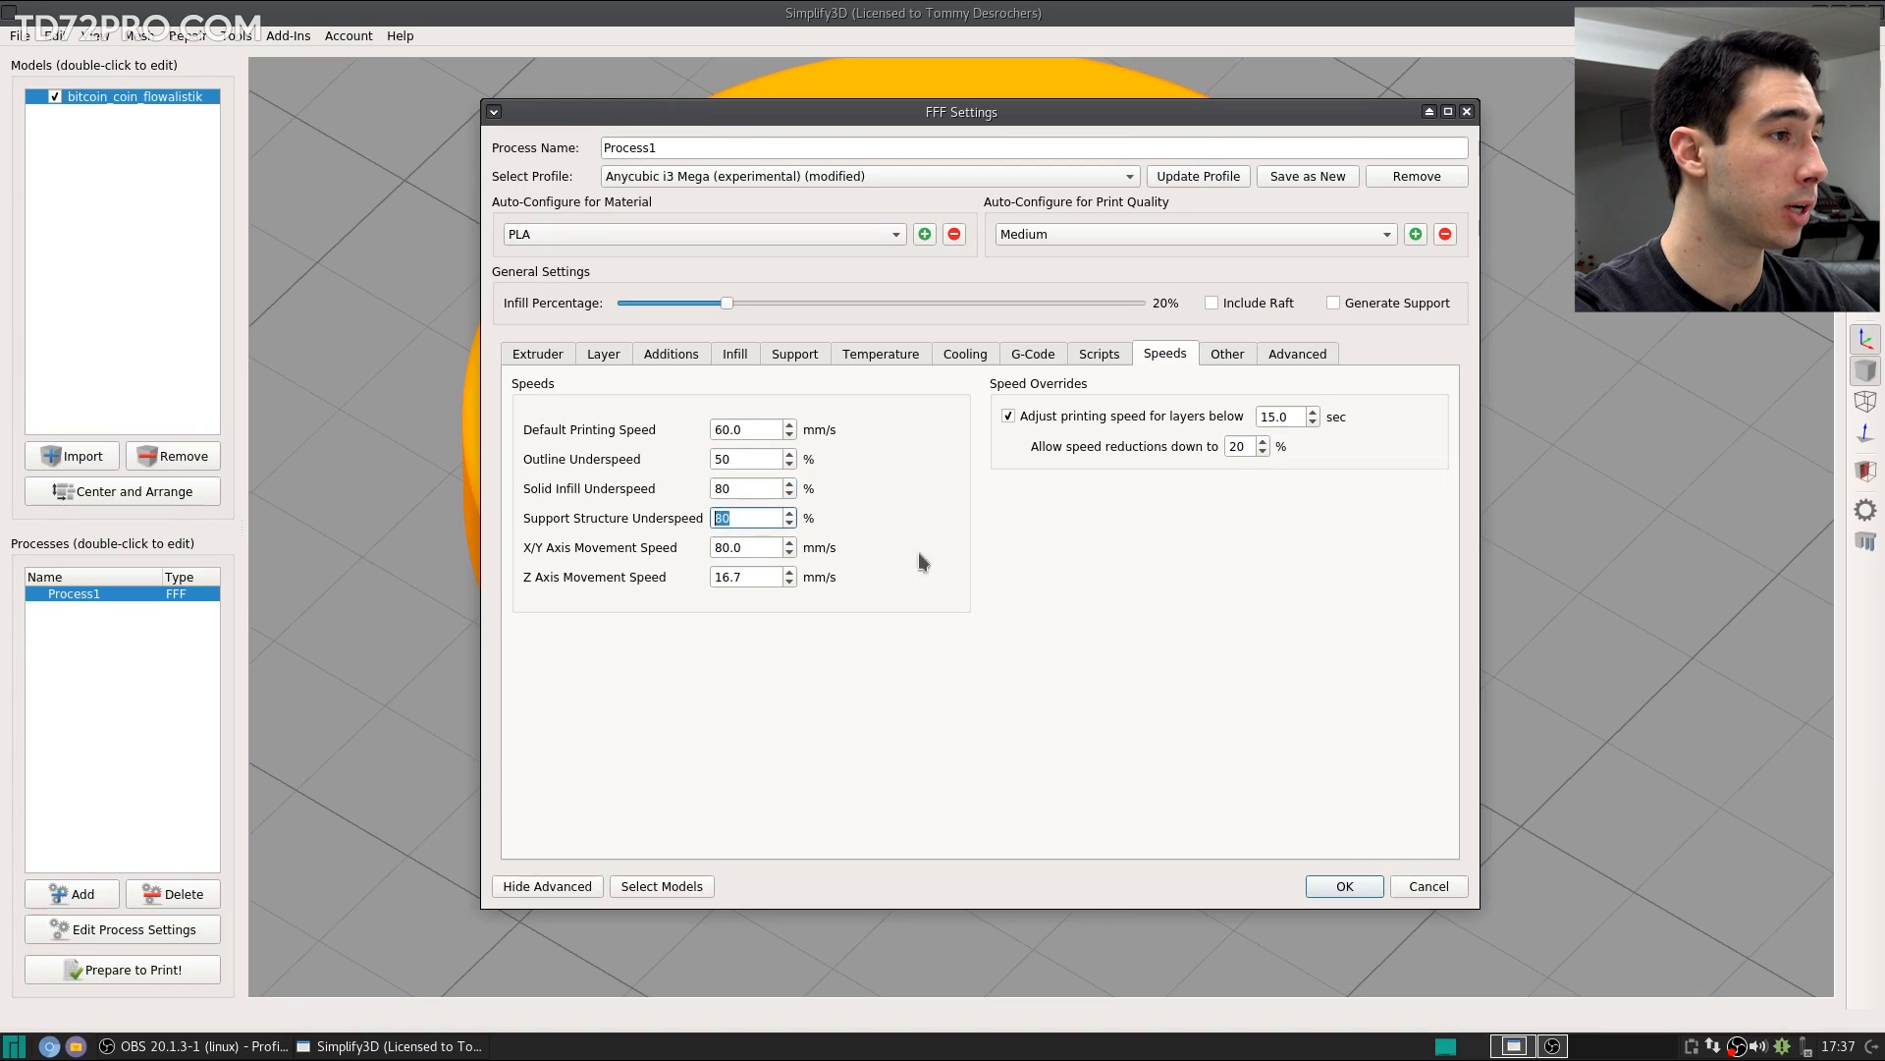
Step: Set the X/Y axis movement speed to 120 mm/s
{"action": "key", "text": "Tab"}
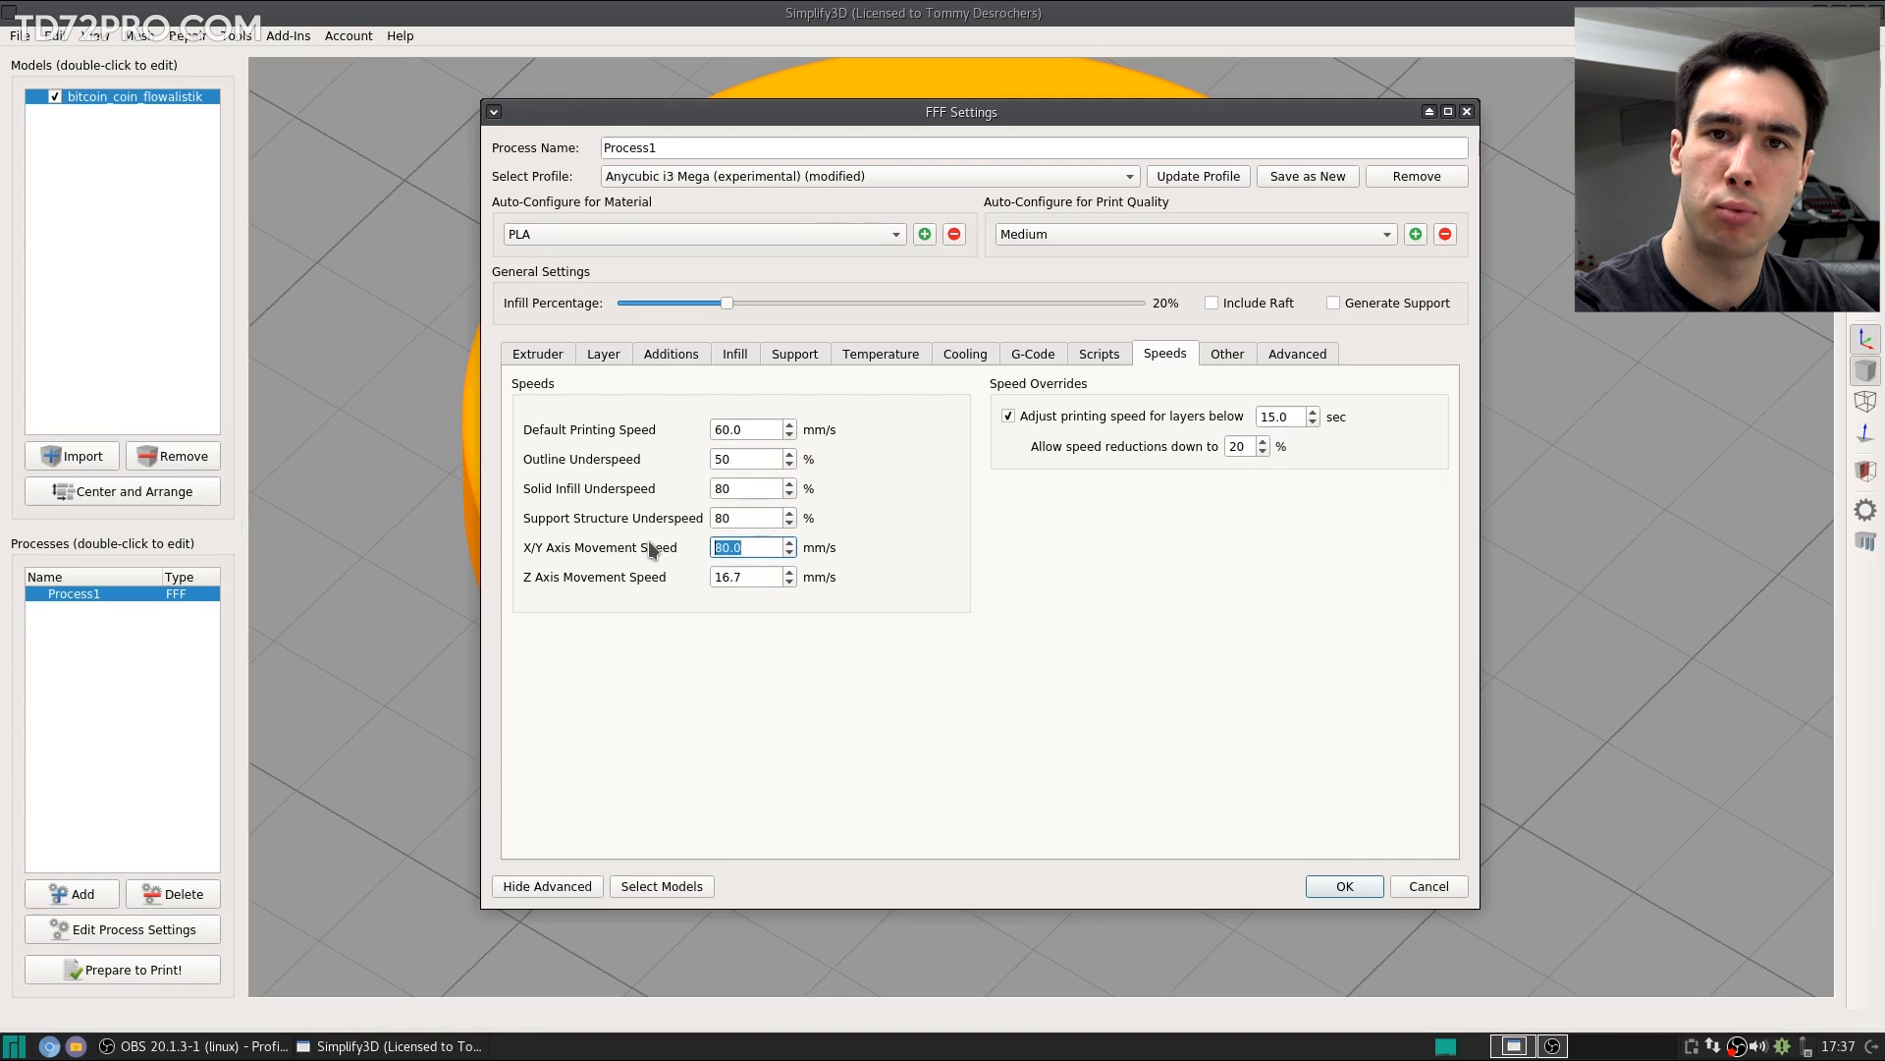
{"action": "type", "text": "120"}
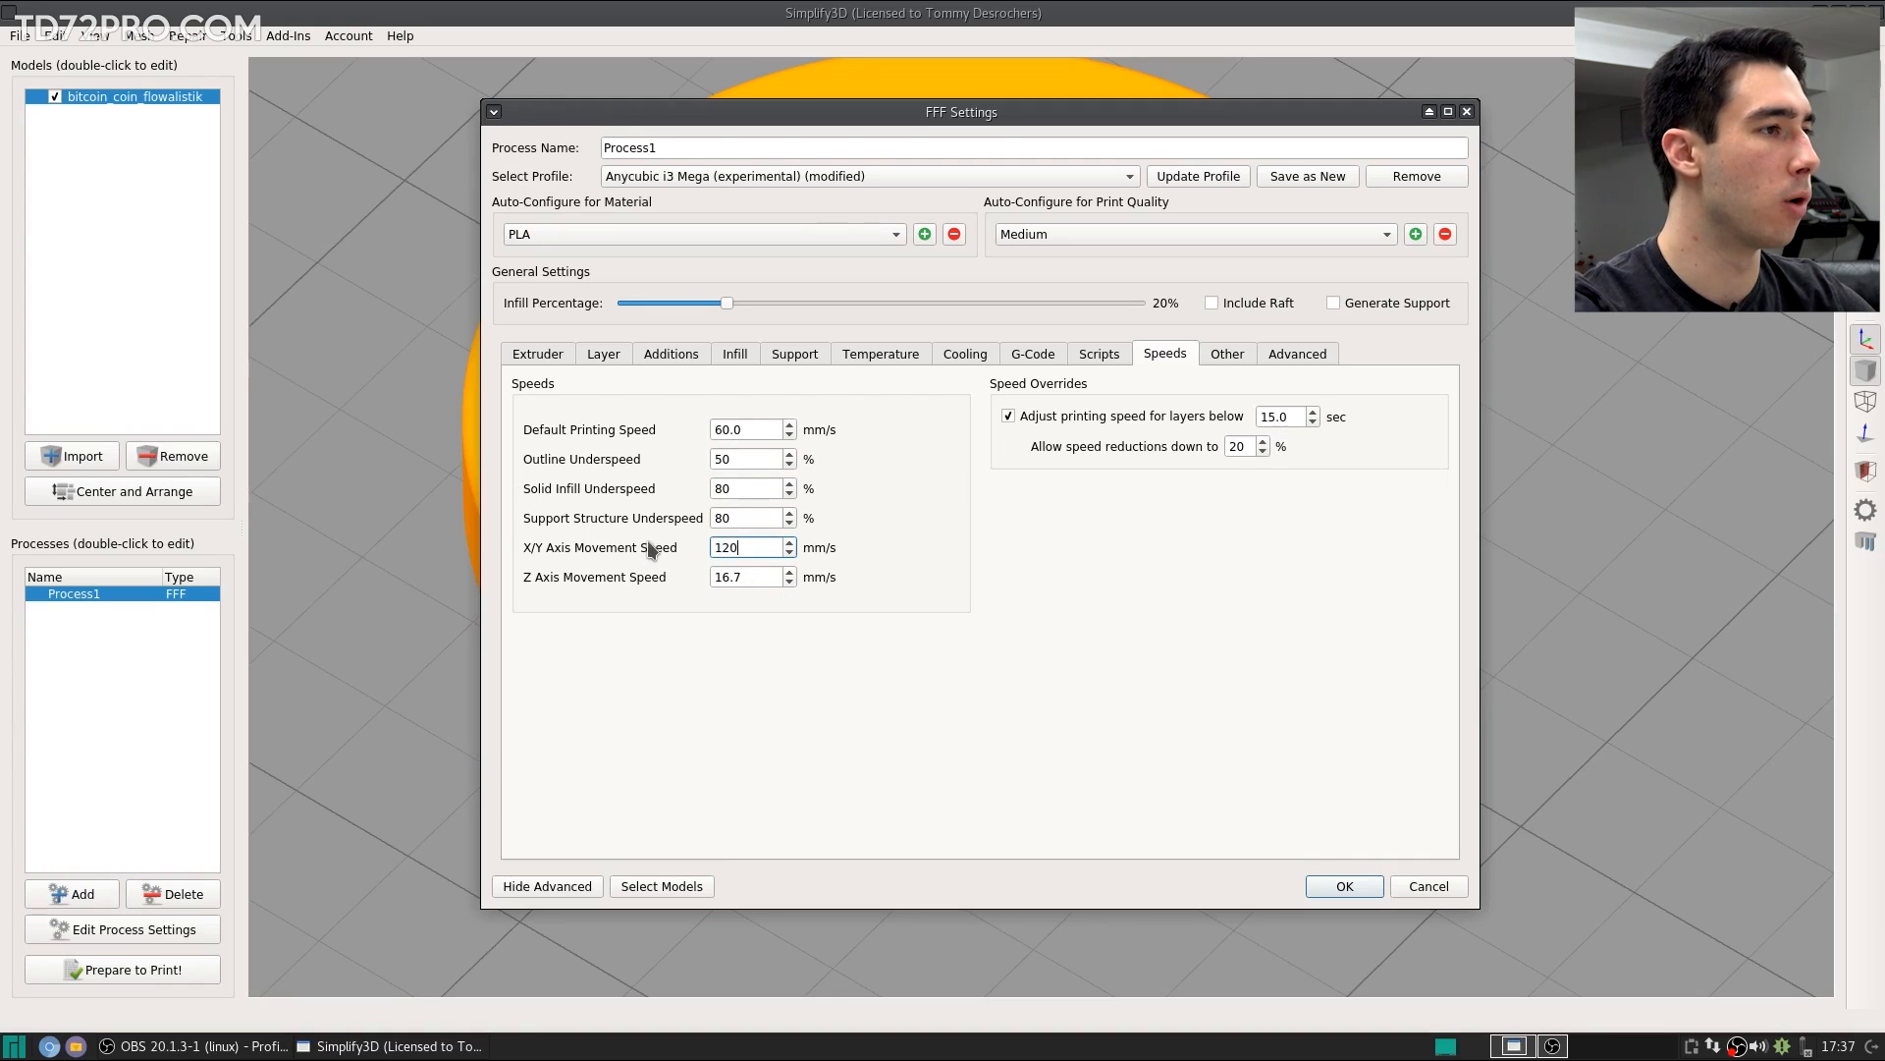
{"action": "key", "text": "Tab"}
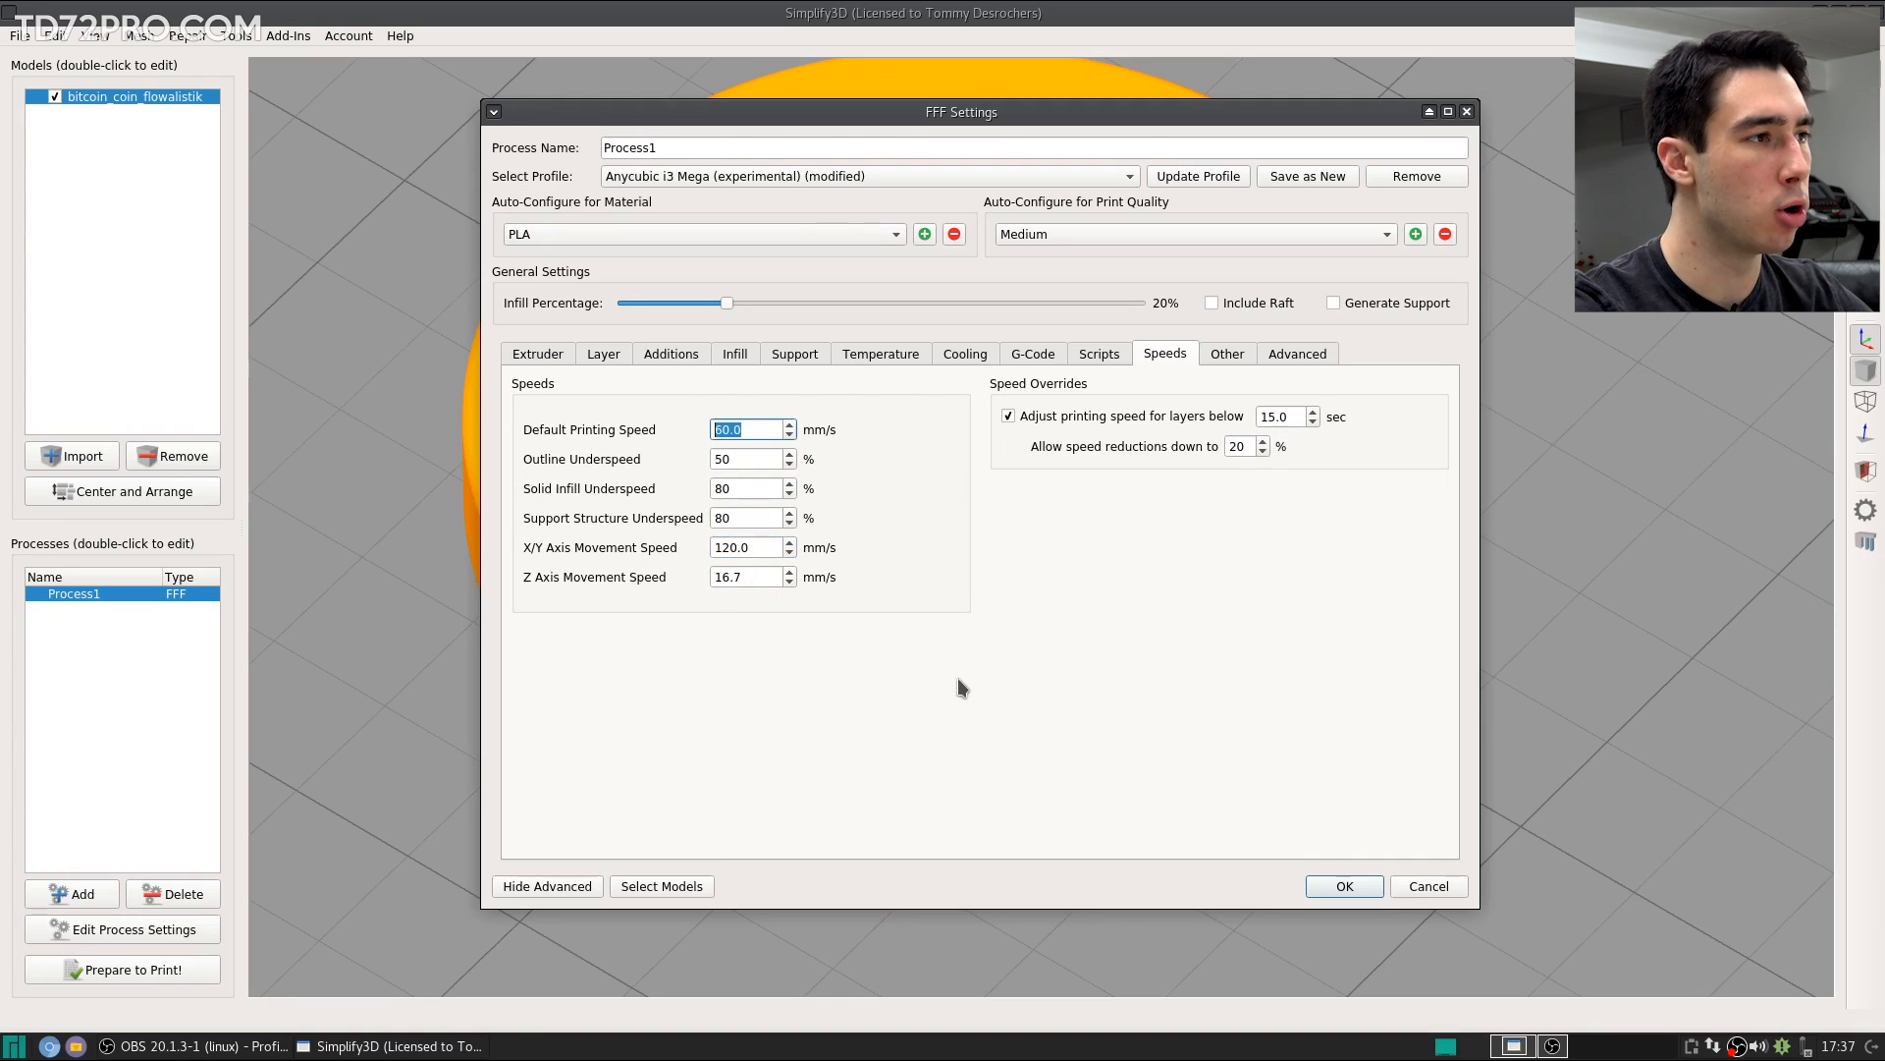
Step: Try a default printing speed of 80 mm/s and set it back to 60 mm/s
{"action": "type", "text": "80"}
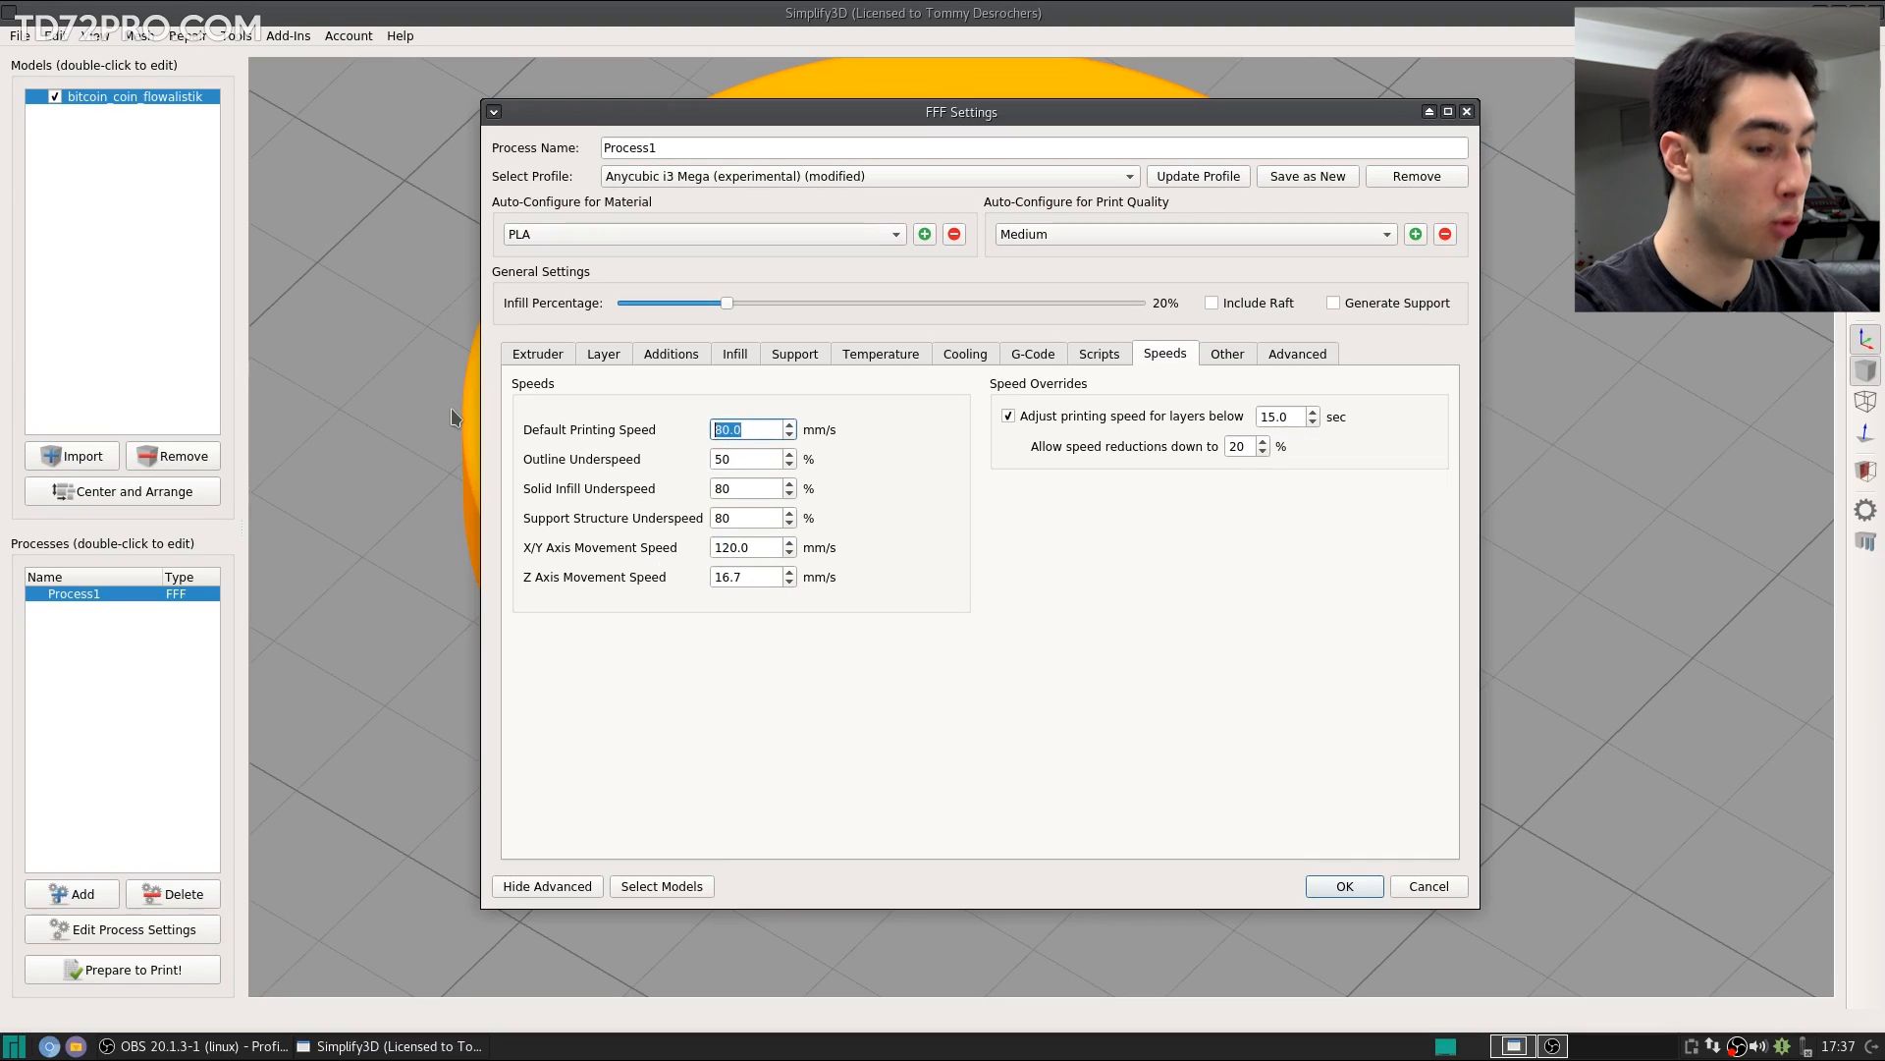
{"action": "type", "text": "60"}
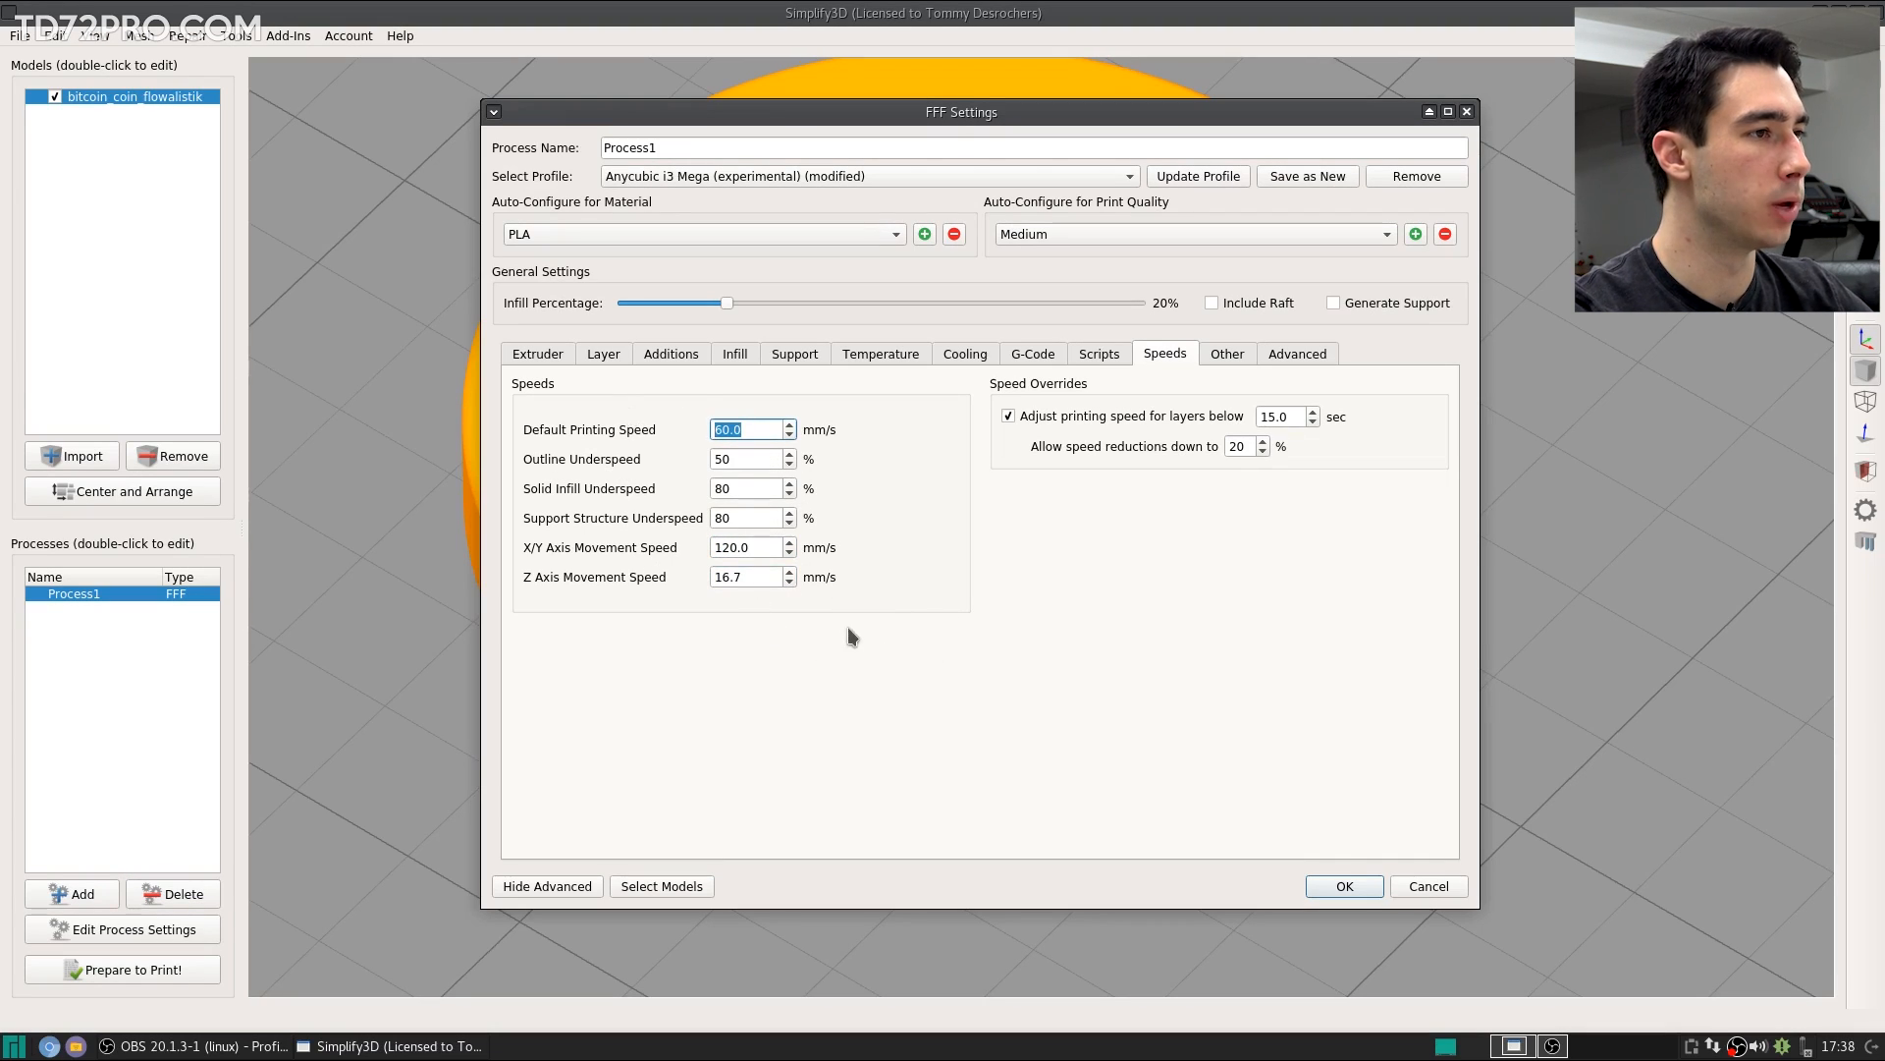
Step: Check the Z axis movement speed and the layer time below which printing speed is adjusted
{"action": "double_click", "coordinate": [768, 576]}
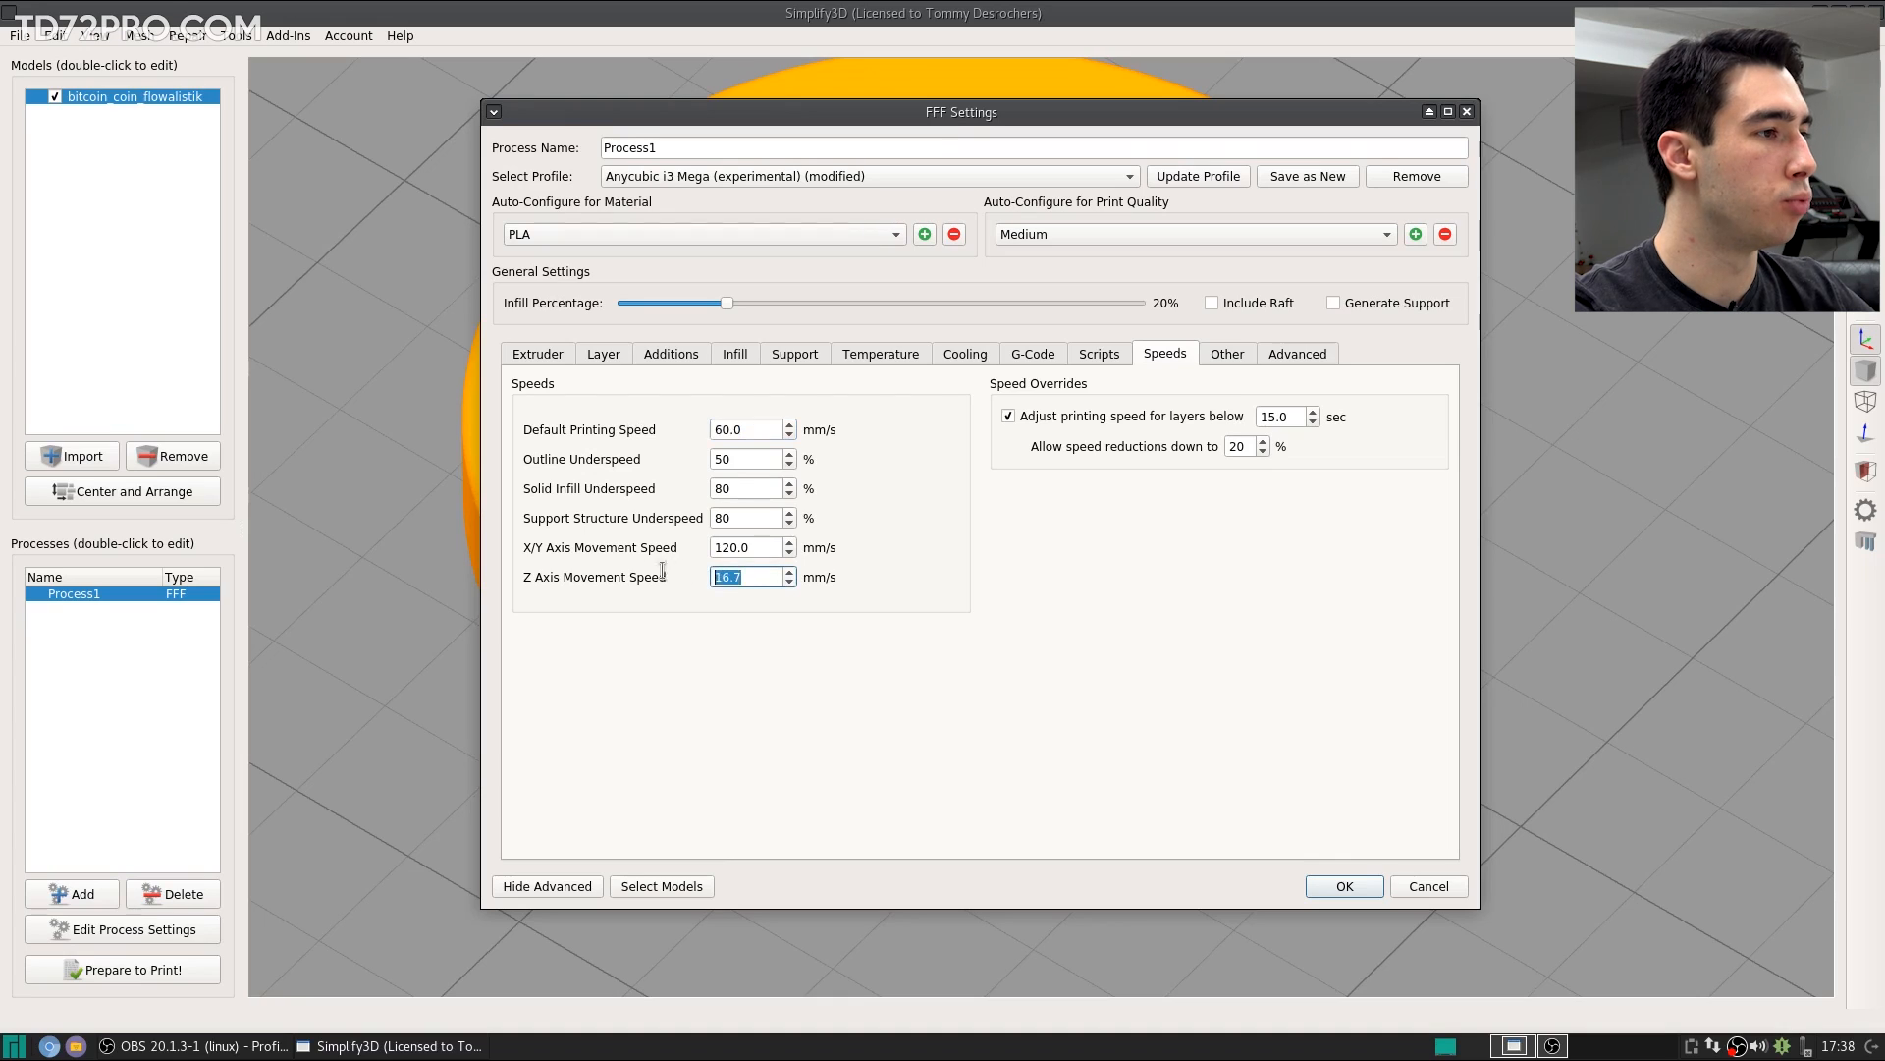
{"action": "left_click", "coordinate": [910, 604]}
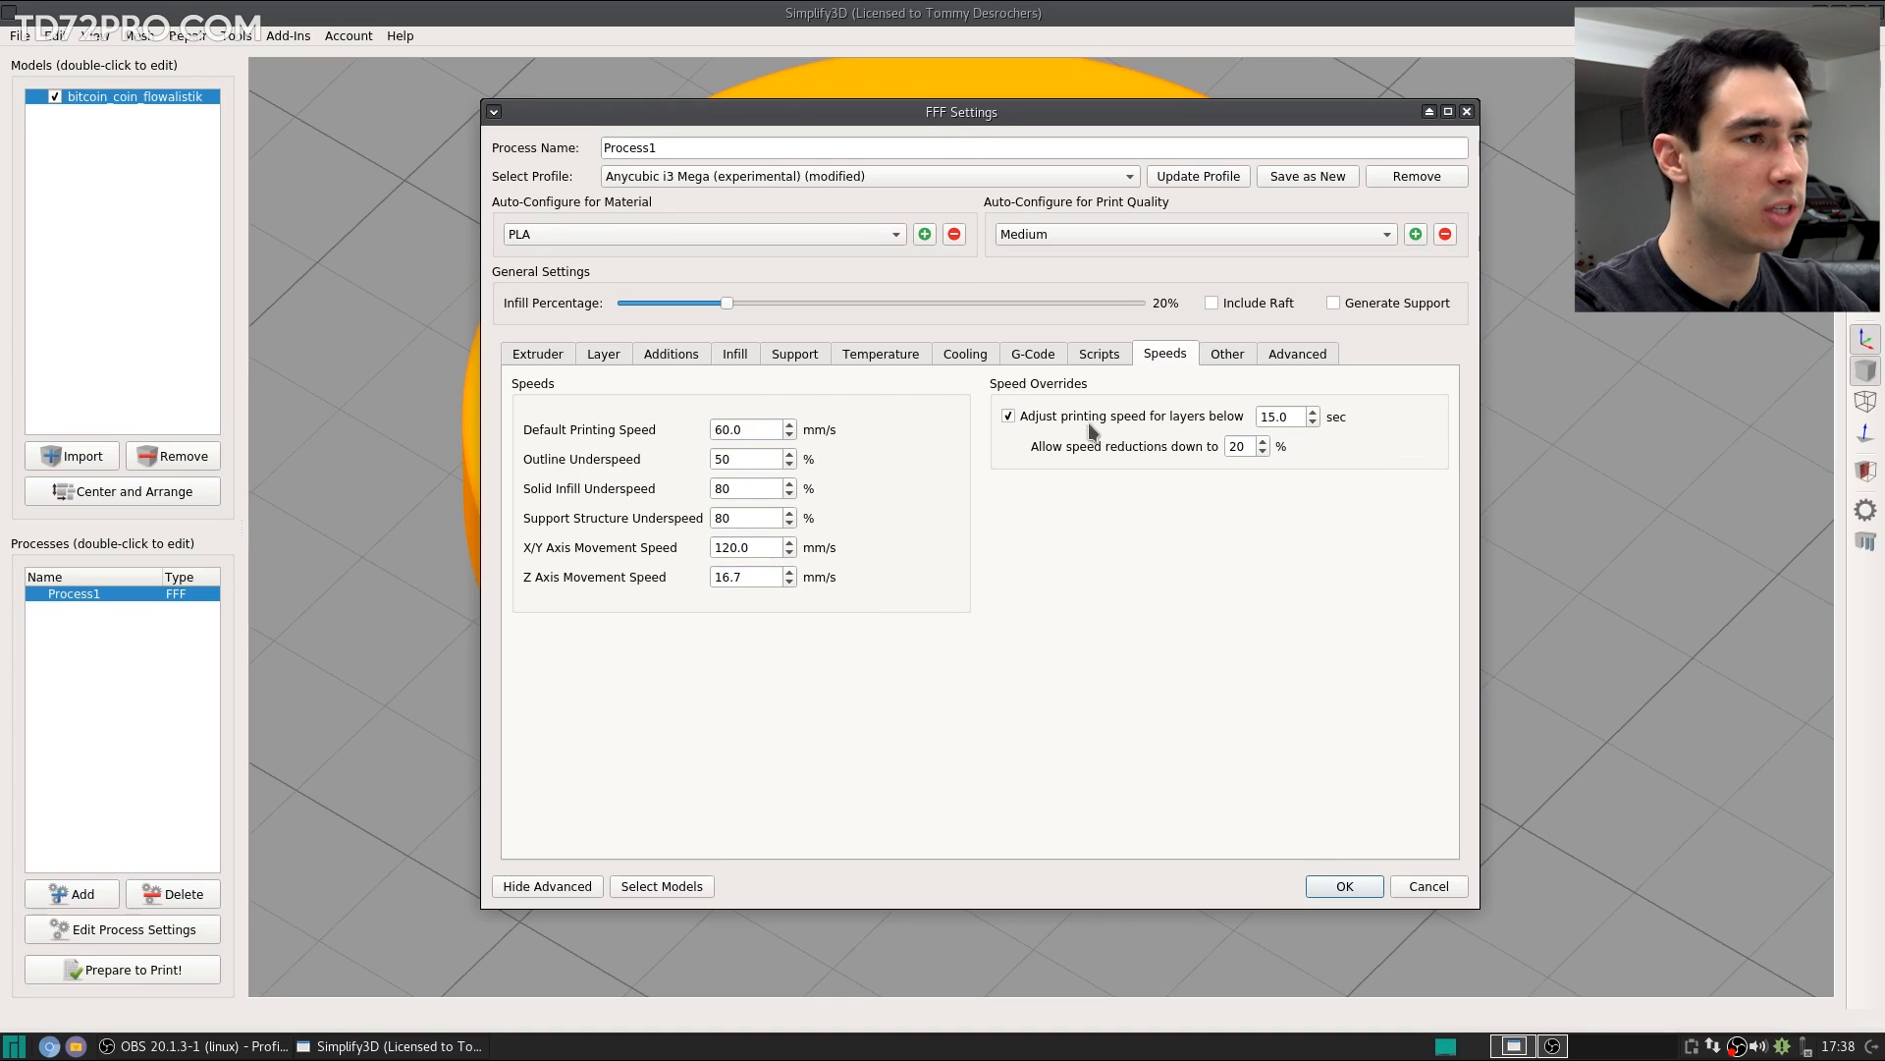
{"action": "double_click", "coordinate": [1275, 417]}
{"action": "left_click", "coordinate": [1231, 467]}
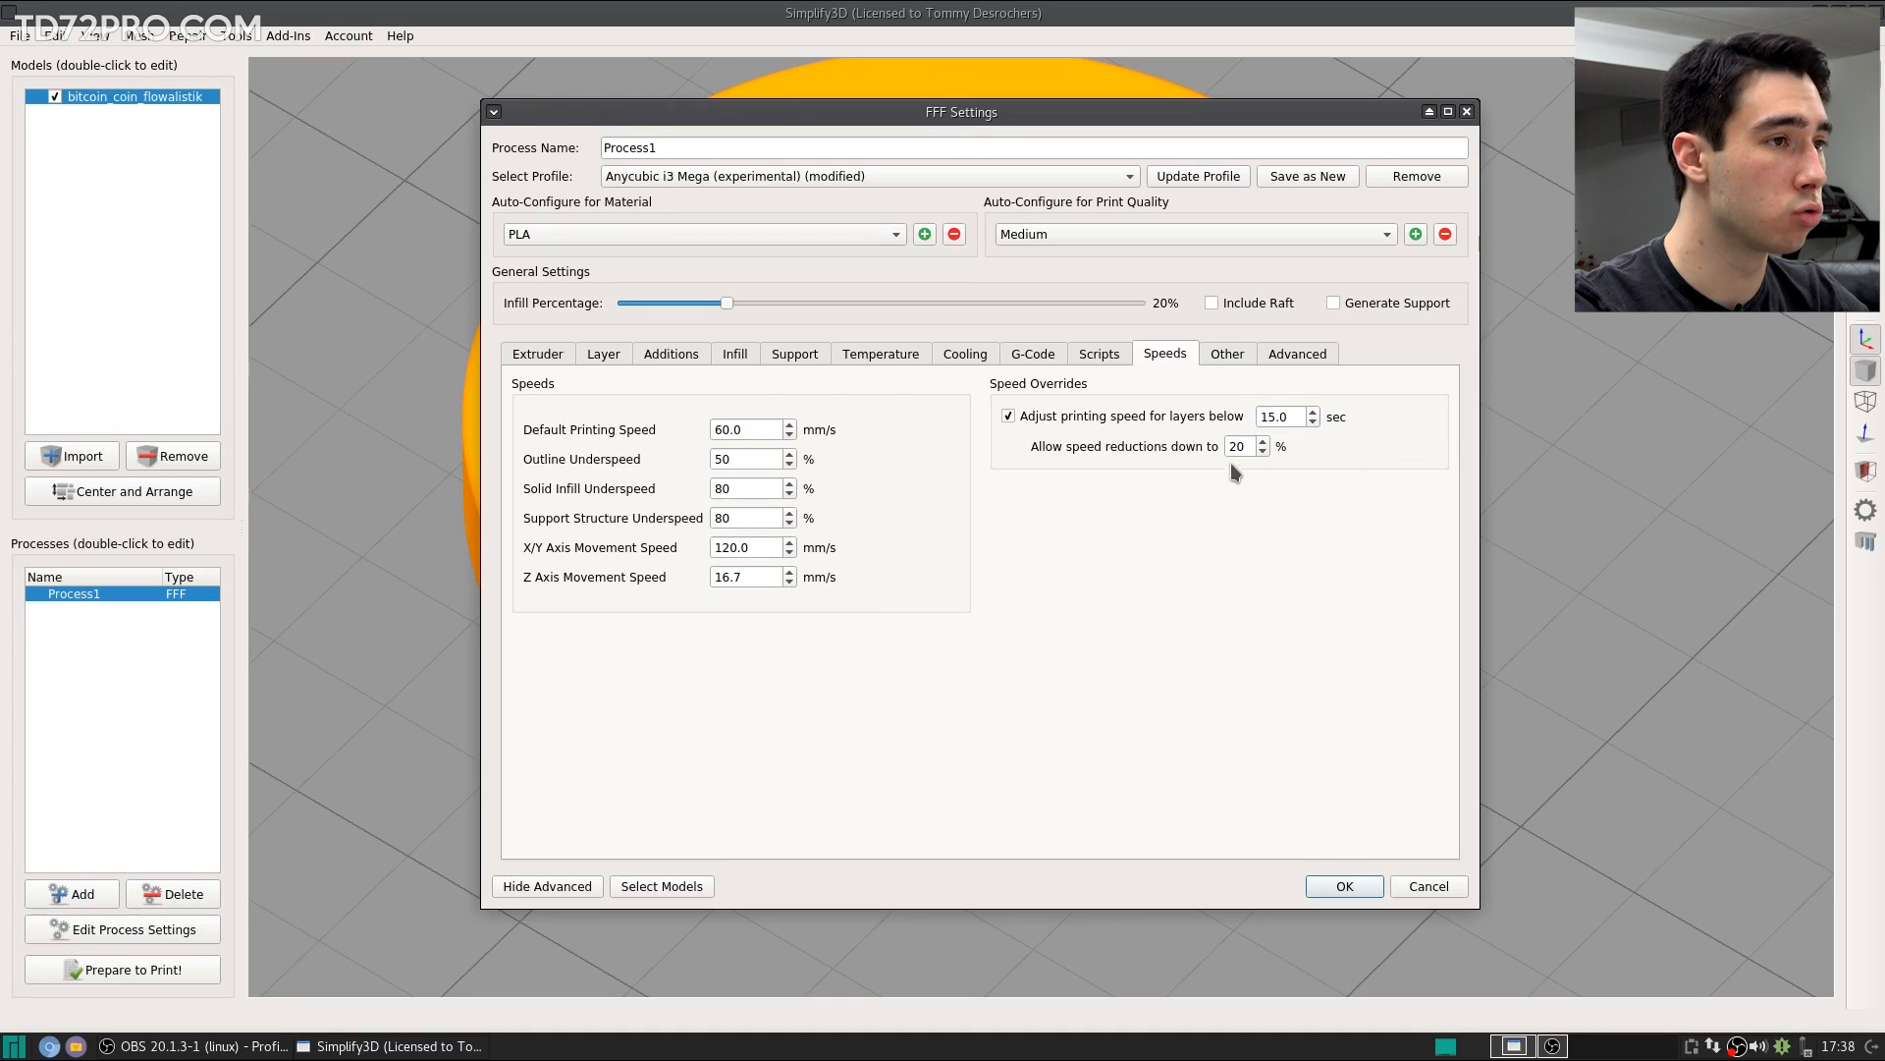
Step: Set the allowed speed reduction for short layers down to 50%
{"action": "double_click", "coordinate": [1239, 447]}
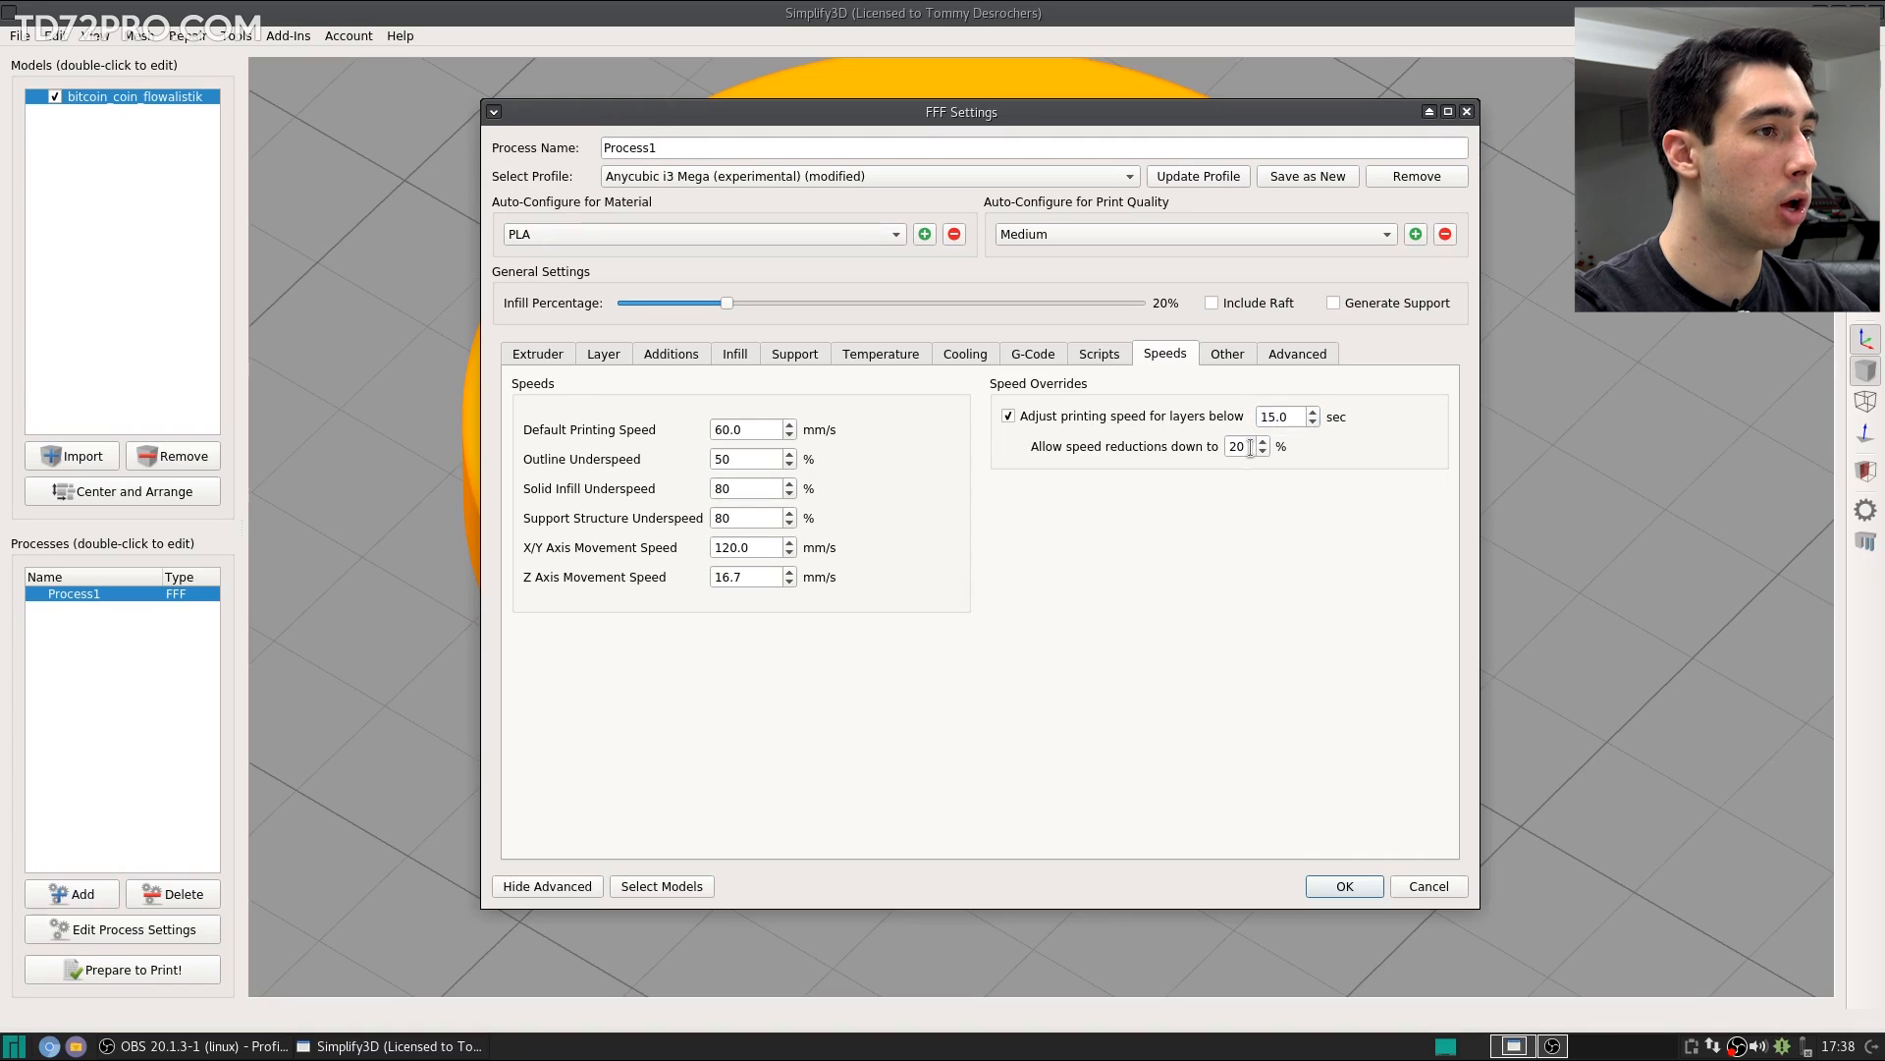
{"action": "type", "text": "50"}
{"action": "left_click", "coordinate": [1280, 556]}
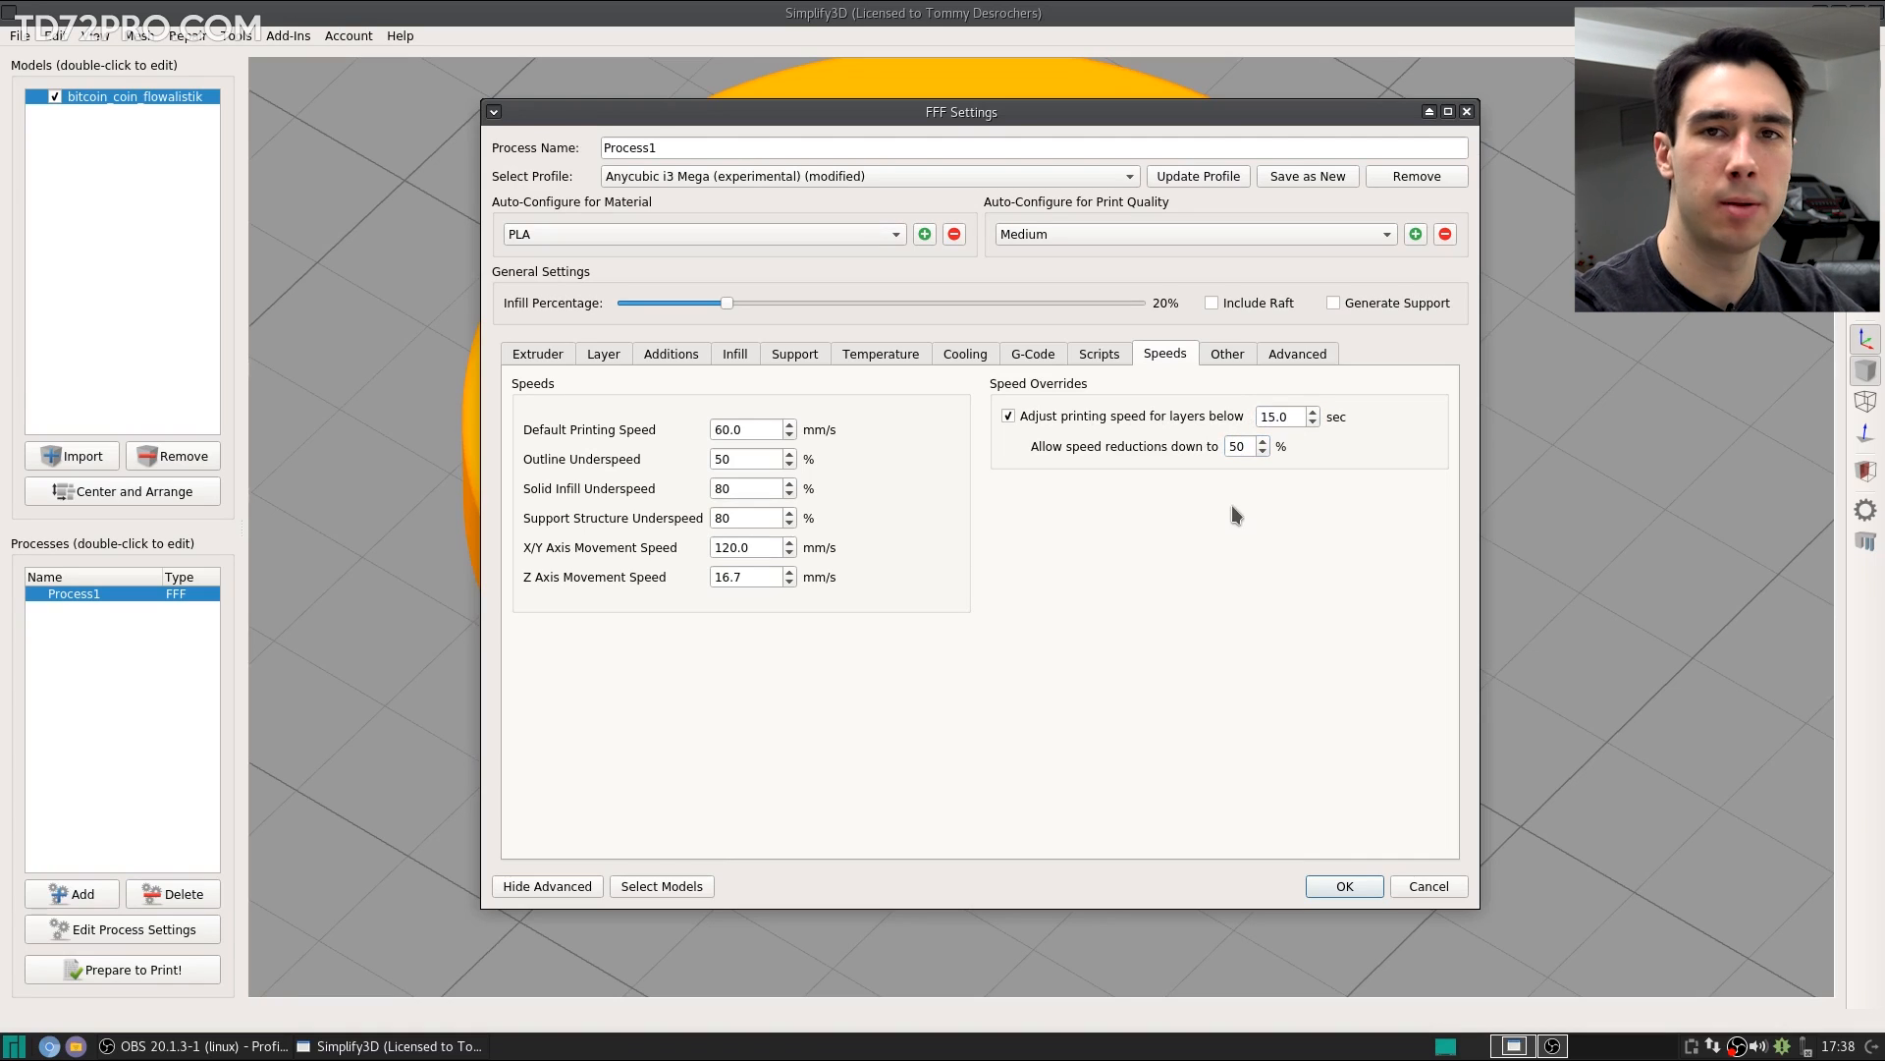
{"action": "left_click_drag", "start_coordinate": [1245, 447], "coordinate": [1211, 445]}
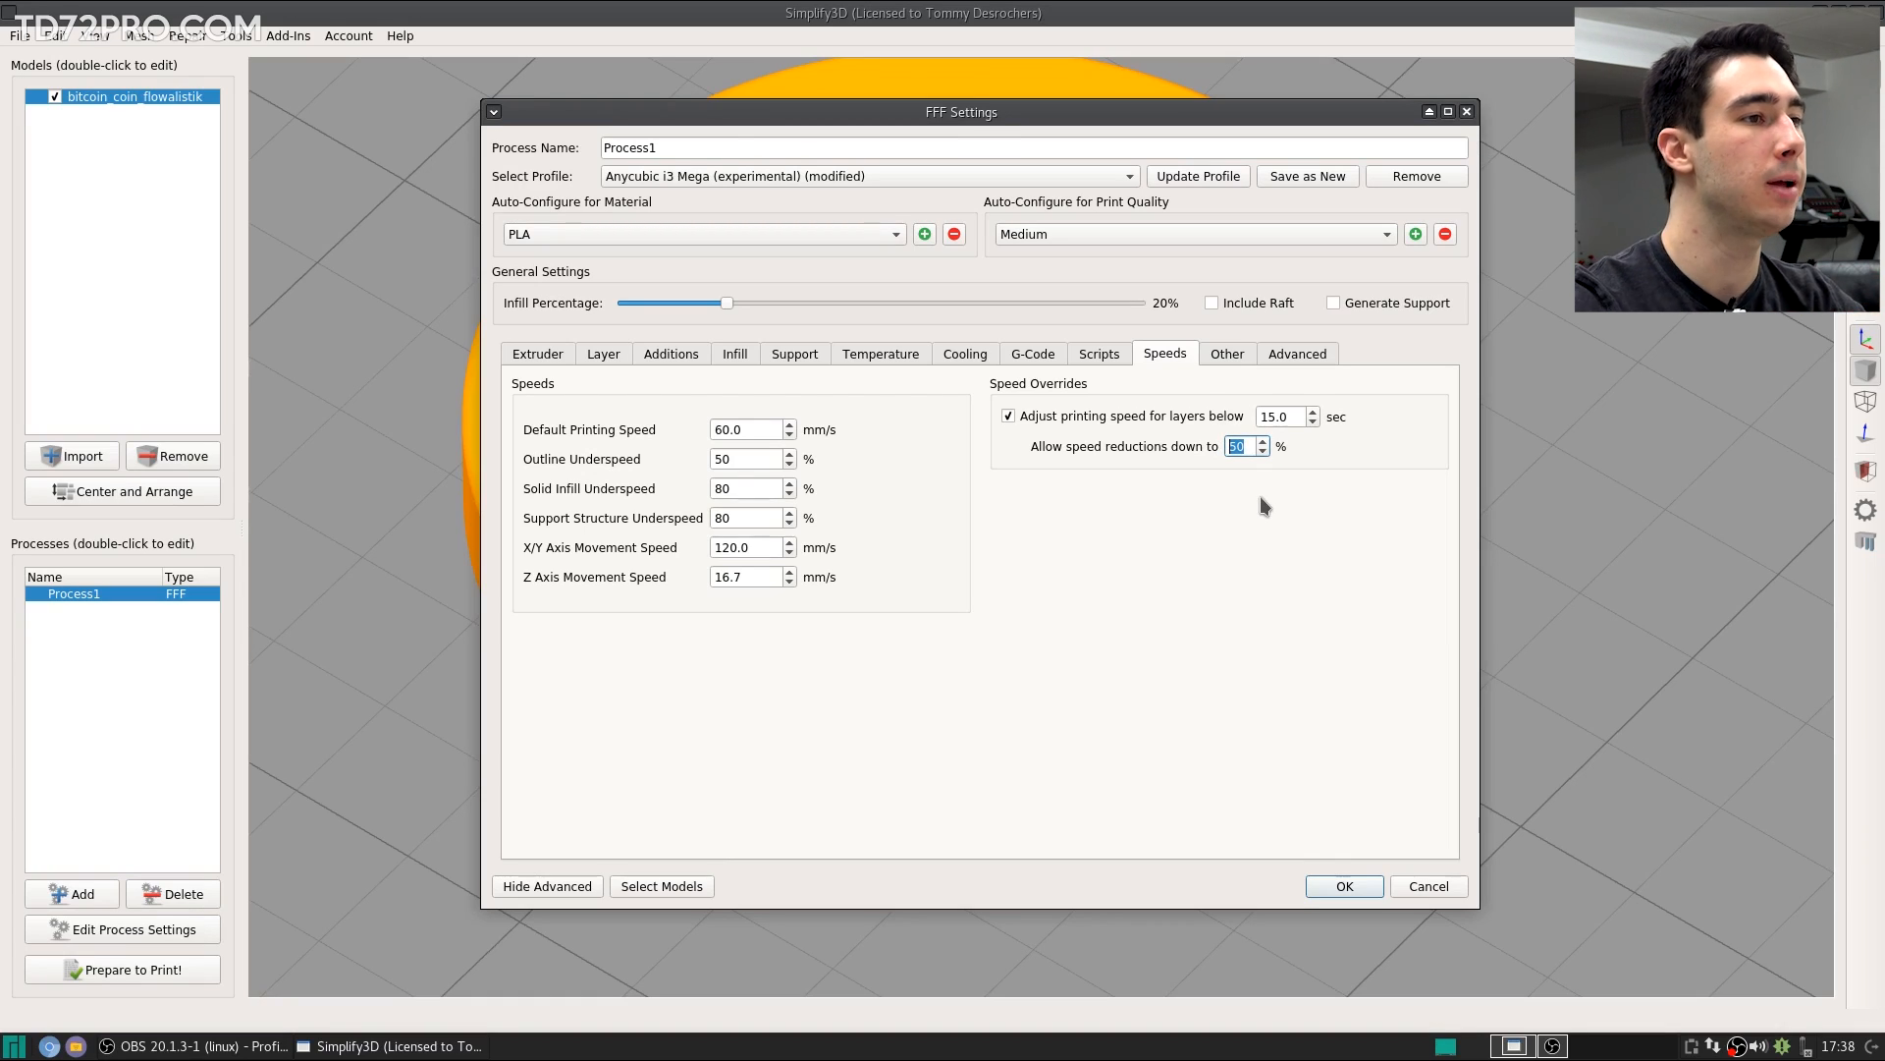
Step: Review the bridging and filament price settings, and the advanced ooze control options
{"action": "left_click", "coordinate": [1220, 354]}
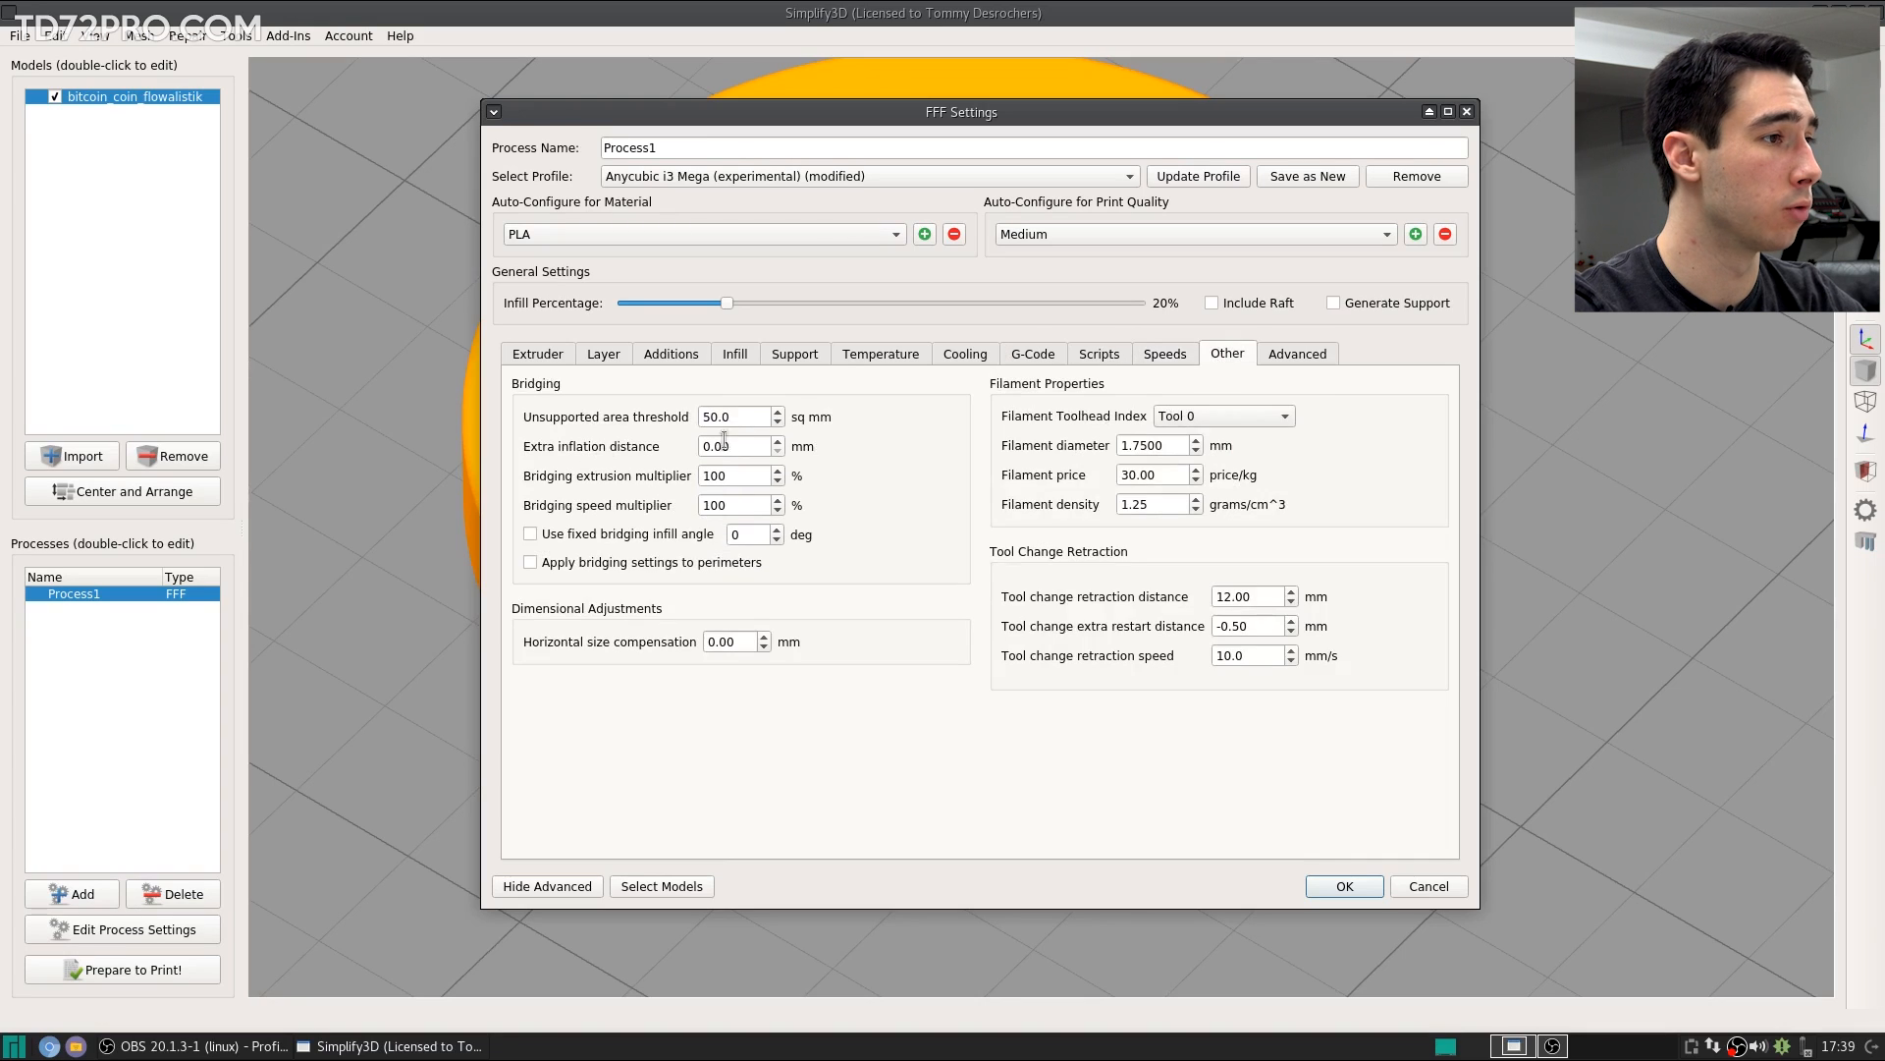
{"action": "left_click_drag", "start_coordinate": [1186, 476], "coordinate": [1120, 476]}
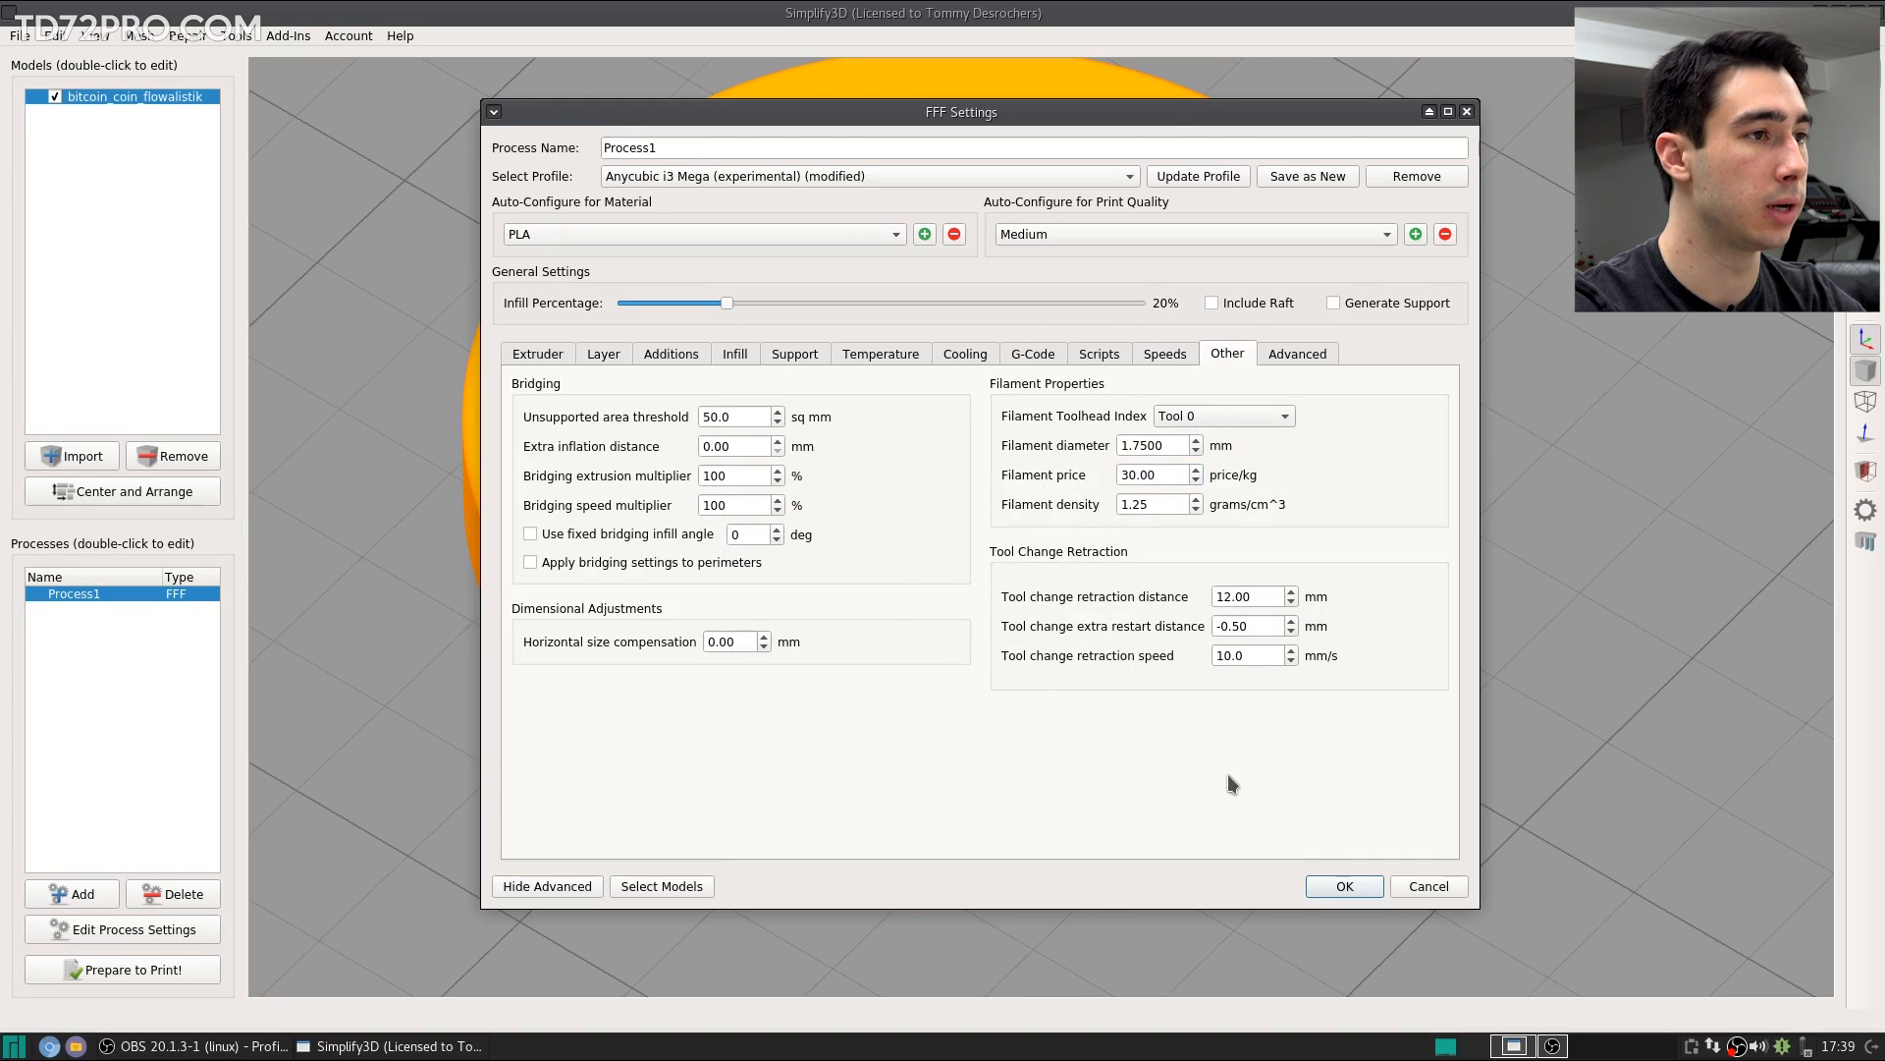
{"action": "left_click", "coordinate": [1297, 354]}
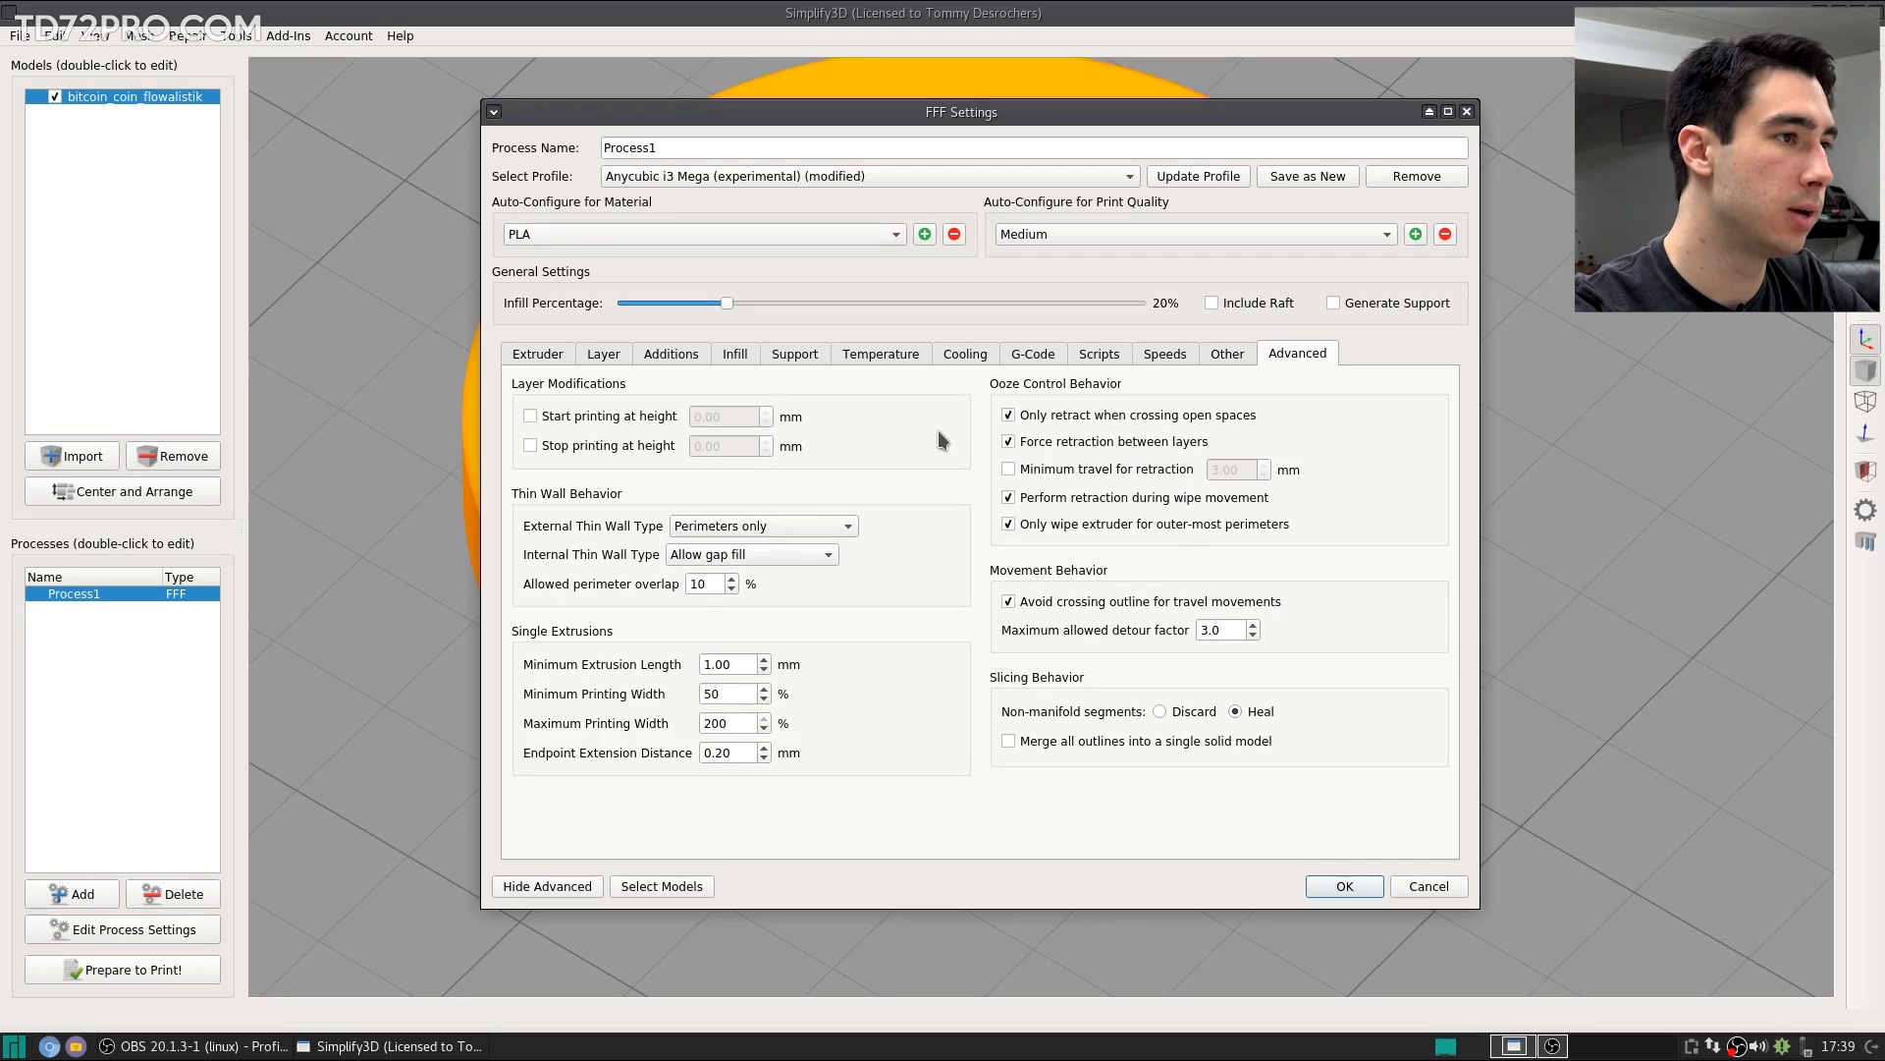
{"action": "mouse_move", "coordinate": [1328, 497]}
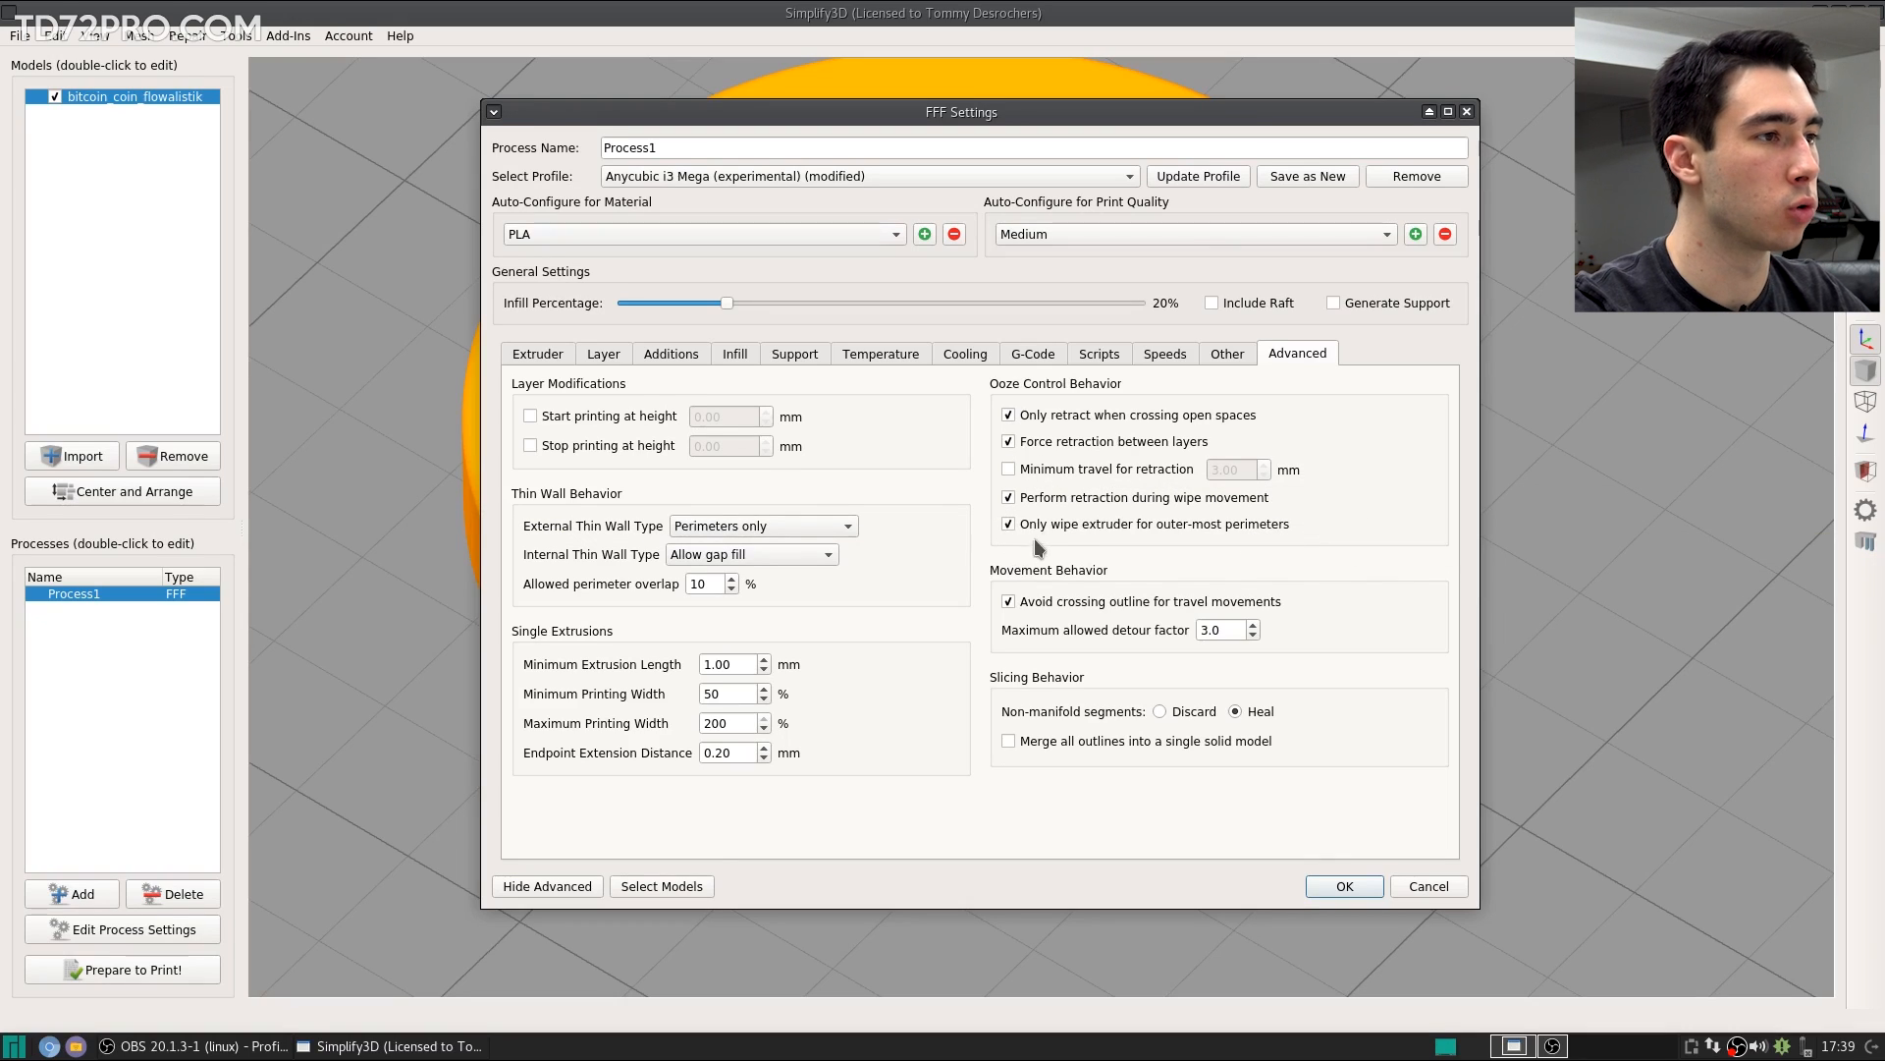
Step: Compare the primary extruder's retraction and wipe settings with the advanced ooze control and movement behavior
{"action": "left_click", "coordinate": [513, 354]}
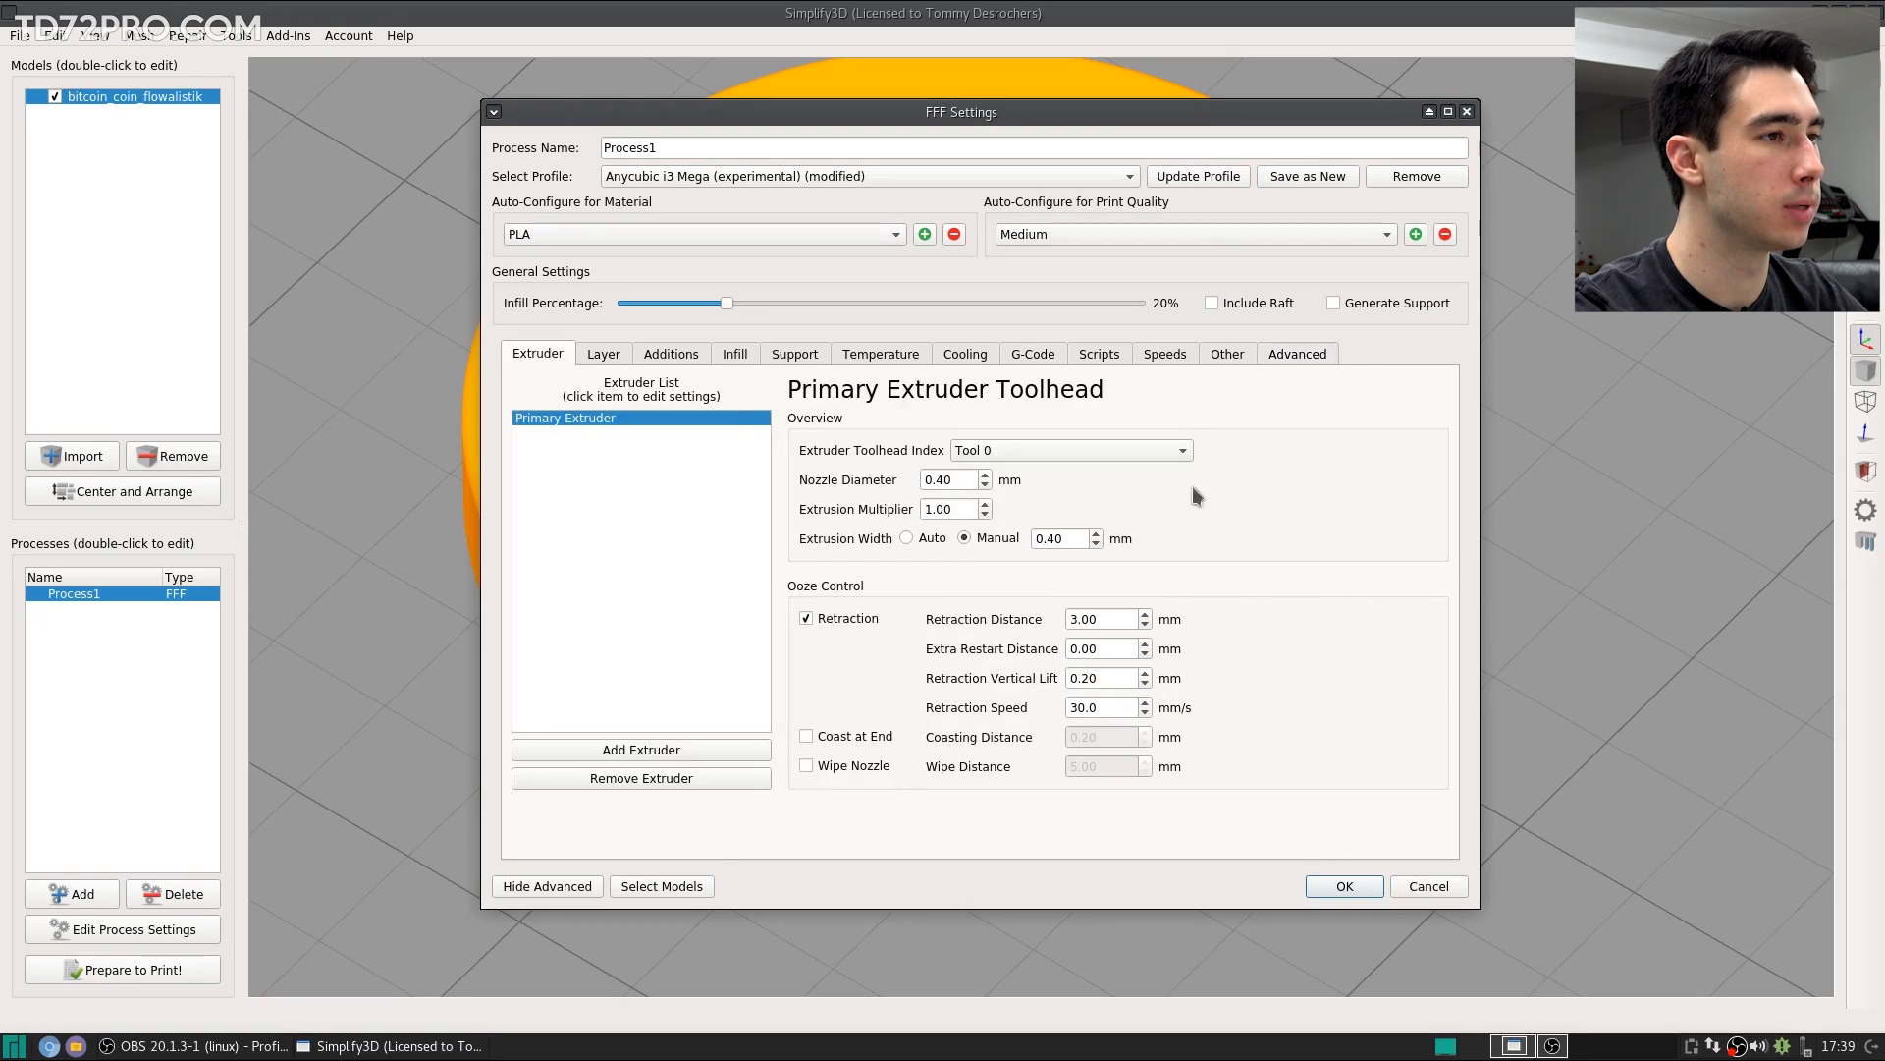
{"action": "left_click", "coordinate": [1294, 352]}
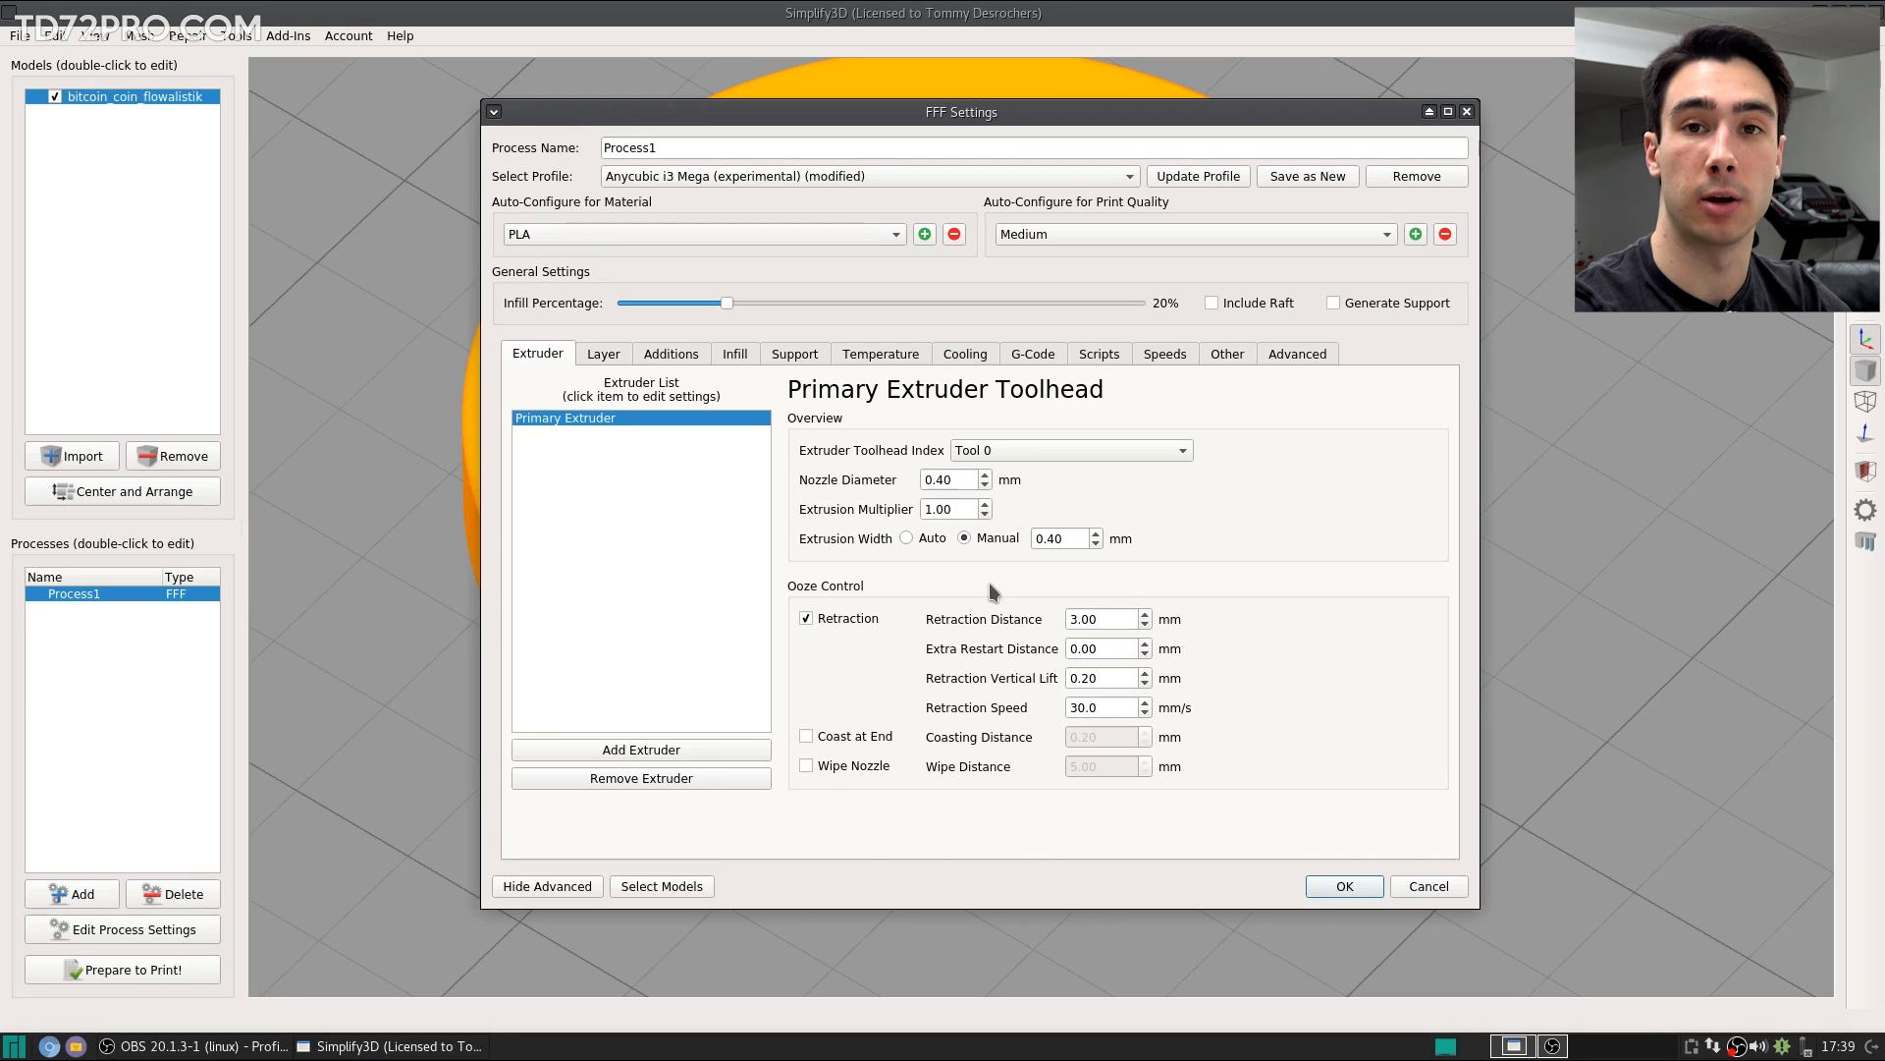
{"action": "left_click", "coordinate": [1297, 353]}
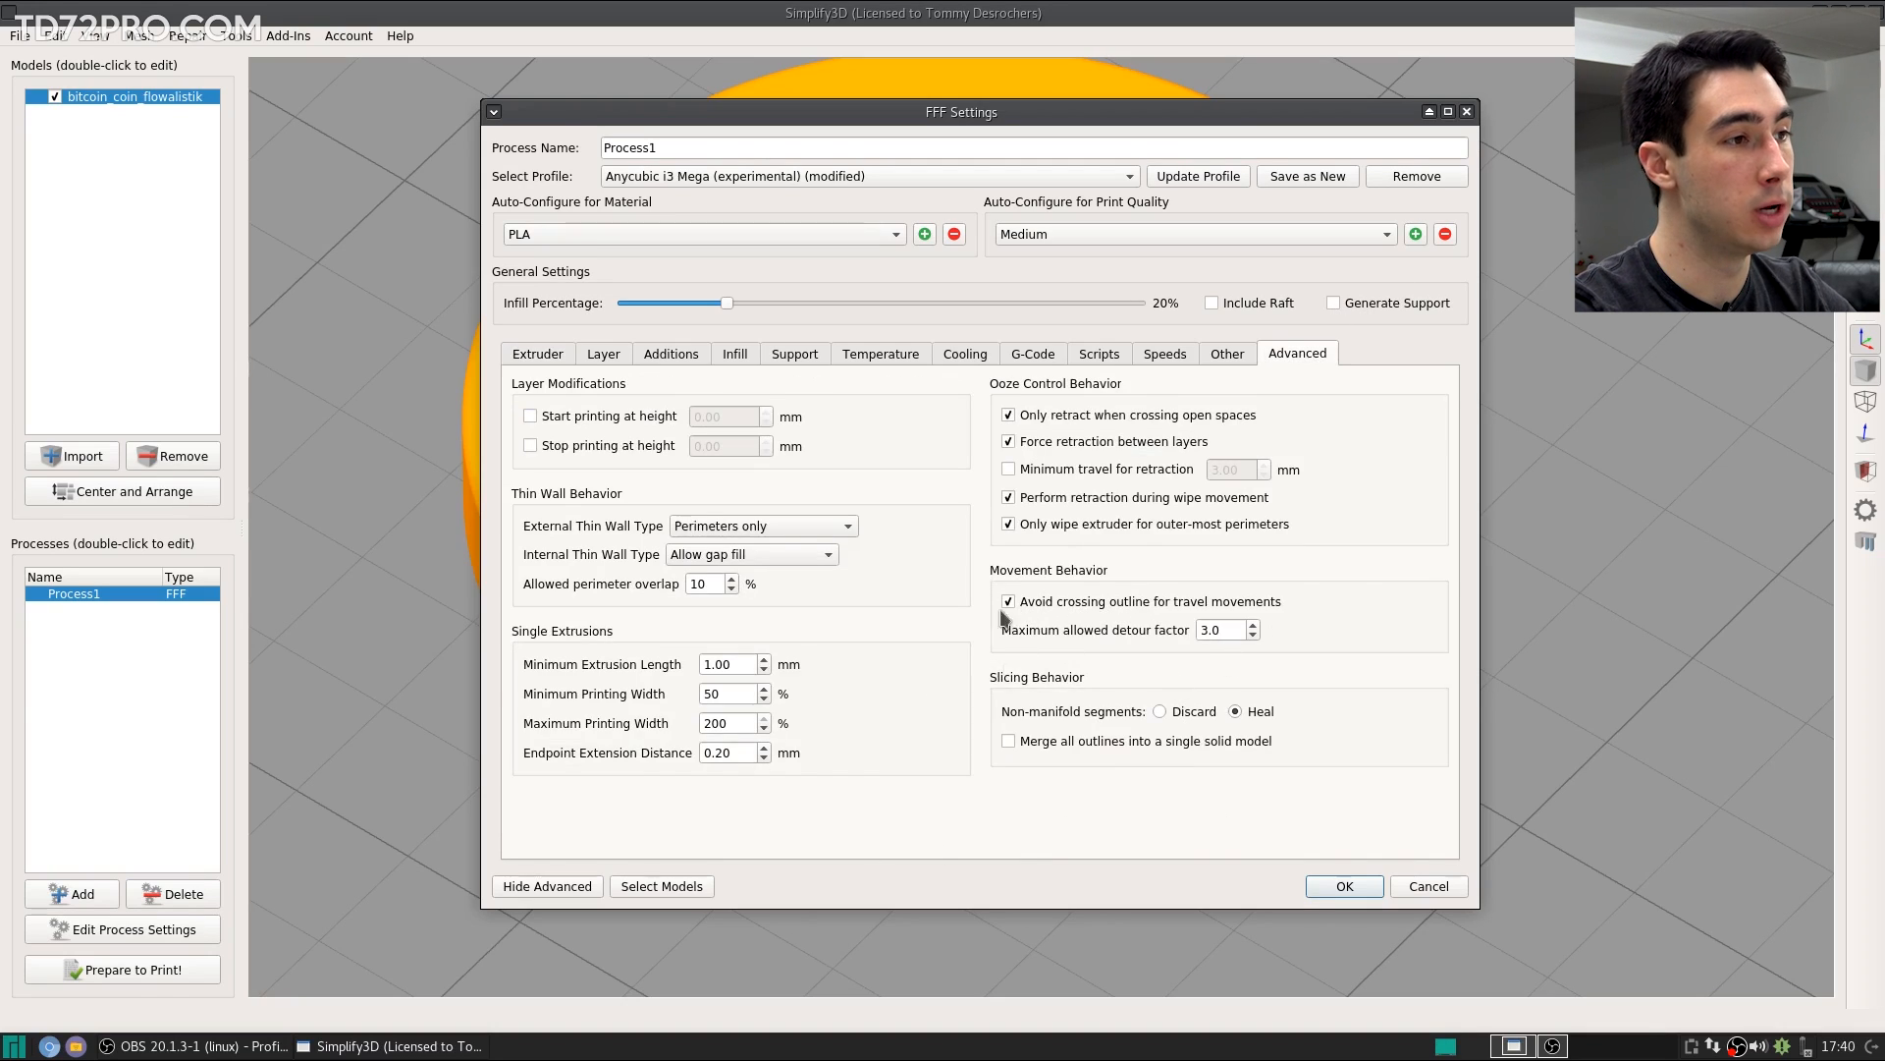
Step: Recheck the primary extruder's nozzle and retraction values against the advanced option for retracting during wipe movement
{"action": "left_click", "coordinate": [536, 355]}
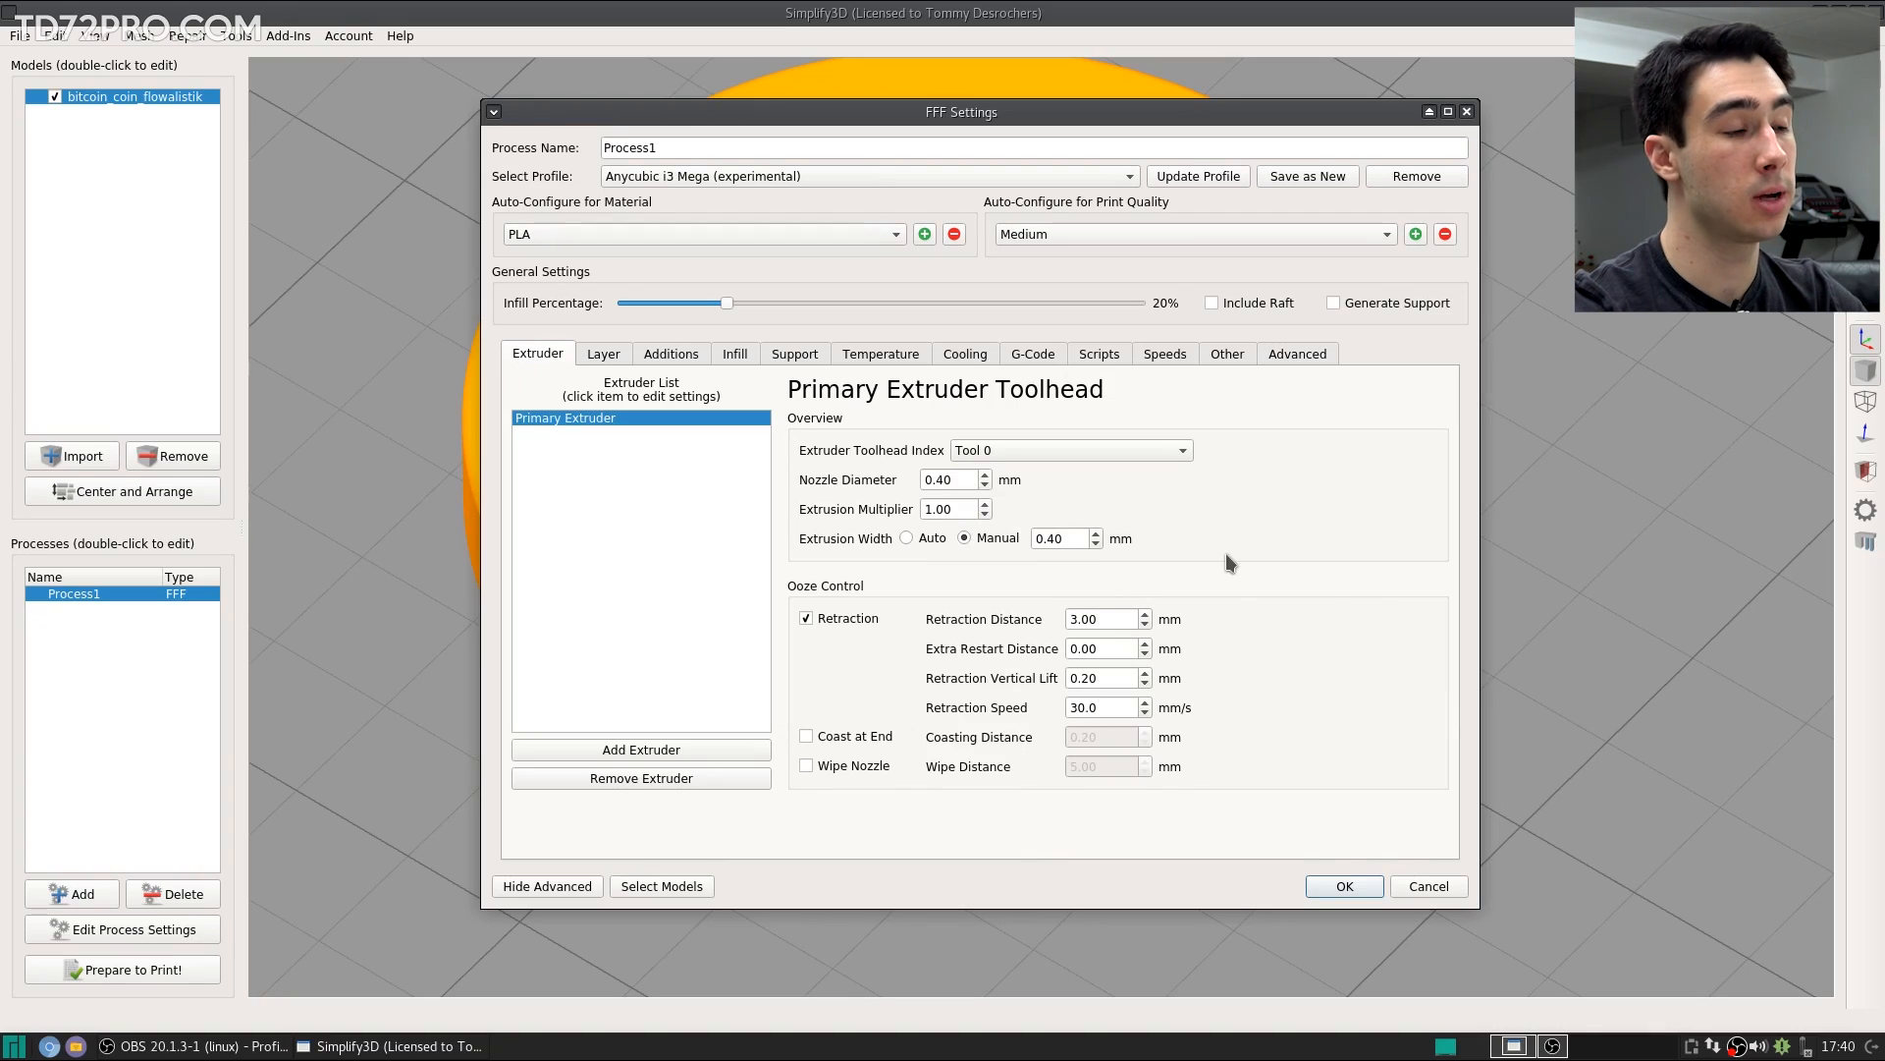
{"action": "left_click", "coordinate": [1292, 361]}
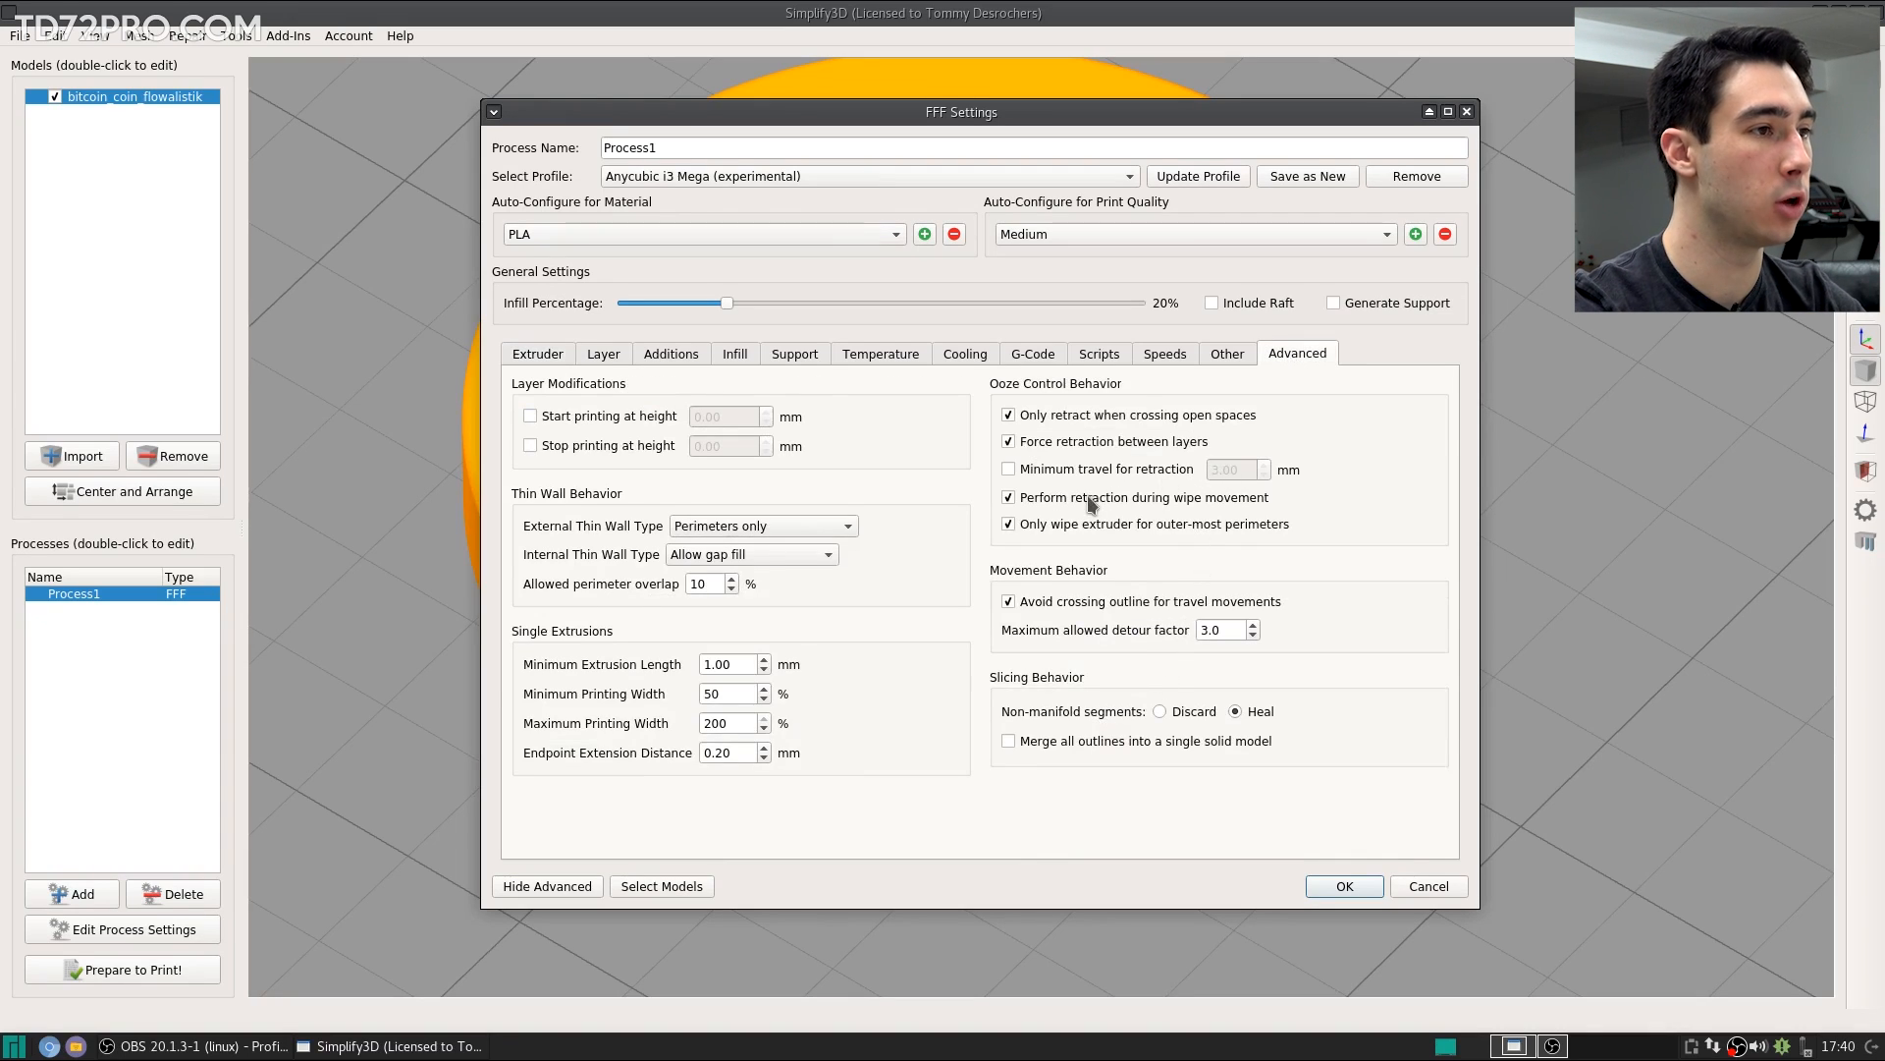
{"action": "mouse_move", "coordinate": [1096, 501]}
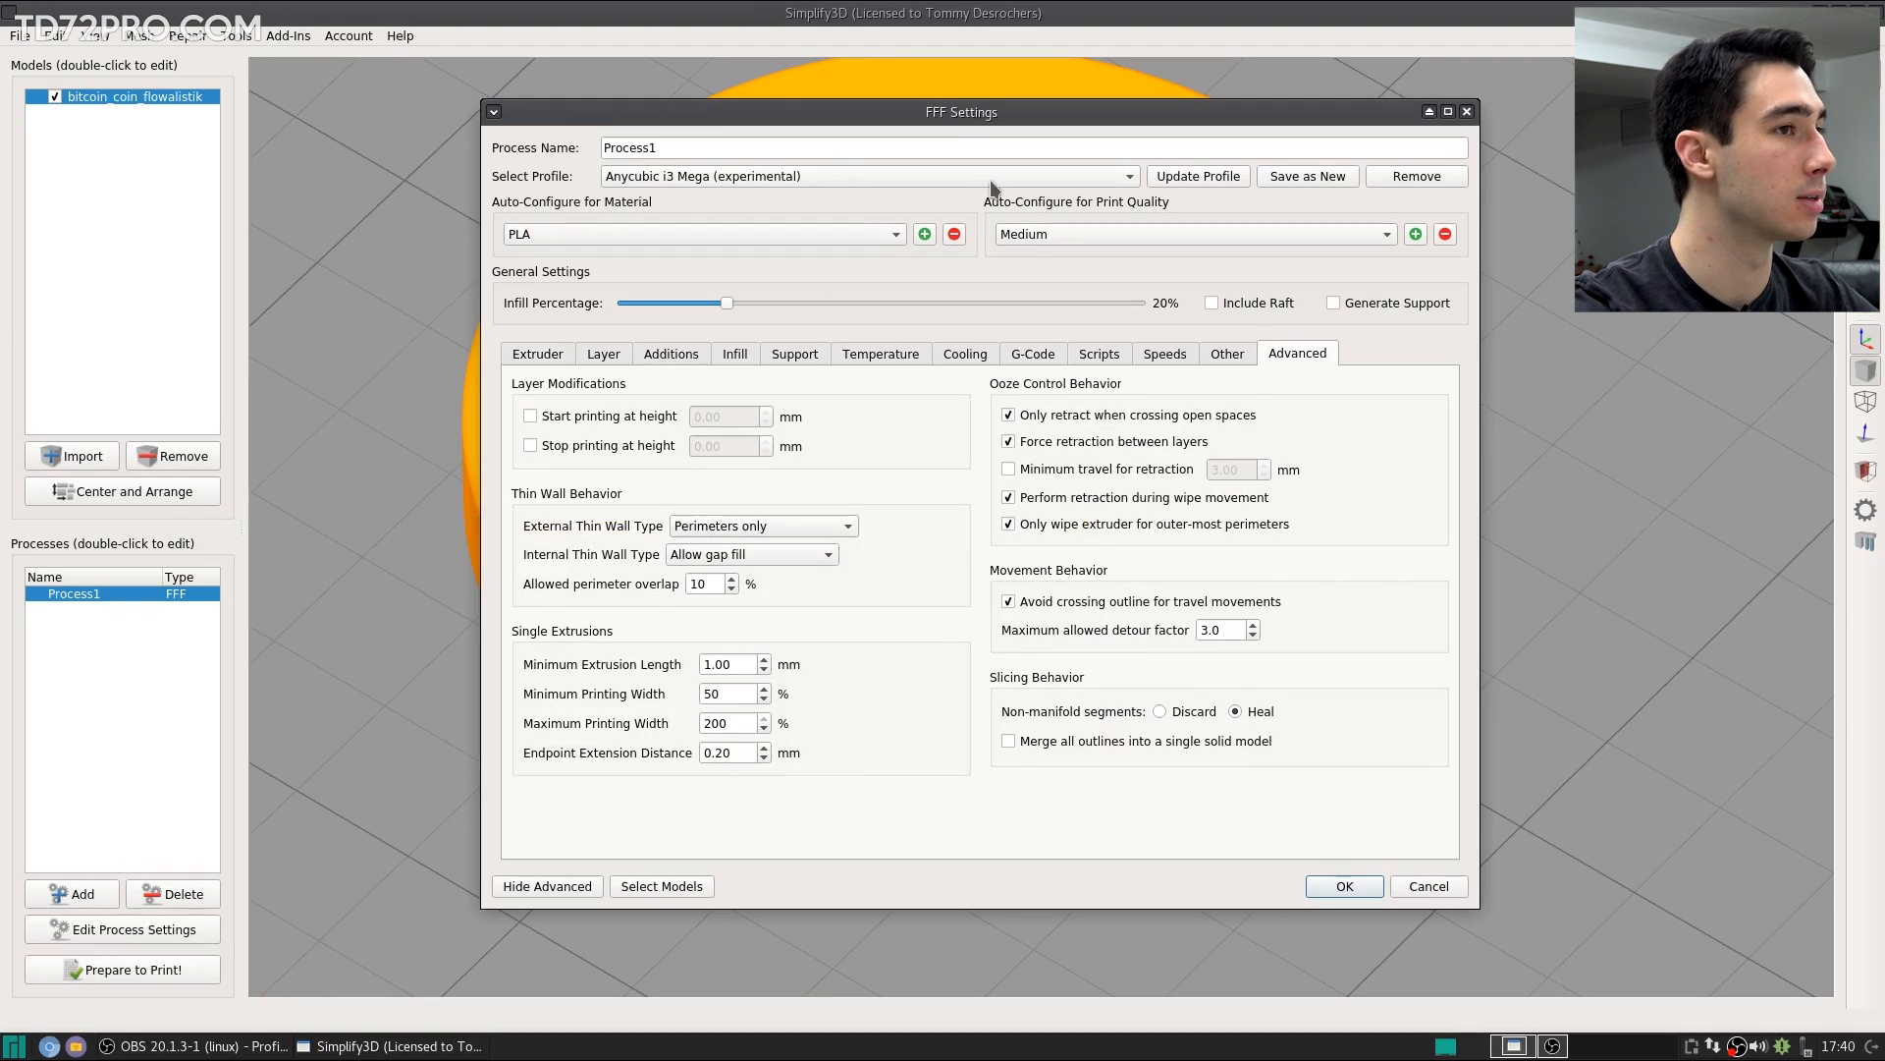
Step: Close the process settings without applying them and open the option for changing the interface language
{"action": "left_click", "coordinate": [1467, 112]}
{"action": "left_click", "coordinate": [399, 36]}
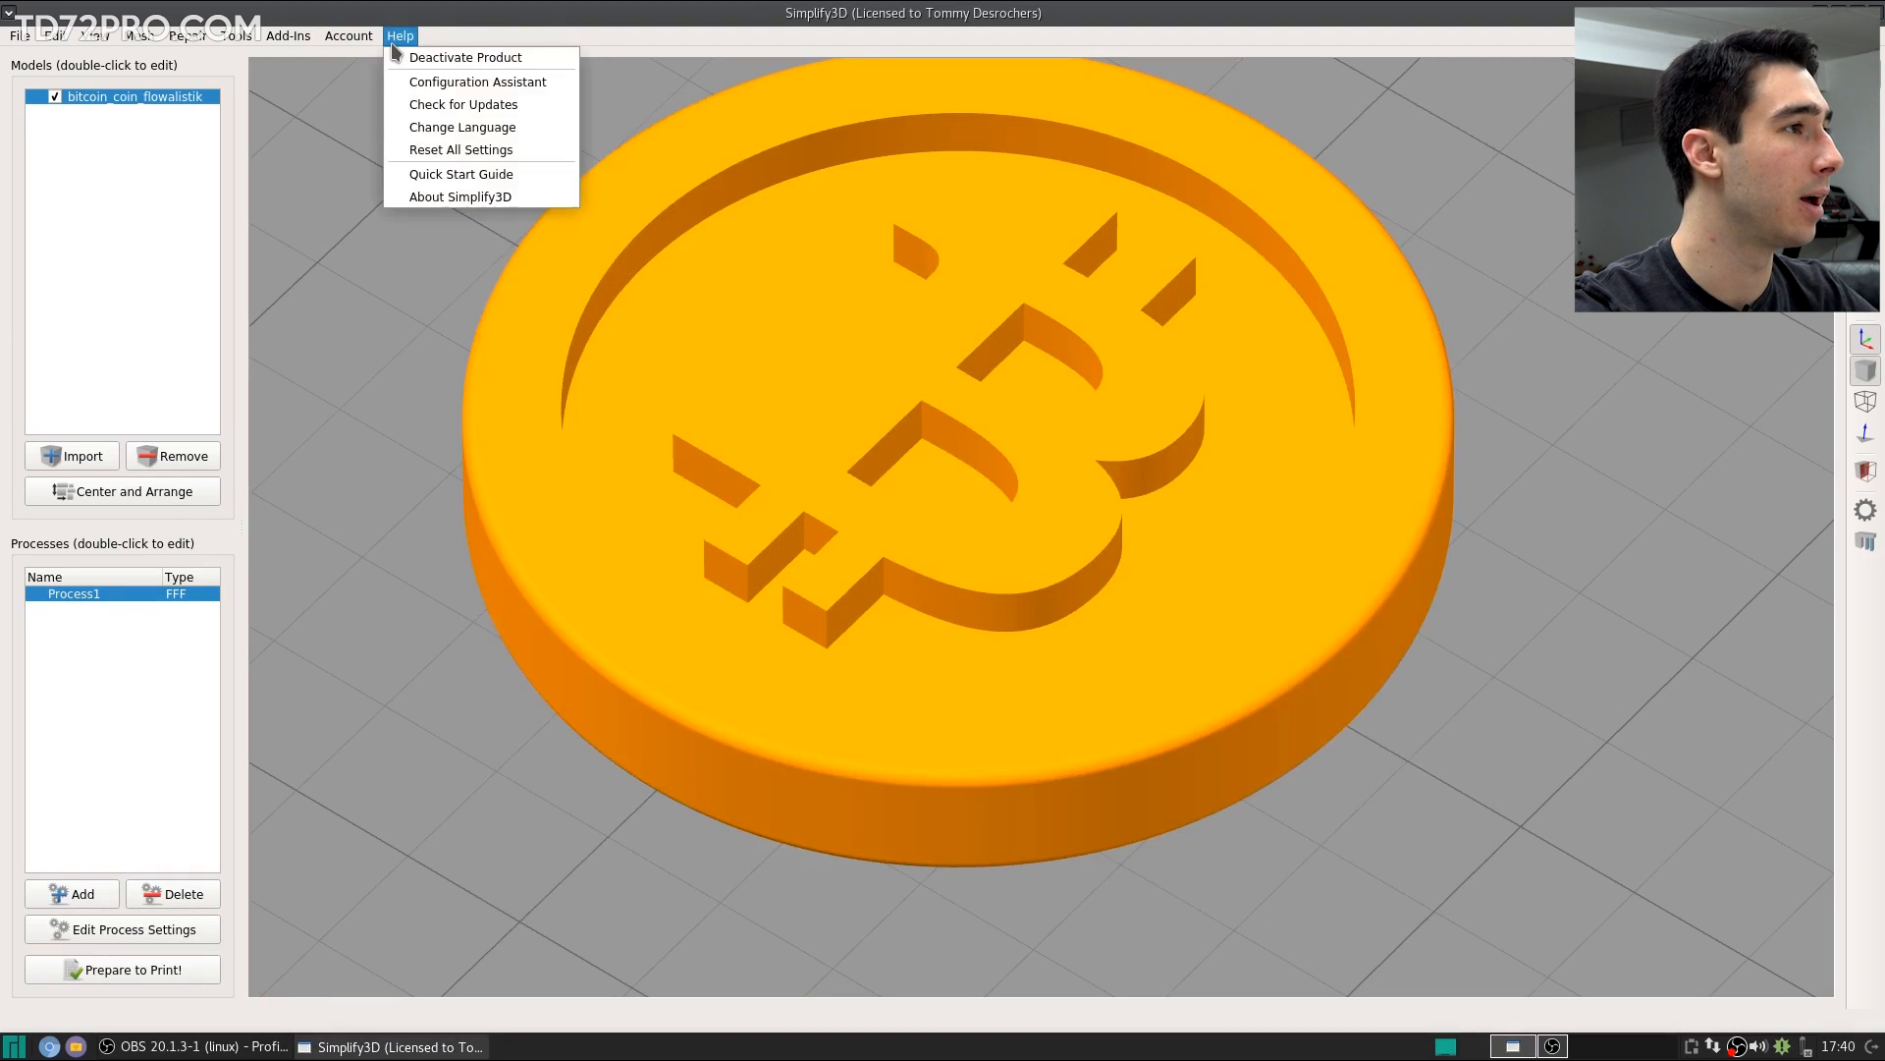
{"action": "left_click", "coordinate": [496, 127]}
{"action": "left_click", "coordinate": [960, 472]}
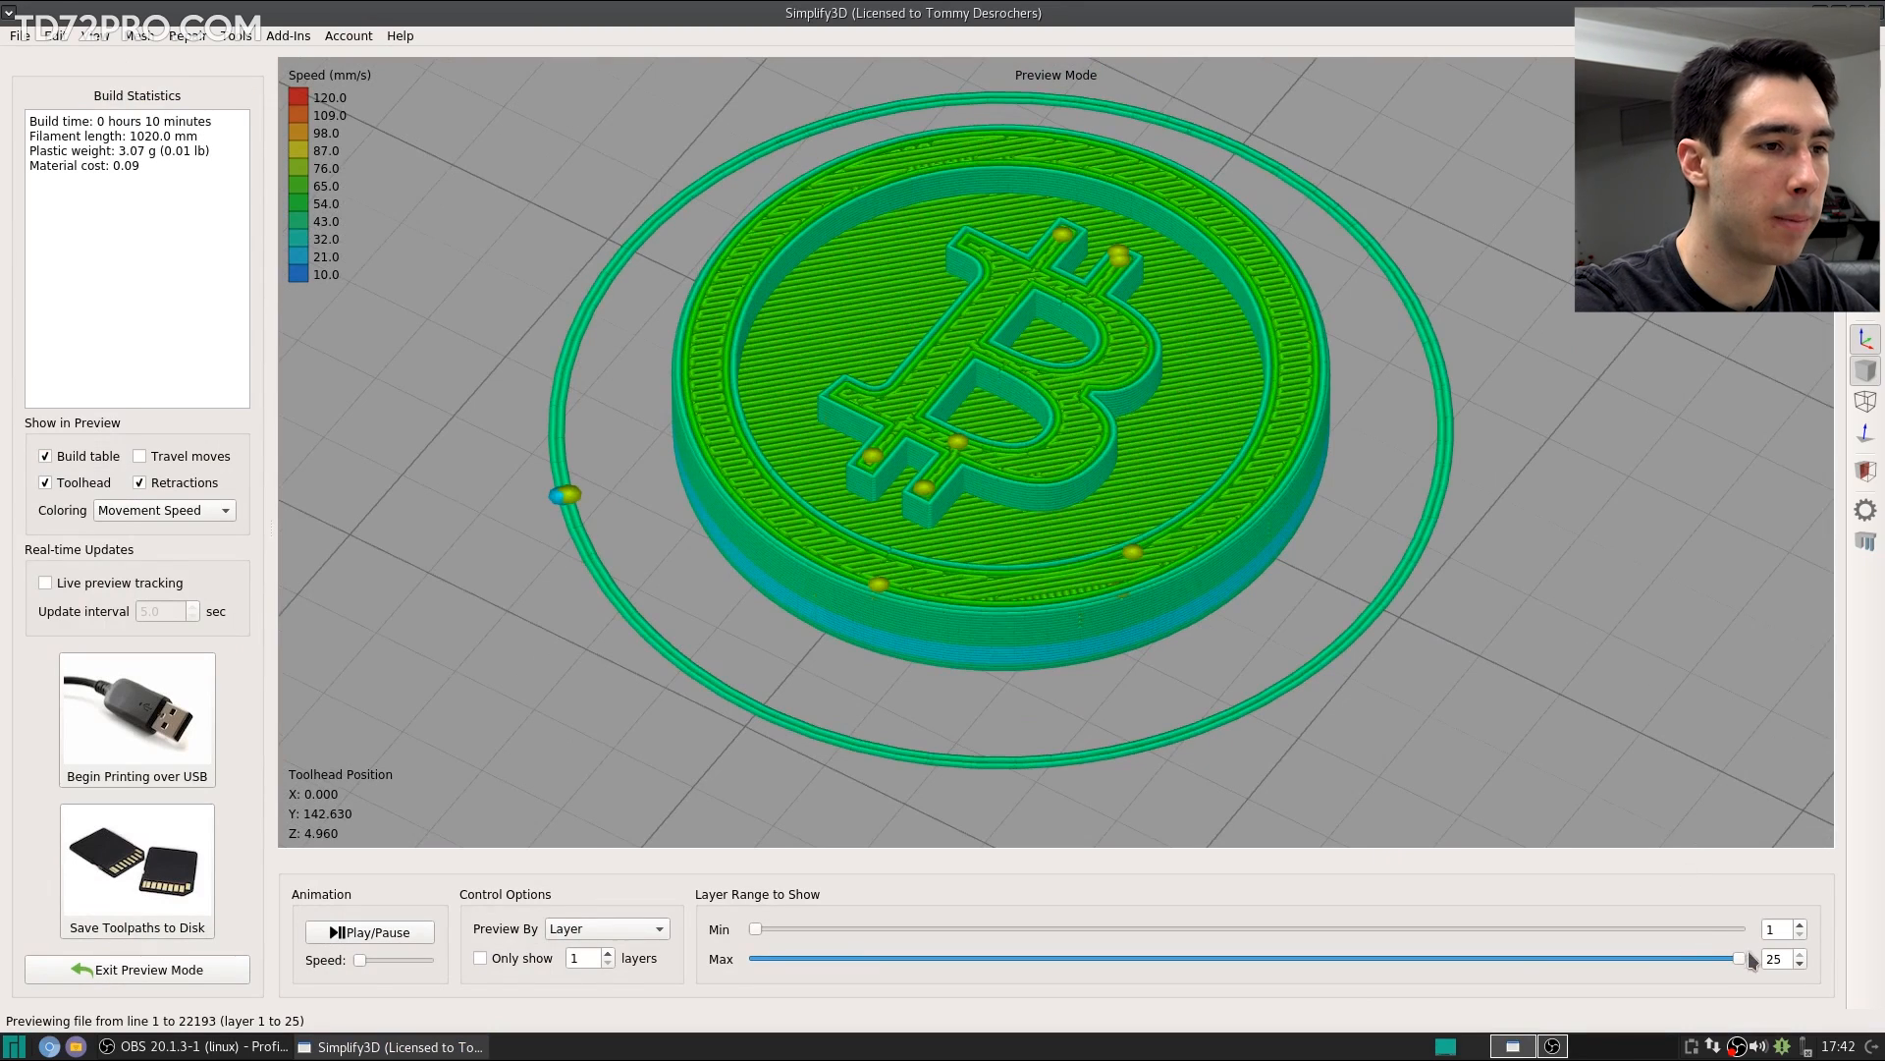
Step: Lower the maximum layer shown in the coin's toolpath preview, and bring it back up to layer 25
{"action": "left_click", "coordinate": [1610, 957]}
{"action": "left_click_drag", "start_coordinate": [1612, 959], "coordinate": [1740, 960]}
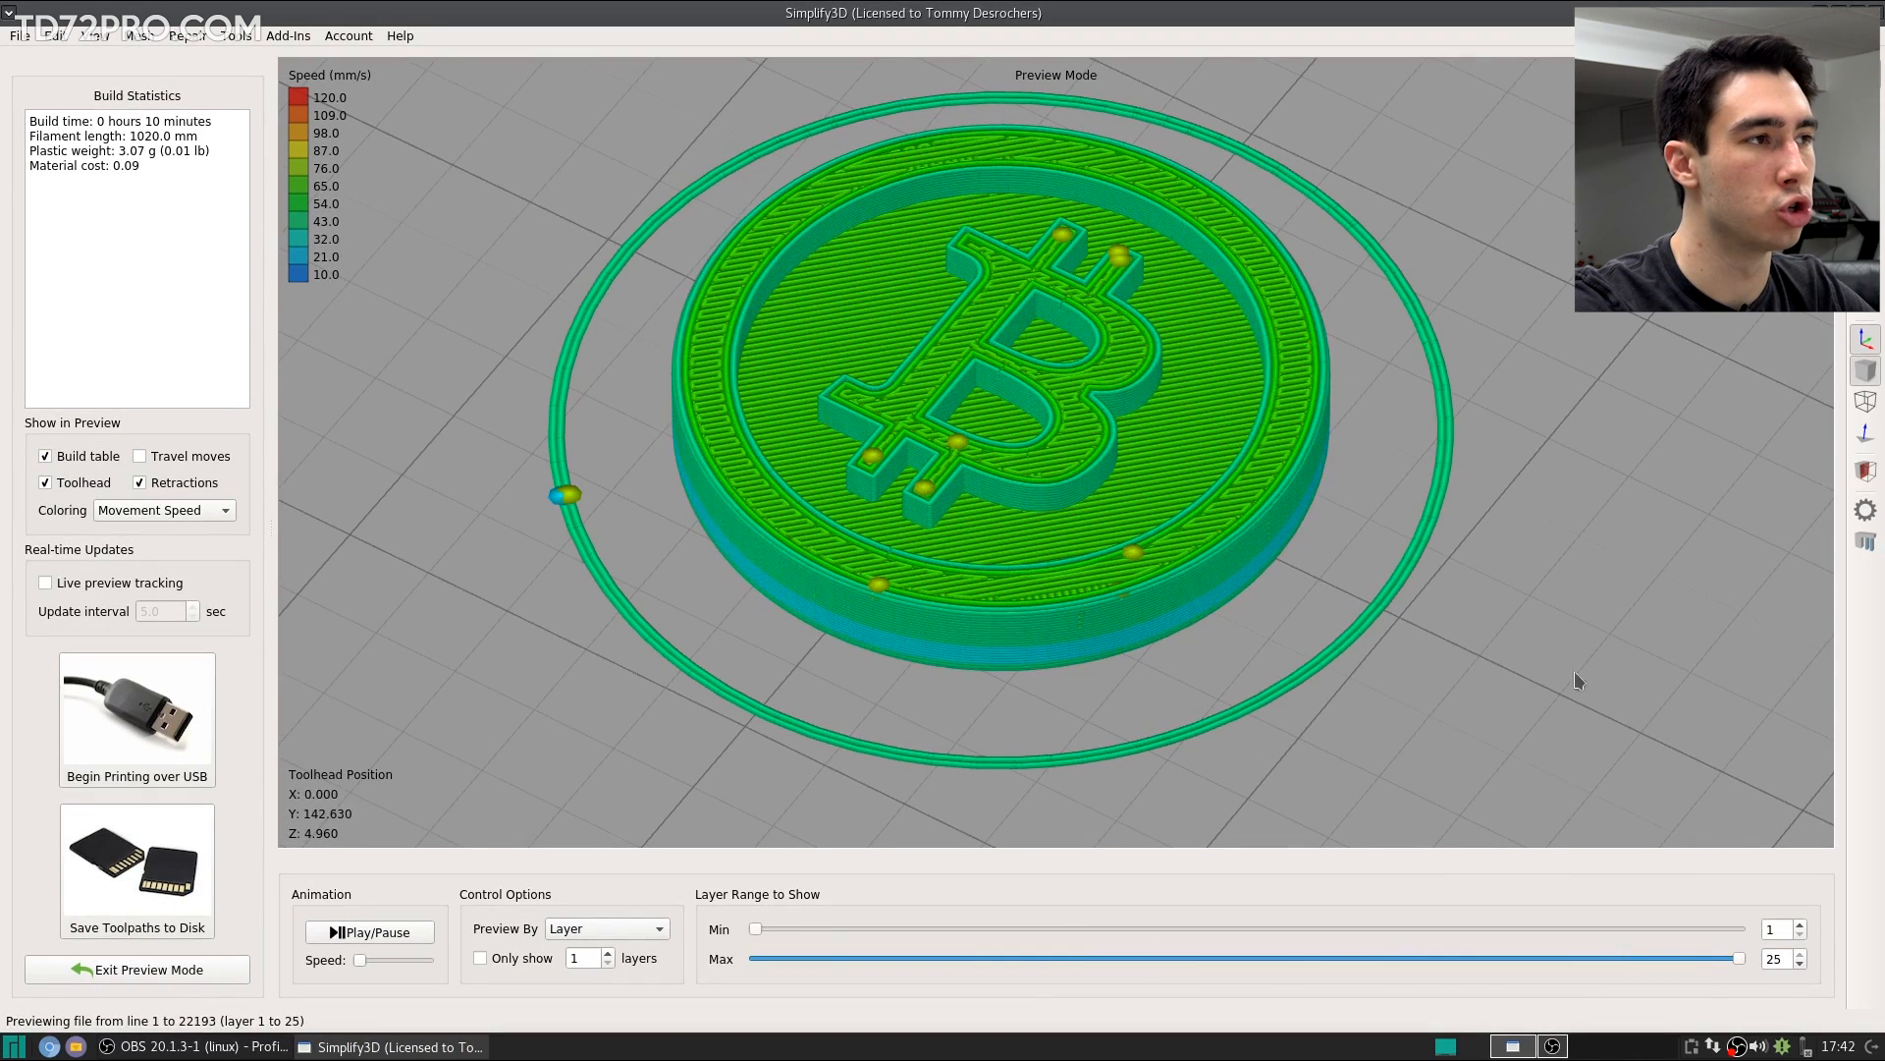